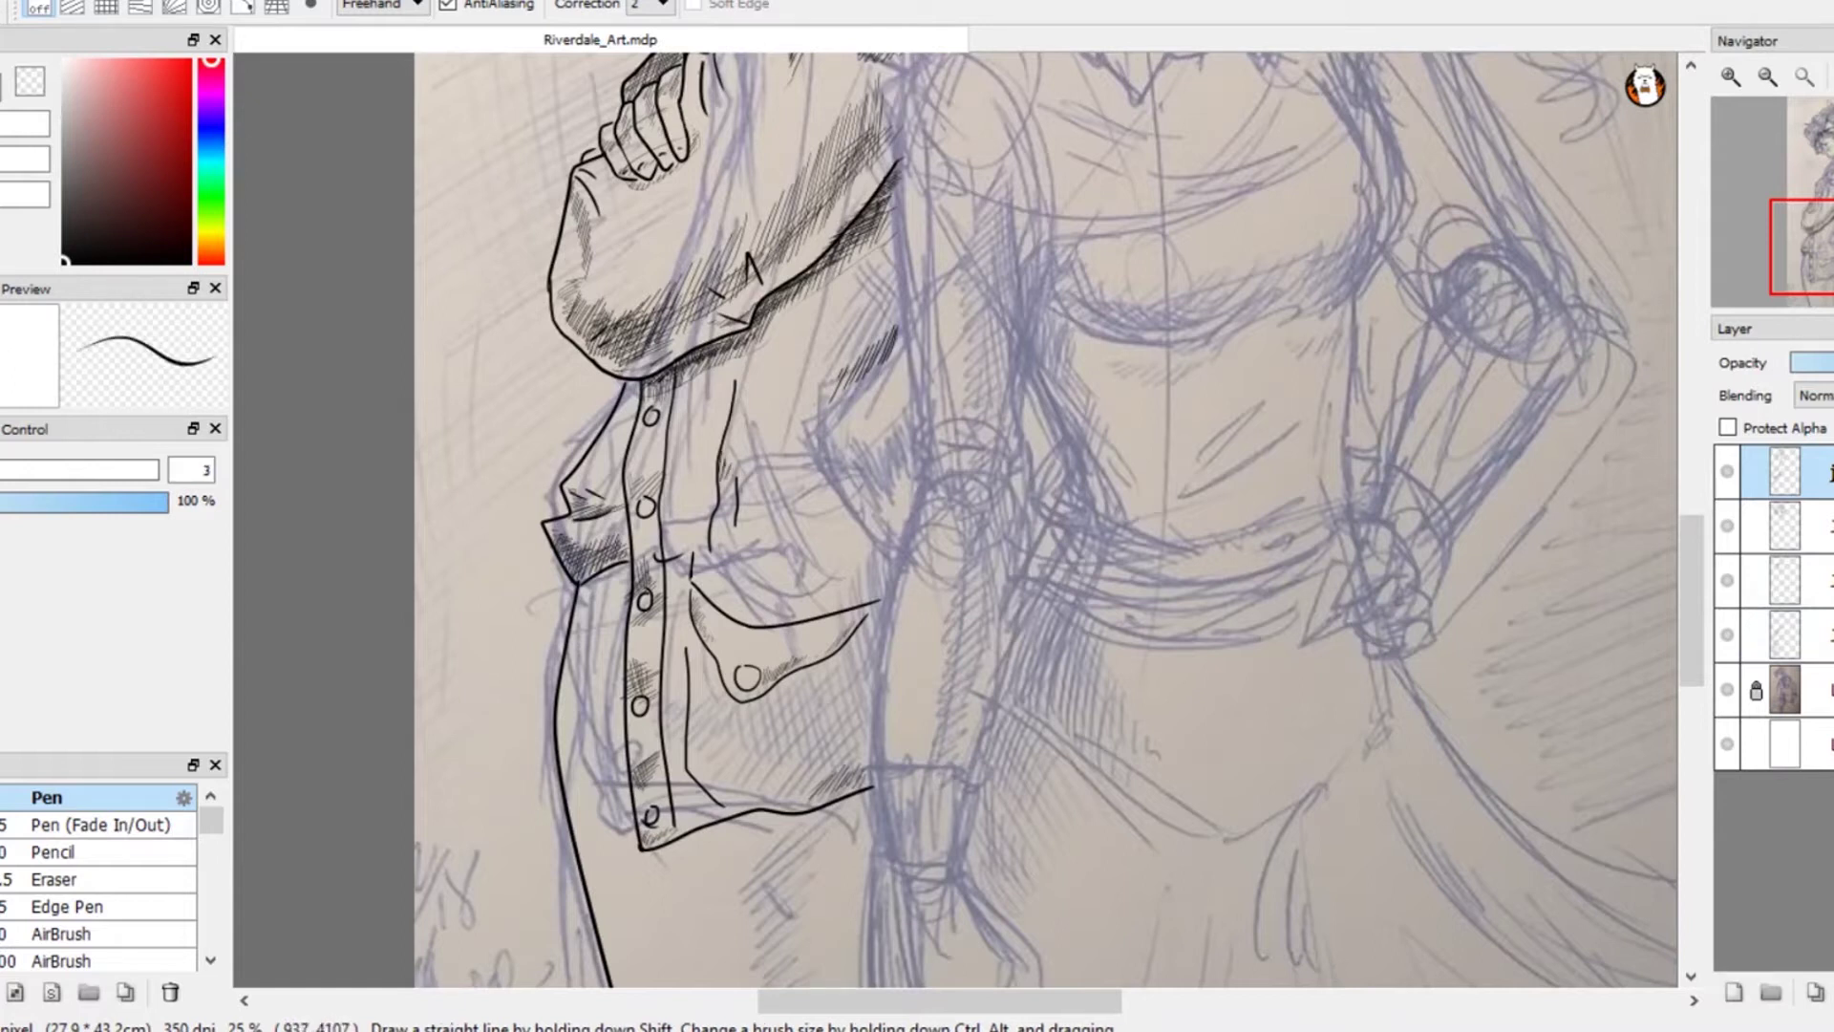
- Hatch the jacket fold above the pocket and the shading along the pocket's lower edge
{"action": "left_click_drag", "start_coordinate": [733, 571], "coordinate": [749, 552]}
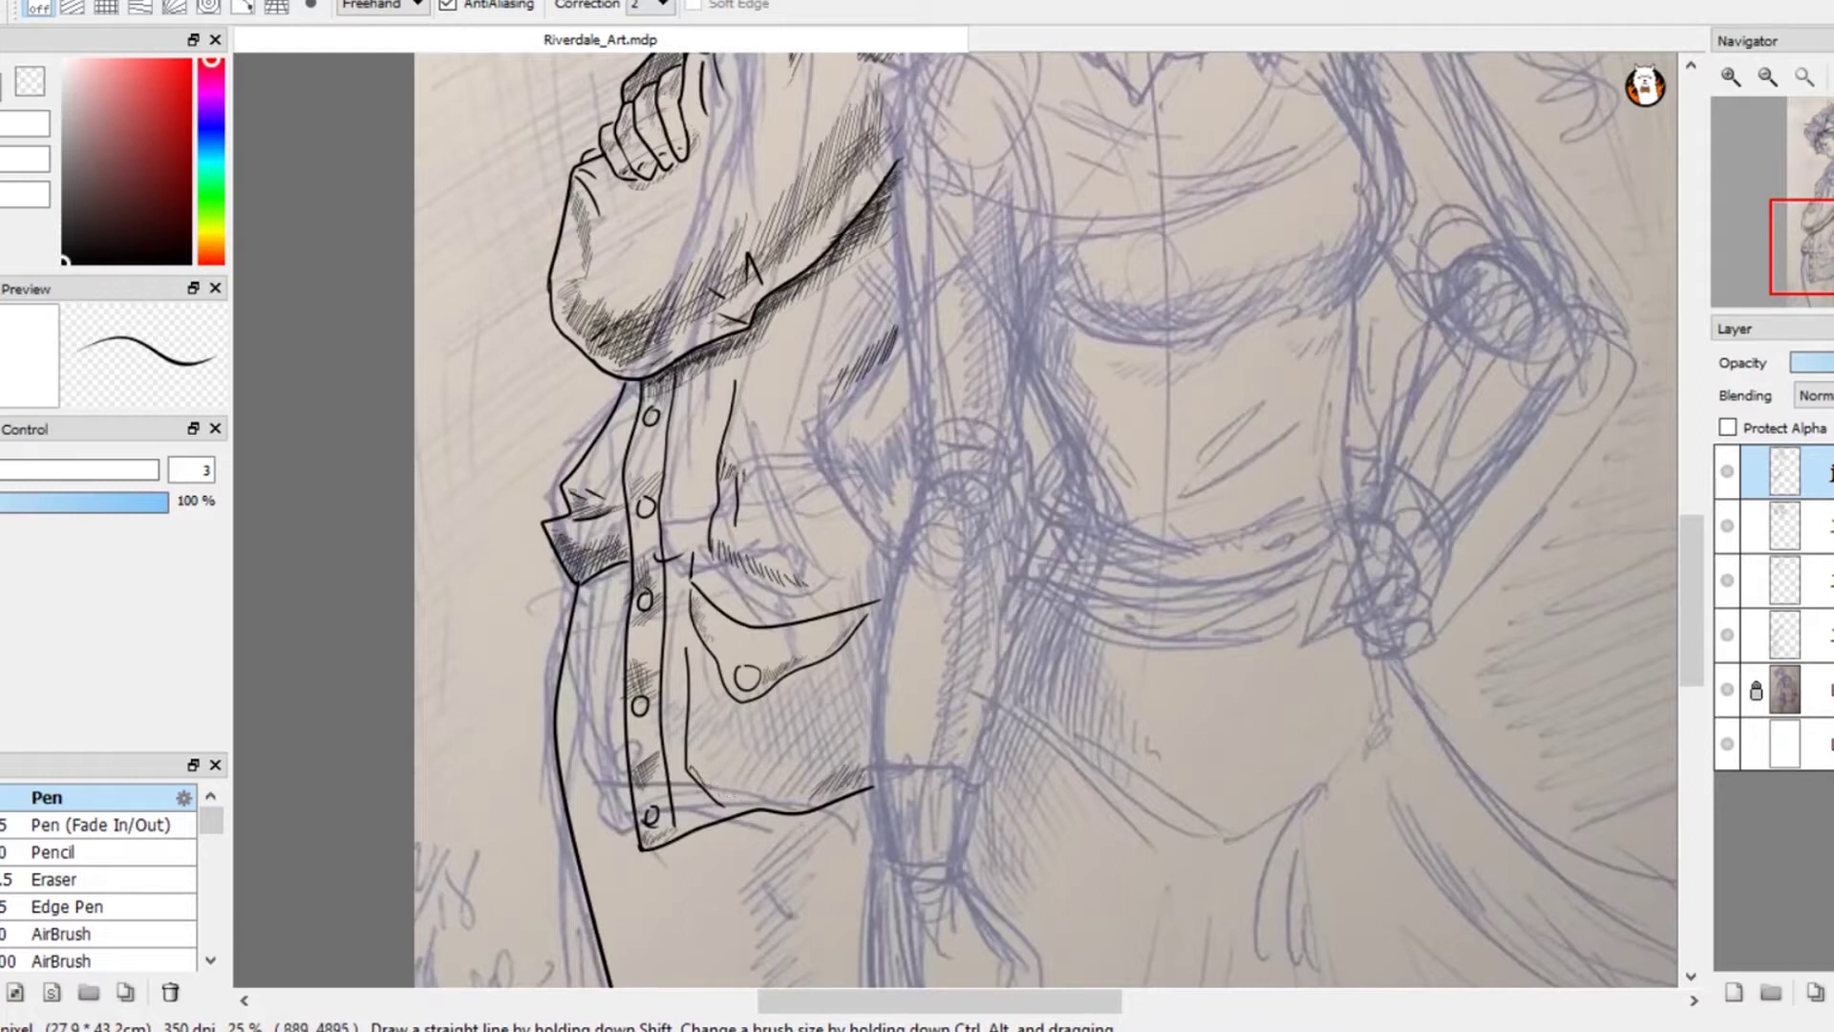
{"action": "left_click_drag", "start_coordinate": [754, 787], "coordinate": [759, 798]}
{"action": "left_click_drag", "start_coordinate": [765, 788], "coordinate": [772, 799]}
{"action": "left_click_drag", "start_coordinate": [691, 629], "coordinate": [700, 656]}
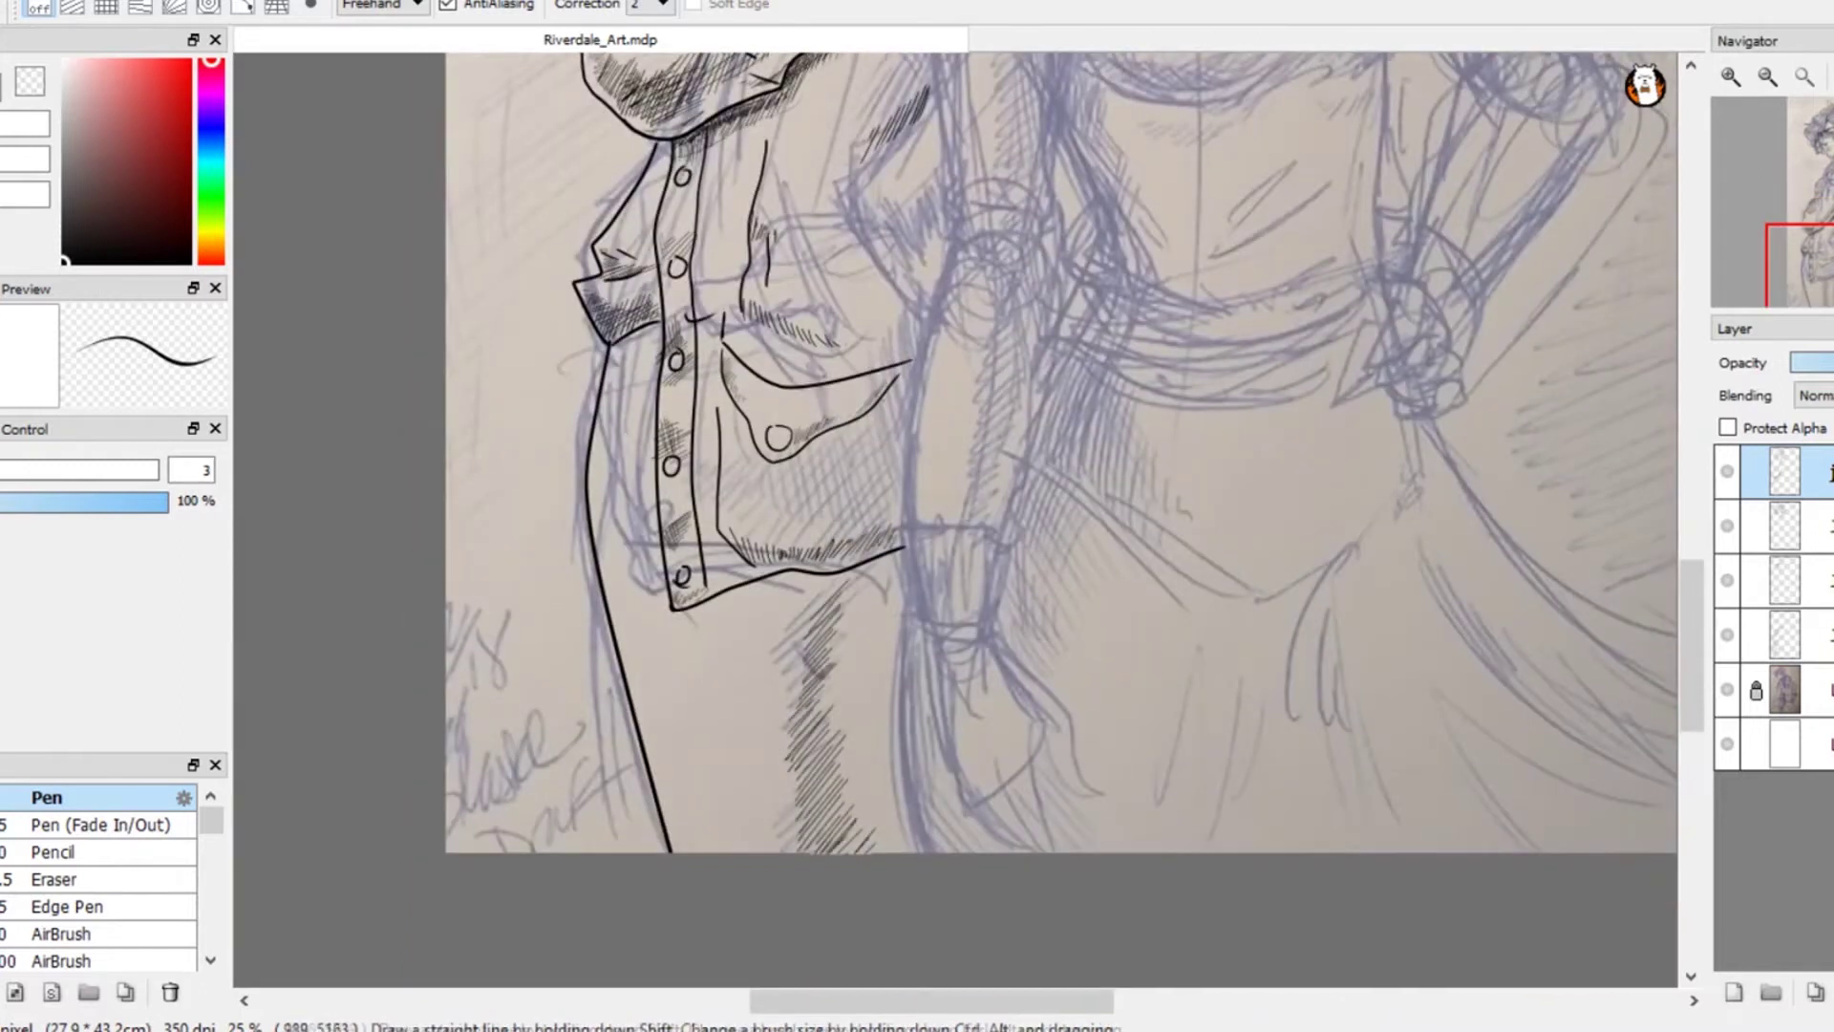
- Hatch the shadow beneath the jacket hem and the shading under the pocket flap and around its button
{"action": "mouse_move", "coordinate": [684, 617]}
{"action": "left_mouse_down"}
{"action": "mouse_move", "coordinate": [906, 580]}
{"action": "mouse_move", "coordinate": [746, 609]}
{"action": "mouse_move", "coordinate": [764, 585]}
{"action": "left_mouse_up"}
{"action": "left_click_drag", "start_coordinate": [710, 623], "coordinate": [741, 590]}
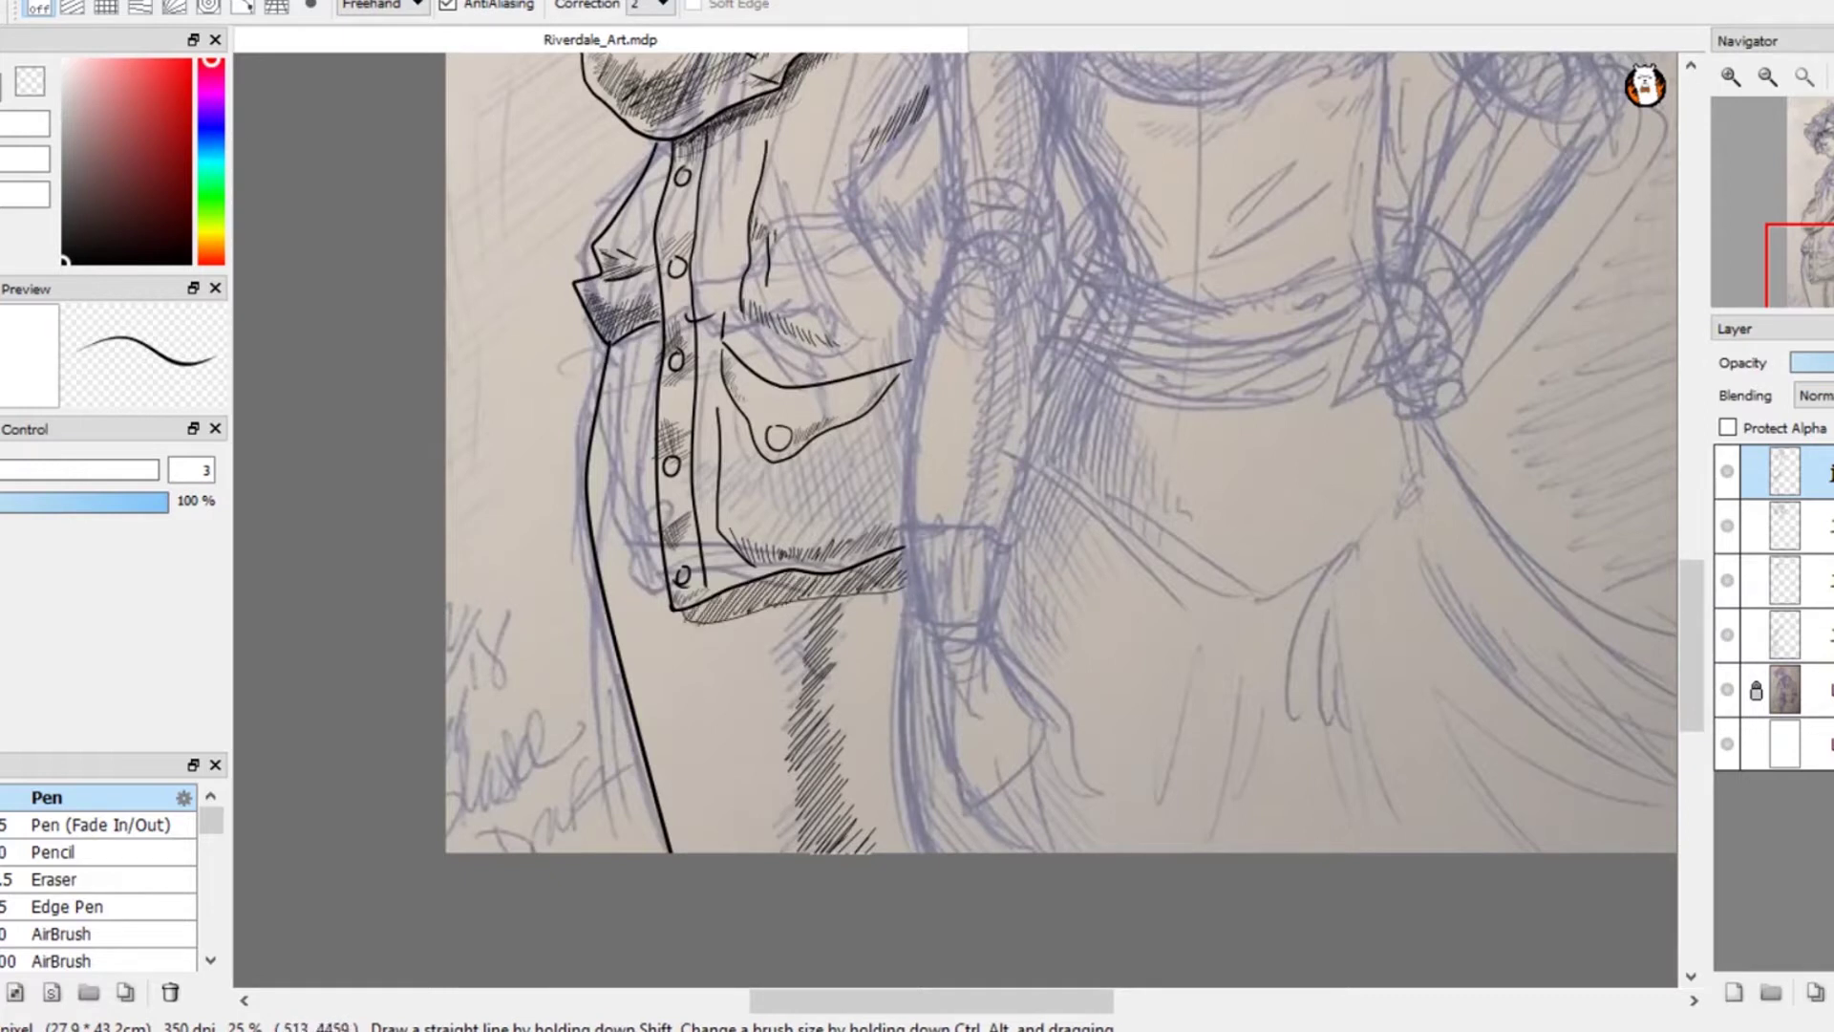
{"action": "mouse_move", "coordinate": [635, 368]}
{"action": "left_mouse_down"}
{"action": "mouse_move", "coordinate": [742, 427]}
{"action": "mouse_move", "coordinate": [831, 445]}
{"action": "mouse_move", "coordinate": [895, 386]}
{"action": "mouse_move", "coordinate": [814, 453]}
{"action": "left_mouse_up"}
{"action": "mouse_move", "coordinate": [820, 442]}
{"action": "left_mouse_down"}
{"action": "mouse_move", "coordinate": [772, 472]}
{"action": "mouse_move", "coordinate": [781, 444]}
{"action": "left_mouse_up"}
- Cross-hatch the vertical shadow band running down the man's trousers below the jacket
{"action": "left_click_drag", "start_coordinate": [805, 814], "coordinate": [847, 852]}
{"action": "left_click_drag", "start_coordinate": [824, 783], "coordinate": [873, 852]}
{"action": "left_click_drag", "start_coordinate": [802, 712], "coordinate": [831, 776]}
{"action": "left_click_drag", "start_coordinate": [818, 619], "coordinate": [848, 717]}
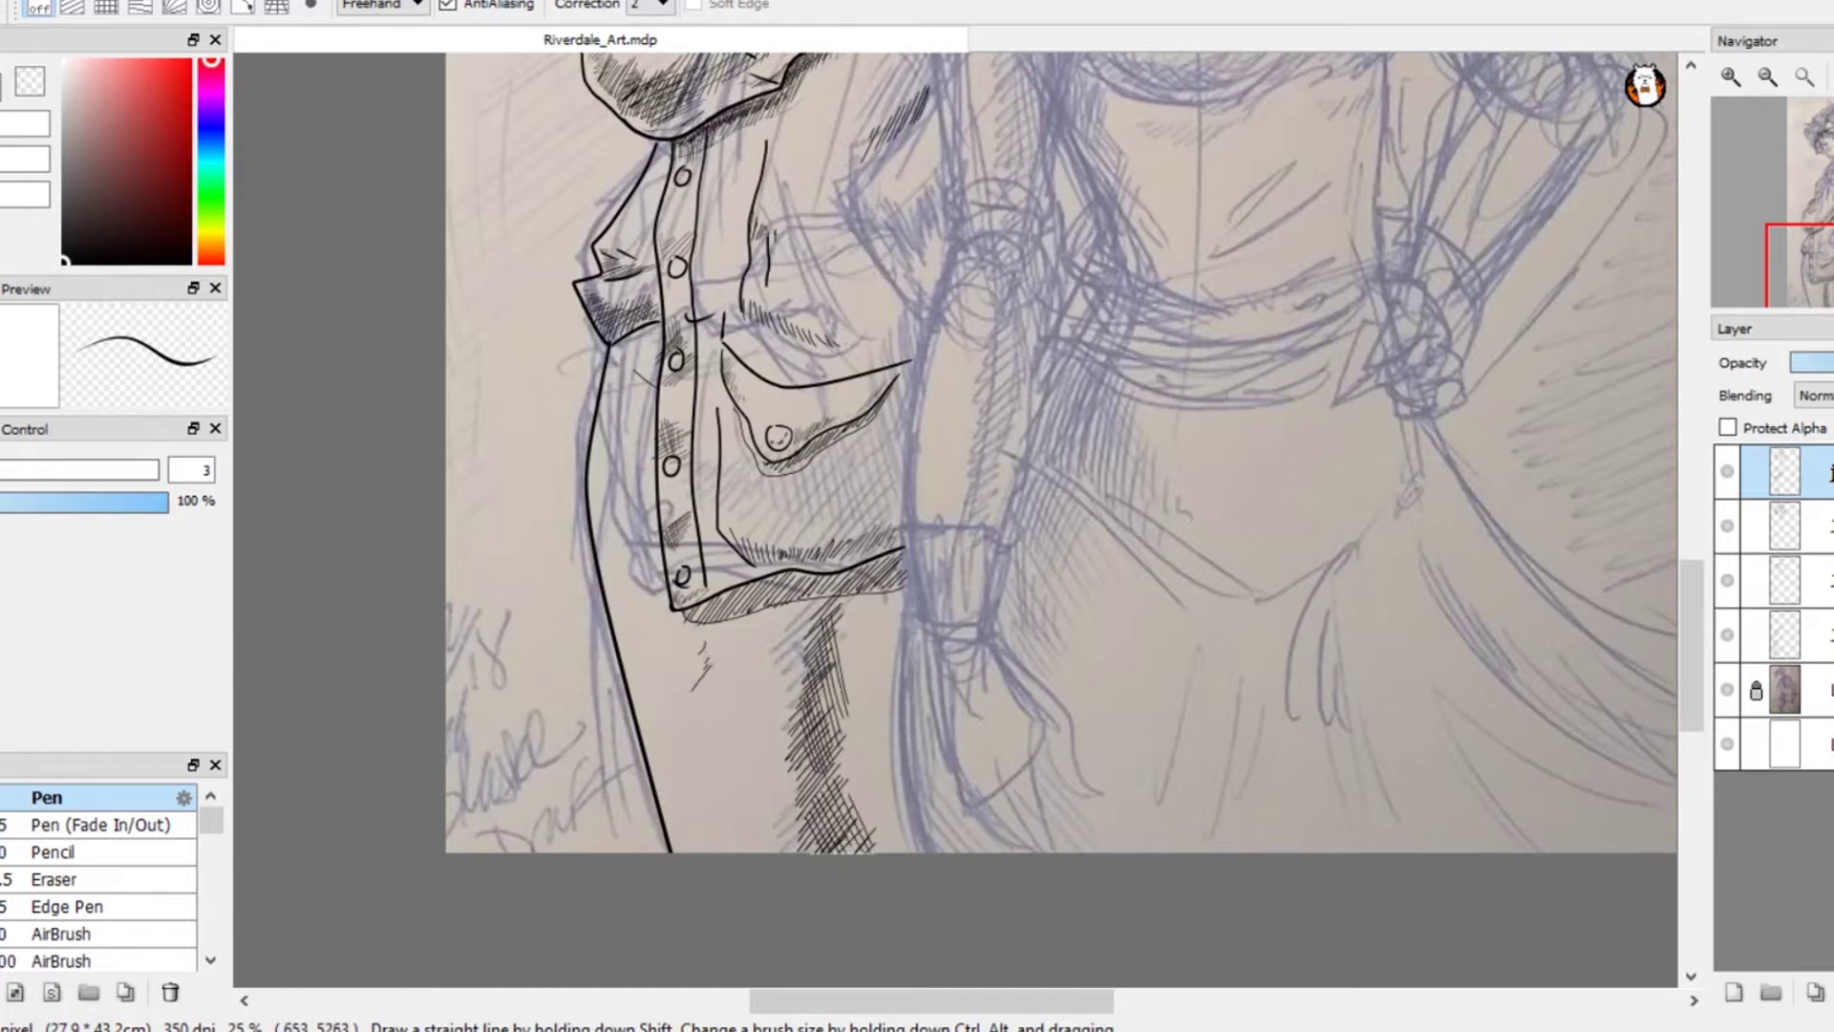
- Add small patches of short hatching to the lit side of the trouser leg, starting just below the jacket
{"action": "left_click_drag", "start_coordinate": [688, 690], "coordinate": [668, 724]}
{"action": "left_click_drag", "start_coordinate": [700, 676], "coordinate": [673, 738]}
{"action": "left_click_drag", "start_coordinate": [708, 730], "coordinate": [677, 751]}
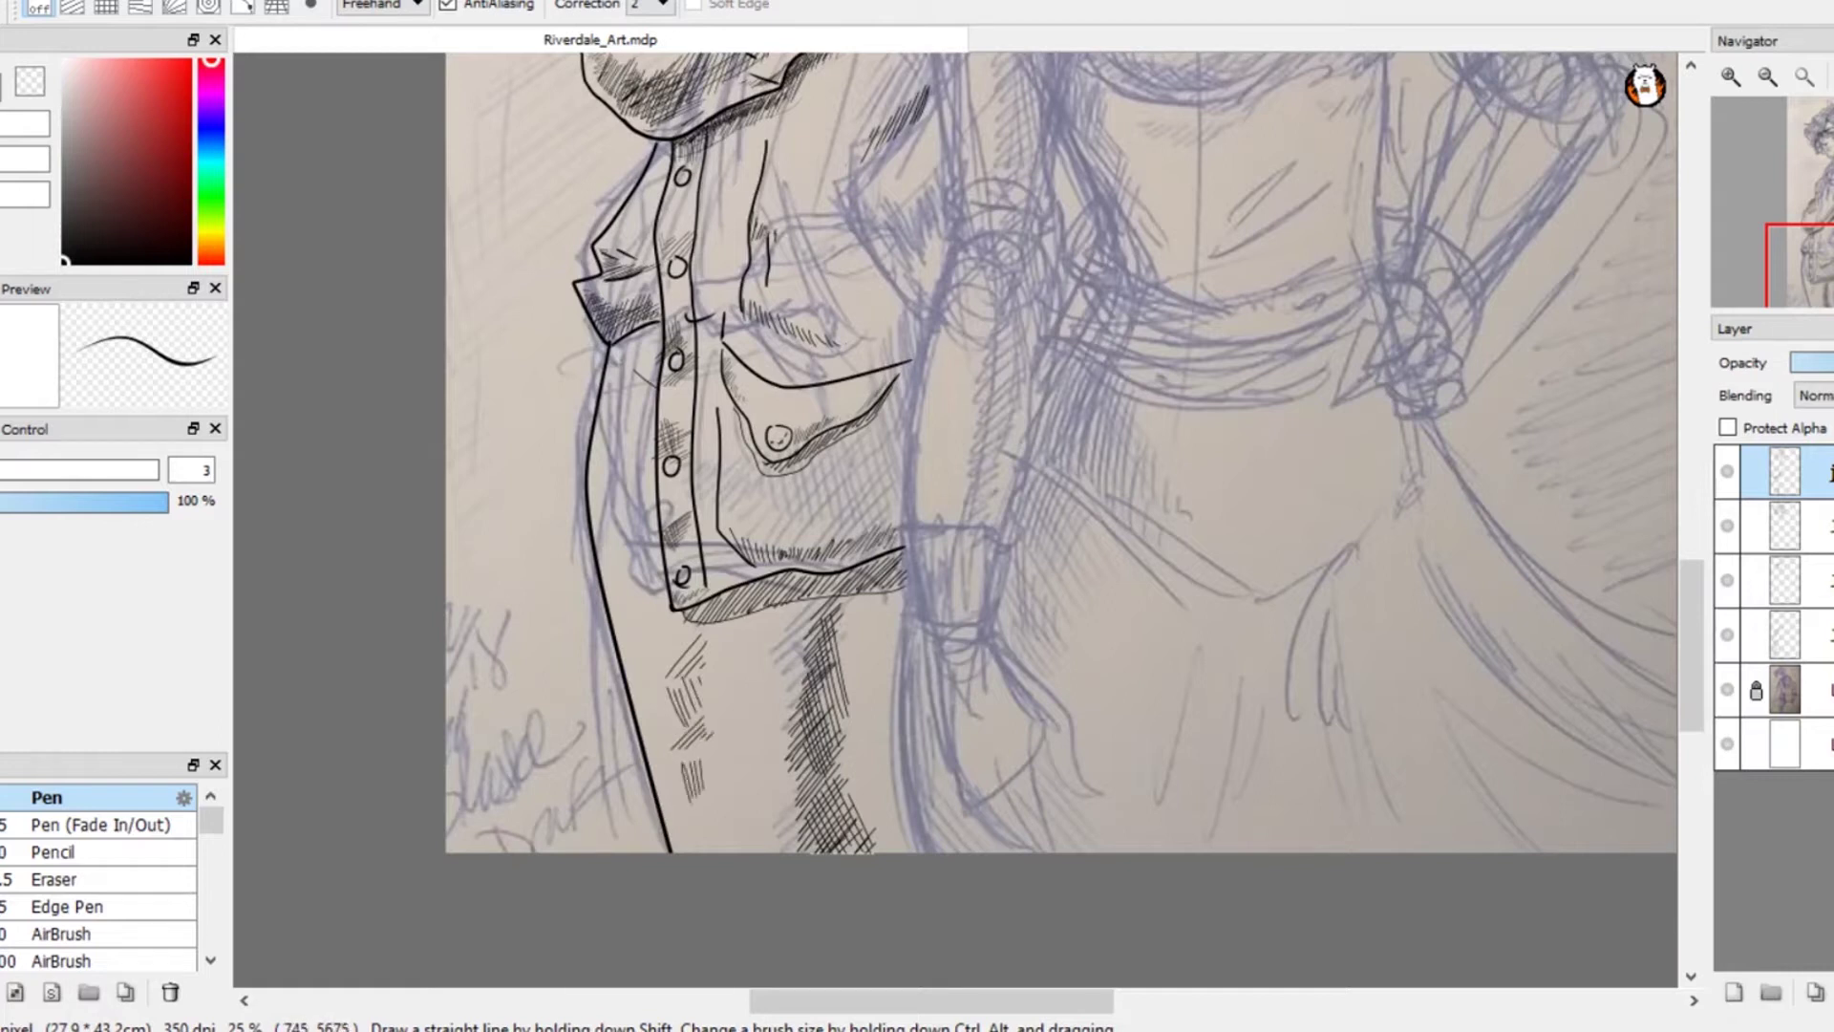
{"action": "left_click_drag", "start_coordinate": [644, 602], "coordinate": [640, 652]}
{"action": "left_click_drag", "start_coordinate": [649, 602], "coordinate": [654, 656]}
{"action": "left_click_drag", "start_coordinate": [667, 607], "coordinate": [662, 655]}
- Hatch the narrow strip between the jacket's button placket and the figure's outer contour, from sleeve cuff to hem
{"action": "left_click_drag", "start_coordinate": [642, 356], "coordinate": [611, 386]}
{"action": "mouse_move", "coordinate": [637, 373]}
{"action": "left_mouse_down"}
{"action": "mouse_move", "coordinate": [612, 396]}
{"action": "mouse_move", "coordinate": [624, 453]}
{"action": "left_mouse_up"}
{"action": "left_click_drag", "start_coordinate": [634, 397], "coordinate": [631, 452]}
{"action": "mouse_move", "coordinate": [640, 393]}
{"action": "left_mouse_down"}
{"action": "mouse_move", "coordinate": [637, 449]}
{"action": "mouse_move", "coordinate": [607, 481]}
{"action": "mouse_move", "coordinate": [618, 554]}
{"action": "left_mouse_up"}
{"action": "left_click_drag", "start_coordinate": [632, 497], "coordinate": [628, 548]}
{"action": "left_click_drag", "start_coordinate": [640, 500], "coordinate": [615, 577]}
{"action": "left_click_drag", "start_coordinate": [656, 564], "coordinate": [615, 592]}
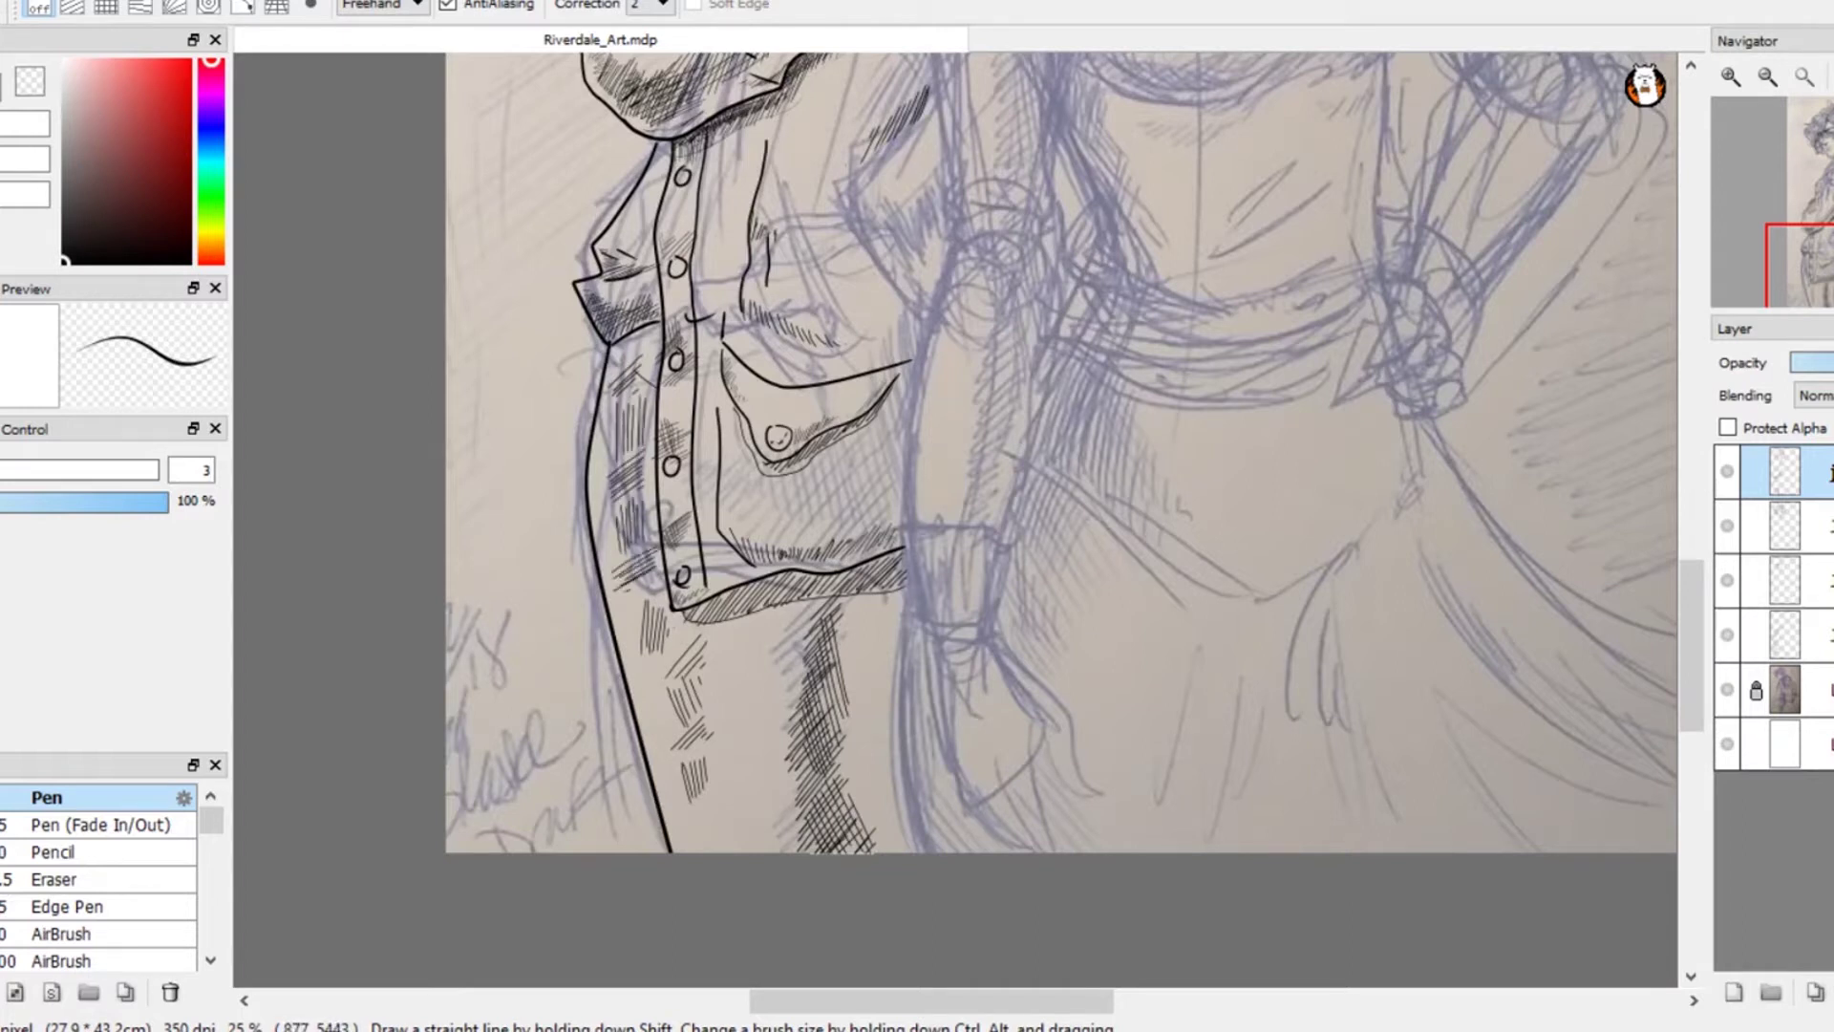
- Continue the scattered hatching patches down the middle of the trouser leg to the page's lower edge
{"action": "left_click_drag", "start_coordinate": [732, 655], "coordinate": [703, 674]}
{"action": "left_click_drag", "start_coordinate": [739, 663], "coordinate": [708, 685]}
{"action": "mouse_move", "coordinate": [747, 671]}
{"action": "left_mouse_down"}
{"action": "mouse_move", "coordinate": [722, 714]}
{"action": "mouse_move", "coordinate": [721, 757]}
{"action": "left_mouse_up"}
{"action": "left_click_drag", "start_coordinate": [757, 751], "coordinate": [685, 810]}
{"action": "mouse_move", "coordinate": [722, 803]}
{"action": "left_mouse_down"}
{"action": "mouse_move", "coordinate": [688, 825]}
{"action": "mouse_move", "coordinate": [737, 822]}
{"action": "left_mouse_up"}
{"action": "left_click_drag", "start_coordinate": [766, 815], "coordinate": [736, 832]}
- Widen the dark trouser shadow with diagonal hatching on both sides, from the jacket hem to the page's lower edge
{"action": "left_click_drag", "start_coordinate": [808, 599], "coordinate": [781, 614]}
{"action": "left_click_drag", "start_coordinate": [820, 600], "coordinate": [783, 632]}
{"action": "left_click_drag", "start_coordinate": [837, 602], "coordinate": [788, 638]}
{"action": "mouse_move", "coordinate": [845, 600]}
{"action": "left_mouse_down"}
{"action": "mouse_move", "coordinate": [795, 642]}
{"action": "mouse_move", "coordinate": [791, 680]}
{"action": "left_mouse_up"}
{"action": "mouse_move", "coordinate": [879, 635]}
{"action": "left_mouse_down"}
{"action": "mouse_move", "coordinate": [799, 712]}
{"action": "mouse_move", "coordinate": [799, 764]}
{"action": "left_mouse_up"}
{"action": "left_click_drag", "start_coordinate": [865, 728], "coordinate": [791, 821]}
{"action": "left_click_drag", "start_coordinate": [855, 769], "coordinate": [804, 850]}
{"action": "mouse_move", "coordinate": [867, 789]}
{"action": "left_mouse_down"}
{"action": "mouse_move", "coordinate": [820, 853]}
{"action": "mouse_move", "coordinate": [842, 854]}
{"action": "left_mouse_up"}
{"action": "left_click_drag", "start_coordinate": [887, 814], "coordinate": [861, 855]}
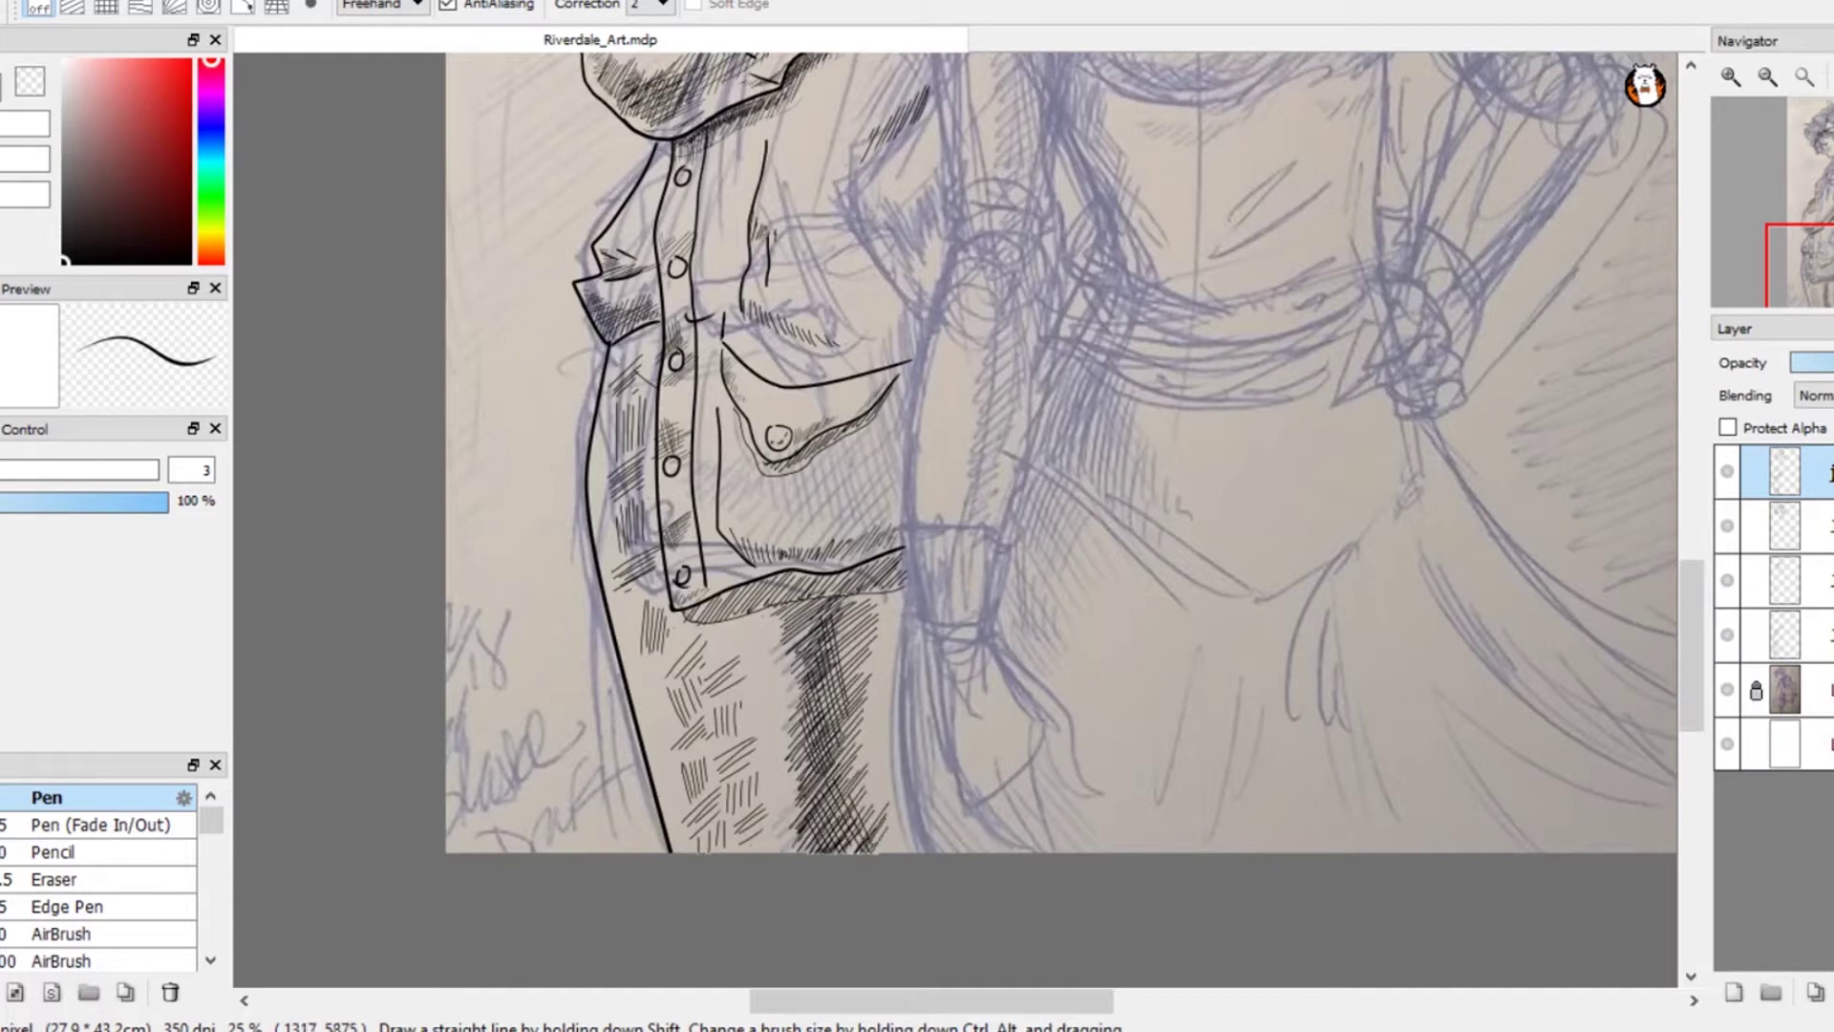
- Darken the trouser shadow with another layer of dense cross-hatching
{"action": "left_click_drag", "start_coordinate": [809, 726], "coordinate": [780, 802]}
{"action": "left_click_drag", "start_coordinate": [813, 667], "coordinate": [784, 764]}
{"action": "left_click_drag", "start_coordinate": [807, 623], "coordinate": [792, 707]}
{"action": "mouse_move", "coordinate": [810, 614]}
{"action": "left_mouse_down"}
{"action": "mouse_move", "coordinate": [789, 704]}
{"action": "mouse_move", "coordinate": [833, 812]}
{"action": "left_mouse_up"}
{"action": "left_click_drag", "start_coordinate": [875, 728], "coordinate": [843, 803]}
{"action": "left_click_drag", "start_coordinate": [871, 682], "coordinate": [849, 765]}
{"action": "left_click_drag", "start_coordinate": [874, 647], "coordinate": [851, 734]}
{"action": "left_click_drag", "start_coordinate": [875, 637], "coordinate": [857, 711]}
{"action": "left_click_drag", "start_coordinate": [857, 607], "coordinate": [840, 645]}
{"action": "left_click_drag", "start_coordinate": [883, 587], "coordinate": [859, 647]}
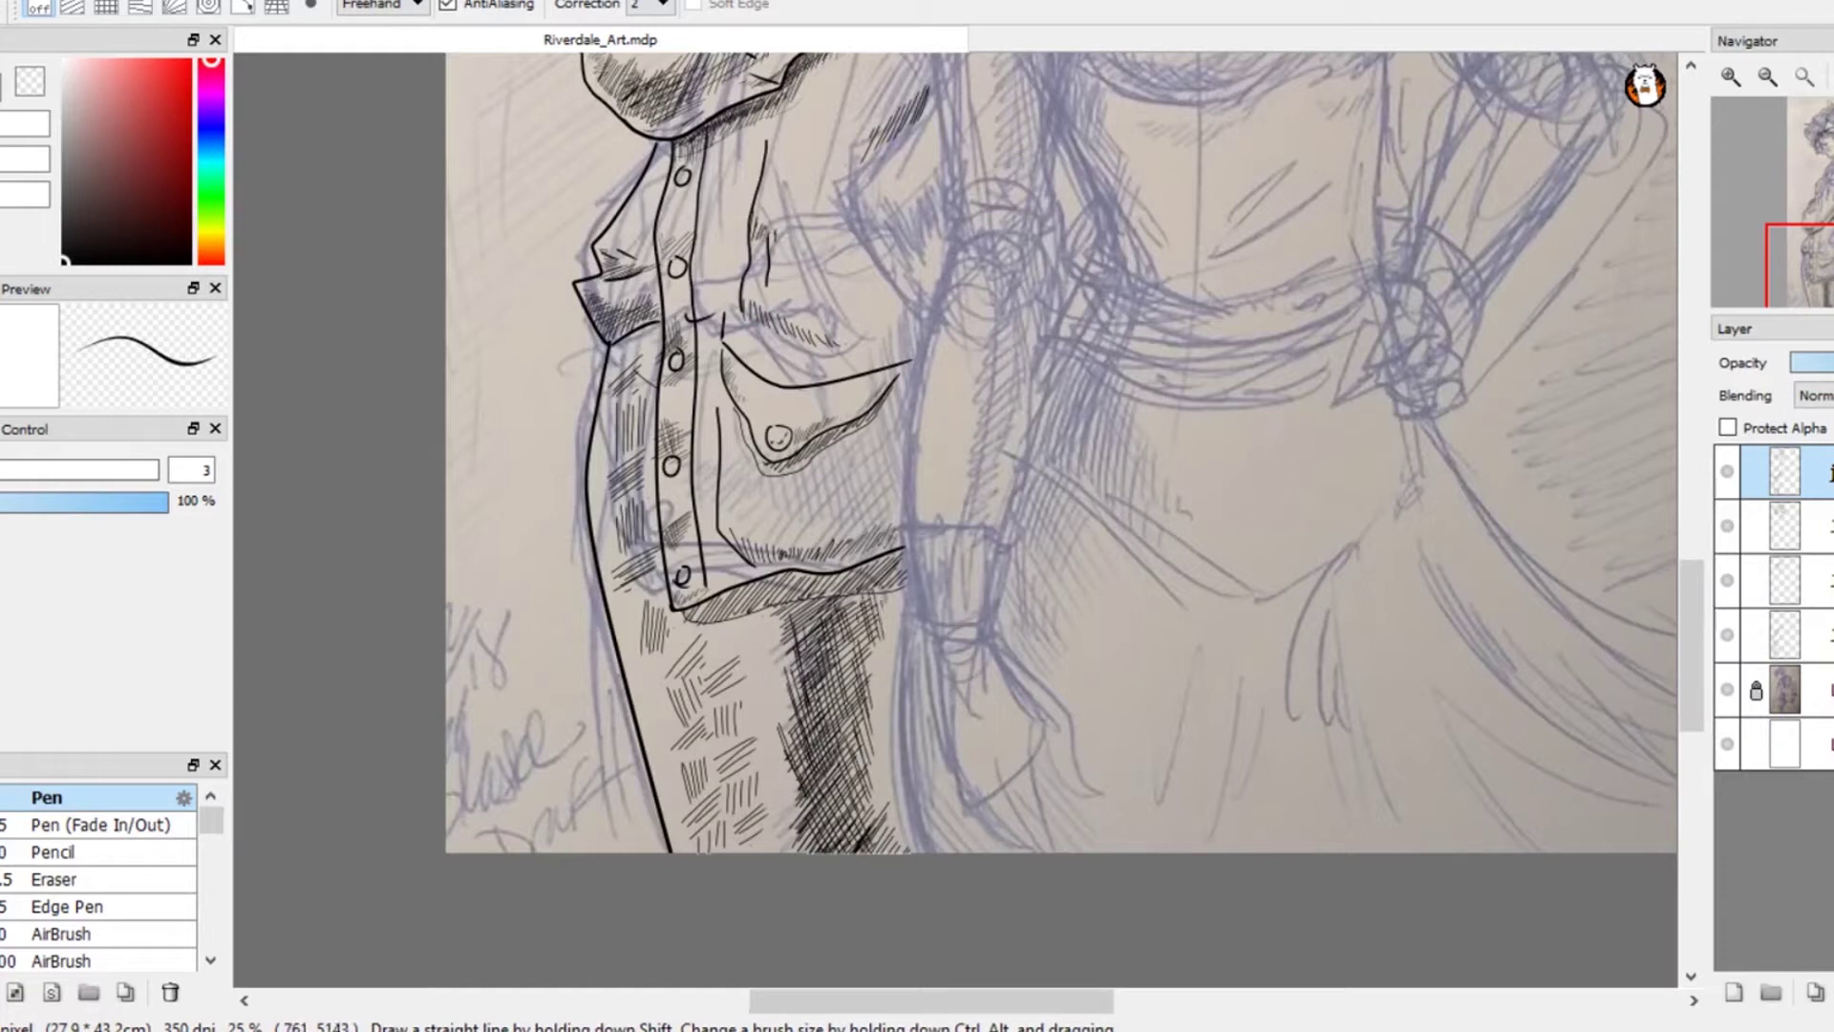
- Reinforce the hatching along the jacket hem and on the upper trousers directly beneath it
{"action": "mouse_move", "coordinate": [741, 580]}
{"action": "left_mouse_down"}
{"action": "mouse_move", "coordinate": [721, 621]}
{"action": "mouse_move", "coordinate": [737, 616]}
{"action": "left_mouse_up"}
{"action": "left_click_drag", "start_coordinate": [763, 581], "coordinate": [751, 607]}
{"action": "mouse_move", "coordinate": [782, 577]}
{"action": "left_mouse_down"}
{"action": "mouse_move", "coordinate": [760, 607]}
{"action": "mouse_move", "coordinate": [832, 588]}
{"action": "left_mouse_up"}
{"action": "left_click_drag", "start_coordinate": [860, 571], "coordinate": [848, 592]}
{"action": "left_click_drag", "start_coordinate": [877, 554], "coordinate": [872, 587]}
{"action": "left_click_drag", "start_coordinate": [903, 550], "coordinate": [897, 582]}
{"action": "left_click_drag", "start_coordinate": [710, 603], "coordinate": [688, 628]}
{"action": "left_click_drag", "start_coordinate": [722, 598], "coordinate": [712, 663]}
{"action": "left_click_drag", "start_coordinate": [743, 621], "coordinate": [727, 655]}
- Hatch the shadow beside the man's hand and the shading on the shoulder of his jacket
{"action": "left_click_drag", "start_coordinate": [917, 316], "coordinate": [749, 865]}
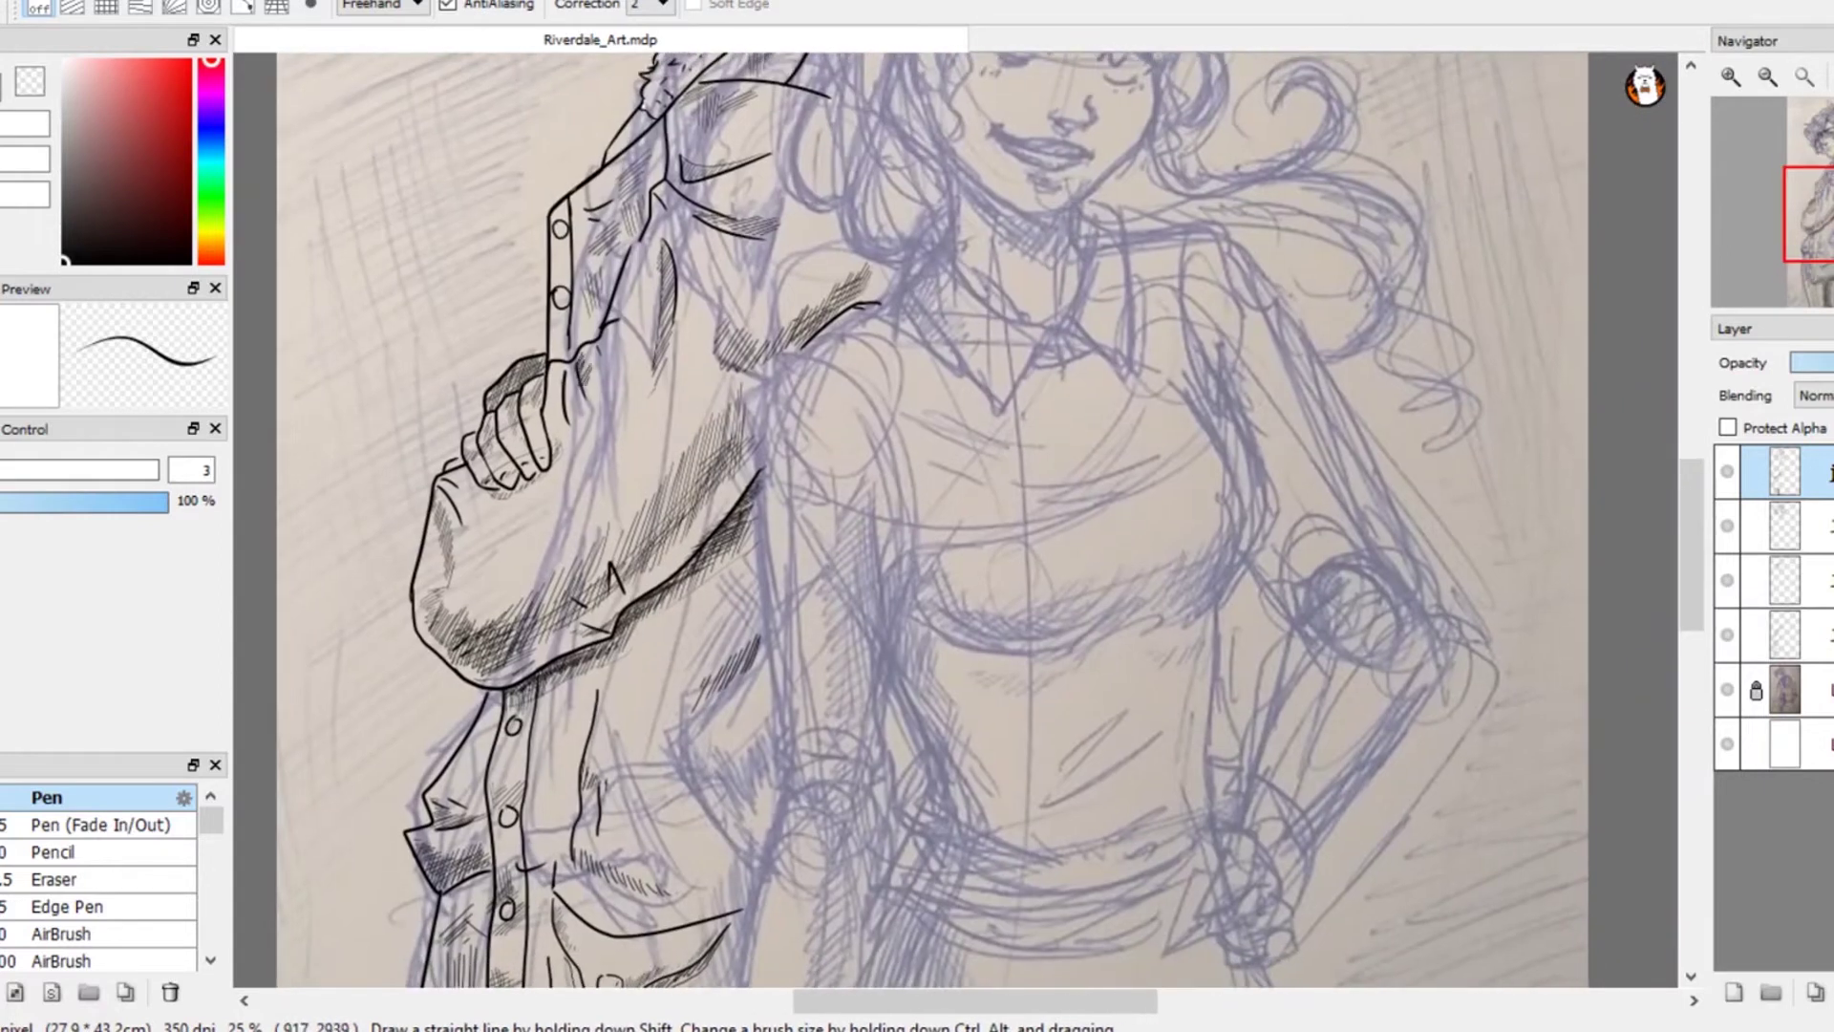
{"action": "left_click_drag", "start_coordinate": [562, 364], "coordinate": [547, 393]}
{"action": "left_click_drag", "start_coordinate": [559, 378], "coordinate": [542, 419]}
{"action": "left_click_drag", "start_coordinate": [800, 123], "coordinate": [763, 152]}
{"action": "left_click_drag", "start_coordinate": [783, 129], "coordinate": [709, 168]}
{"action": "left_click_drag", "start_coordinate": [727, 147], "coordinate": [689, 171]}
{"action": "left_click_drag", "start_coordinate": [767, 108], "coordinate": [690, 223]}
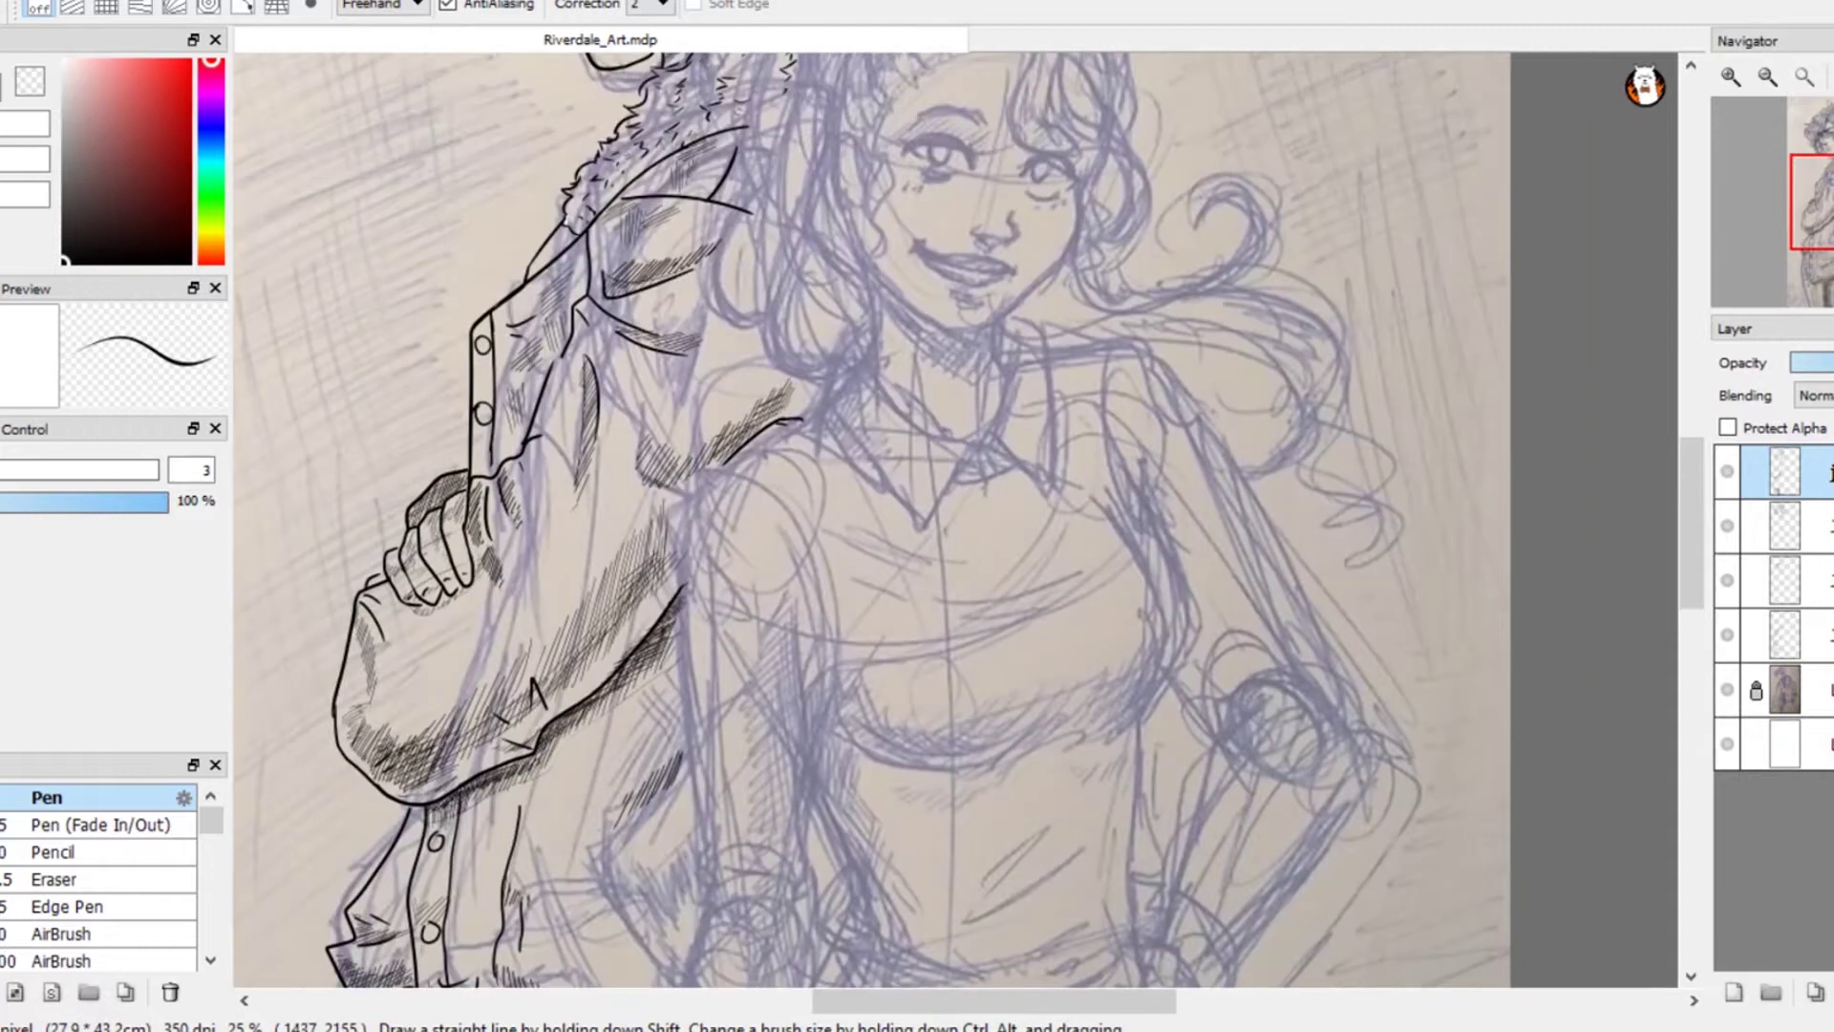
- Fill the shoulder area under the jacket's fur collar with dark hatching
{"action": "left_click_drag", "start_coordinate": [708, 141], "coordinate": [644, 177]}
{"action": "left_click_drag", "start_coordinate": [708, 145], "coordinate": [660, 182]}
{"action": "left_click_drag", "start_coordinate": [710, 160], "coordinate": [672, 192]}
{"action": "left_click_drag", "start_coordinate": [710, 175], "coordinate": [689, 194]}
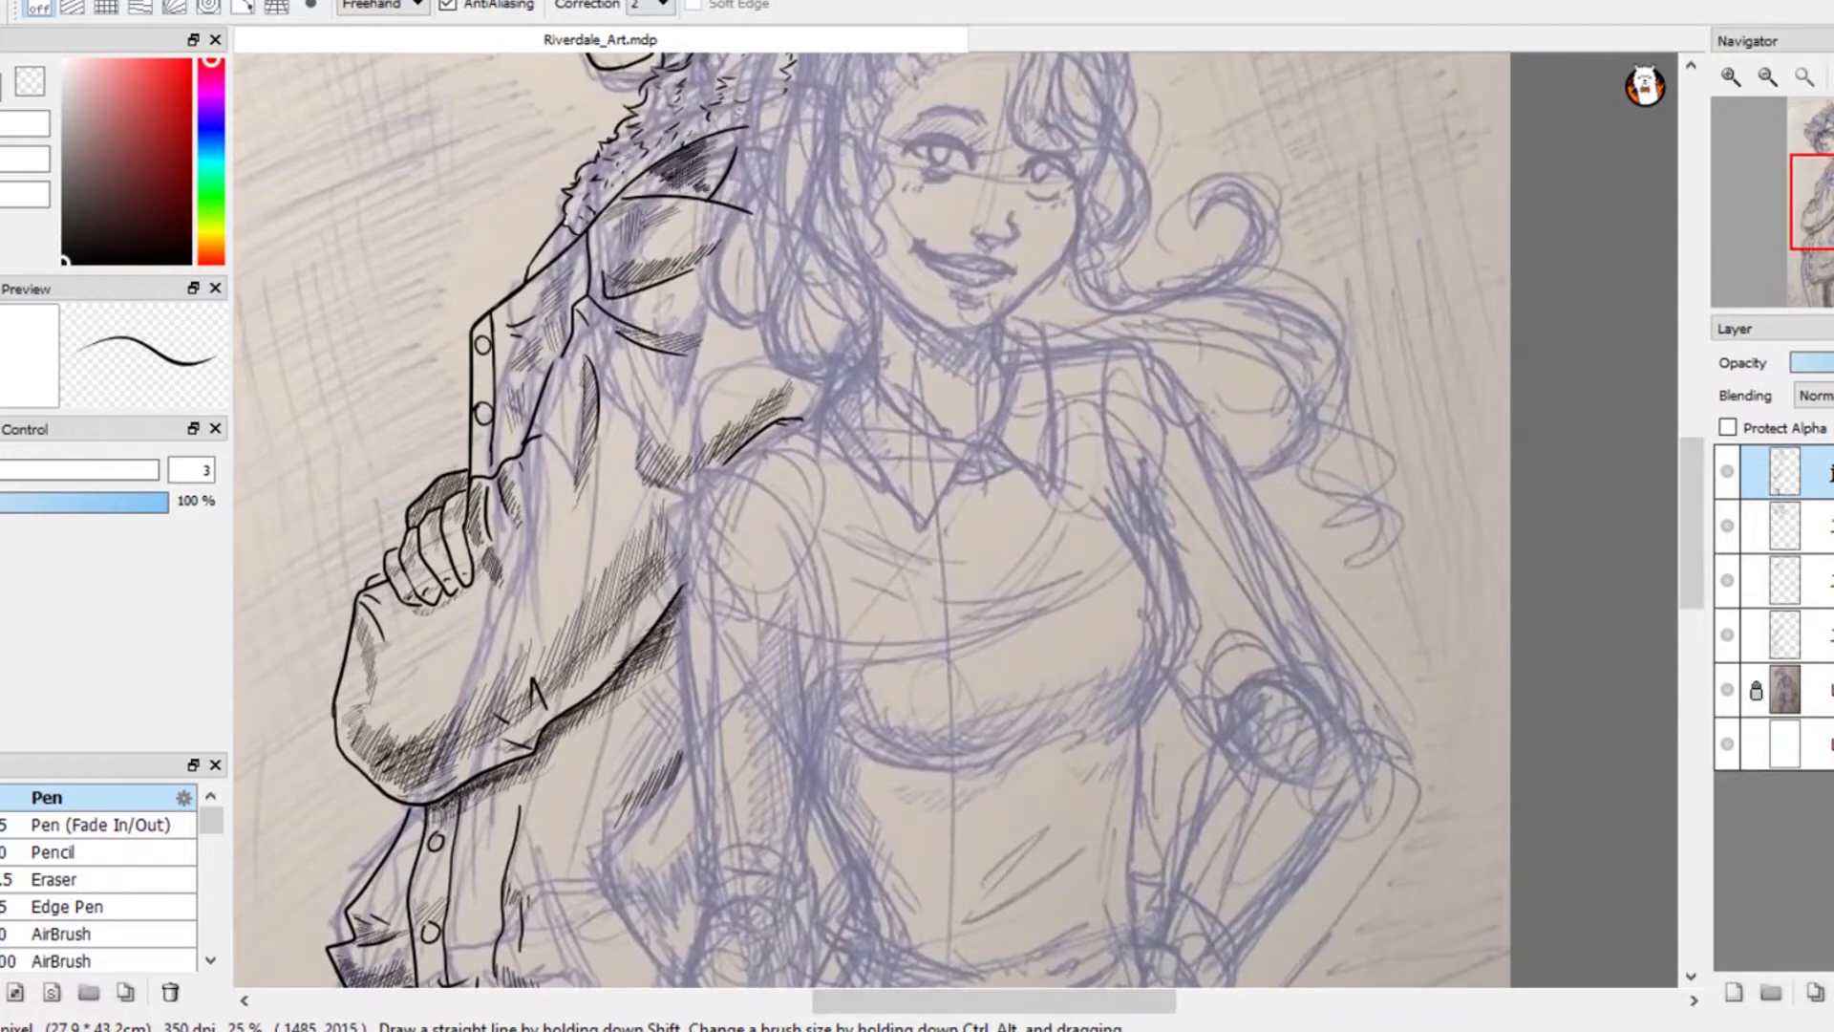
{"action": "left_click_drag", "start_coordinate": [673, 77], "coordinate": [618, 215]}
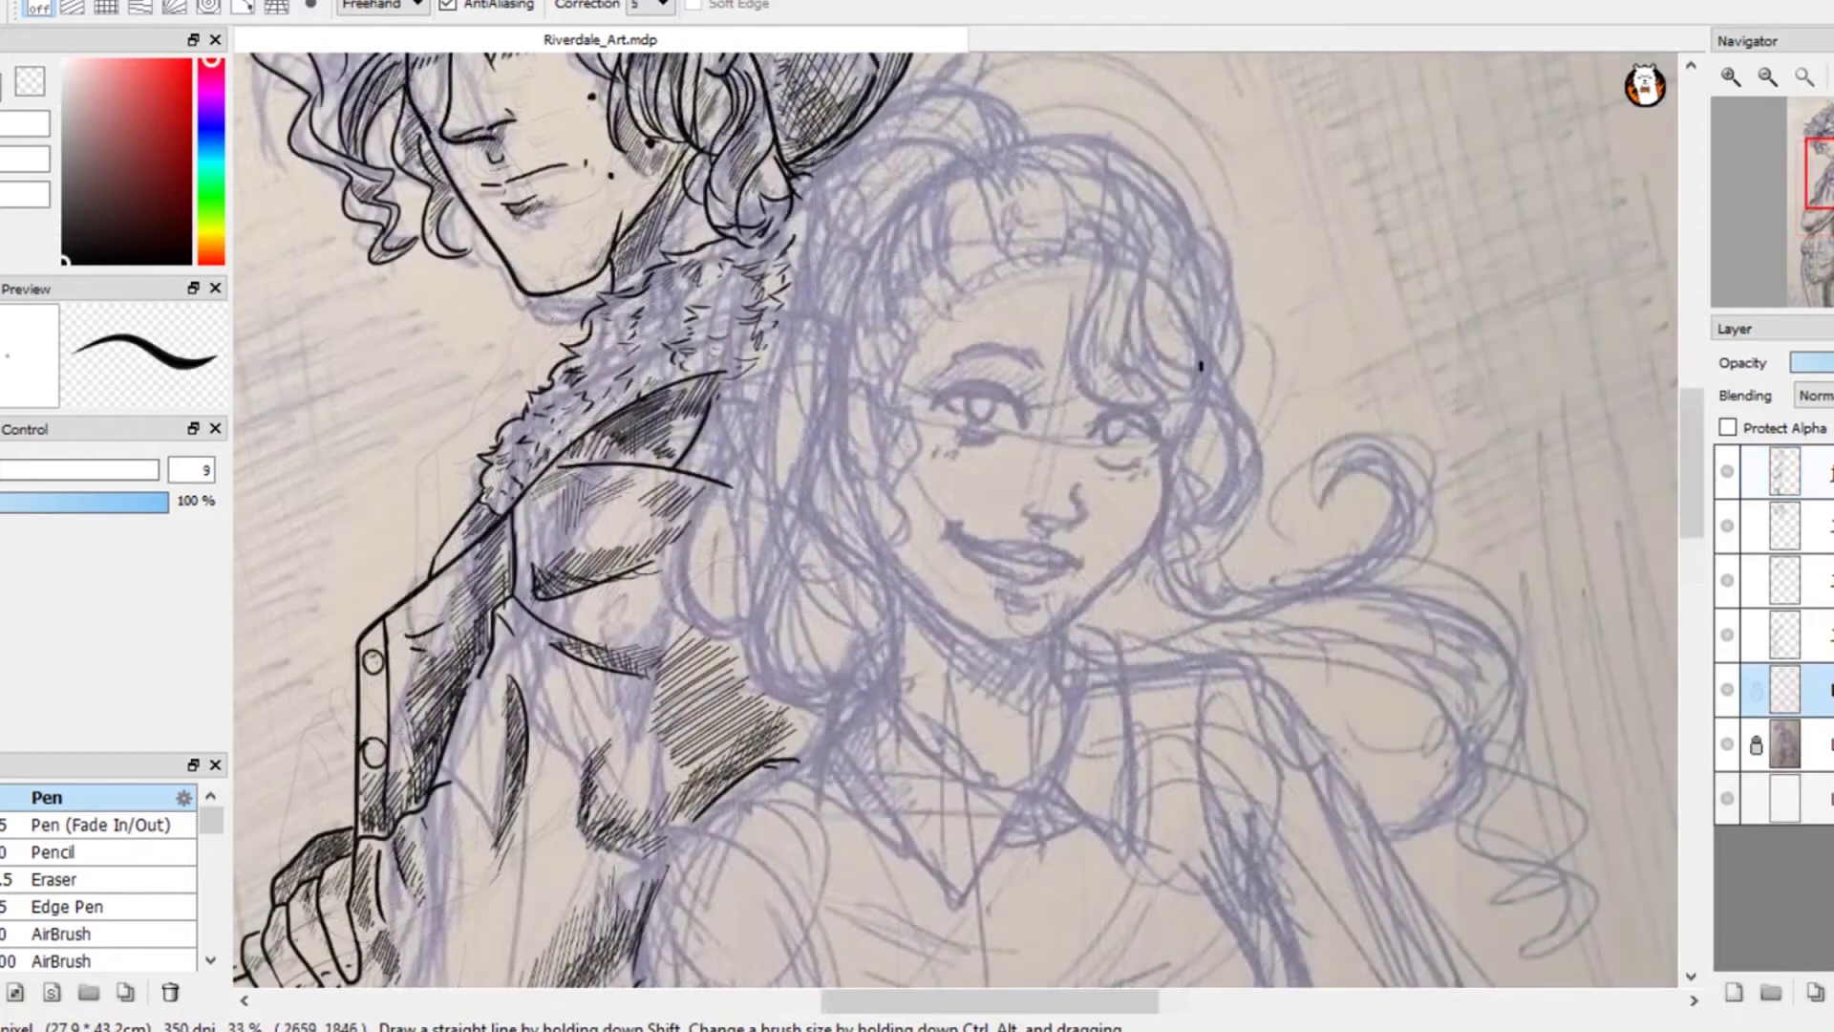
{"action": "left_click", "coordinate": [650, 5]}
{"action": "left_click", "coordinate": [650, 382]}
{"action": "mouse_move", "coordinate": [1206, 354]}
{"action": "left_mouse_down"}
{"action": "mouse_move", "coordinate": [1157, 509]}
{"action": "mouse_move", "coordinate": [1078, 605]}
{"action": "mouse_move", "coordinate": [953, 604]}
{"action": "left_mouse_up"}
{"action": "key", "text": "ctrl+z"}
- Set the stroke correction to 17 and ink the woman's jawline from the temple around the chin to the ear
{"action": "left_click", "coordinate": [662, 5]}
{"action": "left_click", "coordinate": [642, 303]}
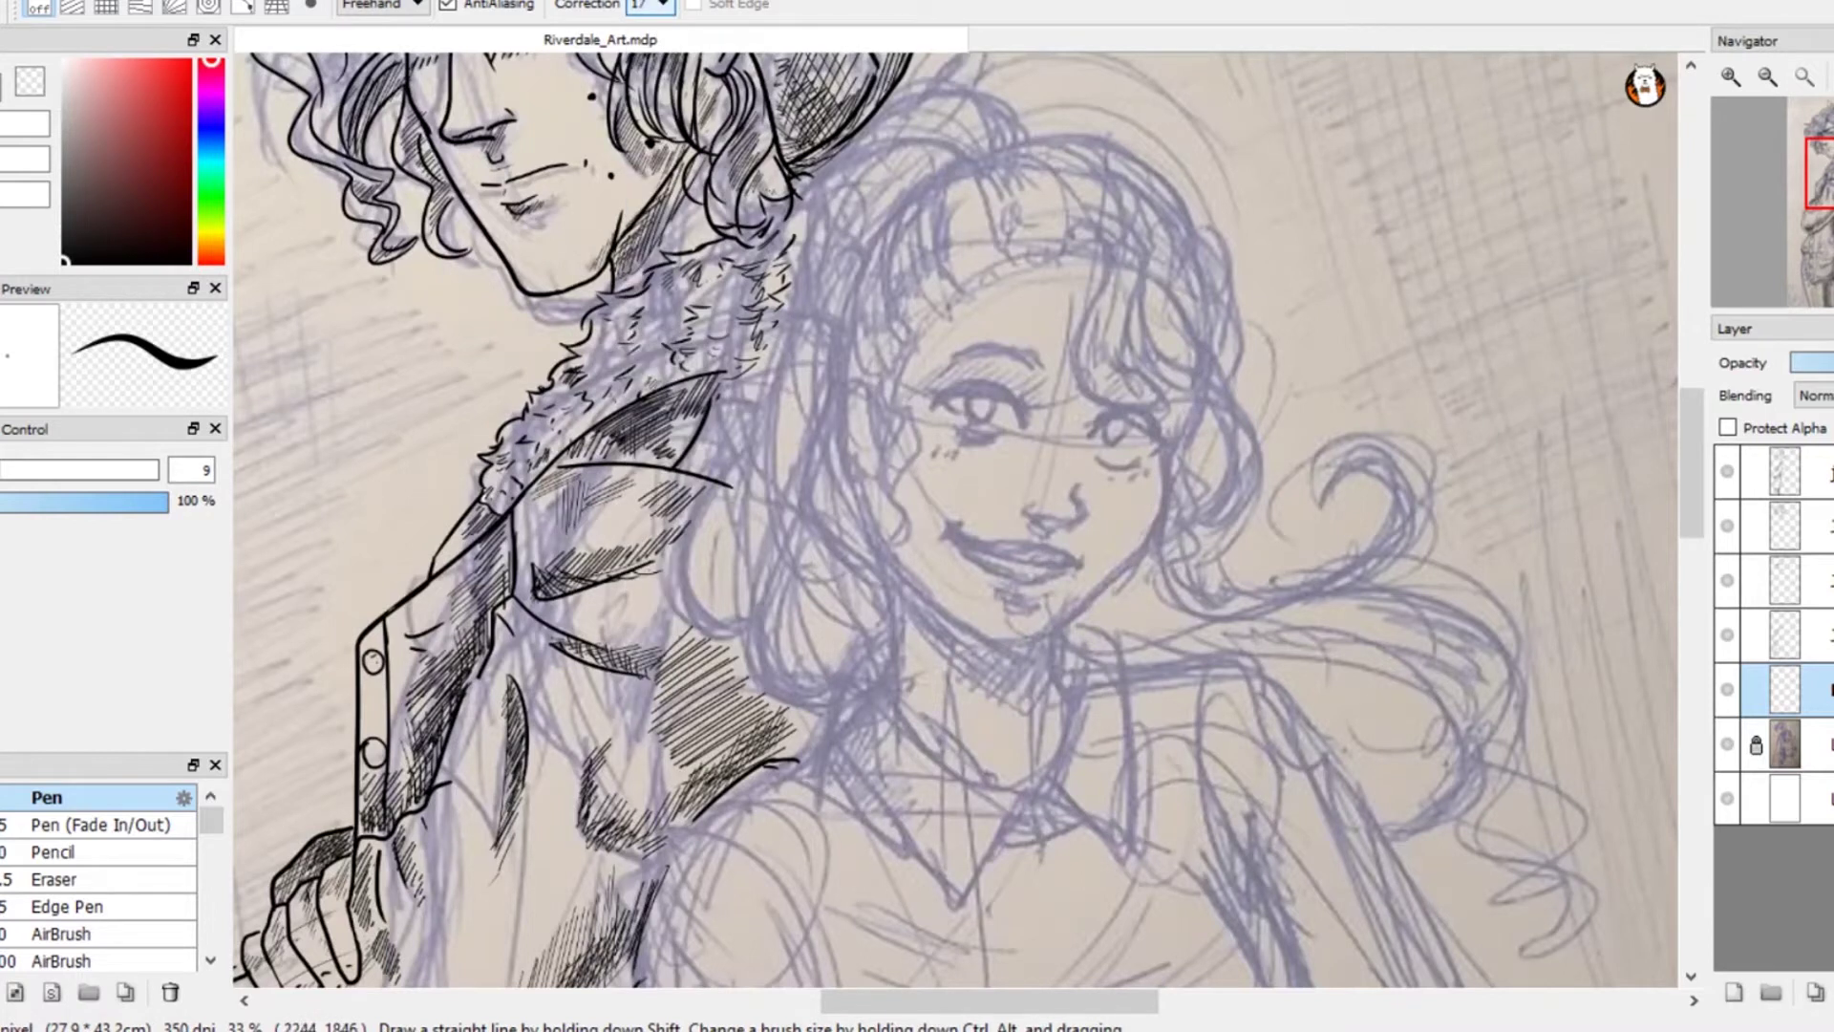
{"action": "mouse_move", "coordinate": [1202, 338]}
{"action": "left_mouse_down"}
{"action": "mouse_move", "coordinate": [1133, 544]}
{"action": "mouse_move", "coordinate": [1046, 626]}
{"action": "mouse_move", "coordinate": [925, 587]}
{"action": "mouse_move", "coordinate": [867, 477]}
{"action": "left_mouse_up"}
{"action": "left_click_drag", "start_coordinate": [872, 393], "coordinate": [856, 465]}
{"action": "key", "text": "ctrl+z"}
- Set the stroke correction to 8 and ink the woman's ear and both sides of her neck
{"action": "left_click", "coordinate": [663, 6]}
{"action": "left_click", "coordinate": [650, 158]}
{"action": "left_click_drag", "start_coordinate": [853, 407], "coordinate": [862, 432]}
{"action": "left_click_drag", "start_coordinate": [1061, 386], "coordinate": [1049, 206]}
{"action": "left_click_drag", "start_coordinate": [874, 369], "coordinate": [876, 490]}
{"action": "left_click_drag", "start_coordinate": [1033, 449], "coordinate": [1050, 513]}
{"action": "left_click_drag", "start_coordinate": [1038, 463], "coordinate": [1070, 495]}
- Ink both points of the woman's shirt collar and the neckline between them
{"action": "left_click_drag", "start_coordinate": [872, 458], "coordinate": [810, 531]}
{"action": "mouse_move", "coordinate": [871, 470]}
{"action": "left_mouse_down"}
{"action": "mouse_move", "coordinate": [999, 602]}
{"action": "mouse_move", "coordinate": [951, 710]}
{"action": "left_mouse_up"}
{"action": "left_click_drag", "start_coordinate": [801, 564], "coordinate": [949, 709]}
{"action": "key", "text": "ctrl+z"}
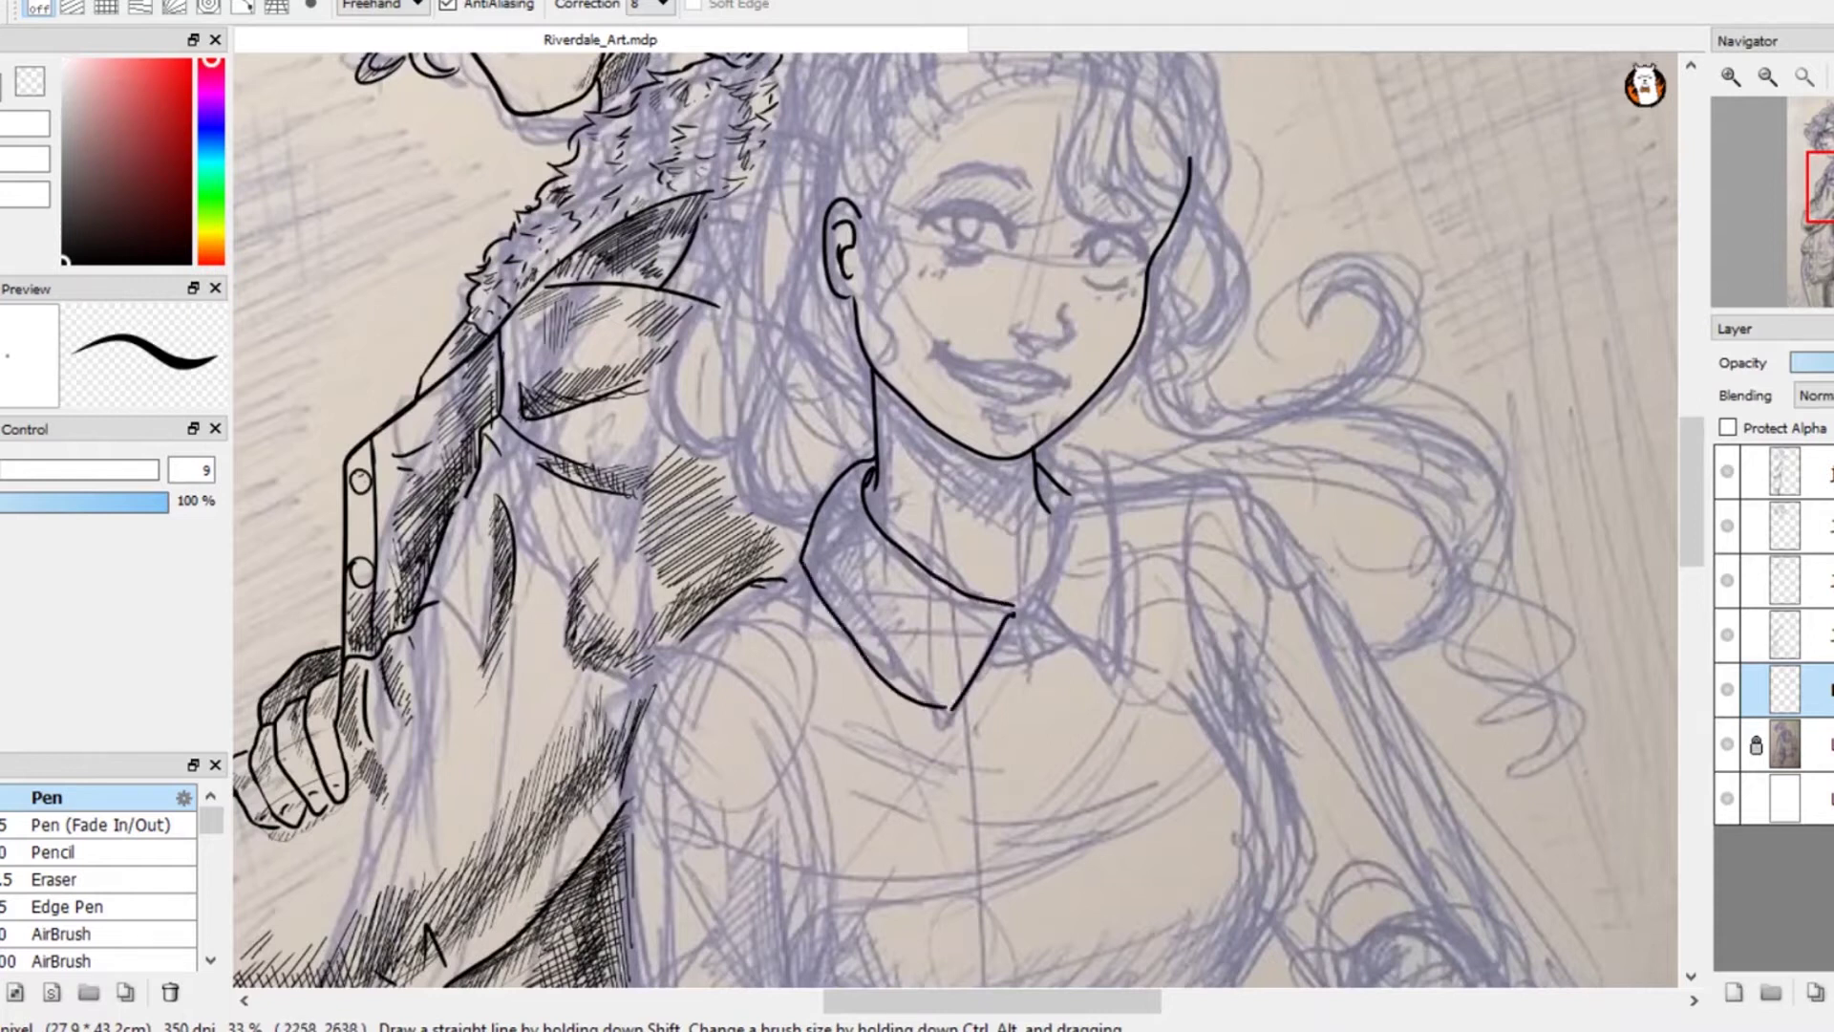
{"action": "left_click_drag", "start_coordinate": [1036, 456], "coordinate": [1098, 671]}
{"action": "mouse_move", "coordinate": [1038, 479]}
{"action": "left_mouse_down"}
{"action": "mouse_move", "coordinate": [1043, 589]}
{"action": "mouse_move", "coordinate": [1095, 668]}
{"action": "mouse_move", "coordinate": [1059, 641]}
{"action": "mouse_move", "coordinate": [1068, 656]}
{"action": "left_mouse_up"}
{"action": "scroll", "coordinate": [955, 516], "scroll_direction": "down", "scroll_amount": 5}
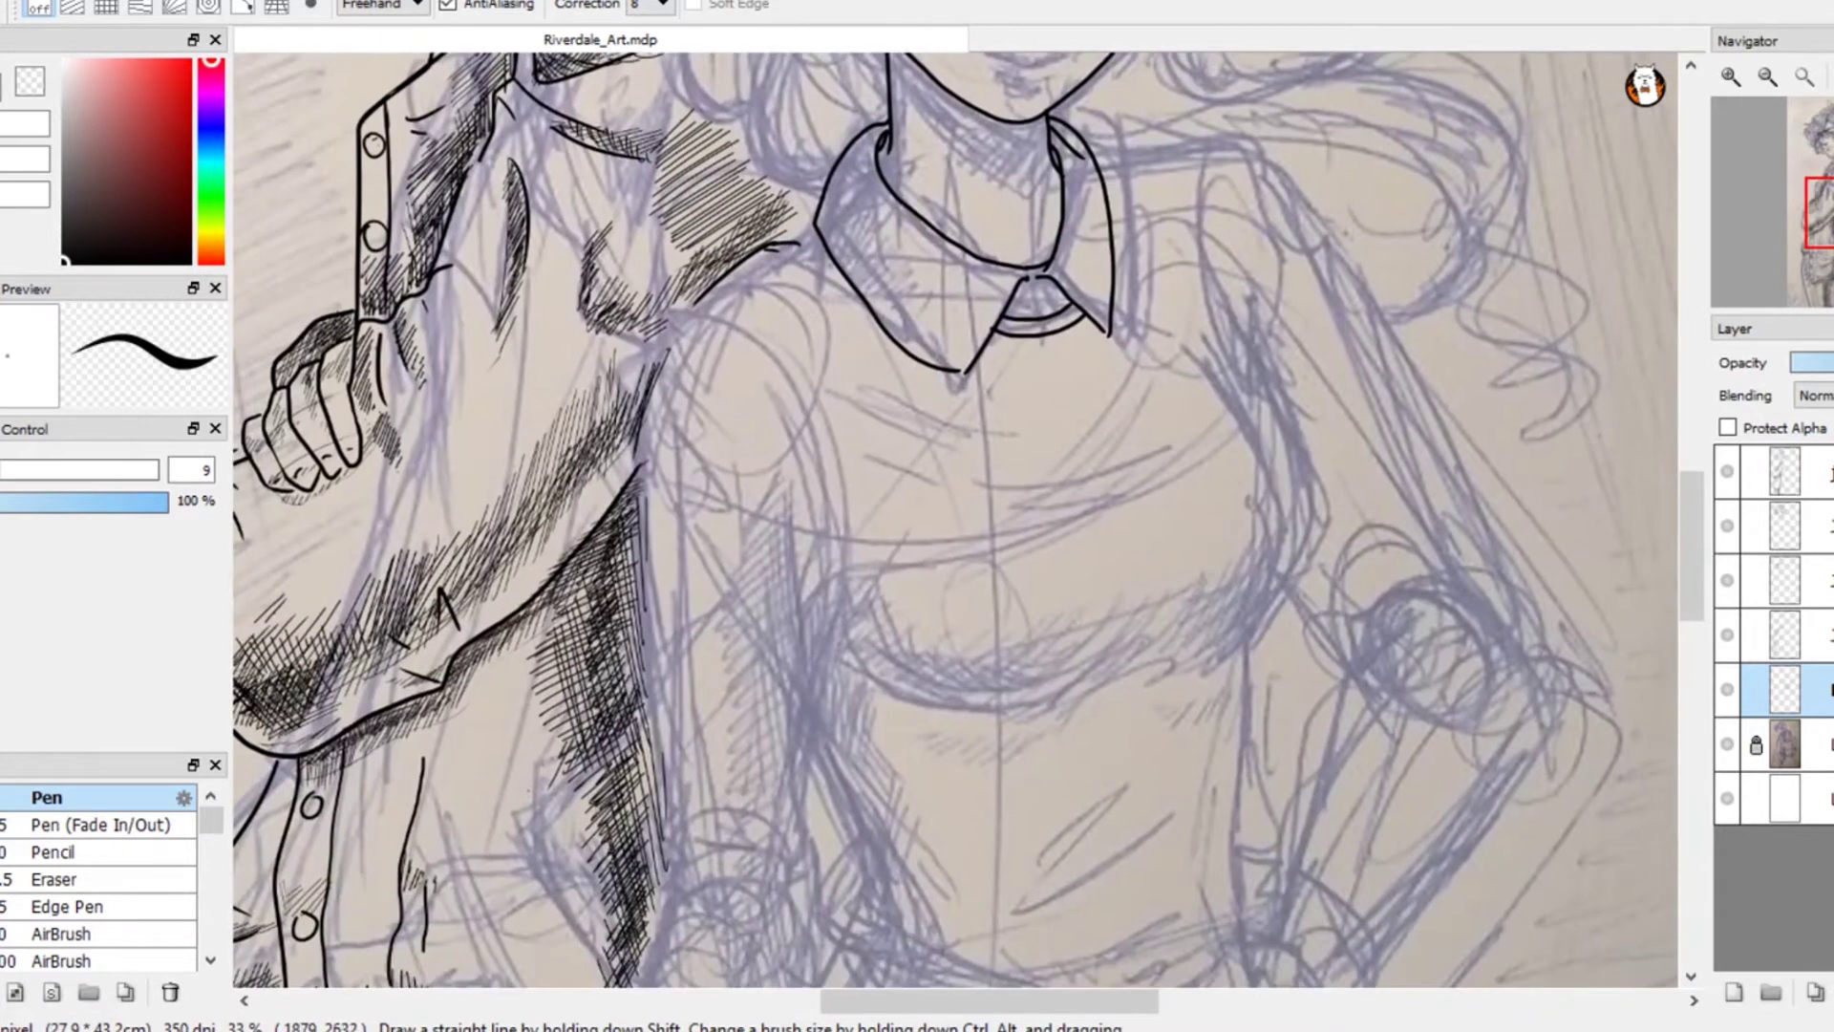
- Ink the woman's shoulder and hanging sleeve beside the man, plus the side contours of her sweater
{"action": "mouse_move", "coordinate": [794, 235]}
{"action": "left_mouse_down"}
{"action": "mouse_move", "coordinate": [688, 314]}
{"action": "mouse_move", "coordinate": [630, 608]}
{"action": "left_mouse_up"}
{"action": "scroll", "coordinate": [955, 515], "scroll_direction": "down", "scroll_amount": 3}
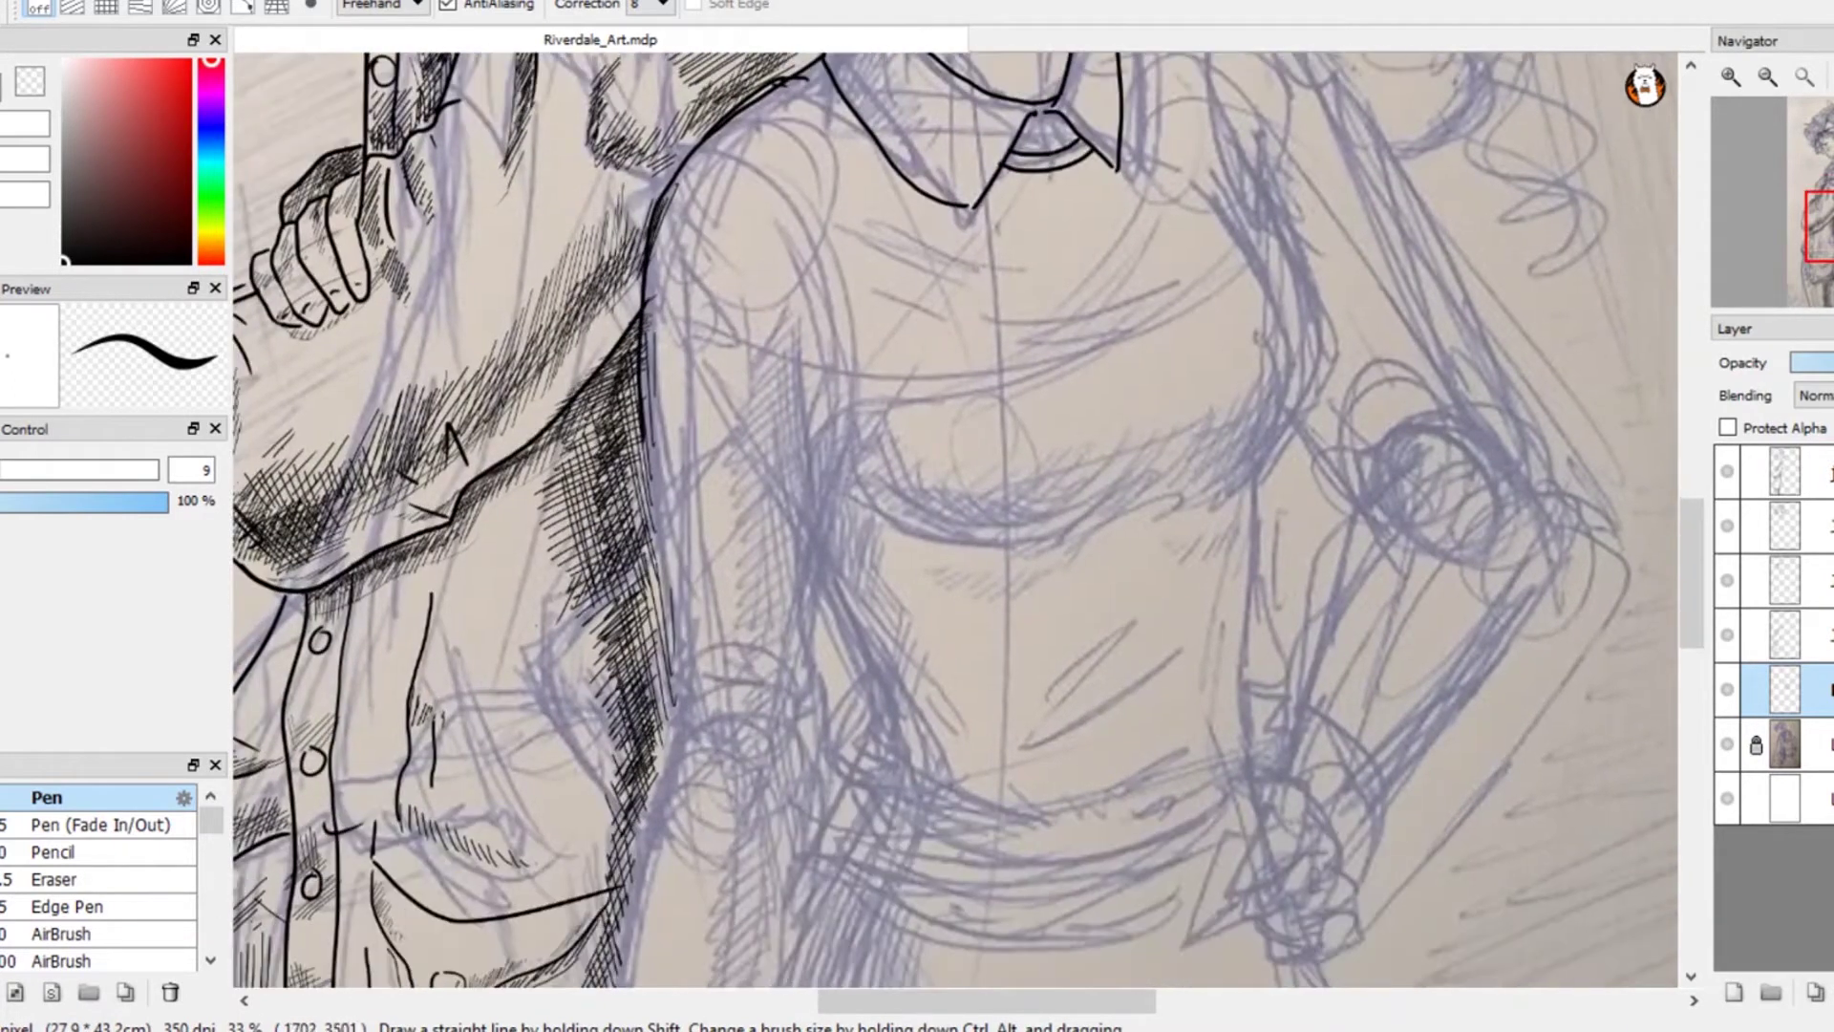
{"action": "left_click_drag", "start_coordinate": [641, 439], "coordinate": [670, 751]}
{"action": "left_click_drag", "start_coordinate": [836, 417], "coordinate": [821, 791]}
{"action": "scroll", "coordinate": [822, 573], "scroll_direction": "down", "scroll_amount": 5}
{"action": "mouse_move", "coordinate": [726, 436]}
{"action": "left_mouse_down"}
{"action": "mouse_move", "coordinate": [721, 757]}
{"action": "mouse_move", "coordinate": [812, 795]}
{"action": "mouse_move", "coordinate": [845, 765]}
{"action": "left_mouse_up"}
{"action": "mouse_move", "coordinate": [932, 325]}
{"action": "left_mouse_down"}
{"action": "mouse_move", "coordinate": [892, 545]}
{"action": "mouse_move", "coordinate": [836, 680]}
{"action": "left_mouse_up"}
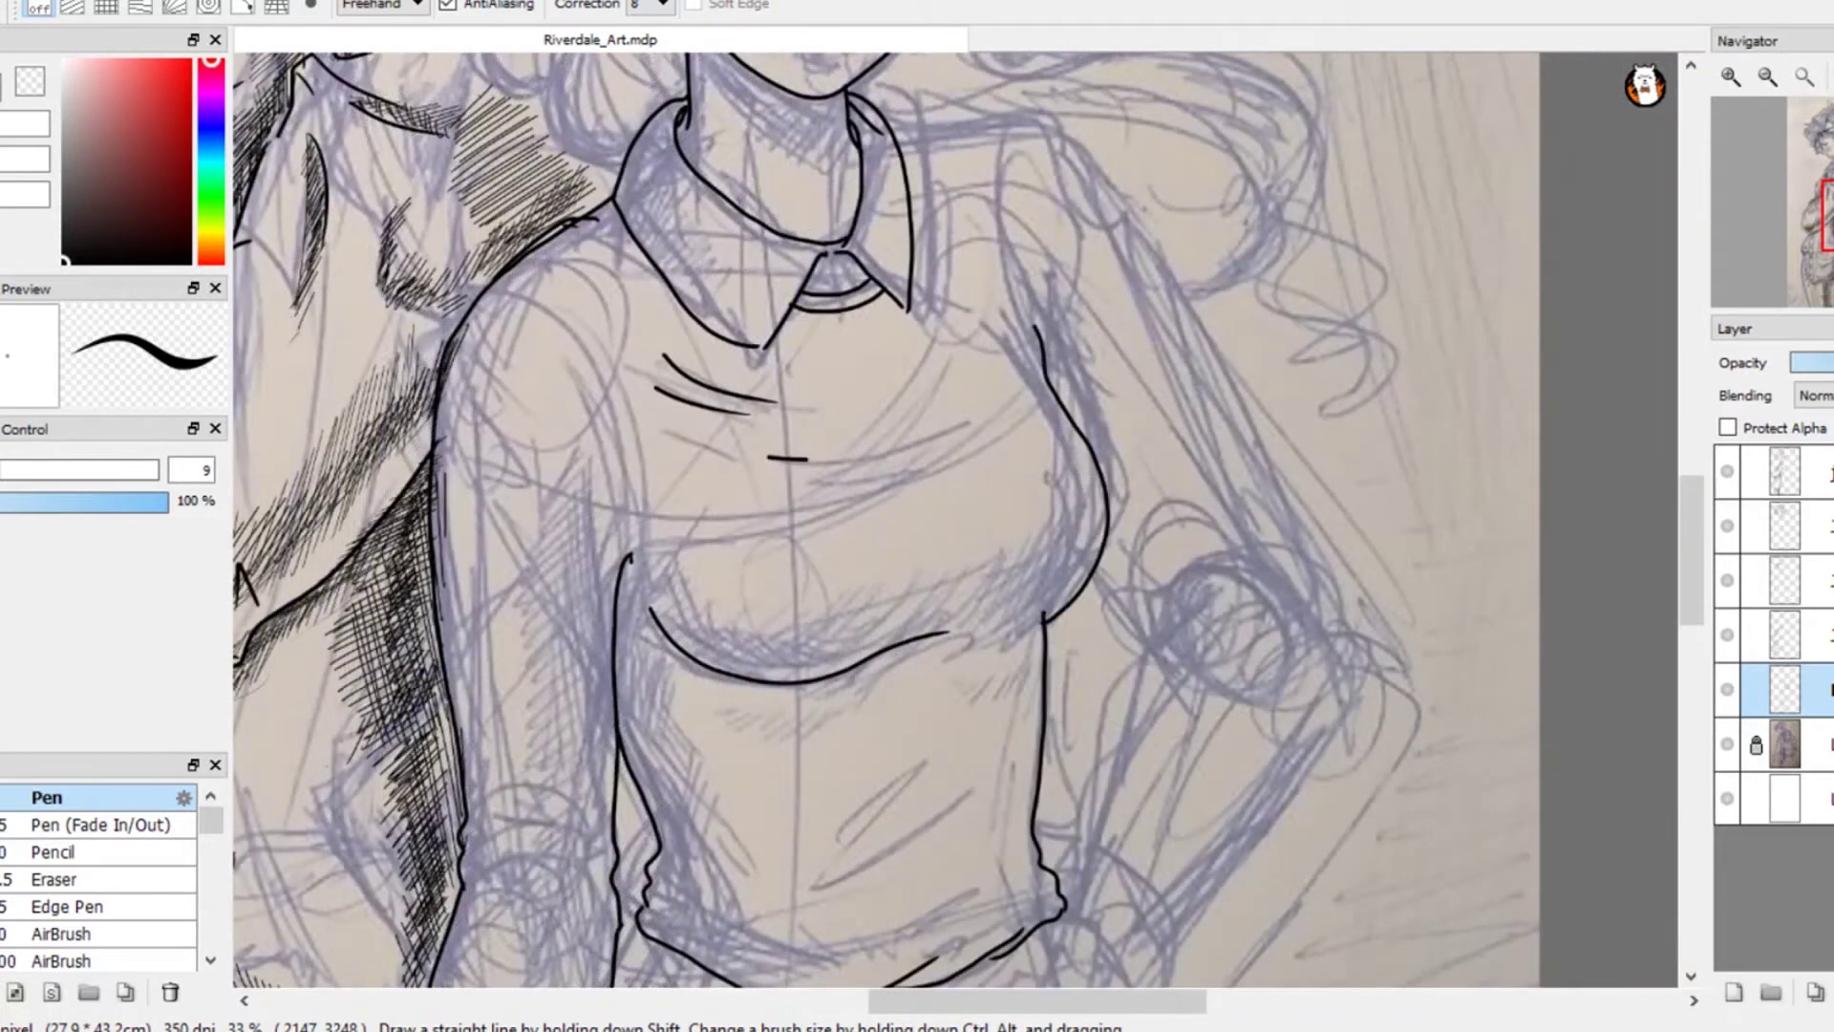
- Ink the fold lines across the sweater's chest and the inner edge of the hanging sleeve
{"action": "left_click_drag", "start_coordinate": [808, 465], "coordinate": [1001, 423]}
{"action": "scroll", "coordinate": [860, 521], "scroll_direction": "up", "scroll_amount": 3}
{"action": "mouse_move", "coordinate": [435, 443]}
{"action": "left_mouse_down"}
{"action": "mouse_move", "coordinate": [530, 509]}
{"action": "mouse_move", "coordinate": [563, 726]}
{"action": "left_mouse_up"}
{"action": "left_click_drag", "start_coordinate": [764, 420], "coordinate": [626, 358]}
- Set the stroke correction to 17 and ink the outer edge of the woman's bent arm down to the elbow
{"action": "mouse_move", "coordinate": [688, 234]}
{"action": "left_mouse_down"}
{"action": "mouse_move", "coordinate": [857, 244]}
{"action": "mouse_move", "coordinate": [1051, 569]}
{"action": "left_mouse_up"}
{"action": "key", "text": "ctrl+z"}
{"action": "left_click", "coordinate": [663, 4]}
{"action": "left_click", "coordinate": [650, 302]}
{"action": "mouse_move", "coordinate": [688, 234]}
{"action": "left_mouse_down"}
{"action": "mouse_move", "coordinate": [886, 277]}
{"action": "mouse_move", "coordinate": [1132, 753]}
{"action": "left_mouse_up"}
{"action": "mouse_move", "coordinate": [1056, 771]}
{"action": "left_mouse_down"}
{"action": "mouse_move", "coordinate": [1157, 460]}
{"action": "mouse_move", "coordinate": [1124, 670]}
{"action": "mouse_move", "coordinate": [1030, 779]}
{"action": "left_mouse_up"}
- Ink the bent arm's forearm contour from the elbow toward the hand on her hip
{"action": "mouse_move", "coordinate": [1120, 368]}
{"action": "left_mouse_down"}
{"action": "mouse_move", "coordinate": [1065, 401]}
{"action": "mouse_move", "coordinate": [993, 625]}
{"action": "mouse_move", "coordinate": [1053, 713]}
{"action": "mouse_move", "coordinate": [913, 834]}
{"action": "left_mouse_up"}
{"action": "key", "text": "ctrl+z"}
{"action": "mouse_move", "coordinate": [969, 712]}
{"action": "left_mouse_down"}
{"action": "mouse_move", "coordinate": [1012, 793]}
{"action": "mouse_move", "coordinate": [938, 841]}
{"action": "left_mouse_up"}
{"action": "key", "text": "ctrl+z"}
{"action": "mouse_move", "coordinate": [1013, 787]}
{"action": "left_mouse_down"}
{"action": "mouse_move", "coordinate": [953, 866]}
{"action": "mouse_move", "coordinate": [965, 883]}
{"action": "left_mouse_up"}
{"action": "left_click_drag", "start_coordinate": [938, 714], "coordinate": [950, 735]}
{"action": "left_click_drag", "start_coordinate": [956, 755], "coordinate": [1003, 564]}
- Ink the sweater's hem folds and the curve of the waistband beneath it
{"action": "mouse_move", "coordinate": [585, 539]}
{"action": "left_mouse_down"}
{"action": "mouse_move", "coordinate": [556, 570]}
{"action": "mouse_move", "coordinate": [747, 692]}
{"action": "mouse_move", "coordinate": [987, 614]}
{"action": "left_mouse_up"}
{"action": "left_click_drag", "start_coordinate": [921, 371], "coordinate": [924, 445]}
{"action": "left_click_drag", "start_coordinate": [746, 556], "coordinate": [955, 453]}
{"action": "mouse_move", "coordinate": [875, 454]}
{"action": "left_mouse_down"}
{"action": "mouse_move", "coordinate": [755, 514]}
{"action": "mouse_move", "coordinate": [748, 659]}
{"action": "left_mouse_up"}
{"action": "mouse_move", "coordinate": [506, 782]}
{"action": "left_mouse_down"}
{"action": "mouse_move", "coordinate": [589, 819]}
{"action": "mouse_move", "coordinate": [555, 833]}
{"action": "left_mouse_up"}
{"action": "key", "text": "ctrl+z"}
- Ink the sleeve folds, the cuff and the curled fingers of the hand resting on the hip
{"action": "left_click_drag", "start_coordinate": [742, 377], "coordinate": [707, 574]}
{"action": "mouse_move", "coordinate": [831, 468]}
{"action": "left_mouse_down"}
{"action": "mouse_move", "coordinate": [780, 612]}
{"action": "mouse_move", "coordinate": [781, 474]}
{"action": "left_mouse_up"}
{"action": "left_click_drag", "start_coordinate": [879, 663], "coordinate": [930, 743]}
{"action": "mouse_move", "coordinate": [925, 713]}
{"action": "left_mouse_down"}
{"action": "mouse_move", "coordinate": [978, 652]}
{"action": "mouse_move", "coordinate": [950, 590]}
{"action": "left_mouse_up"}
{"action": "mouse_move", "coordinate": [1032, 703]}
{"action": "left_mouse_down"}
{"action": "mouse_move", "coordinate": [1078, 544]}
{"action": "mouse_move", "coordinate": [1152, 580]}
{"action": "left_mouse_up"}
{"action": "left_click_drag", "start_coordinate": [1093, 728], "coordinate": [1110, 627]}
{"action": "left_click_drag", "start_coordinate": [1021, 758], "coordinate": [1043, 762]}
{"action": "left_click_drag", "start_coordinate": [1092, 691], "coordinate": [1024, 760]}
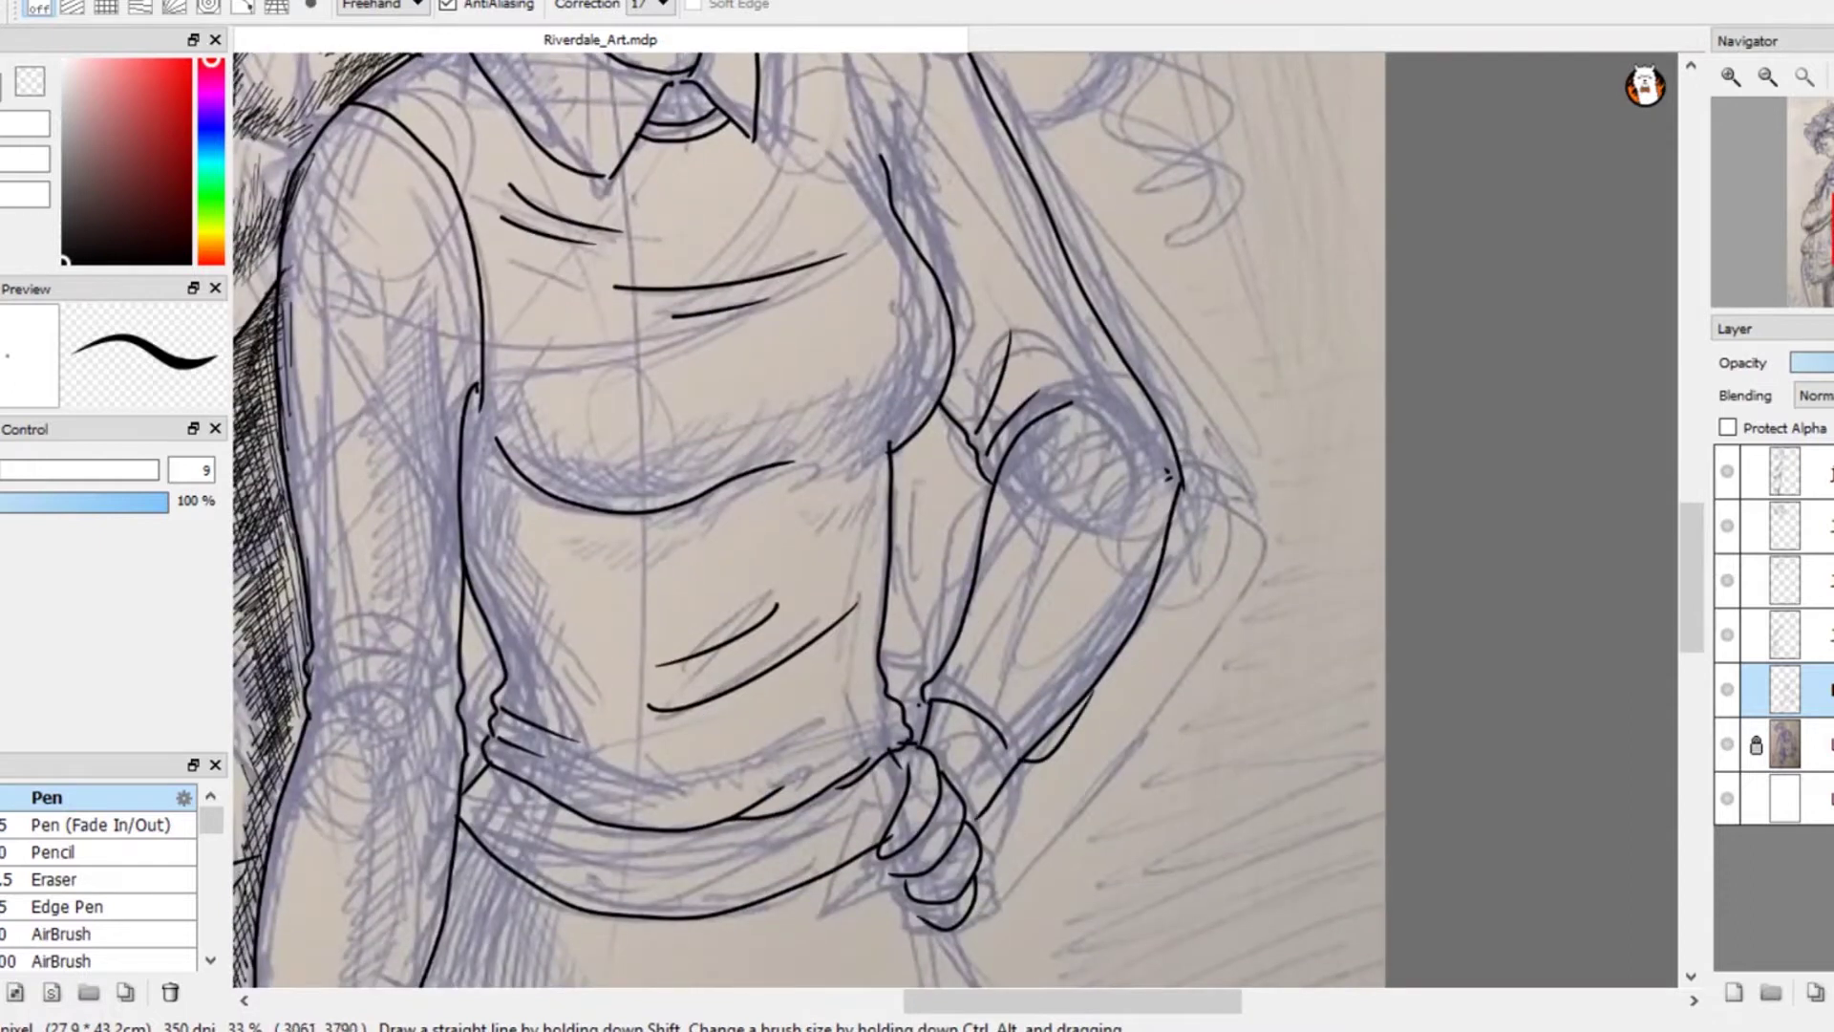
{"action": "left_click_drag", "start_coordinate": [989, 459], "coordinate": [956, 752]}
{"action": "left_click_drag", "start_coordinate": [810, 249], "coordinate": [851, 480]}
{"action": "key", "text": "ctrl+z"}
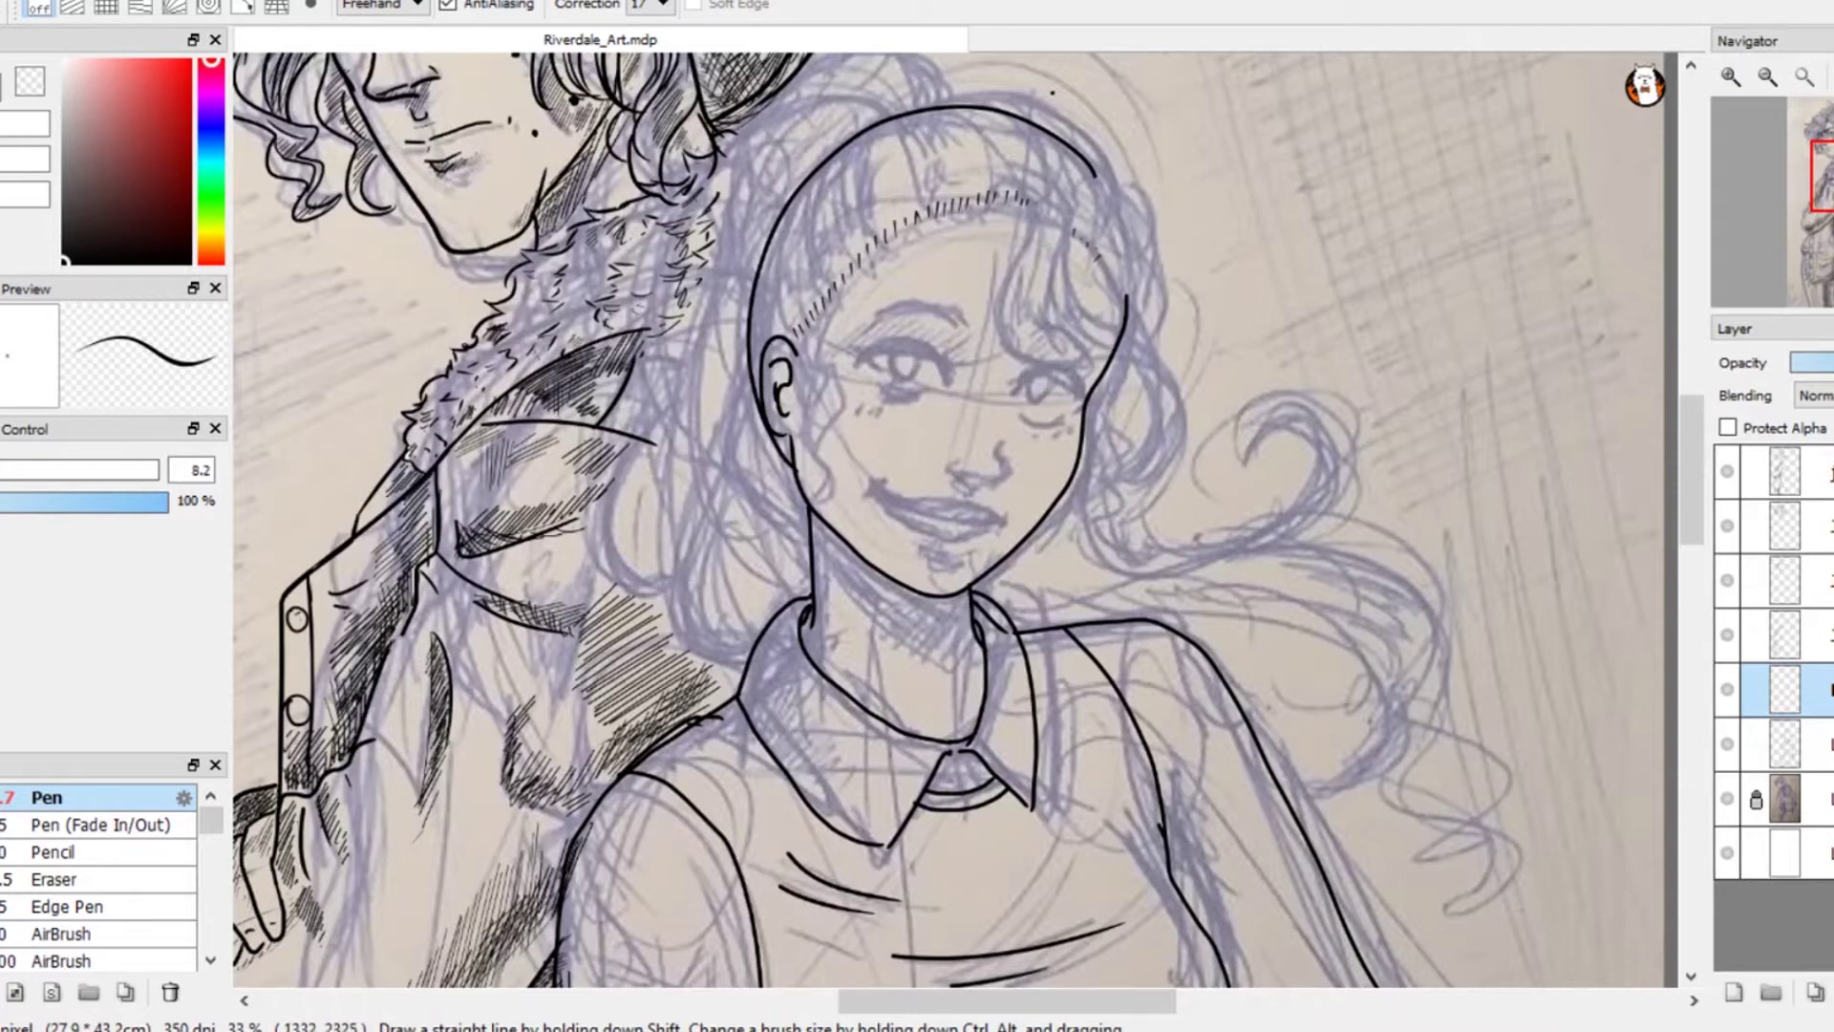
- Ink the wavy hair strands in front of the woman's ear and along the opposite cheek
{"action": "mouse_move", "coordinate": [809, 331]}
{"action": "left_mouse_down"}
{"action": "mouse_move", "coordinate": [839, 397]}
{"action": "mouse_move", "coordinate": [812, 506]}
{"action": "mouse_move", "coordinate": [807, 335]}
{"action": "mouse_move", "coordinate": [810, 402]}
{"action": "left_mouse_up"}
{"action": "mouse_move", "coordinate": [1087, 397]}
{"action": "left_mouse_down"}
{"action": "mouse_move", "coordinate": [1113, 492]}
{"action": "mouse_move", "coordinate": [1074, 551]}
{"action": "left_mouse_up"}
{"action": "left_click_drag", "start_coordinate": [1104, 446], "coordinate": [1068, 534]}
{"action": "mouse_move", "coordinate": [1056, 225]}
{"action": "left_mouse_down"}
{"action": "mouse_move", "coordinate": [1013, 328]}
{"action": "mouse_move", "coordinate": [1135, 497]}
{"action": "mouse_move", "coordinate": [1087, 608]}
{"action": "left_mouse_up"}
{"action": "mouse_move", "coordinate": [941, 304]}
{"action": "left_mouse_down"}
{"action": "mouse_move", "coordinate": [965, 424]}
{"action": "mouse_move", "coordinate": [1132, 543]}
{"action": "mouse_move", "coordinate": [970, 311]}
{"action": "mouse_move", "coordinate": [1113, 546]}
{"action": "left_mouse_up"}
{"action": "key", "text": "ctrl+z"}
{"action": "key", "text": "ctrl+z"}
- Ink the long curling forelock from the hairline across the woman's face and a strand beside her cheek
{"action": "mouse_move", "coordinate": [942, 306]}
{"action": "left_mouse_down"}
{"action": "mouse_move", "coordinate": [960, 446]}
{"action": "mouse_move", "coordinate": [1115, 536]}
{"action": "left_mouse_up"}
{"action": "left_click_drag", "start_coordinate": [1074, 472], "coordinate": [1070, 603]}
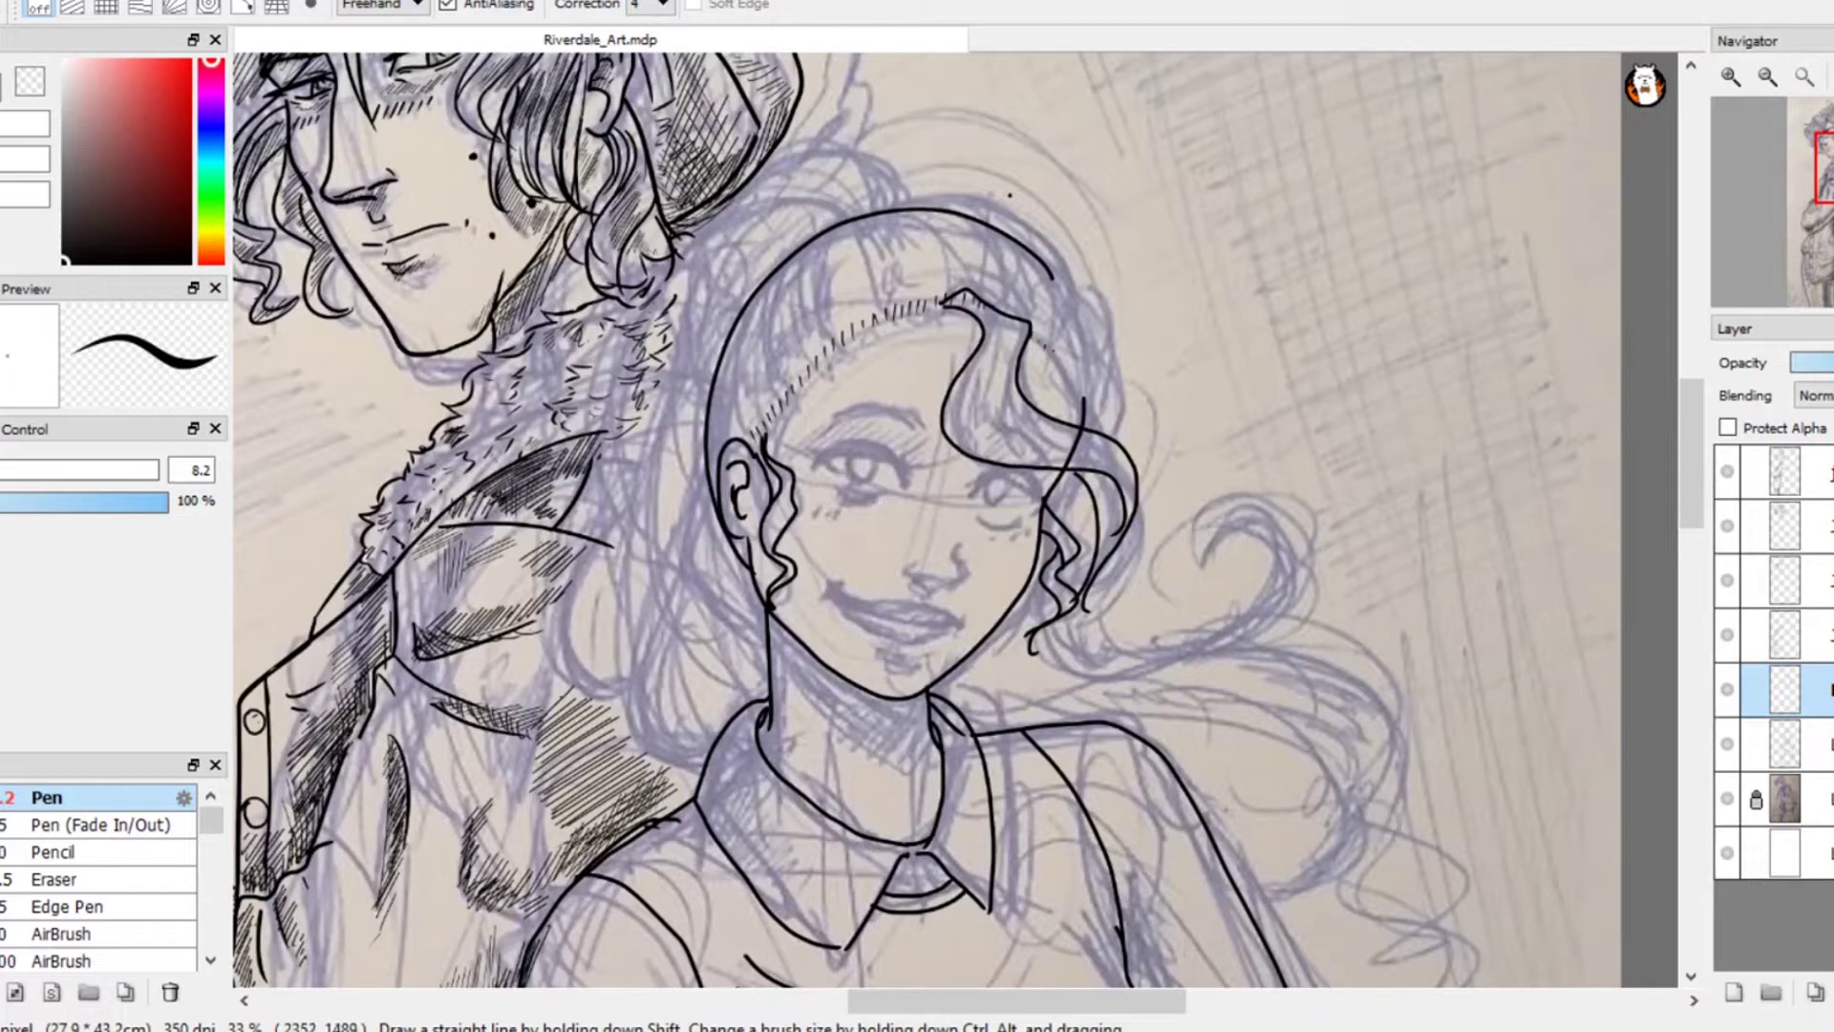
- Ink the swept-back hair sections running from the crown toward the woman's hairline and around her ear
{"action": "left_click_drag", "start_coordinate": [791, 251], "coordinate": [741, 390]}
{"action": "left_click_drag", "start_coordinate": [754, 278], "coordinate": [722, 388]}
{"action": "mouse_move", "coordinate": [731, 321]}
{"action": "left_mouse_down"}
{"action": "mouse_move", "coordinate": [684, 537]}
{"action": "mouse_move", "coordinate": [740, 612]}
{"action": "left_mouse_up"}
{"action": "left_click_drag", "start_coordinate": [920, 206], "coordinate": [973, 293]}
{"action": "mouse_move", "coordinate": [975, 221]}
{"action": "left_mouse_down"}
{"action": "mouse_move", "coordinate": [1000, 304]}
{"action": "mouse_move", "coordinate": [1030, 325]}
{"action": "left_mouse_up"}
{"action": "left_click_drag", "start_coordinate": [1022, 244], "coordinate": [1063, 353]}
{"action": "left_click_drag", "start_coordinate": [1057, 284], "coordinate": [1094, 416]}
{"action": "mouse_move", "coordinate": [835, 219]}
{"action": "left_mouse_down"}
{"action": "mouse_move", "coordinate": [865, 311]}
{"action": "mouse_move", "coordinate": [898, 296]}
{"action": "left_mouse_up"}
{"action": "left_click_drag", "start_coordinate": [896, 213], "coordinate": [922, 271]}
{"action": "left_click_drag", "start_coordinate": [807, 235], "coordinate": [818, 346]}
{"action": "mouse_move", "coordinate": [792, 259]}
{"action": "left_mouse_down"}
{"action": "mouse_move", "coordinate": [781, 380]}
{"action": "mouse_move", "coordinate": [764, 320]}
{"action": "left_mouse_up"}
- Set the stroke correction to 13 and ink the ponytail's long strands from the crown down behind the ear and neck
{"action": "mouse_move", "coordinate": [1008, 649]}
{"action": "left_mouse_down"}
{"action": "mouse_move", "coordinate": [1029, 451]}
{"action": "mouse_move", "coordinate": [1012, 628]}
{"action": "left_mouse_up"}
{"action": "left_click", "coordinate": [661, 4]}
{"action": "mouse_move", "coordinate": [857, 197]}
{"action": "left_mouse_down"}
{"action": "mouse_move", "coordinate": [692, 239]}
{"action": "mouse_move", "coordinate": [622, 449]}
{"action": "left_mouse_up"}
{"action": "left_click_drag", "start_coordinate": [679, 277], "coordinate": [621, 678]}
{"action": "mouse_move", "coordinate": [659, 420]}
{"action": "left_mouse_down"}
{"action": "mouse_move", "coordinate": [578, 692]}
{"action": "mouse_move", "coordinate": [627, 709]}
{"action": "left_mouse_up"}
{"action": "left_click_drag", "start_coordinate": [692, 464], "coordinate": [638, 769]}
{"action": "mouse_move", "coordinate": [764, 619]}
{"action": "left_mouse_down"}
{"action": "mouse_move", "coordinate": [716, 640]}
{"action": "mouse_move", "coordinate": [738, 663]}
{"action": "left_mouse_up"}
{"action": "left_click_drag", "start_coordinate": [706, 505], "coordinate": [764, 584]}
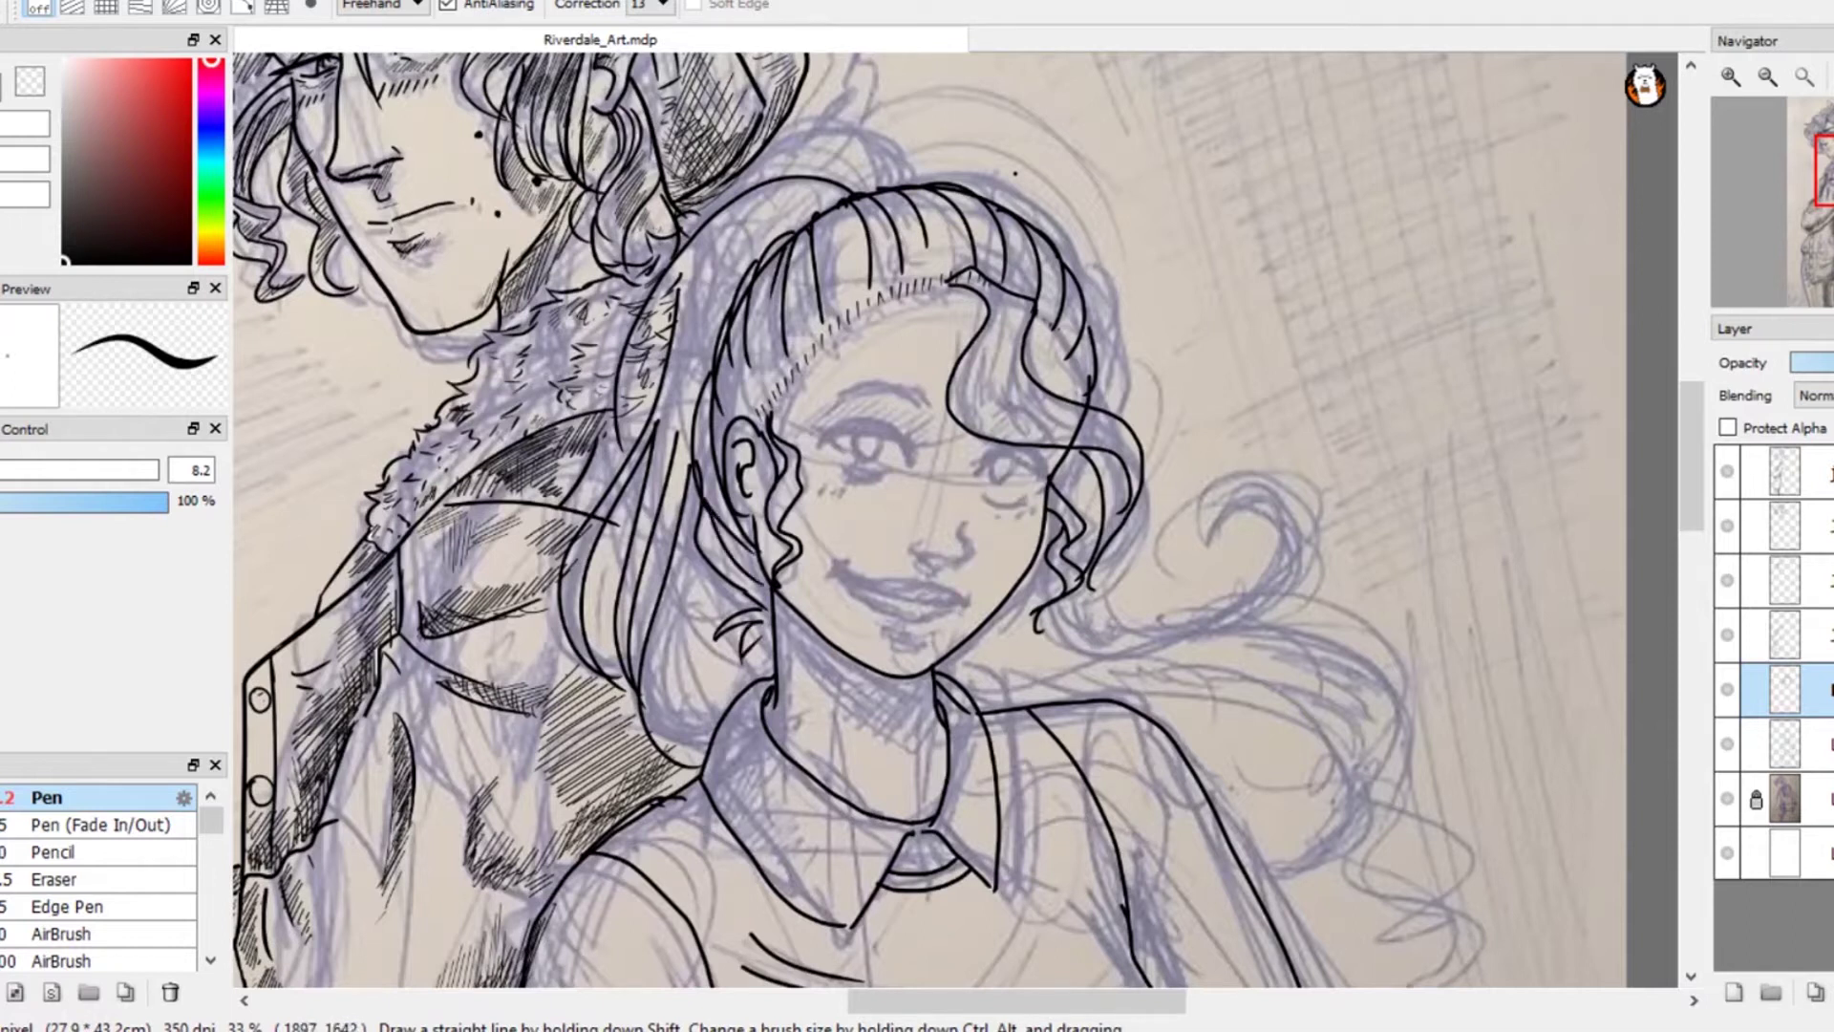
{"action": "mouse_move", "coordinate": [890, 186]}
{"action": "left_mouse_down"}
{"action": "mouse_move", "coordinate": [771, 146]}
{"action": "mouse_move", "coordinate": [705, 221]}
{"action": "mouse_move", "coordinate": [854, 183]}
{"action": "mouse_move", "coordinate": [621, 446]}
{"action": "left_mouse_up"}
{"action": "left_click_drag", "start_coordinate": [809, 226], "coordinate": [656, 421]}
{"action": "left_click_drag", "start_coordinate": [686, 504], "coordinate": [709, 733]}
{"action": "left_click_drag", "start_coordinate": [679, 556], "coordinate": [714, 758]}
- Ink the curled tip of the long lock blowing out past the woman's shoulder
{"action": "mouse_move", "coordinate": [1090, 583]}
{"action": "left_mouse_down"}
{"action": "mouse_move", "coordinate": [791, 458]}
{"action": "mouse_move", "coordinate": [1103, 632]}
{"action": "mouse_move", "coordinate": [1074, 674]}
{"action": "left_mouse_up"}
{"action": "left_click_drag", "start_coordinate": [1024, 590], "coordinate": [1019, 761]}
{"action": "mouse_move", "coordinate": [1035, 746]}
{"action": "left_mouse_down"}
{"action": "mouse_move", "coordinate": [1019, 761]}
{"action": "mouse_move", "coordinate": [963, 731]}
{"action": "left_mouse_up"}
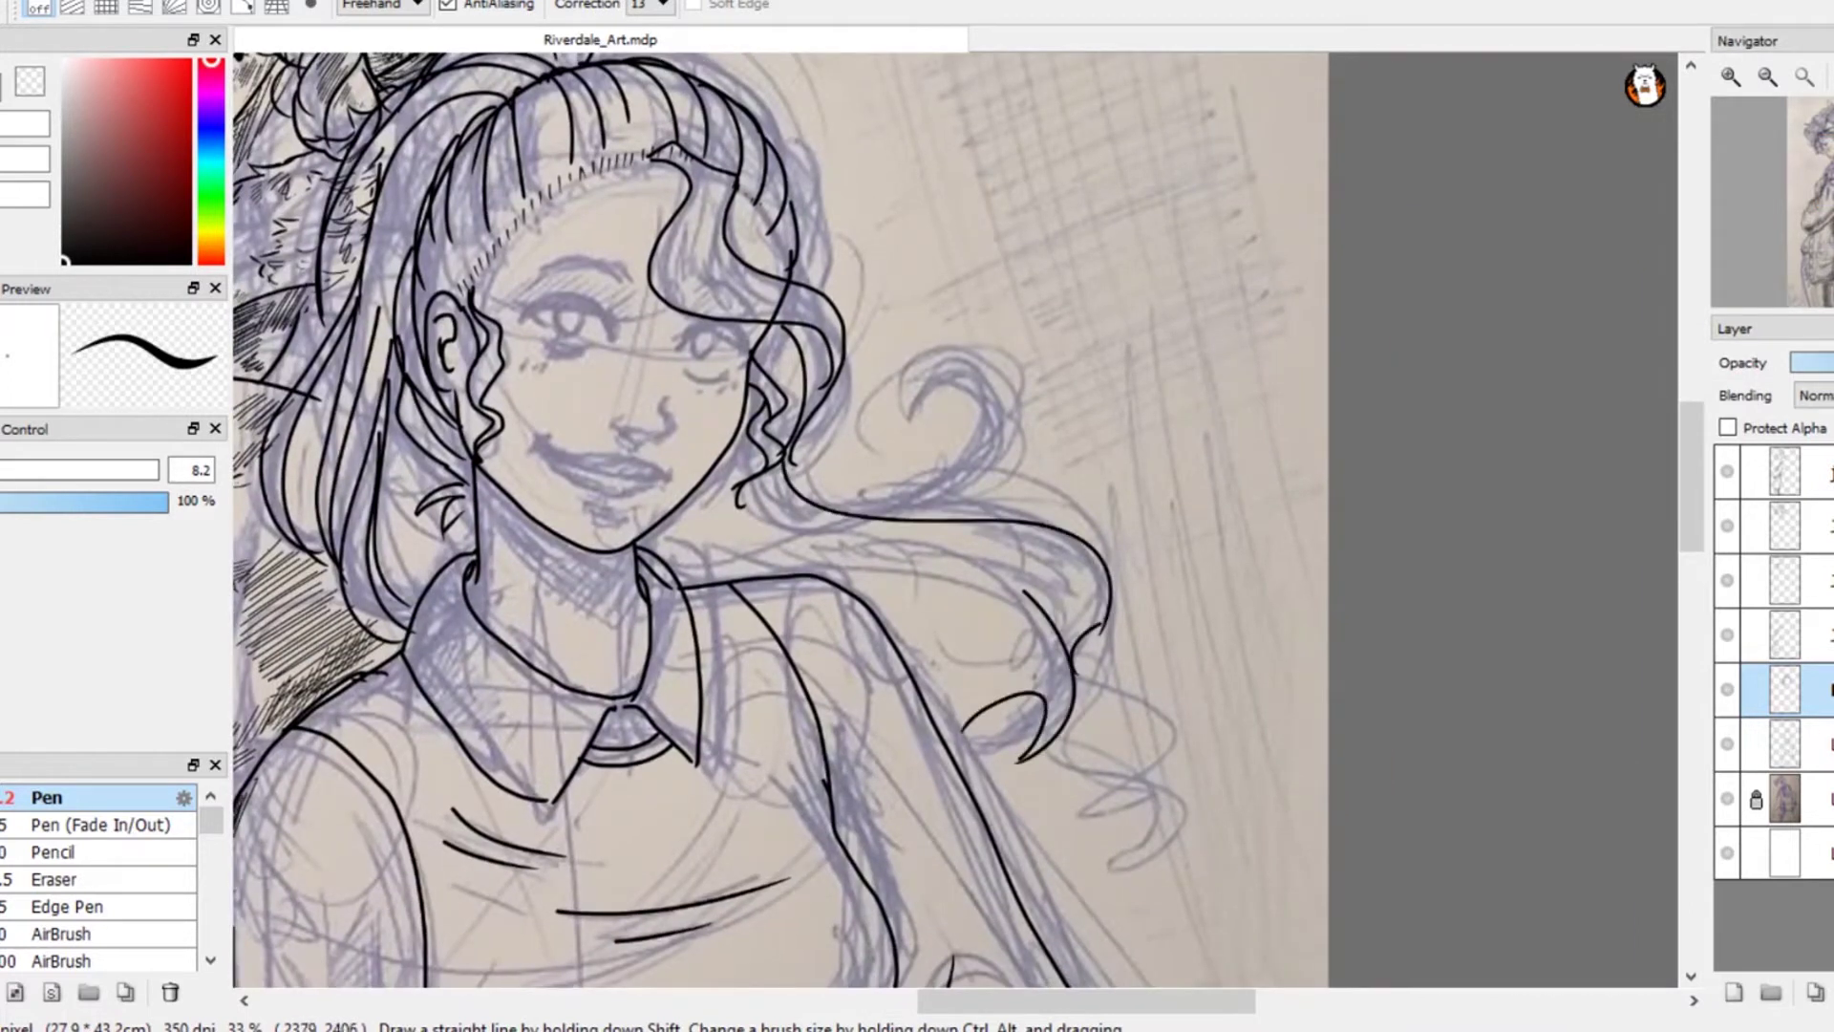
- Ink the lower contour and inner strands of the hair lock flowing over the shoulder
{"action": "left_click_drag", "start_coordinate": [673, 550], "coordinate": [1058, 585]}
{"action": "mouse_move", "coordinate": [751, 563]}
{"action": "left_mouse_down"}
{"action": "mouse_move", "coordinate": [904, 555]}
{"action": "mouse_move", "coordinate": [1058, 607]}
{"action": "left_mouse_up"}
{"action": "left_click_drag", "start_coordinate": [900, 578], "coordinate": [1043, 696]}
{"action": "mouse_move", "coordinate": [963, 604]}
{"action": "left_mouse_down"}
{"action": "mouse_move", "coordinate": [1028, 668]}
{"action": "mouse_move", "coordinate": [1002, 641]}
{"action": "left_mouse_up"}
{"action": "left_click_drag", "start_coordinate": [980, 630], "coordinate": [991, 654]}
{"action": "mouse_move", "coordinate": [714, 486]}
{"action": "left_mouse_down"}
{"action": "mouse_move", "coordinate": [856, 548]}
{"action": "mouse_move", "coordinate": [917, 463]}
{"action": "mouse_move", "coordinate": [902, 519]}
{"action": "left_mouse_up"}
{"action": "left_click_drag", "start_coordinate": [705, 448], "coordinate": [943, 524]}
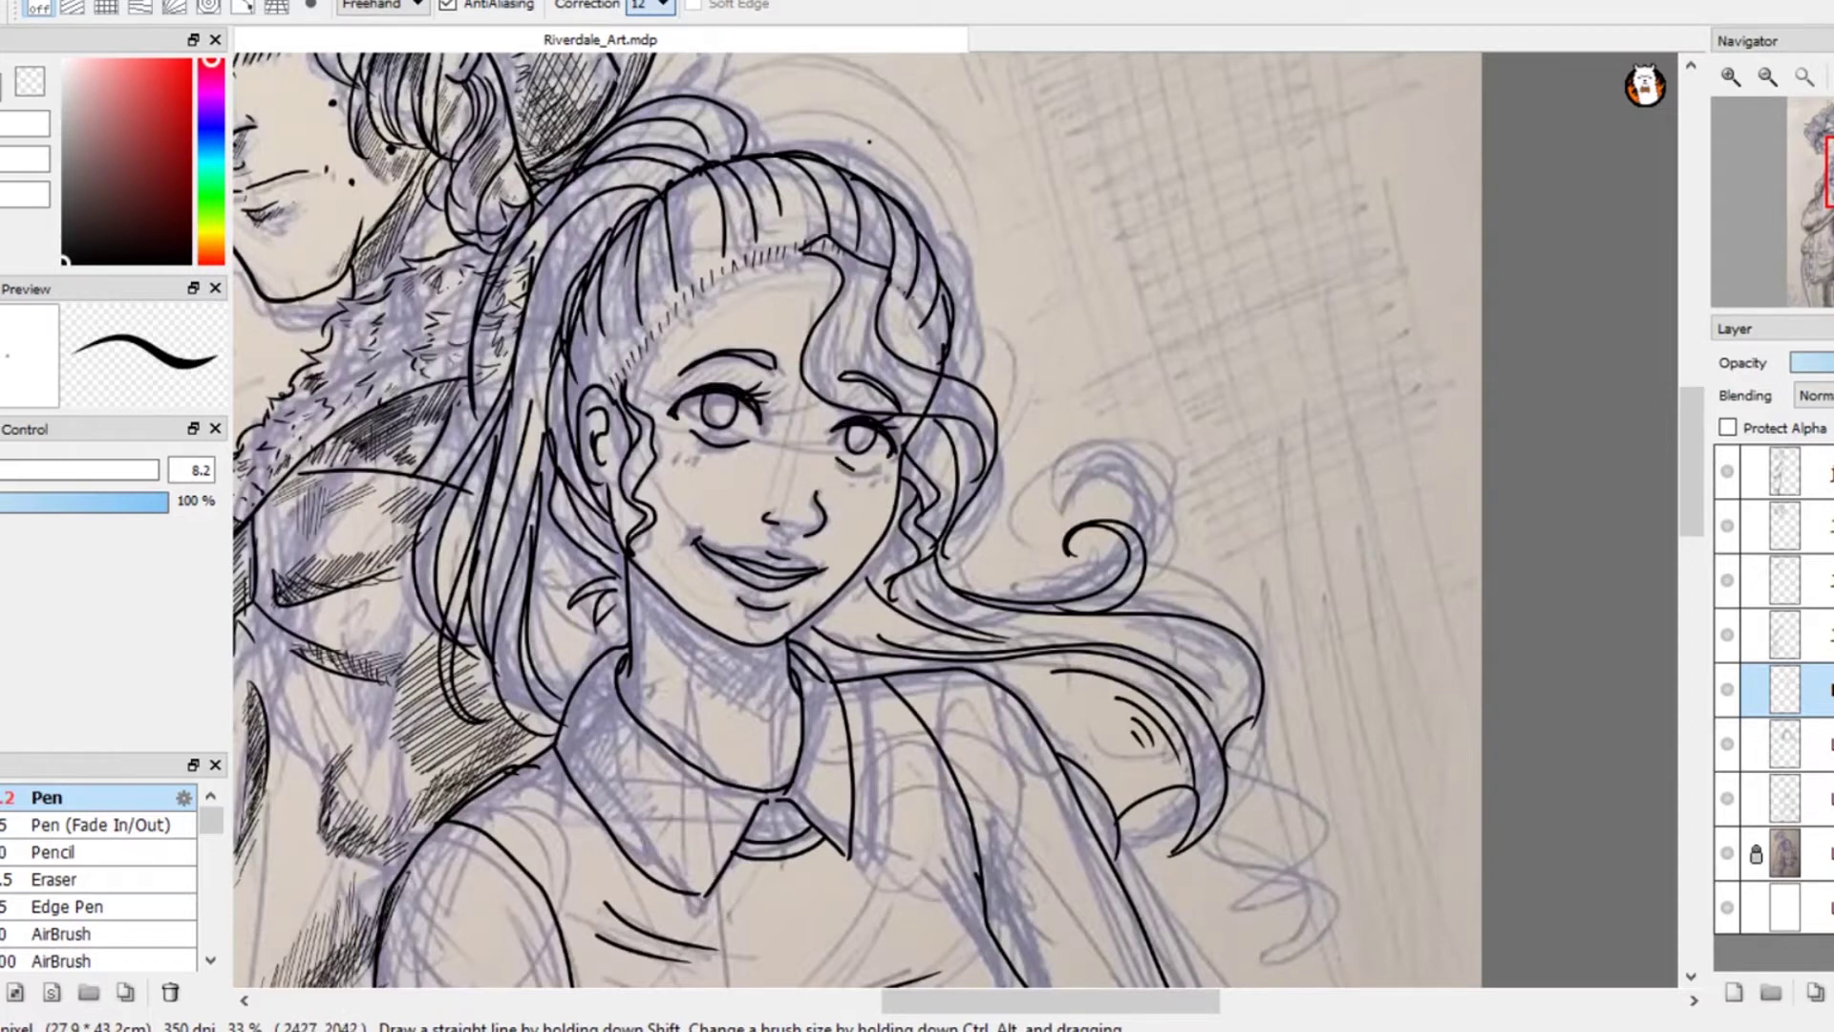
- Hatch the shadows in the ponytail and in the hair around the ear with the pen at size 1.8
{"action": "left_click_drag", "start_coordinate": [580, 354], "coordinate": [567, 435]}
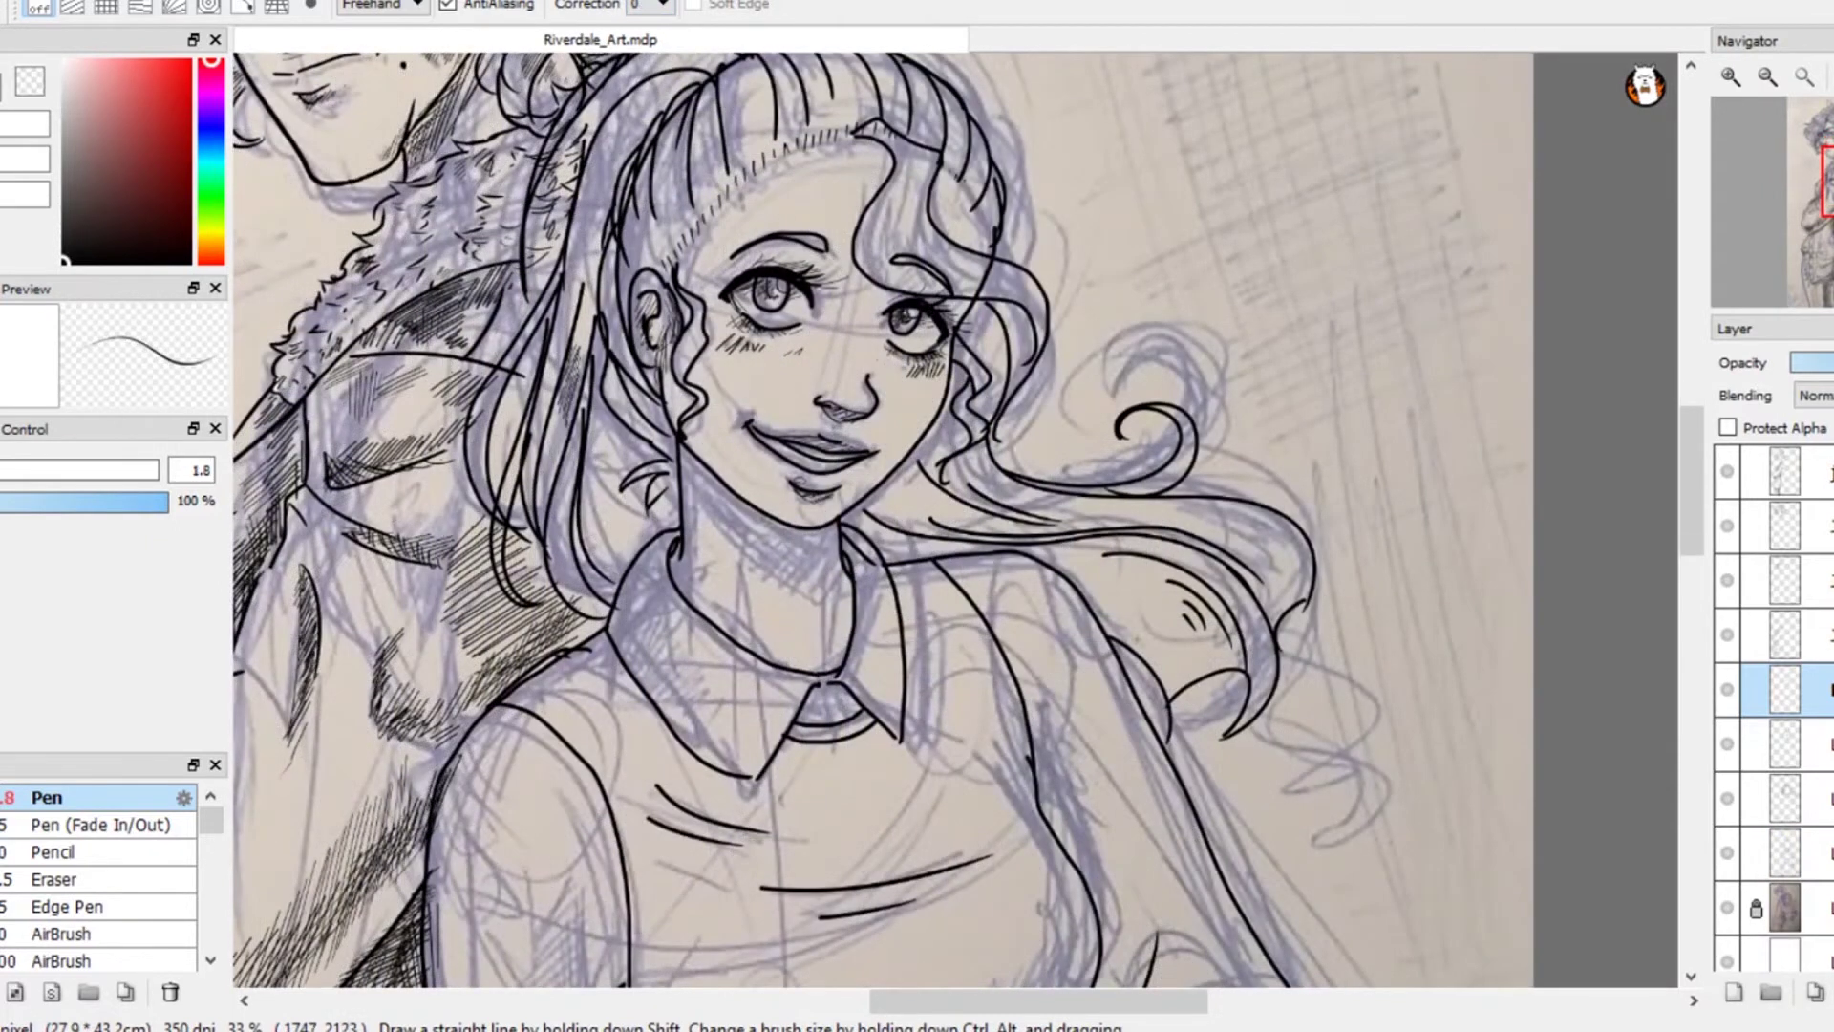
{"action": "left_click_drag", "start_coordinate": [577, 397], "coordinate": [550, 490]}
{"action": "left_click_drag", "start_coordinate": [651, 392], "coordinate": [616, 439]}
{"action": "left_click_drag", "start_coordinate": [652, 386], "coordinate": [612, 434]}
{"action": "left_click_drag", "start_coordinate": [612, 315], "coordinate": [641, 387]}
{"action": "mouse_move", "coordinate": [612, 270]}
{"action": "left_mouse_down"}
{"action": "mouse_move", "coordinate": [624, 358]}
{"action": "mouse_move", "coordinate": [620, 344]}
{"action": "left_mouse_up"}
{"action": "left_click_drag", "start_coordinate": [607, 246], "coordinate": [614, 321]}
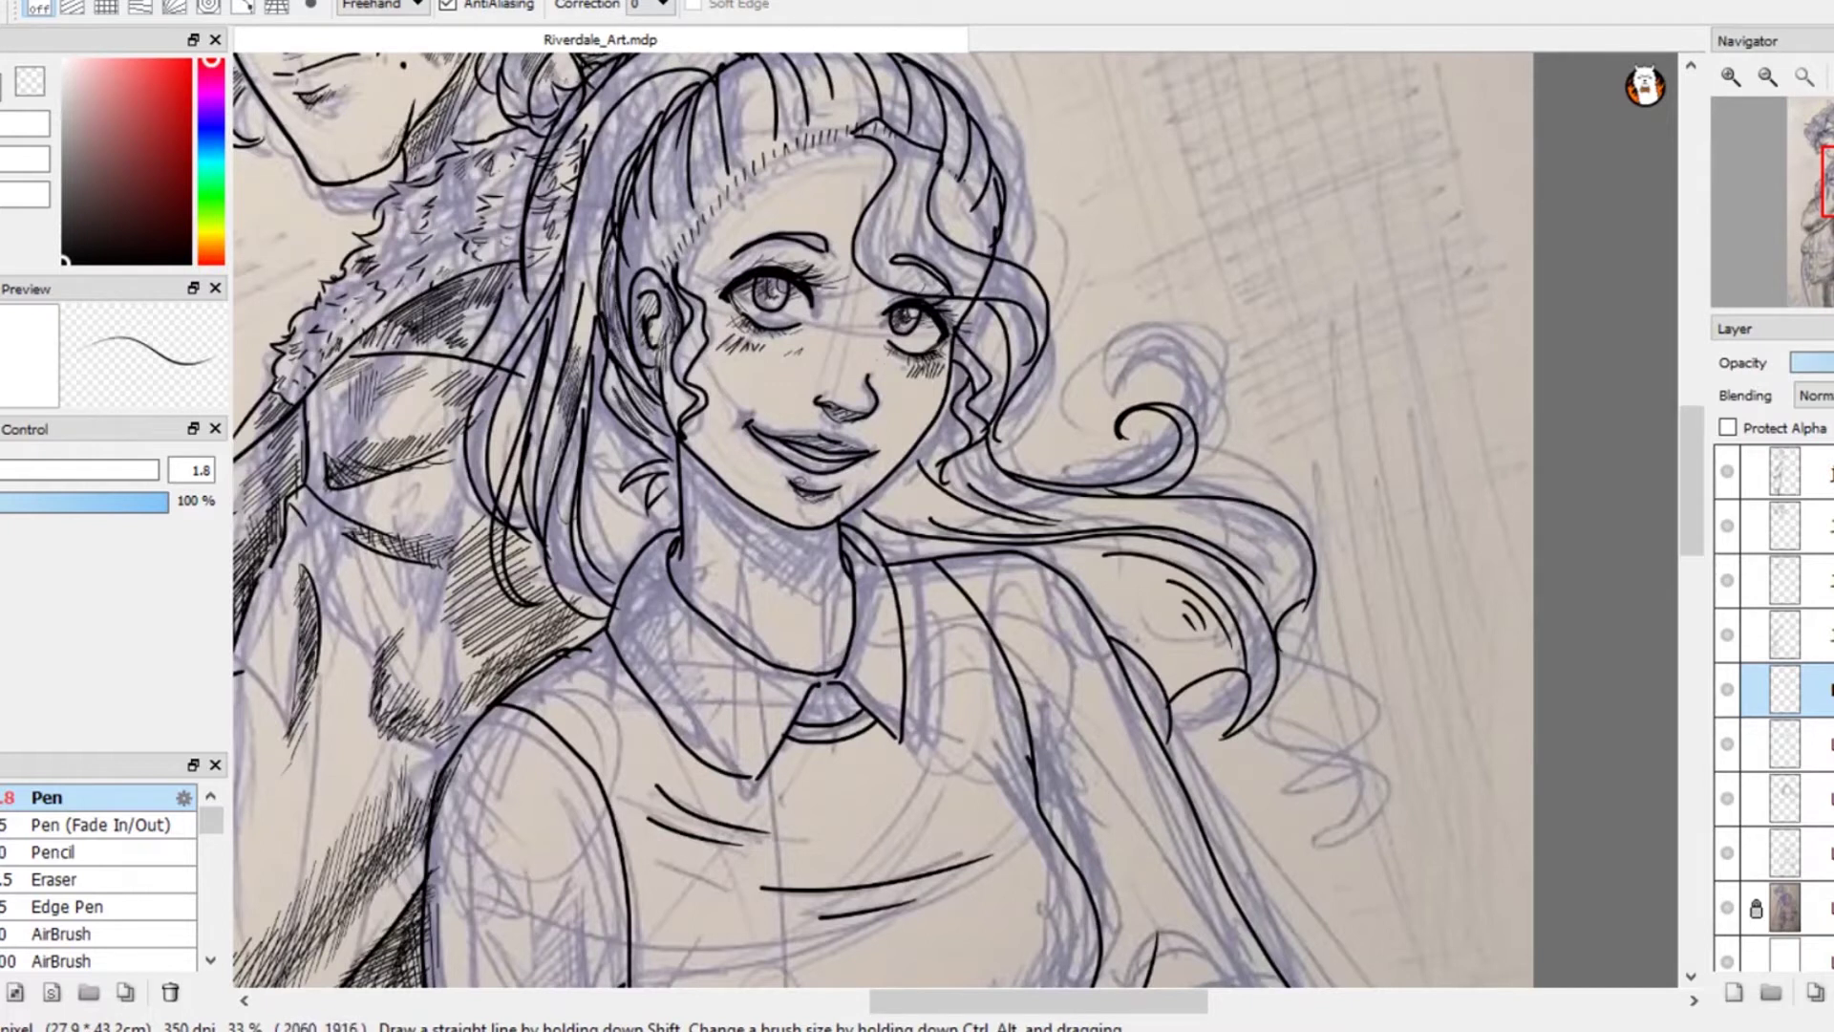
- Hatch and cross-hatch the shadow on the neck beneath the woman's chin
{"action": "mouse_move", "coordinate": [682, 460]}
{"action": "left_mouse_down"}
{"action": "mouse_move", "coordinate": [743, 563]}
{"action": "mouse_move", "coordinate": [833, 570]}
{"action": "mouse_move", "coordinate": [789, 558]}
{"action": "left_mouse_up"}
{"action": "key", "text": "ctrl+z"}
{"action": "left_click_drag", "start_coordinate": [724, 504], "coordinate": [769, 535]}
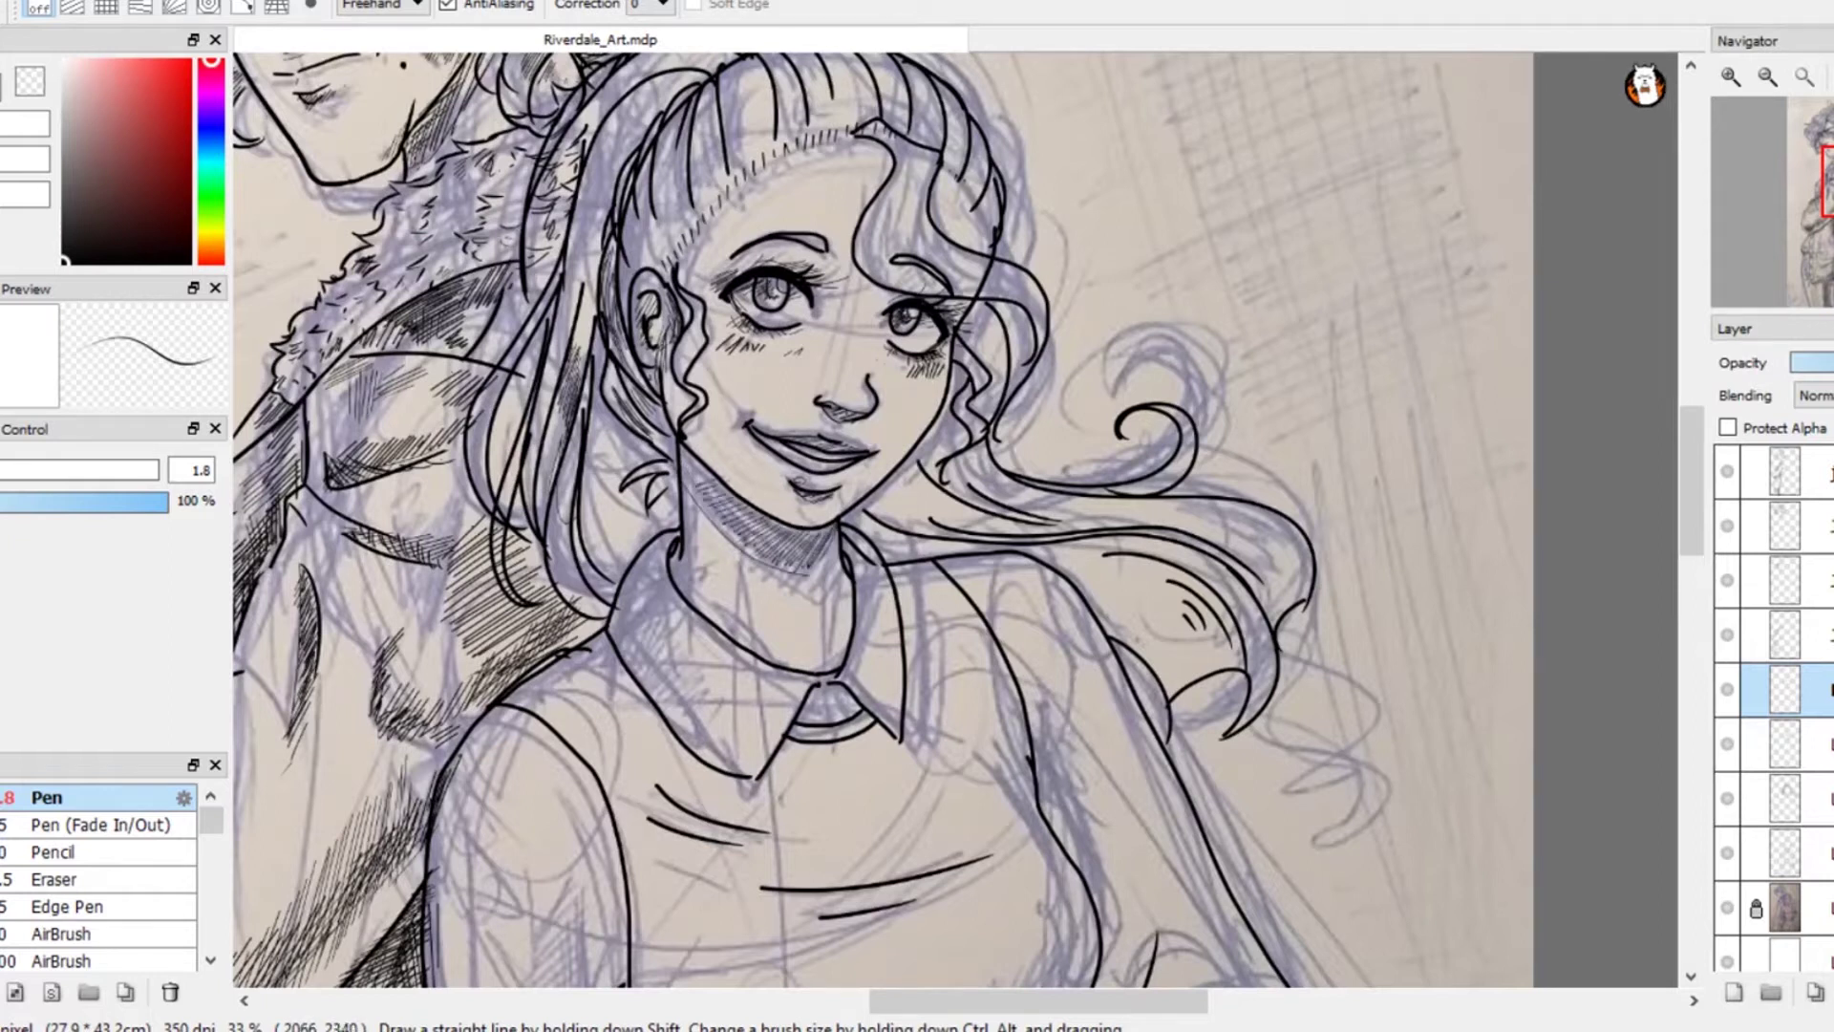
{"action": "mouse_move", "coordinate": [686, 449]}
{"action": "left_mouse_down"}
{"action": "mouse_move", "coordinate": [742, 526]}
{"action": "mouse_move", "coordinate": [796, 564]}
{"action": "mouse_move", "coordinate": [819, 557]}
{"action": "left_mouse_up"}
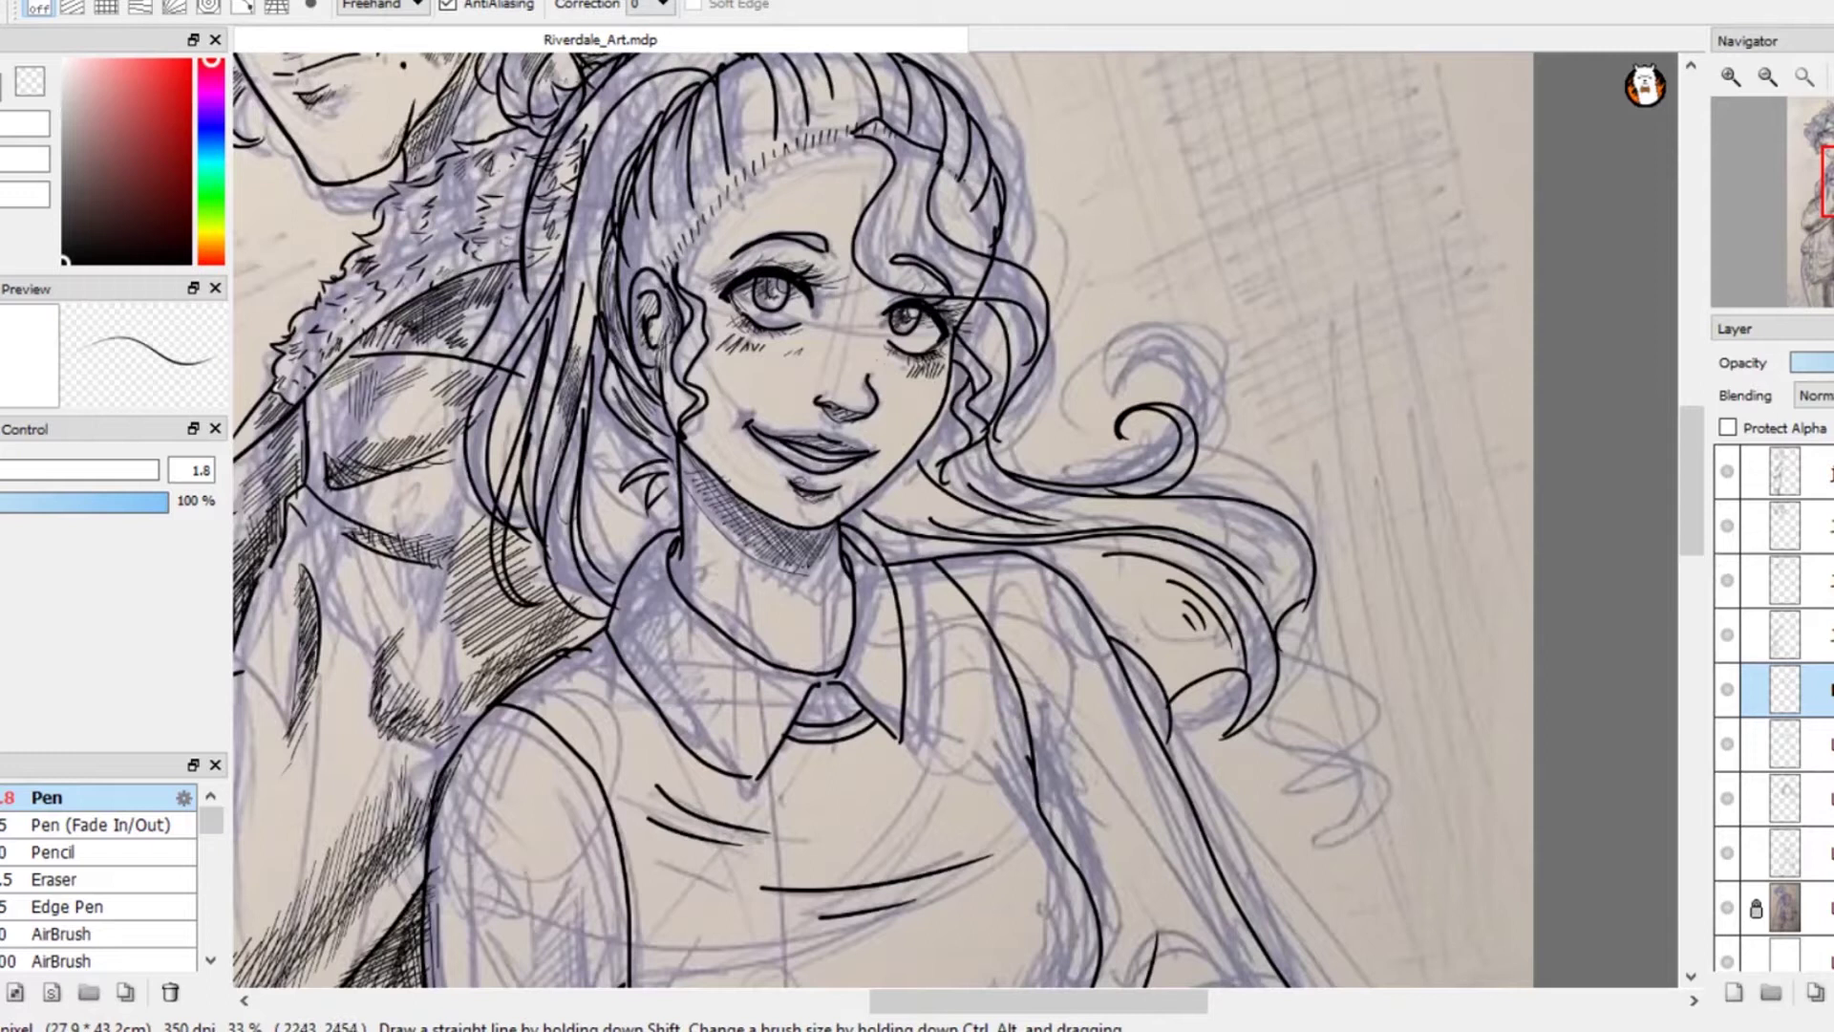
- Hatch between the swept-back hair sections along the front hairline above the forehead
{"action": "left_click_drag", "start_coordinate": [921, 135], "coordinate": [901, 288]}
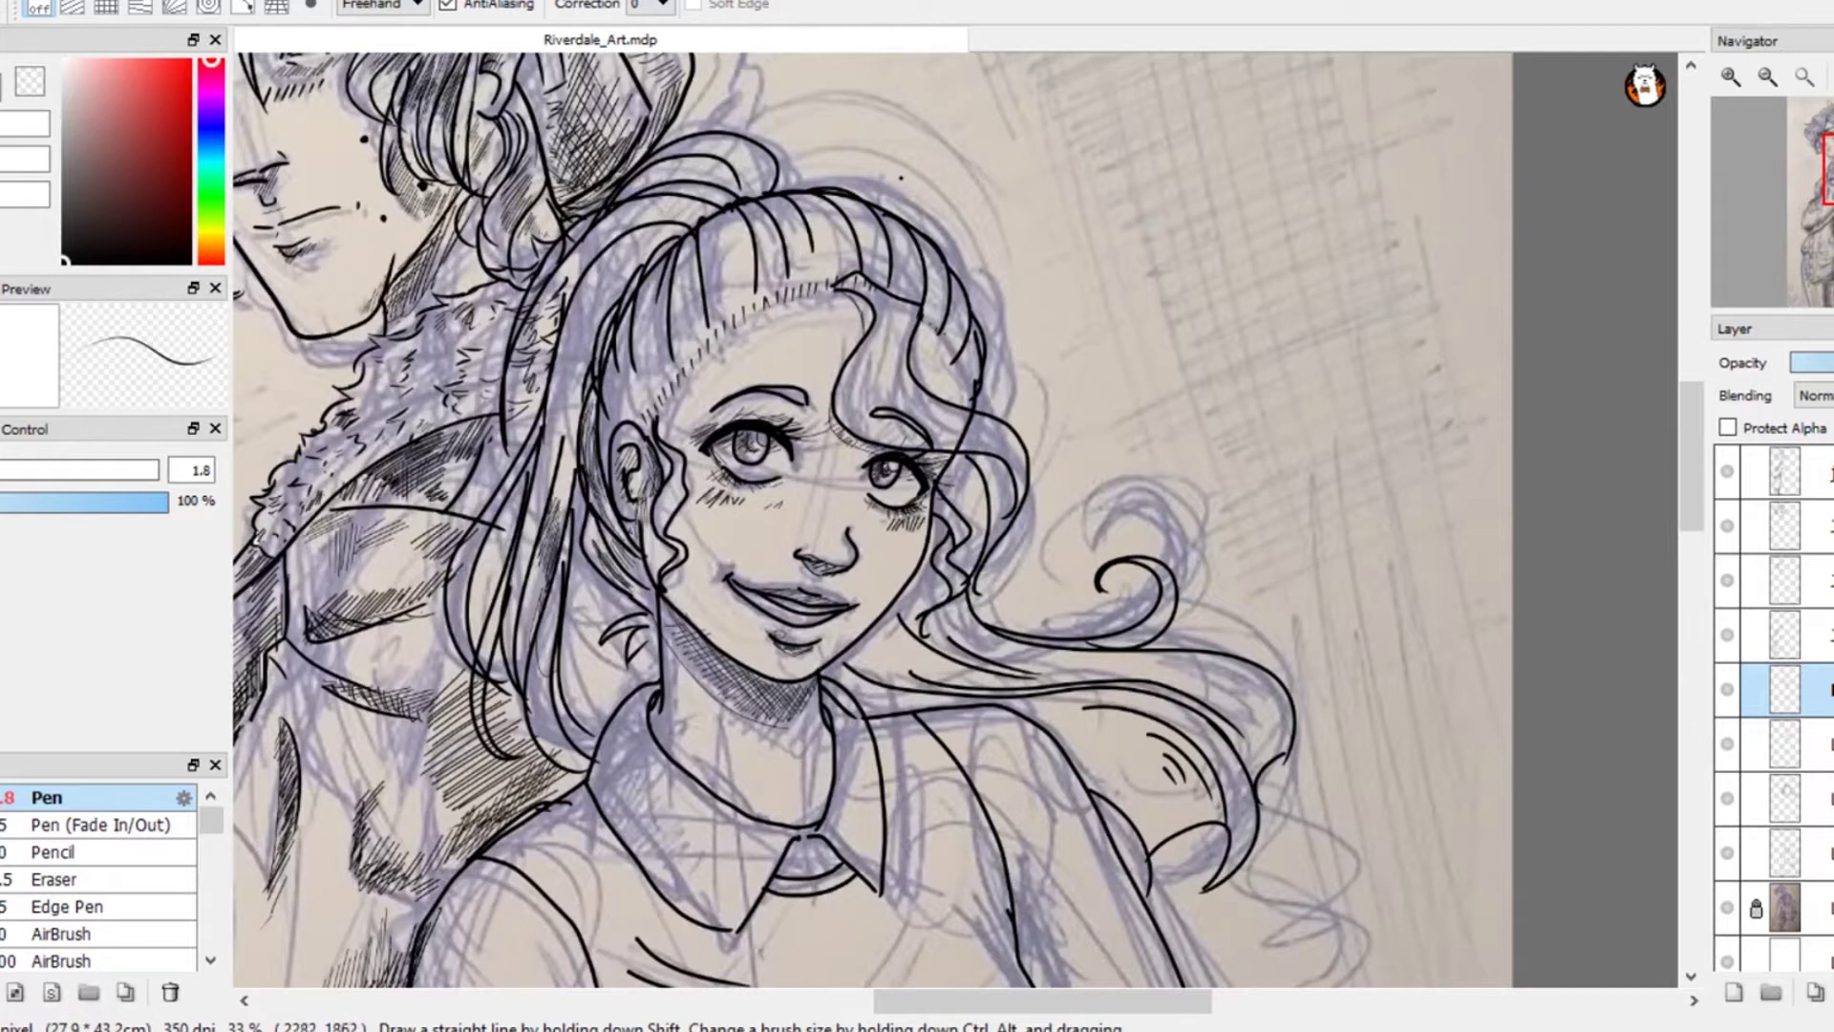
{"action": "left_click_drag", "start_coordinate": [673, 361], "coordinate": [690, 296]}
{"action": "mouse_move", "coordinate": [689, 331]}
{"action": "left_mouse_down"}
{"action": "mouse_move", "coordinate": [696, 299]}
{"action": "mouse_move", "coordinate": [739, 276]}
{"action": "left_mouse_up"}
{"action": "left_click_drag", "start_coordinate": [744, 306], "coordinate": [748, 264]}
{"action": "left_click_drag", "start_coordinate": [751, 302], "coordinate": [754, 258]}
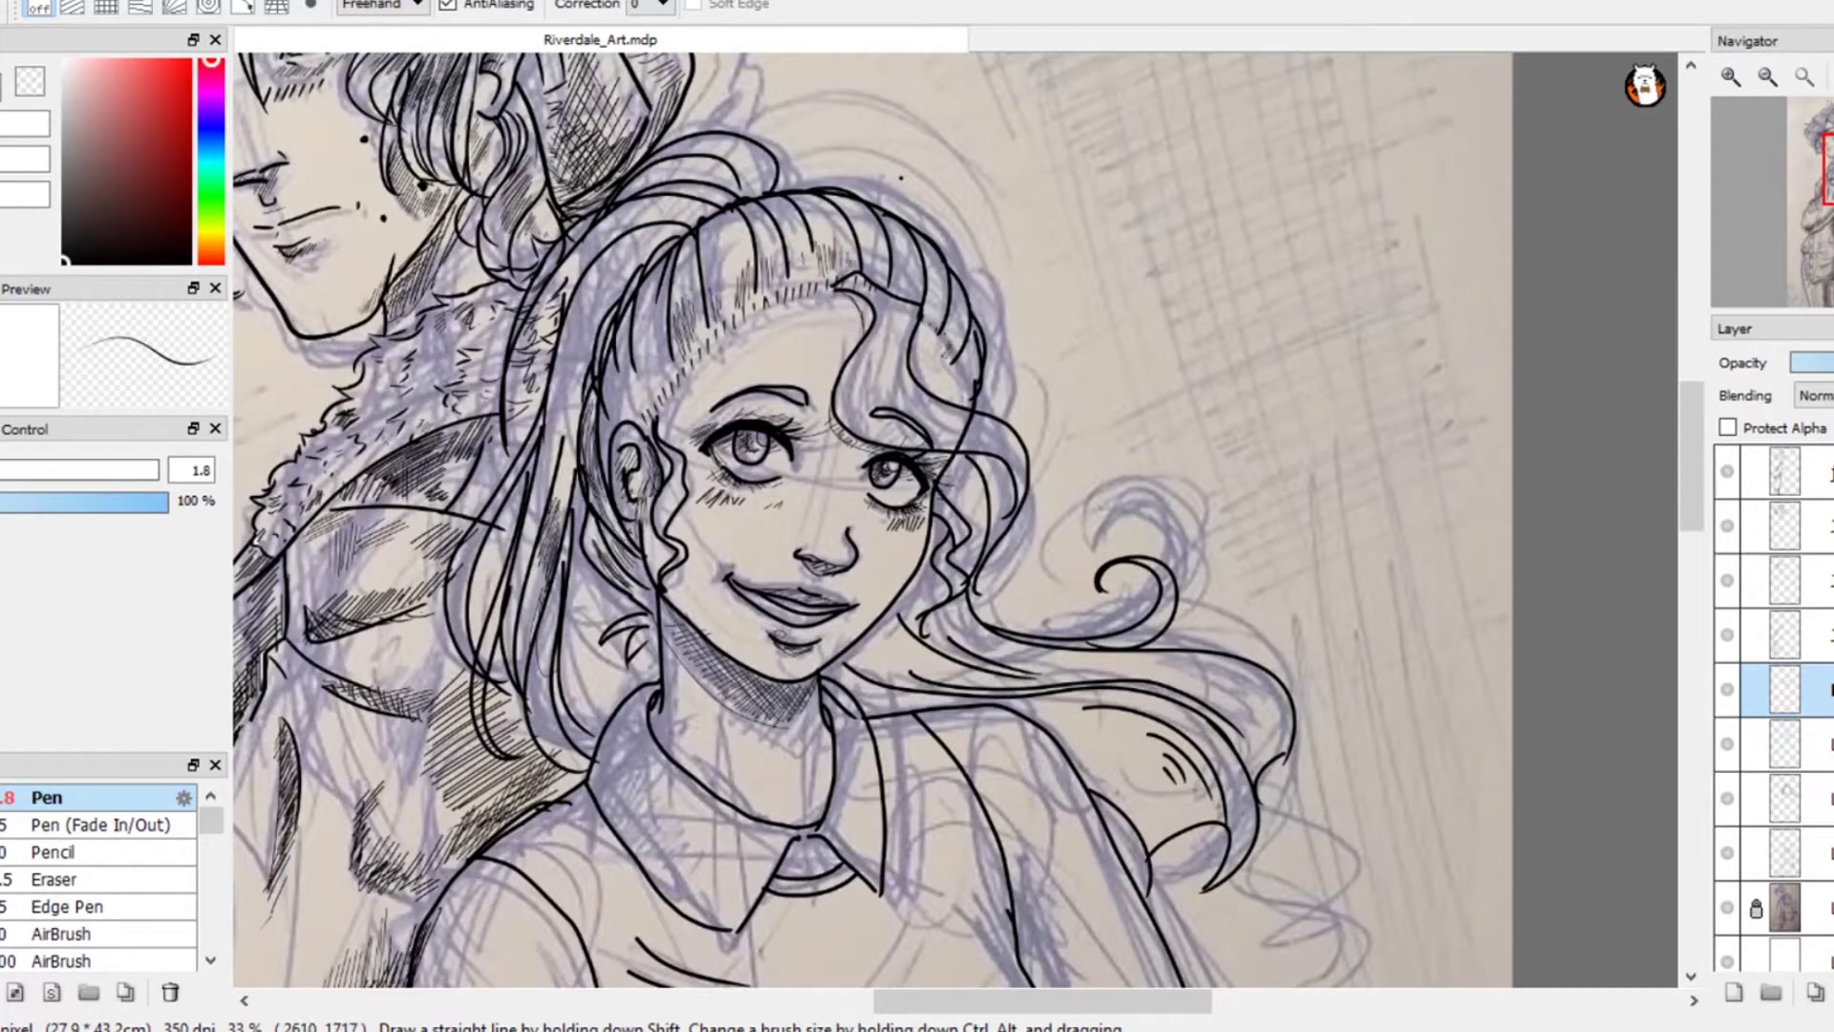
- Hatch the hair at the temple just above the woman's ear
{"action": "left_click_drag", "start_coordinate": [605, 414], "coordinate": [615, 371]}
{"action": "left_click_drag", "start_coordinate": [611, 413], "coordinate": [624, 333]}
{"action": "left_click_drag", "start_coordinate": [619, 377], "coordinate": [653, 291]}
{"action": "mouse_move", "coordinate": [640, 364]}
{"action": "left_mouse_down"}
{"action": "mouse_move", "coordinate": [655, 288]}
{"action": "mouse_move", "coordinate": [643, 303]}
{"action": "left_mouse_up"}
{"action": "mouse_move", "coordinate": [626, 380]}
{"action": "left_mouse_down"}
{"action": "mouse_move", "coordinate": [646, 311]}
{"action": "mouse_move", "coordinate": [637, 328]}
{"action": "left_mouse_up"}
- Hatch the upper part of the ponytail where its strands arch back from the crown
{"action": "left_click_drag", "start_coordinate": [701, 200], "coordinate": [620, 210]}
{"action": "left_click_drag", "start_coordinate": [696, 198], "coordinate": [612, 217]}
{"action": "left_click_drag", "start_coordinate": [667, 211], "coordinate": [594, 240]}
{"action": "left_click_drag", "start_coordinate": [644, 220], "coordinate": [583, 259]}
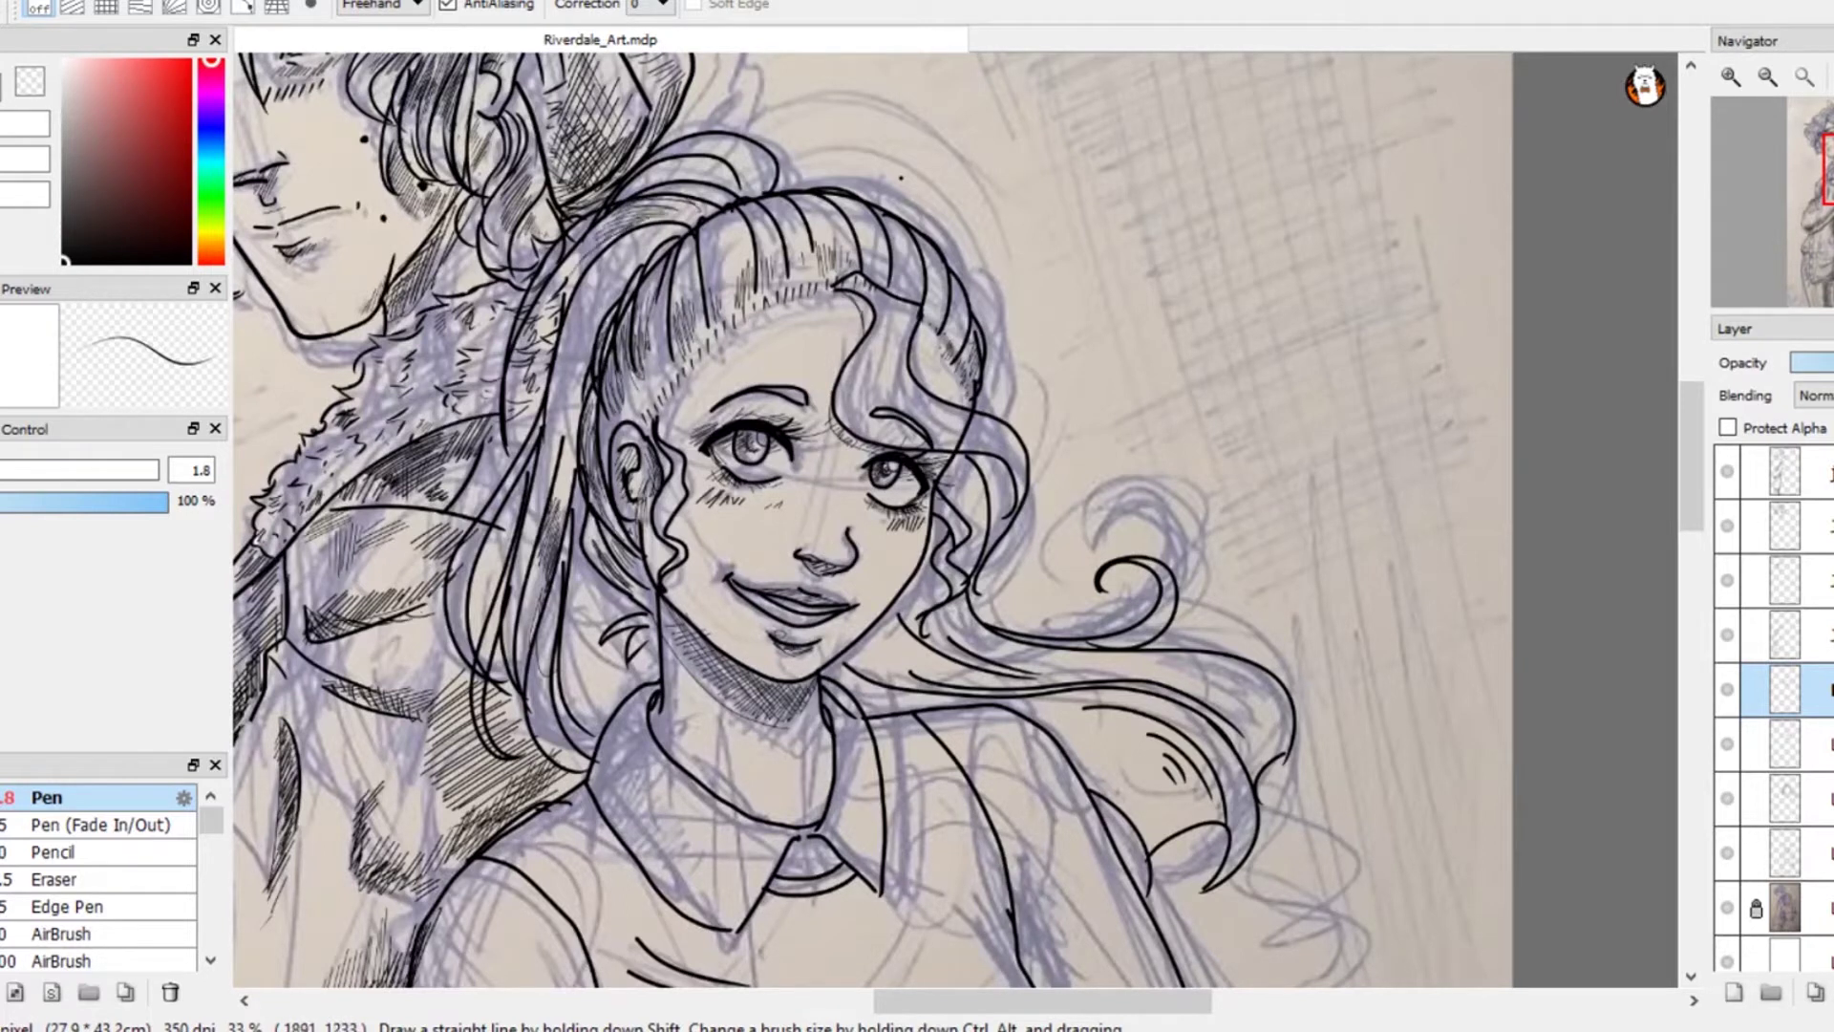
{"action": "left_click_drag", "start_coordinate": [682, 152], "coordinate": [729, 141]}
{"action": "mouse_move", "coordinate": [687, 146]}
{"action": "left_mouse_down"}
{"action": "mouse_move", "coordinate": [731, 137]}
{"action": "mouse_move", "coordinate": [629, 191]}
{"action": "left_mouse_up"}
{"action": "left_click_drag", "start_coordinate": [715, 162], "coordinate": [627, 197]}
- Hatch the ponytail's hanging strands behind the ear and down to the collar
{"action": "left_click_drag", "start_coordinate": [597, 285], "coordinate": [553, 377]}
{"action": "mouse_move", "coordinate": [589, 301]}
{"action": "left_mouse_down"}
{"action": "mouse_move", "coordinate": [549, 398]}
{"action": "mouse_move", "coordinate": [578, 330]}
{"action": "left_mouse_up"}
{"action": "left_click_drag", "start_coordinate": [552, 428], "coordinate": [581, 352]}
{"action": "left_click_drag", "start_coordinate": [561, 468], "coordinate": [582, 378]}
{"action": "mouse_move", "coordinate": [463, 554]}
{"action": "left_mouse_down"}
{"action": "mouse_move", "coordinate": [505, 492]}
{"action": "mouse_move", "coordinate": [489, 515]}
{"action": "left_mouse_up"}
{"action": "left_click_drag", "start_coordinate": [464, 614], "coordinate": [489, 527]}
{"action": "left_click_drag", "start_coordinate": [518, 581], "coordinate": [544, 500]}
{"action": "left_click_drag", "start_coordinate": [512, 580], "coordinate": [547, 446]}
{"action": "left_click_drag", "start_coordinate": [512, 587], "coordinate": [541, 494]}
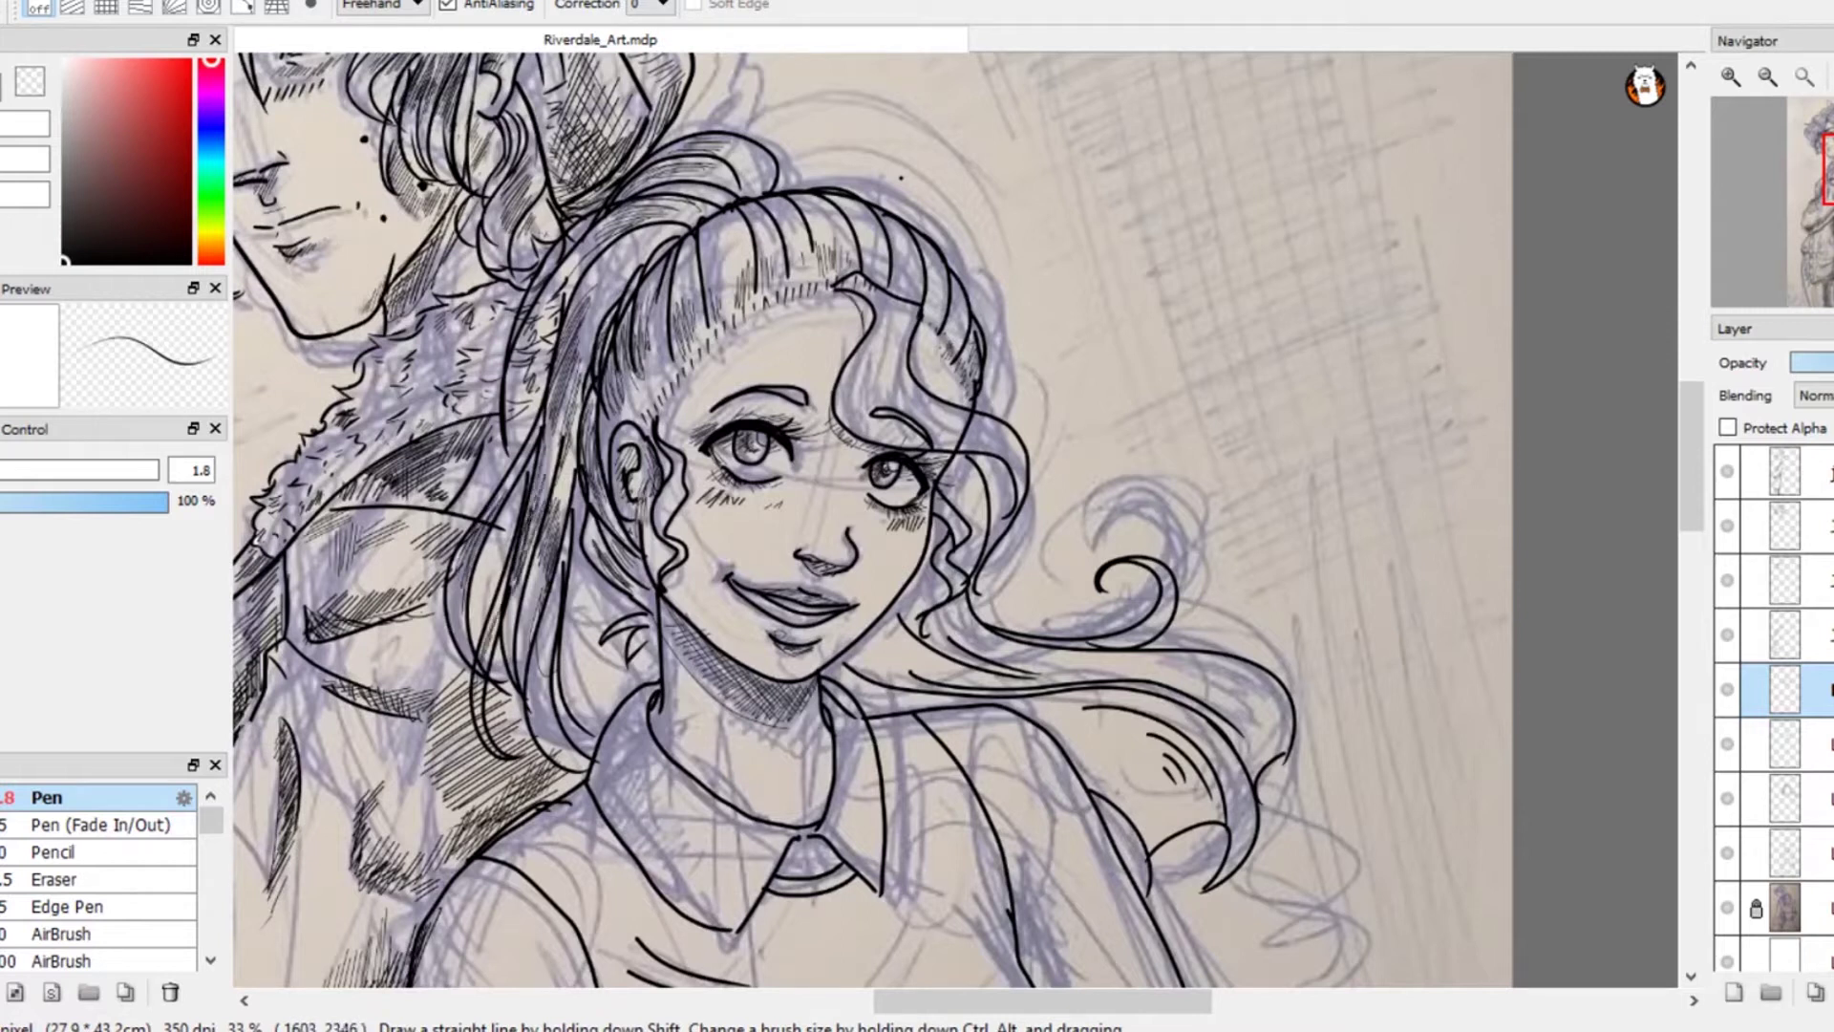
{"action": "mouse_move", "coordinate": [539, 748]}
{"action": "left_mouse_down"}
{"action": "mouse_move", "coordinate": [553, 621]}
{"action": "mouse_move", "coordinate": [579, 676]}
{"action": "left_mouse_up"}
{"action": "left_click_drag", "start_coordinate": [616, 548], "coordinate": [582, 696]}
- Hatch a long vertical shadow down the sleeve of the woman's straight arm with the pen at size 1.5
{"action": "left_click_drag", "start_coordinate": [506, 361], "coordinate": [578, 289]}
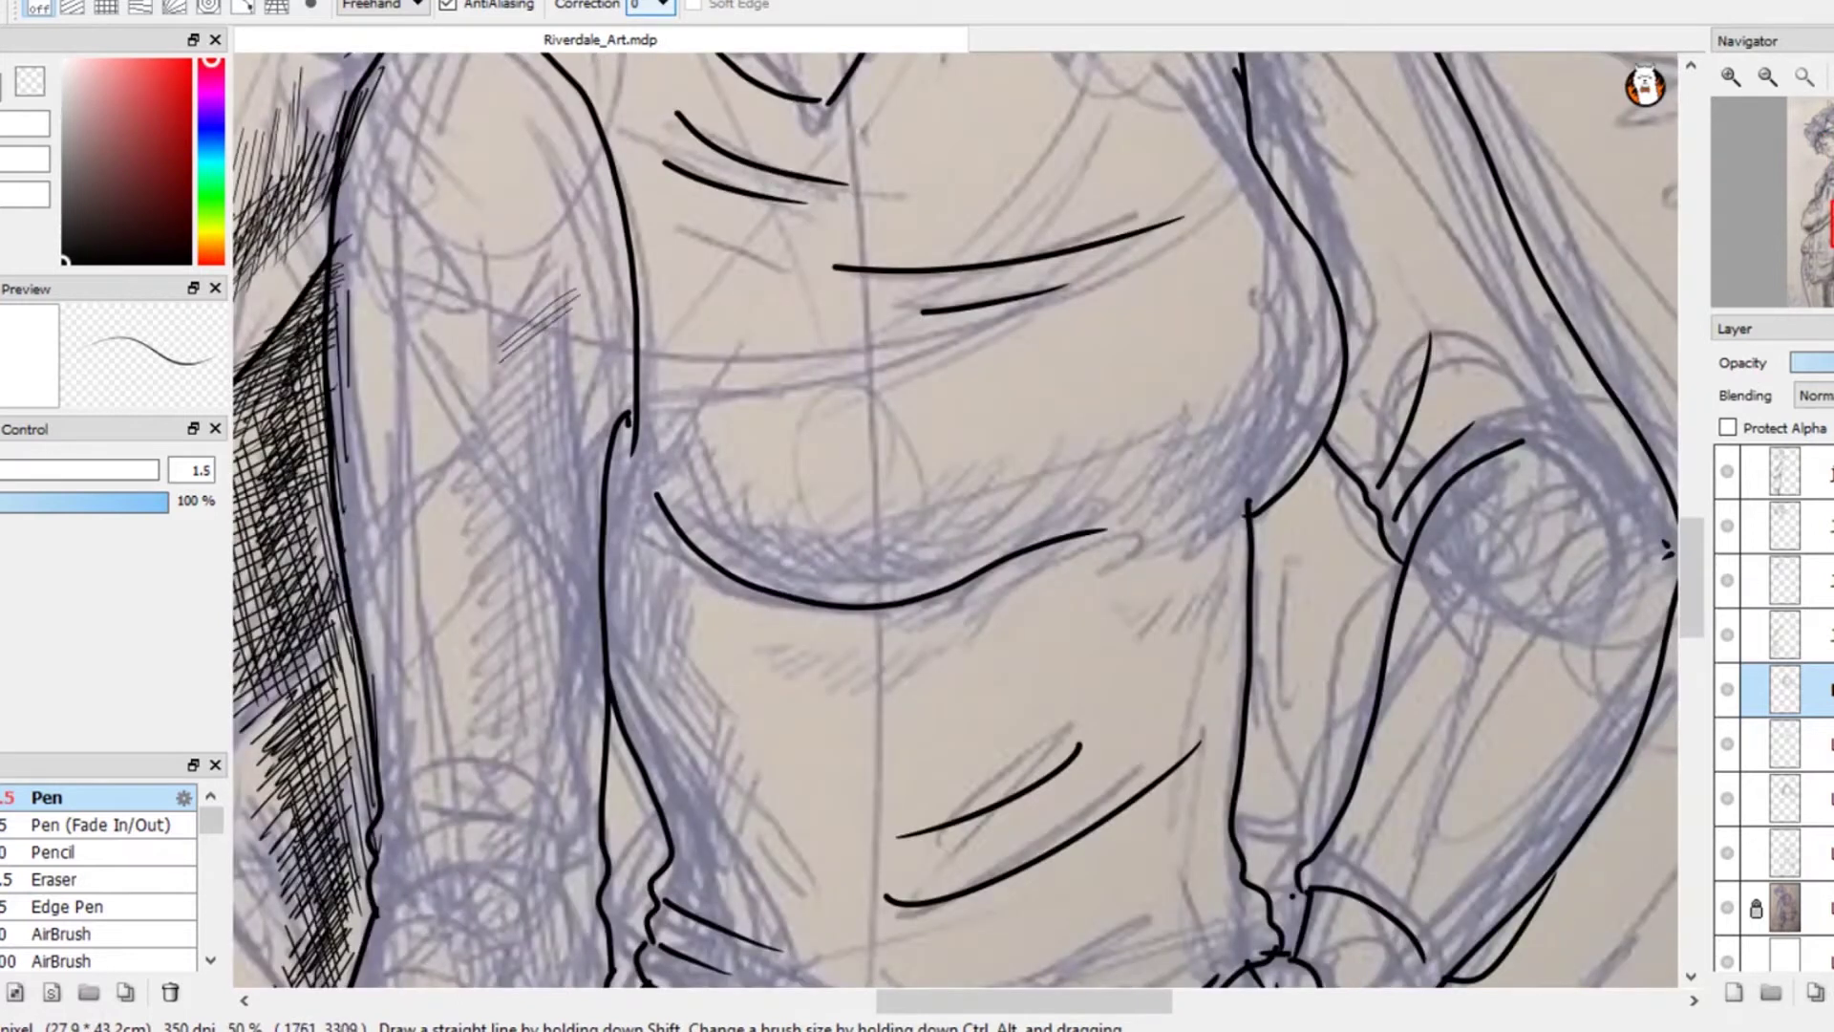
{"action": "left_click_drag", "start_coordinate": [485, 420], "coordinate": [570, 321]}
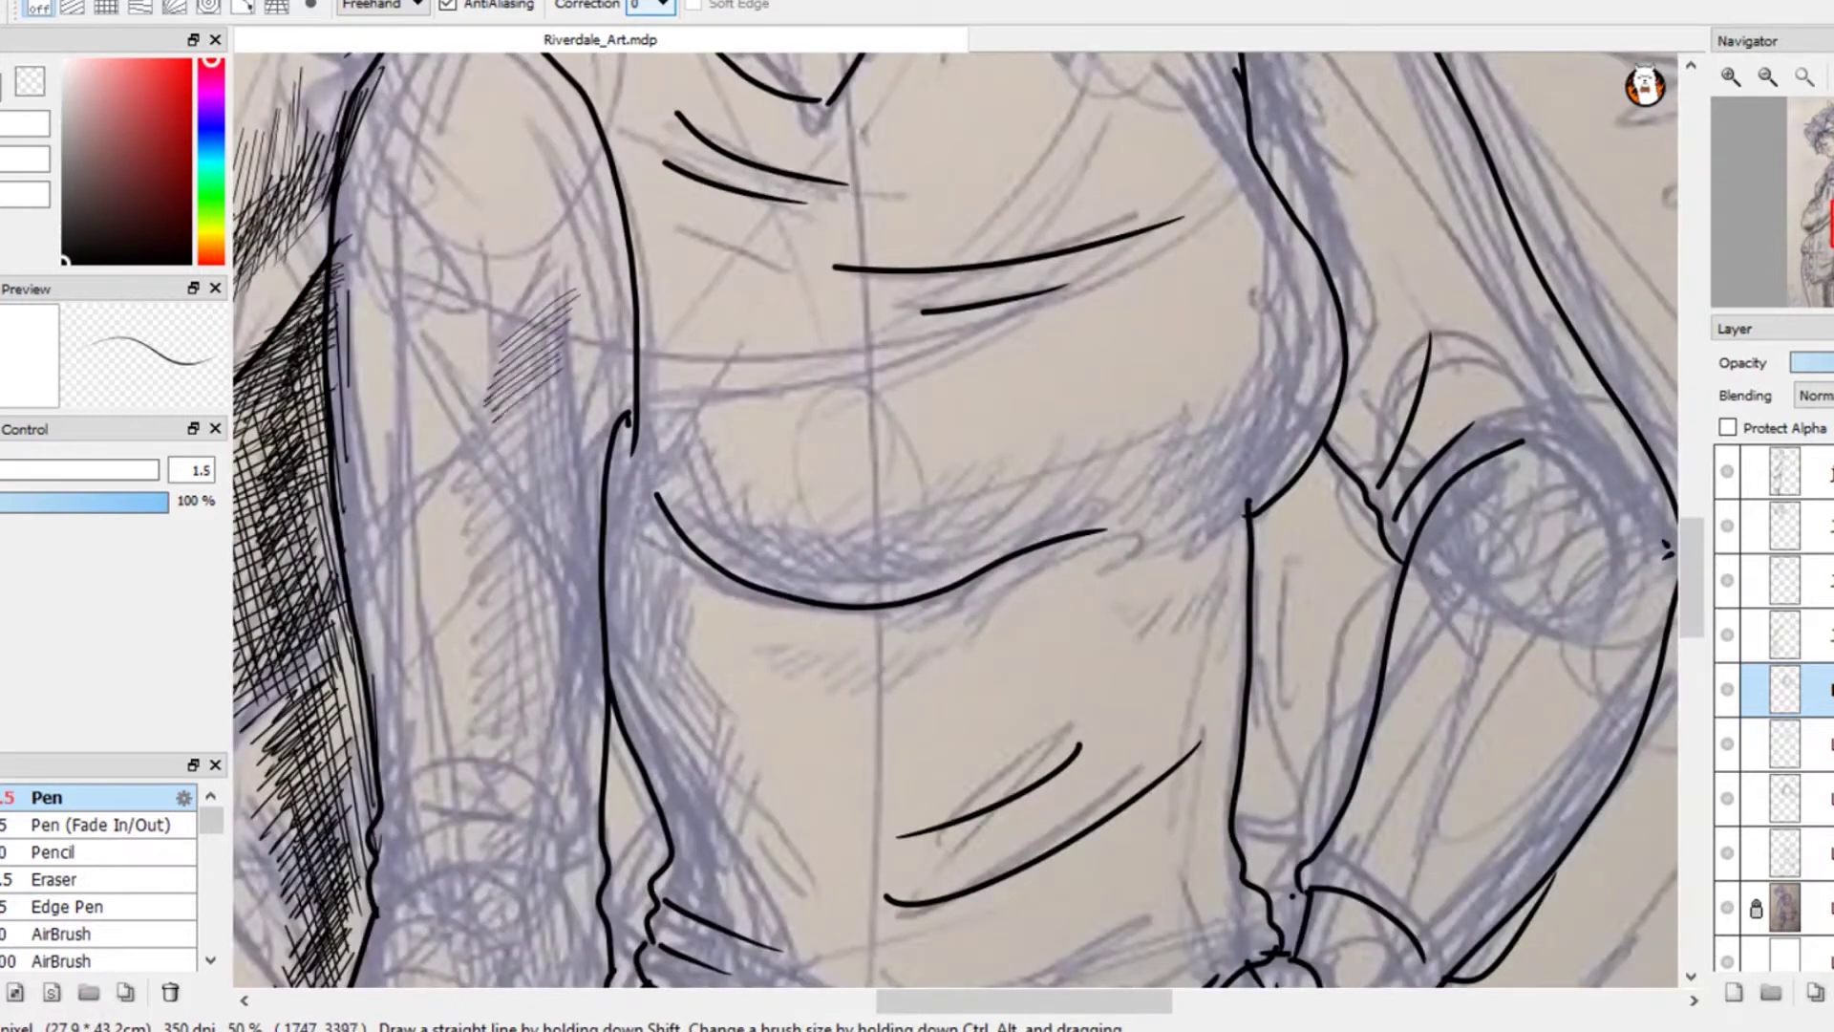
{"action": "left_click_drag", "start_coordinate": [482, 482], "coordinate": [568, 375]}
{"action": "left_click_drag", "start_coordinate": [484, 525], "coordinate": [563, 422]}
{"action": "left_click_drag", "start_coordinate": [488, 576], "coordinate": [575, 492]}
{"action": "left_click_drag", "start_coordinate": [491, 616], "coordinate": [566, 551]}
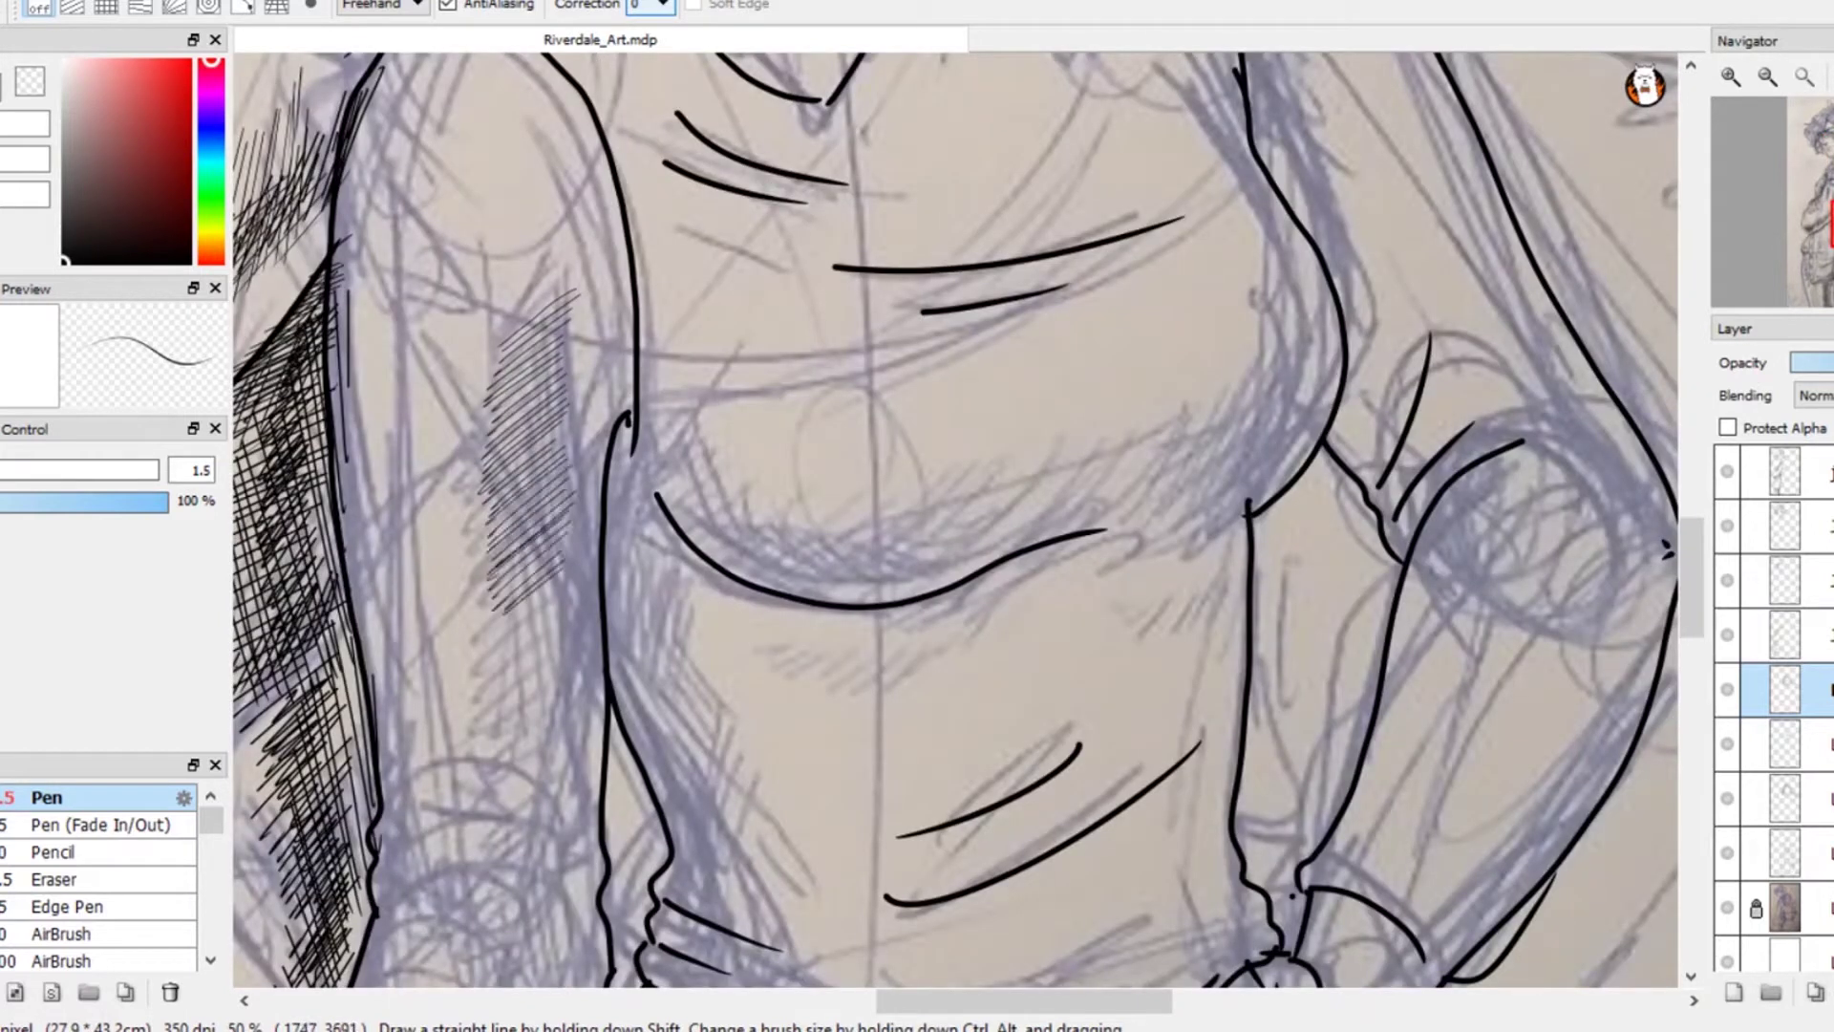
{"action": "left_click_drag", "start_coordinate": [494, 675], "coordinate": [569, 601]}
{"action": "mouse_move", "coordinate": [498, 730]}
{"action": "left_mouse_down"}
{"action": "mouse_move", "coordinate": [565, 670]}
{"action": "mouse_move", "coordinate": [565, 687]}
{"action": "left_mouse_up"}
{"action": "left_click_drag", "start_coordinate": [496, 777], "coordinate": [550, 725]}
{"action": "left_click_drag", "start_coordinate": [488, 812], "coordinate": [547, 754]}
{"action": "mouse_move", "coordinate": [490, 809]}
{"action": "left_mouse_down"}
{"action": "mouse_move", "coordinate": [542, 773]}
{"action": "mouse_move", "coordinate": [556, 797]}
{"action": "left_mouse_up"}
- Draw and hatch the horizontal sleeve folds just below the straight arm's long shadow
{"action": "scroll", "coordinate": [955, 521], "scroll_direction": "down", "scroll_amount": 3}
{"action": "left_click_drag", "start_coordinate": [368, 605], "coordinate": [472, 583]}
{"action": "left_click_drag", "start_coordinate": [383, 574], "coordinate": [426, 570]}
{"action": "mouse_move", "coordinate": [374, 666]}
{"action": "left_mouse_down"}
{"action": "mouse_move", "coordinate": [474, 638]}
{"action": "mouse_move", "coordinate": [411, 629]}
{"action": "left_mouse_up"}
{"action": "left_click_drag", "start_coordinate": [405, 649], "coordinate": [464, 623]}
{"action": "left_click_drag", "start_coordinate": [466, 639], "coordinate": [521, 622]}
{"action": "left_click_drag", "start_coordinate": [506, 648], "coordinate": [531, 631]}
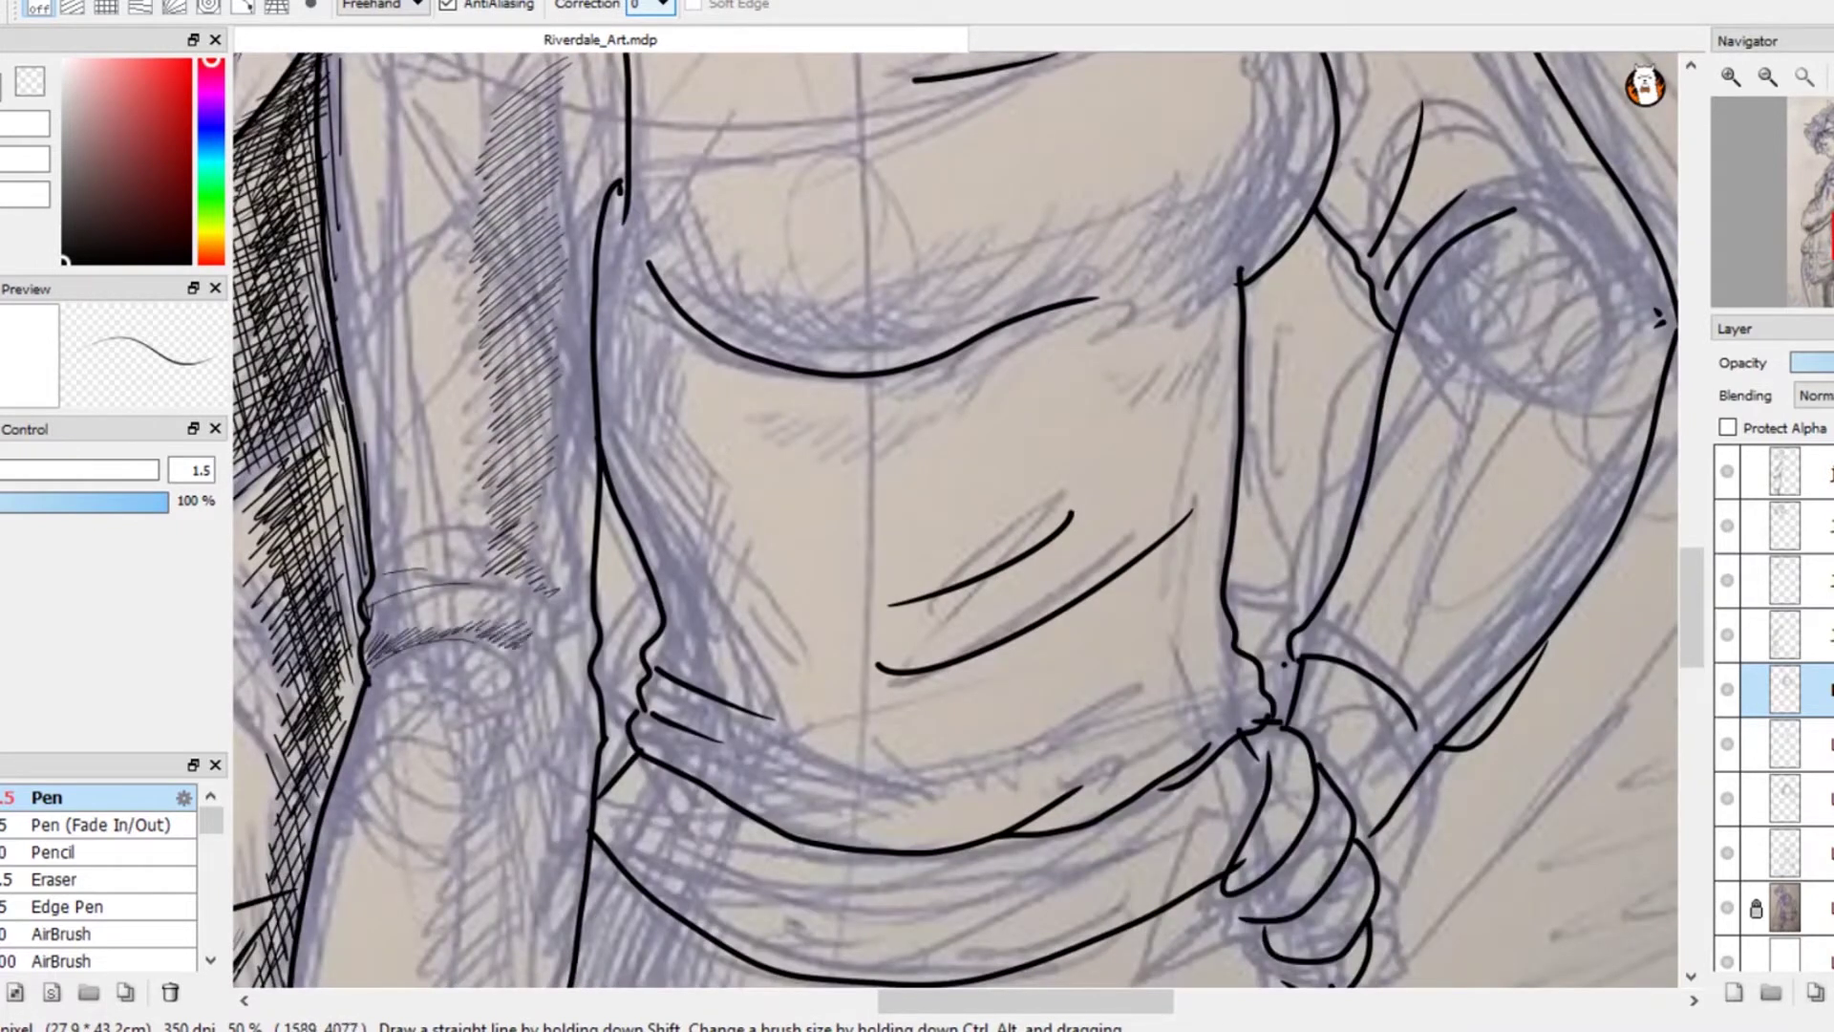
{"action": "mouse_move", "coordinate": [369, 612]}
{"action": "left_mouse_down"}
{"action": "mouse_move", "coordinate": [431, 587]}
{"action": "mouse_move", "coordinate": [523, 588]}
{"action": "left_mouse_up"}
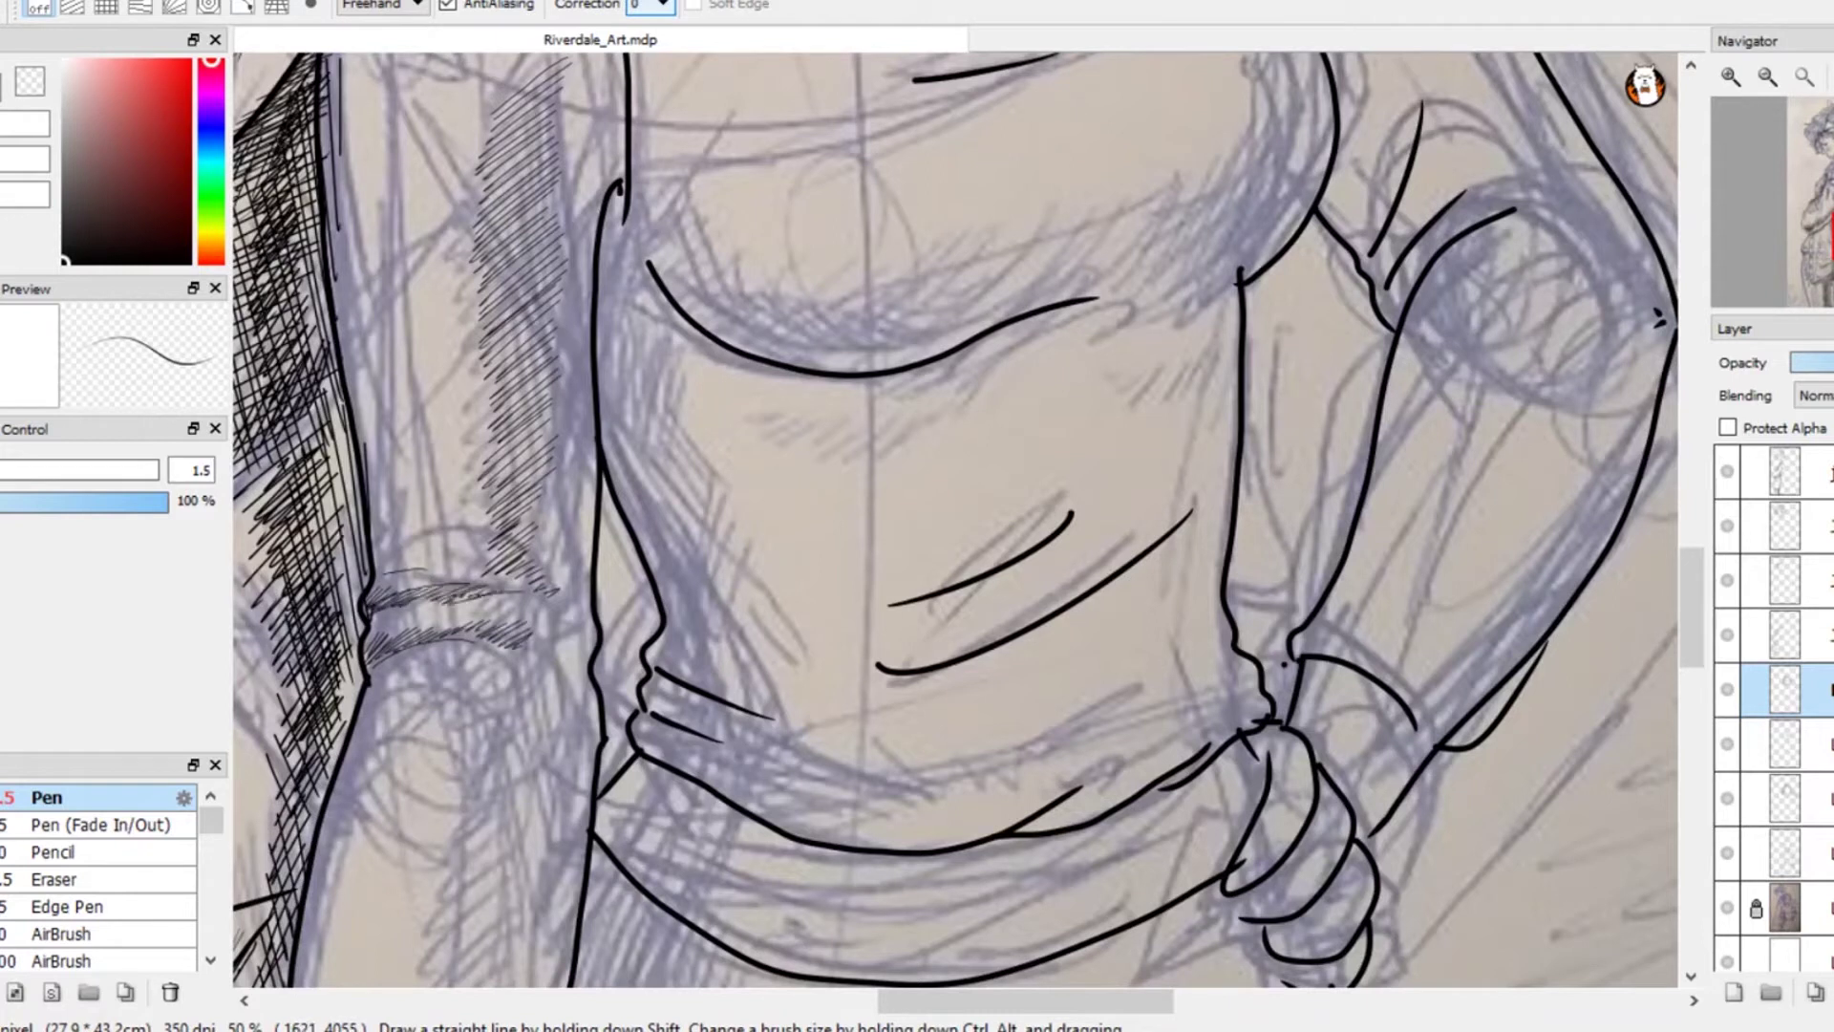
- Hatch the shadow along the torso's side beside the straight arm, down to the fold at the waist
{"action": "left_click_drag", "start_coordinate": [604, 225], "coordinate": [621, 197]}
{"action": "mouse_move", "coordinate": [602, 249]}
{"action": "left_mouse_down"}
{"action": "mouse_move", "coordinate": [624, 207]}
{"action": "mouse_move", "coordinate": [628, 225]}
{"action": "left_mouse_up"}
{"action": "mouse_move", "coordinate": [599, 316]}
{"action": "left_mouse_down"}
{"action": "mouse_move", "coordinate": [631, 241]}
{"action": "mouse_move", "coordinate": [633, 268]}
{"action": "left_mouse_up"}
{"action": "left_click_drag", "start_coordinate": [599, 363], "coordinate": [634, 283]}
{"action": "left_click_drag", "start_coordinate": [601, 396], "coordinate": [638, 306]}
{"action": "mouse_move", "coordinate": [601, 422]}
{"action": "left_mouse_down"}
{"action": "mouse_move", "coordinate": [637, 340]}
{"action": "mouse_move", "coordinate": [638, 411]}
{"action": "left_mouse_up"}
{"action": "left_click_drag", "start_coordinate": [610, 420], "coordinate": [640, 463]}
{"action": "left_click_drag", "start_coordinate": [616, 454], "coordinate": [659, 492]}
{"action": "left_click_drag", "start_coordinate": [631, 492], "coordinate": [681, 544]}
{"action": "mouse_move", "coordinate": [654, 545]}
{"action": "left_mouse_down"}
{"action": "mouse_move", "coordinate": [696, 588]}
{"action": "mouse_move", "coordinate": [693, 631]}
{"action": "left_mouse_up"}
{"action": "left_click_drag", "start_coordinate": [656, 621], "coordinate": [697, 650]}
{"action": "left_click_drag", "start_coordinate": [650, 635], "coordinate": [704, 675]}
{"action": "left_click_drag", "start_coordinate": [682, 661], "coordinate": [713, 678]}
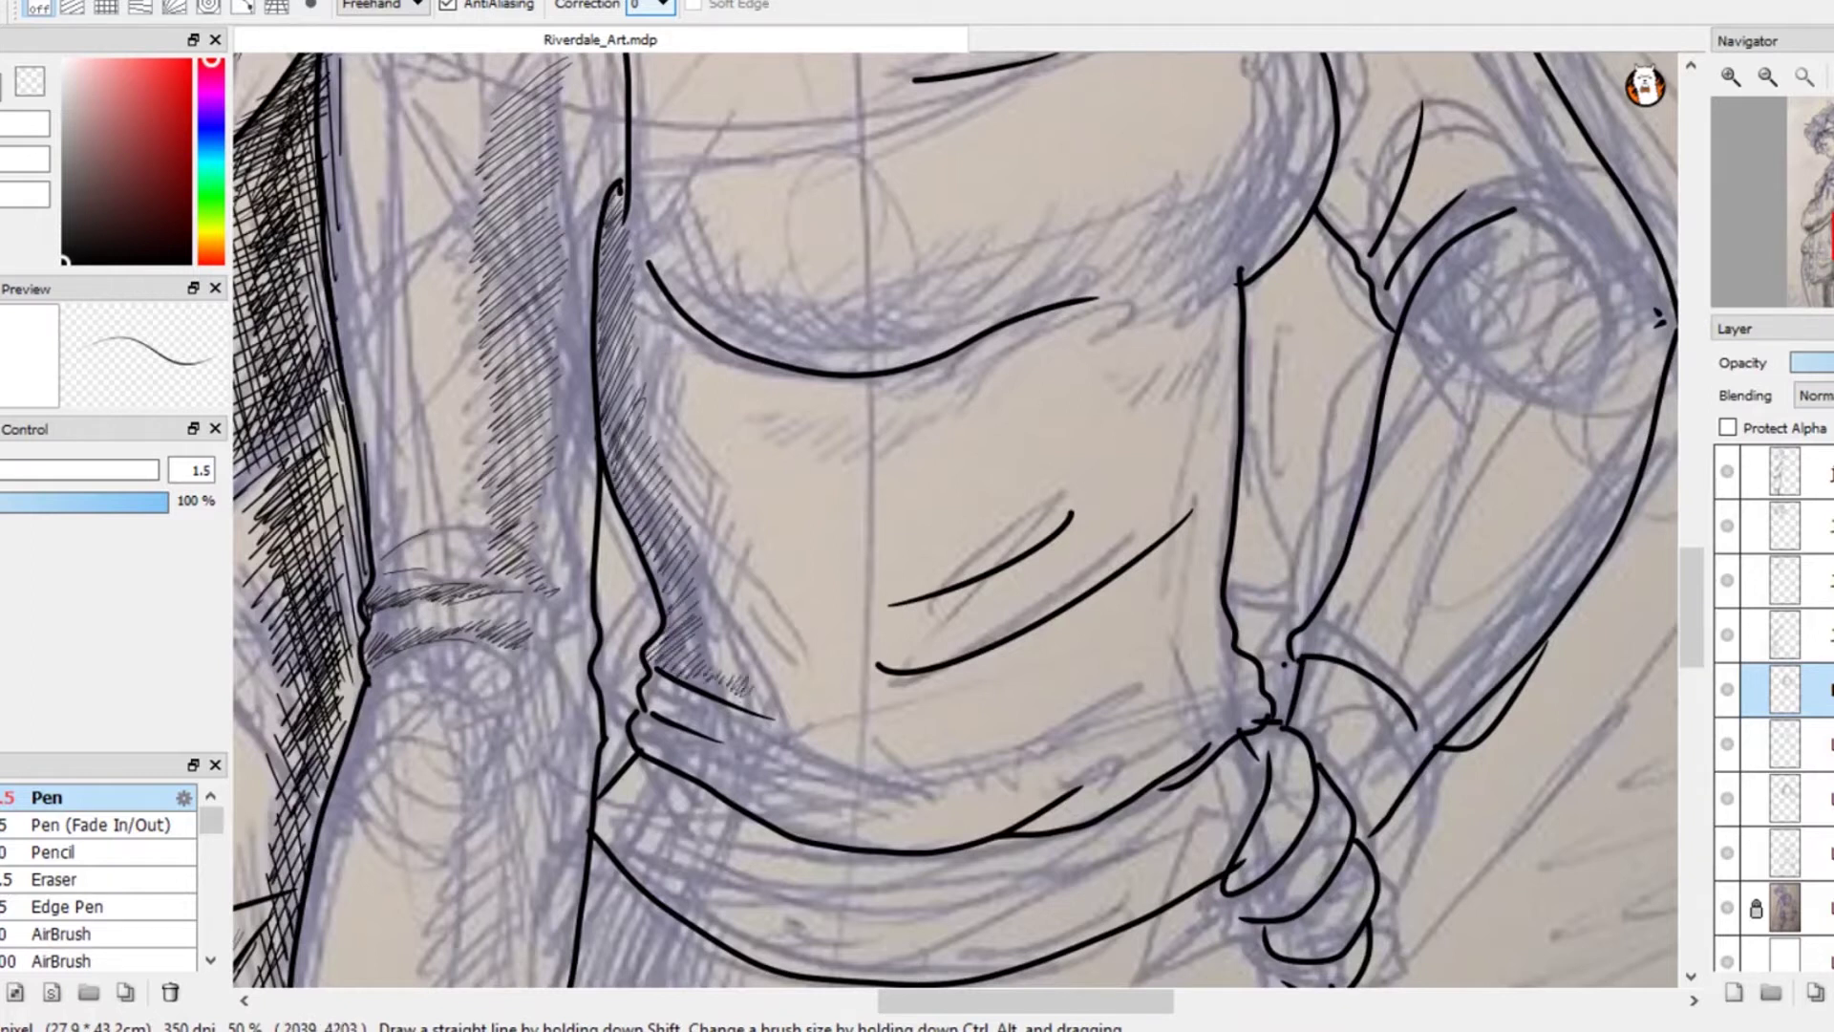
- Hatch the short shadows on the sweater beneath the bust, at the centre and beside the bent arm
{"action": "left_click_drag", "start_coordinate": [917, 442], "coordinate": [960, 399]}
{"action": "mouse_move", "coordinate": [860, 451]}
{"action": "left_mouse_down"}
{"action": "mouse_move", "coordinate": [902, 426]}
{"action": "mouse_move", "coordinate": [865, 435]}
{"action": "left_mouse_up"}
{"action": "mouse_move", "coordinate": [805, 451]}
{"action": "left_mouse_down"}
{"action": "mouse_move", "coordinate": [847, 433]}
{"action": "mouse_move", "coordinate": [823, 431]}
{"action": "left_mouse_up"}
{"action": "left_click_drag", "start_coordinate": [769, 445], "coordinate": [795, 425]}
{"action": "left_click_drag", "start_coordinate": [741, 426], "coordinate": [770, 419]}
{"action": "left_click_drag", "start_coordinate": [1211, 380], "coordinate": [1237, 333]}
{"action": "left_click_drag", "start_coordinate": [1194, 387], "coordinate": [1225, 344]}
{"action": "mouse_move", "coordinate": [1177, 396]}
{"action": "left_mouse_down"}
{"action": "mouse_move", "coordinate": [1211, 355]}
{"action": "mouse_move", "coordinate": [1195, 363]}
{"action": "left_mouse_up"}
{"action": "left_click_drag", "start_coordinate": [1144, 406], "coordinate": [1180, 370]}
{"action": "left_click_drag", "start_coordinate": [1130, 409], "coordinate": [1146, 380]}
{"action": "mouse_move", "coordinate": [1108, 401]}
{"action": "left_mouse_down"}
{"action": "mouse_move", "coordinate": [1207, 344]}
{"action": "mouse_move", "coordinate": [1196, 359]}
{"action": "left_mouse_up"}
{"action": "key", "text": "ctrl+z"}
{"action": "key", "text": "ctrl+z"}
{"action": "key", "text": "ctrl+z"}
{"action": "key", "text": "ctrl+z"}
{"action": "key", "text": "ctrl+z"}
{"action": "key", "text": "ctrl+z"}
{"action": "key", "text": "ctrl+z"}
{"action": "key", "text": "ctrl+z"}
{"action": "key", "text": "ctrl+z"}
{"action": "key", "text": "ctrl+z"}
- Extend the hatched shadow beneath the bust on the bent-arm side inward toward the centre
{"action": "left_click_drag", "start_coordinate": [1159, 396], "coordinate": [1189, 360]}
{"action": "left_click_drag", "start_coordinate": [1149, 398], "coordinate": [1165, 365]}
{"action": "left_click_drag", "start_coordinate": [1121, 392], "coordinate": [1154, 366]}
{"action": "mouse_move", "coordinate": [1113, 385]}
{"action": "left_mouse_down"}
{"action": "mouse_move", "coordinate": [1150, 363]}
{"action": "mouse_move", "coordinate": [958, 558]}
{"action": "left_mouse_up"}
{"action": "left_click_drag", "start_coordinate": [522, 394], "coordinate": [552, 451]}
{"action": "mouse_move", "coordinate": [530, 390]}
{"action": "left_mouse_down"}
{"action": "mouse_move", "coordinate": [577, 468]}
{"action": "mouse_move", "coordinate": [573, 452]}
{"action": "left_mouse_up"}
{"action": "key", "text": "ctrl+z"}
{"action": "key", "text": "ctrl+z"}
{"action": "key", "text": "ctrl+z"}
- Hatch a curved band of shading just above the bust's lower contour line
{"action": "mouse_move", "coordinate": [547, 396]}
{"action": "left_mouse_down"}
{"action": "mouse_move", "coordinate": [592, 468]}
{"action": "mouse_move", "coordinate": [641, 498]}
{"action": "left_mouse_up"}
{"action": "left_click_drag", "start_coordinate": [598, 443], "coordinate": [708, 522]}
{"action": "left_click_drag", "start_coordinate": [690, 476], "coordinate": [778, 520]}
{"action": "left_click_drag", "start_coordinate": [761, 480], "coordinate": [829, 507]}
{"action": "mouse_move", "coordinate": [808, 476]}
{"action": "left_mouse_down"}
{"action": "mouse_move", "coordinate": [850, 500]}
{"action": "mouse_move", "coordinate": [898, 475]}
{"action": "left_mouse_up"}
{"action": "left_click_drag", "start_coordinate": [886, 454], "coordinate": [930, 466]}
- Hatch and cross-hatch the shadow on the side of the bust next to the bent arm
{"action": "left_click_drag", "start_coordinate": [1177, 401], "coordinate": [1200, 348]}
{"action": "mouse_move", "coordinate": [1152, 431]}
{"action": "left_mouse_down"}
{"action": "mouse_move", "coordinate": [1192, 354]}
{"action": "mouse_move", "coordinate": [1175, 342]}
{"action": "left_mouse_up"}
{"action": "mouse_move", "coordinate": [1098, 449]}
{"action": "left_mouse_down"}
{"action": "mouse_move", "coordinate": [1165, 335]}
{"action": "mouse_move", "coordinate": [1154, 344]}
{"action": "left_mouse_up"}
{"action": "mouse_move", "coordinate": [1064, 461]}
{"action": "left_mouse_down"}
{"action": "mouse_move", "coordinate": [1143, 355]}
{"action": "mouse_move", "coordinate": [1130, 378]}
{"action": "left_mouse_up"}
{"action": "left_click_drag", "start_coordinate": [1058, 464], "coordinate": [1114, 383]}
{"action": "left_click_drag", "start_coordinate": [1040, 465], "coordinate": [1097, 386]}
{"action": "mouse_move", "coordinate": [1021, 467]}
{"action": "left_mouse_down"}
{"action": "mouse_move", "coordinate": [1079, 392]}
{"action": "mouse_move", "coordinate": [1166, 406]}
{"action": "mouse_move", "coordinate": [1154, 423]}
{"action": "mouse_move", "coordinate": [1175, 394]}
{"action": "left_mouse_up"}
{"action": "mouse_move", "coordinate": [1097, 426]}
{"action": "left_mouse_down"}
{"action": "mouse_move", "coordinate": [1202, 349]}
{"action": "mouse_move", "coordinate": [1169, 380]}
{"action": "left_mouse_up"}
{"action": "left_click_drag", "start_coordinate": [1056, 430], "coordinate": [1211, 319]}
{"action": "left_click_drag", "start_coordinate": [1124, 371], "coordinate": [1206, 293]}
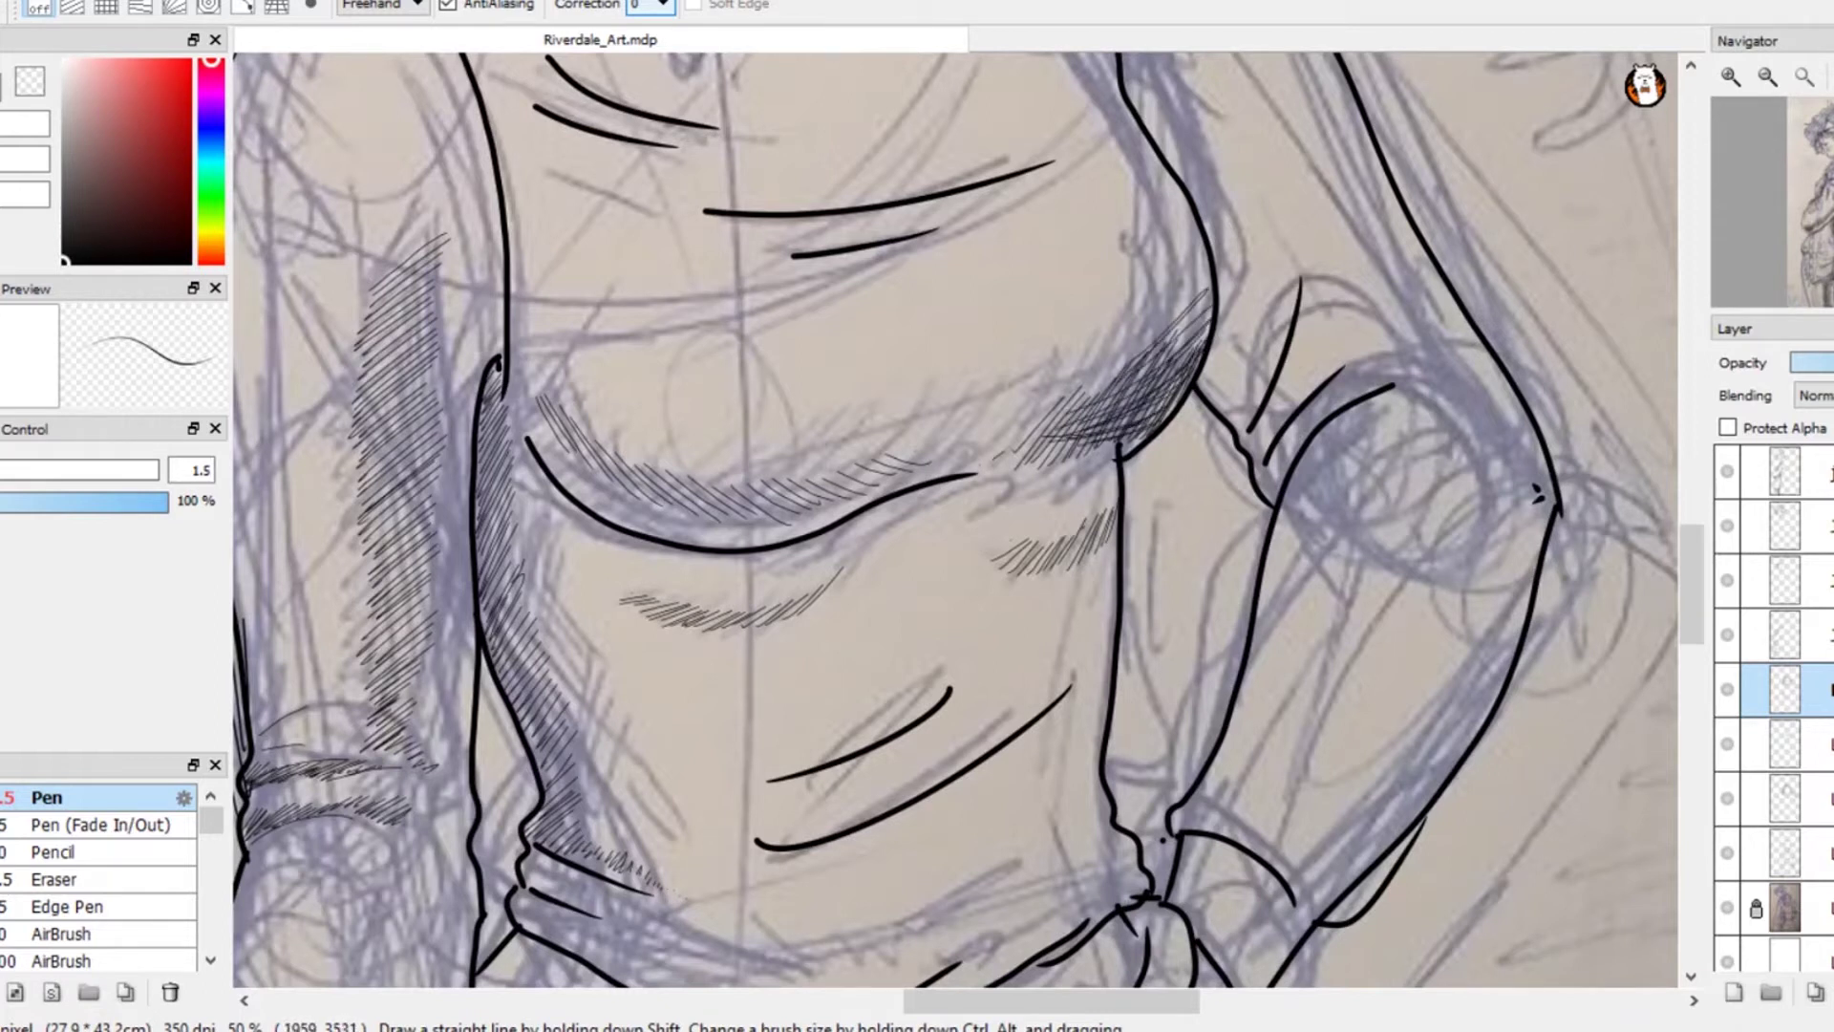
- Cross-hatch the curved shadow along the bust's lower contour from the straight-arm side to the centre
{"action": "left_click_drag", "start_coordinate": [540, 435], "coordinate": [574, 400]}
{"action": "mouse_move", "coordinate": [559, 468]}
{"action": "left_mouse_down"}
{"action": "mouse_move", "coordinate": [616, 430]}
{"action": "mouse_move", "coordinate": [659, 459]}
{"action": "left_mouse_up"}
{"action": "mouse_move", "coordinate": [650, 493]}
{"action": "left_mouse_down"}
{"action": "mouse_move", "coordinate": [707, 462]}
{"action": "mouse_move", "coordinate": [687, 470]}
{"action": "left_mouse_up"}
{"action": "left_click_drag", "start_coordinate": [678, 513], "coordinate": [755, 459]}
{"action": "mouse_move", "coordinate": [755, 514]}
{"action": "left_mouse_down"}
{"action": "mouse_move", "coordinate": [812, 445]}
{"action": "mouse_move", "coordinate": [831, 449]}
{"action": "left_mouse_up"}
{"action": "mouse_move", "coordinate": [821, 506]}
{"action": "left_mouse_down"}
{"action": "mouse_move", "coordinate": [884, 430]}
{"action": "mouse_move", "coordinate": [917, 425]}
{"action": "left_mouse_up"}
{"action": "left_click_drag", "start_coordinate": [907, 482], "coordinate": [971, 422]}
{"action": "left_click_drag", "start_coordinate": [517, 398], "coordinate": [541, 379]}
{"action": "mouse_move", "coordinate": [507, 389]}
{"action": "left_mouse_down"}
{"action": "mouse_move", "coordinate": [535, 366]}
{"action": "mouse_move", "coordinate": [569, 401]}
{"action": "mouse_move", "coordinate": [554, 418]}
{"action": "left_mouse_up"}
- Cross-hatch the shadow down the torso beside the straight arm and hatch the waist folds at its lower end
{"action": "left_click_drag", "start_coordinate": [515, 358], "coordinate": [527, 447]}
{"action": "left_click_drag", "start_coordinate": [494, 382], "coordinate": [519, 531]}
{"action": "left_click_drag", "start_coordinate": [482, 440], "coordinate": [523, 577]}
{"action": "left_click_drag", "start_coordinate": [477, 487], "coordinate": [523, 617]}
{"action": "left_click_drag", "start_coordinate": [477, 540], "coordinate": [524, 658]}
{"action": "left_click_drag", "start_coordinate": [485, 596], "coordinate": [533, 694]}
{"action": "scroll", "coordinate": [531, 669], "scroll_direction": "down", "scroll_amount": 3}
{"action": "left_click_drag", "start_coordinate": [499, 401], "coordinate": [560, 521]}
{"action": "left_click_drag", "start_coordinate": [525, 399], "coordinate": [582, 519]}
{"action": "left_click_drag", "start_coordinate": [542, 593], "coordinate": [575, 531]}
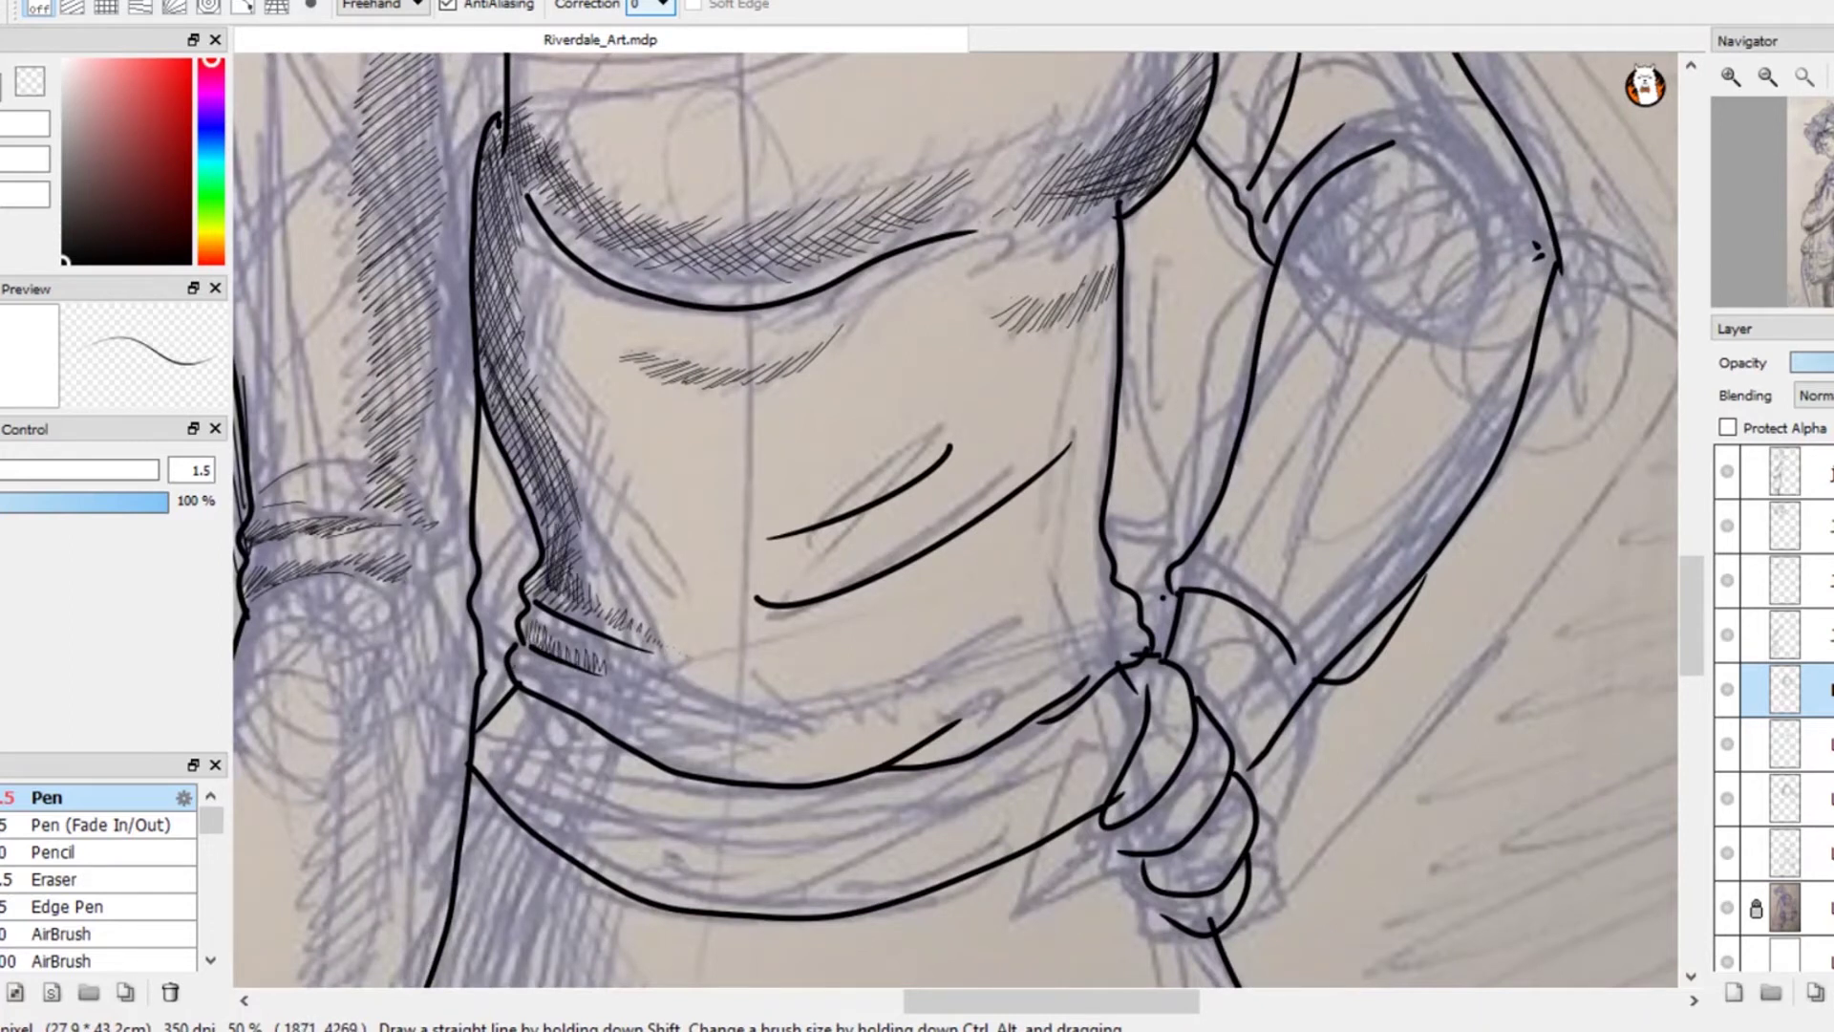
- Fill the sweater's hem band with closely spaced vertical ribbing lines from the straight-arm side to the hand
{"action": "scroll", "coordinate": [955, 521], "scroll_direction": "down", "scroll_amount": 2}
{"action": "left_click_drag", "start_coordinate": [524, 540], "coordinate": [578, 640]}
{"action": "left_click_drag", "start_coordinate": [564, 571], "coordinate": [604, 679]}
{"action": "left_click_drag", "start_coordinate": [611, 590], "coordinate": [655, 716]}
{"action": "mouse_move", "coordinate": [678, 617]}
{"action": "left_mouse_down"}
{"action": "mouse_move", "coordinate": [693, 731]}
{"action": "mouse_move", "coordinate": [718, 731]}
{"action": "left_mouse_up"}
{"action": "left_click_drag", "start_coordinate": [728, 638], "coordinate": [741, 750]}
{"action": "mouse_move", "coordinate": [759, 635]}
{"action": "left_mouse_down"}
{"action": "mouse_move", "coordinate": [779, 753]}
{"action": "mouse_move", "coordinate": [798, 755]}
{"action": "left_mouse_up"}
{"action": "left_click_drag", "start_coordinate": [807, 636], "coordinate": [826, 757]}
{"action": "left_click_drag", "start_coordinate": [827, 648], "coordinate": [850, 751]}
{"action": "mouse_move", "coordinate": [889, 645]}
{"action": "left_mouse_down"}
{"action": "mouse_move", "coordinate": [877, 748]}
{"action": "mouse_move", "coordinate": [894, 731]}
{"action": "left_mouse_up"}
{"action": "mouse_move", "coordinate": [946, 628]}
{"action": "left_mouse_down"}
{"action": "mouse_move", "coordinate": [922, 731]}
{"action": "mouse_move", "coordinate": [941, 722]}
{"action": "left_mouse_up"}
{"action": "mouse_move", "coordinate": [1008, 616]}
{"action": "left_mouse_down"}
{"action": "mouse_move", "coordinate": [979, 712]}
{"action": "mouse_move", "coordinate": [998, 693]}
{"action": "left_mouse_up"}
{"action": "mouse_move", "coordinate": [1039, 608]}
{"action": "left_mouse_down"}
{"action": "mouse_move", "coordinate": [1017, 669]}
{"action": "mouse_move", "coordinate": [1032, 673]}
{"action": "left_mouse_up"}
{"action": "mouse_move", "coordinate": [1084, 576]}
{"action": "left_mouse_down"}
{"action": "mouse_move", "coordinate": [1056, 667]}
{"action": "mouse_move", "coordinate": [1075, 650]}
{"action": "left_mouse_up"}
{"action": "mouse_move", "coordinate": [1135, 543]}
{"action": "left_mouse_down"}
{"action": "mouse_move", "coordinate": [1108, 636]}
{"action": "mouse_move", "coordinate": [1142, 600]}
{"action": "left_mouse_up"}
{"action": "left_click_drag", "start_coordinate": [1167, 550], "coordinate": [1162, 578]}
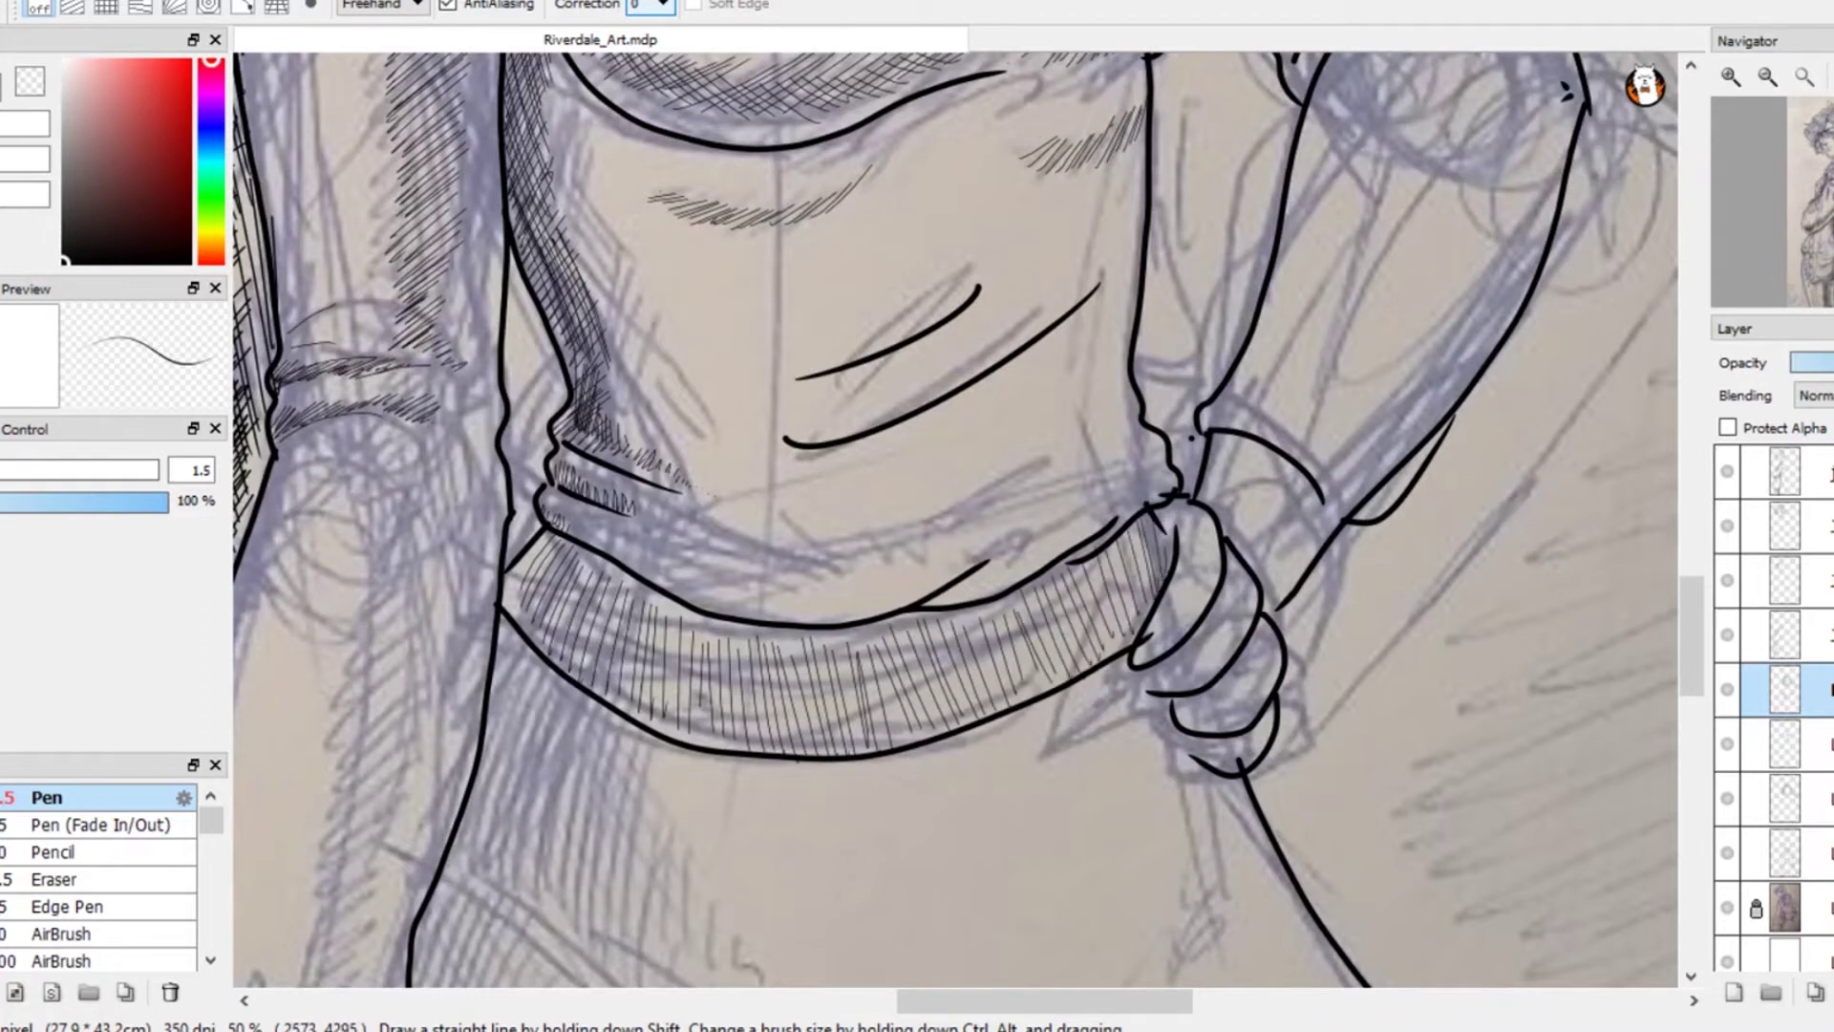
- Hatch a narrow shadow just above the hem band's upper edge from the straight-arm side to the centre
{"action": "left_click_drag", "start_coordinate": [628, 553], "coordinate": [641, 573]}
{"action": "left_click_drag", "start_coordinate": [640, 556], "coordinate": [654, 581]}
{"action": "left_click_drag", "start_coordinate": [654, 561], "coordinate": [669, 588]}
{"action": "left_click_drag", "start_coordinate": [667, 572], "coordinate": [733, 616]}
{"action": "left_click_drag", "start_coordinate": [728, 592], "coordinate": [749, 618]}
{"action": "left_click_drag", "start_coordinate": [743, 596], "coordinate": [765, 619]}
{"action": "left_click_drag", "start_coordinate": [758, 598], "coordinate": [798, 619]}
{"action": "left_click_drag", "start_coordinate": [789, 604], "coordinate": [814, 619]}
{"action": "left_click_drag", "start_coordinate": [802, 610], "coordinate": [838, 619]}
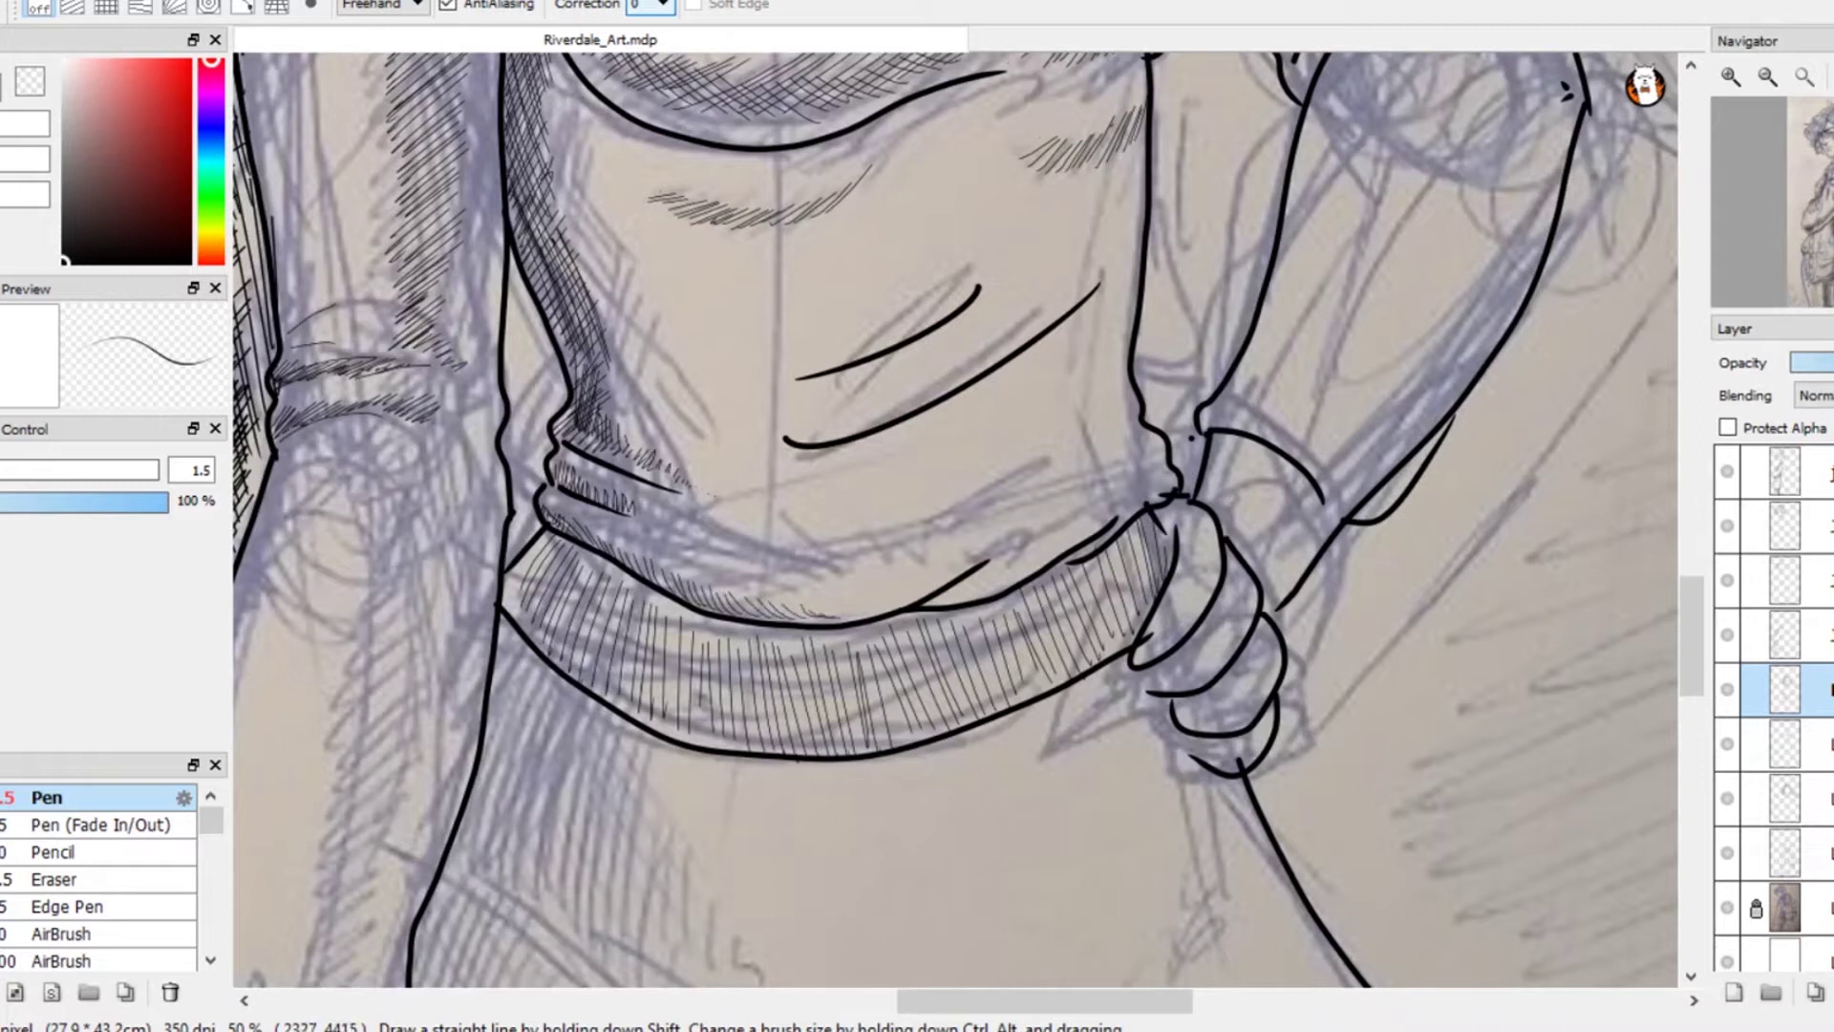
- Draw a thin fold line above the hem and hatch the waist folds beside the hand on the hip
{"action": "left_click_drag", "start_coordinate": [642, 523], "coordinate": [793, 564]}
{"action": "left_click_drag", "start_coordinate": [1143, 476], "coordinate": [1164, 447]}
{"action": "mouse_move", "coordinate": [1124, 489]}
{"action": "left_mouse_down"}
{"action": "mouse_move", "coordinate": [1150, 457]}
{"action": "mouse_move", "coordinate": [1133, 464]}
{"action": "left_mouse_up"}
{"action": "left_click_drag", "start_coordinate": [1080, 501], "coordinate": [1117, 472]}
- Hatch the shadow beneath the lower diagonal fold on the sweater's belly along its full length
{"action": "left_click_drag", "start_coordinate": [1095, 297], "coordinate": [1079, 317]}
{"action": "left_click_drag", "start_coordinate": [1081, 312], "coordinate": [1013, 384]}
{"action": "left_click_drag", "start_coordinate": [1033, 350], "coordinate": [930, 453]}
{"action": "mouse_move", "coordinate": [962, 403]}
{"action": "left_mouse_down"}
{"action": "mouse_move", "coordinate": [879, 470]}
{"action": "mouse_move", "coordinate": [963, 436]}
{"action": "mouse_move", "coordinate": [877, 459]}
{"action": "left_mouse_up"}
{"action": "key", "text": "e"}
{"action": "key", "text": "b"}
{"action": "left_click_drag", "start_coordinate": [890, 430], "coordinate": [826, 478]}
{"action": "left_click_drag", "start_coordinate": [841, 451], "coordinate": [798, 479]}
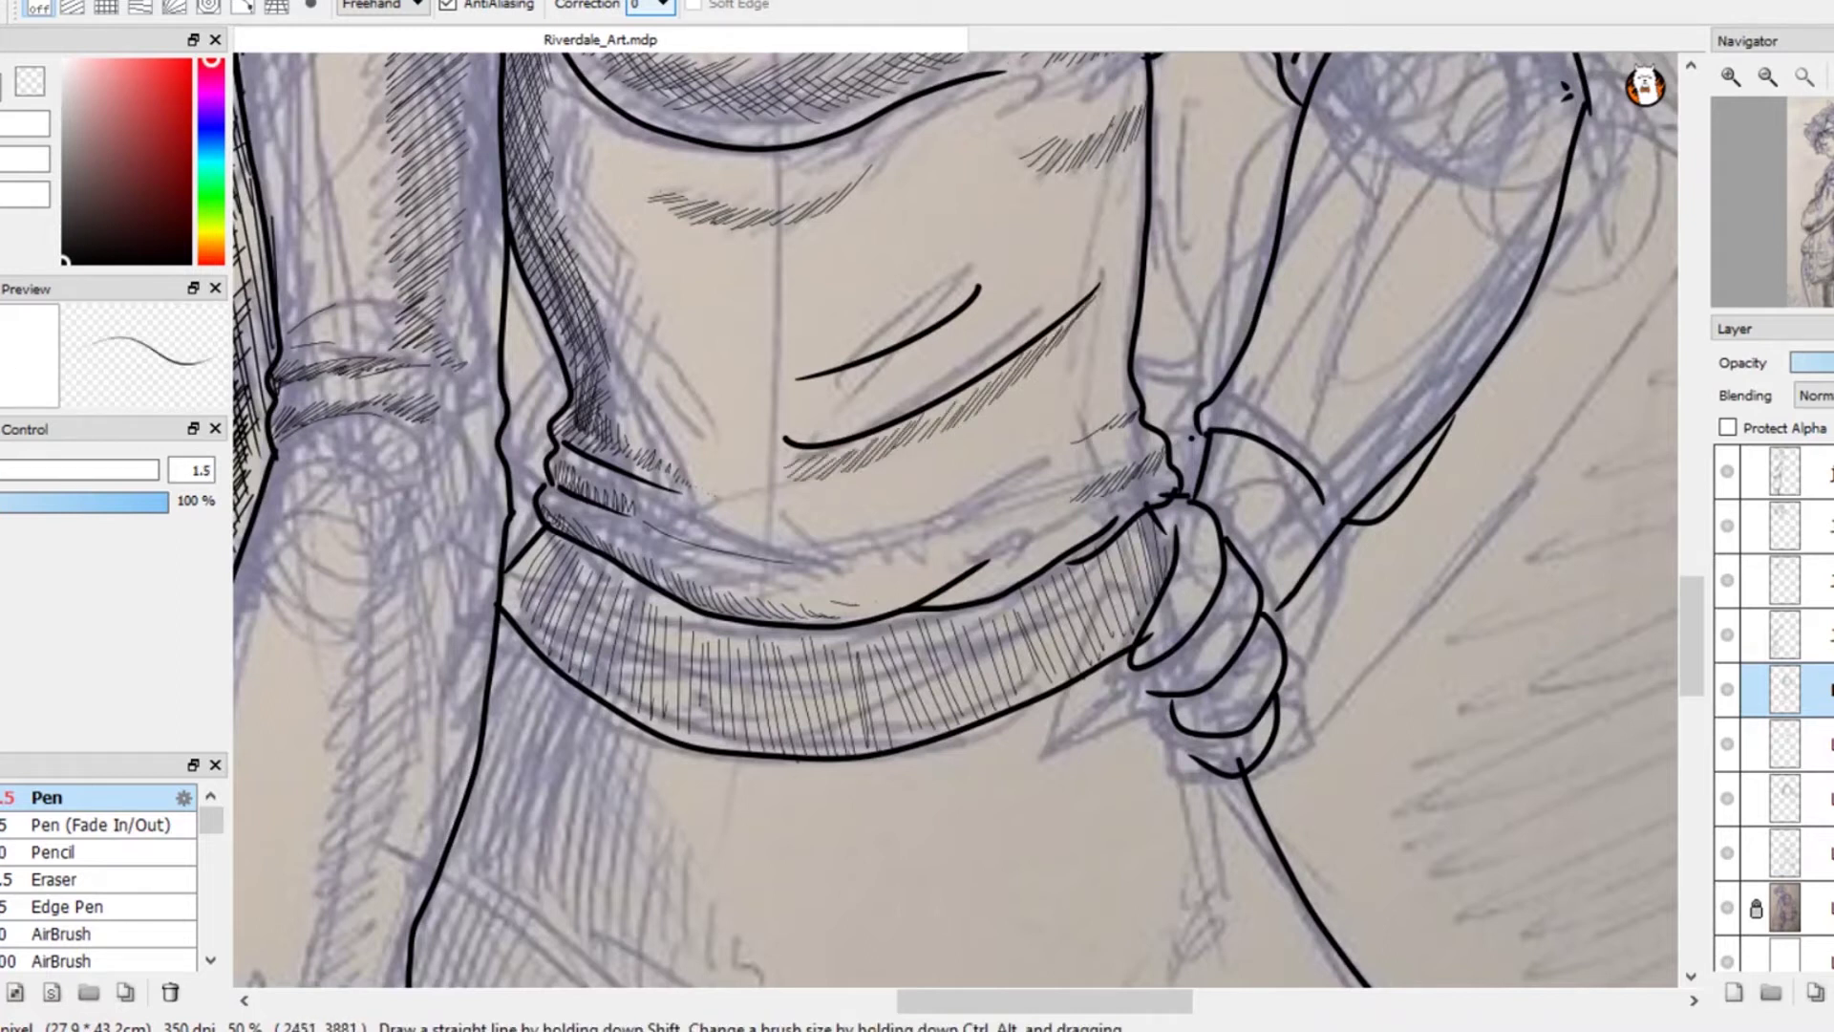
- Hatch the shadow just above the upper diagonal fold on the sweater's belly
{"action": "left_click_drag", "start_coordinate": [934, 325], "coordinate": [967, 286]}
{"action": "mouse_move", "coordinate": [894, 344]}
{"action": "left_mouse_down"}
{"action": "mouse_move", "coordinate": [946, 304]}
{"action": "mouse_move", "coordinate": [929, 310]}
{"action": "left_mouse_up"}
{"action": "mouse_move", "coordinate": [823, 371]}
{"action": "left_mouse_down"}
{"action": "mouse_move", "coordinate": [898, 323]}
{"action": "mouse_move", "coordinate": [855, 339]}
{"action": "left_mouse_up"}
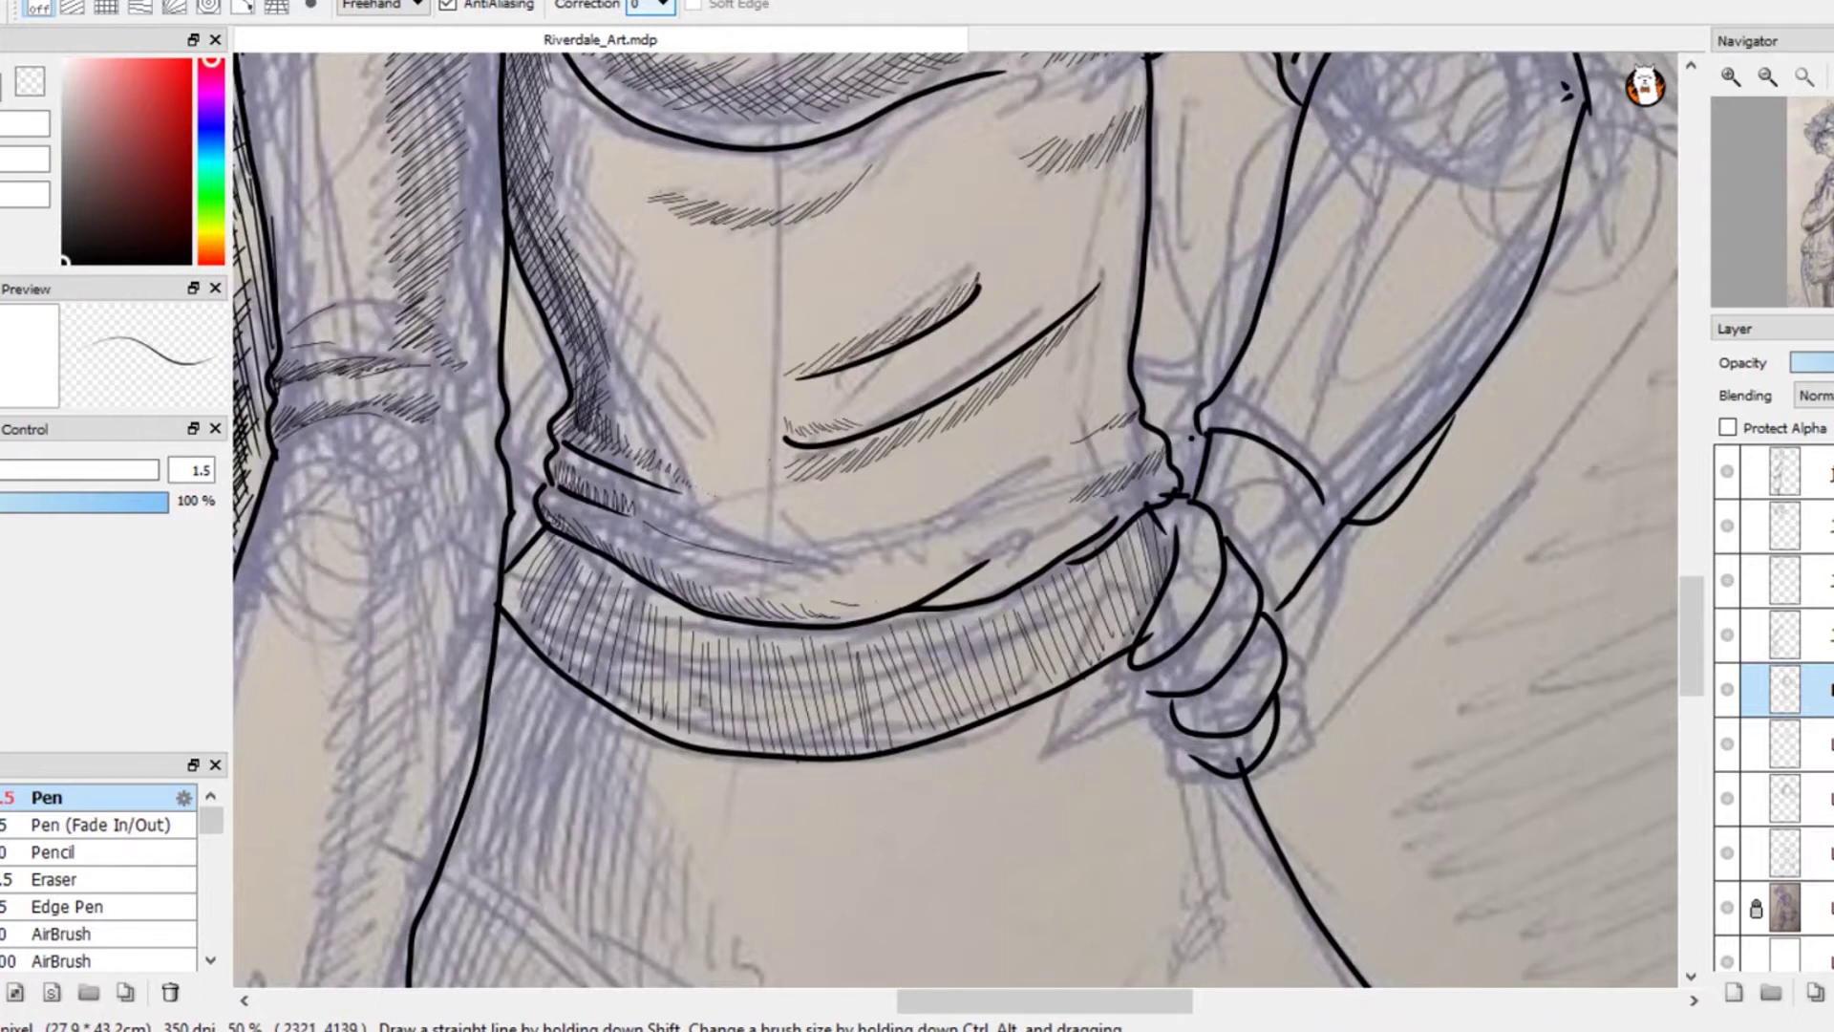
- Hatch the shadow above the hem band and its short fold line from the centre toward the hand
{"action": "left_click_drag", "start_coordinate": [925, 487], "coordinate": [994, 300]}
{"action": "left_click_drag", "start_coordinate": [989, 406], "coordinate": [1027, 370]}
{"action": "mouse_move", "coordinate": [946, 424]}
{"action": "left_mouse_down"}
{"action": "mouse_move", "coordinate": [1003, 382]}
{"action": "mouse_move", "coordinate": [974, 392]}
{"action": "left_mouse_up"}
{"action": "mouse_move", "coordinate": [875, 435]}
{"action": "left_mouse_down"}
{"action": "mouse_move", "coordinate": [951, 401]}
{"action": "mouse_move", "coordinate": [906, 411]}
{"action": "left_mouse_up"}
{"action": "left_click_drag", "start_coordinate": [805, 430], "coordinate": [877, 415]}
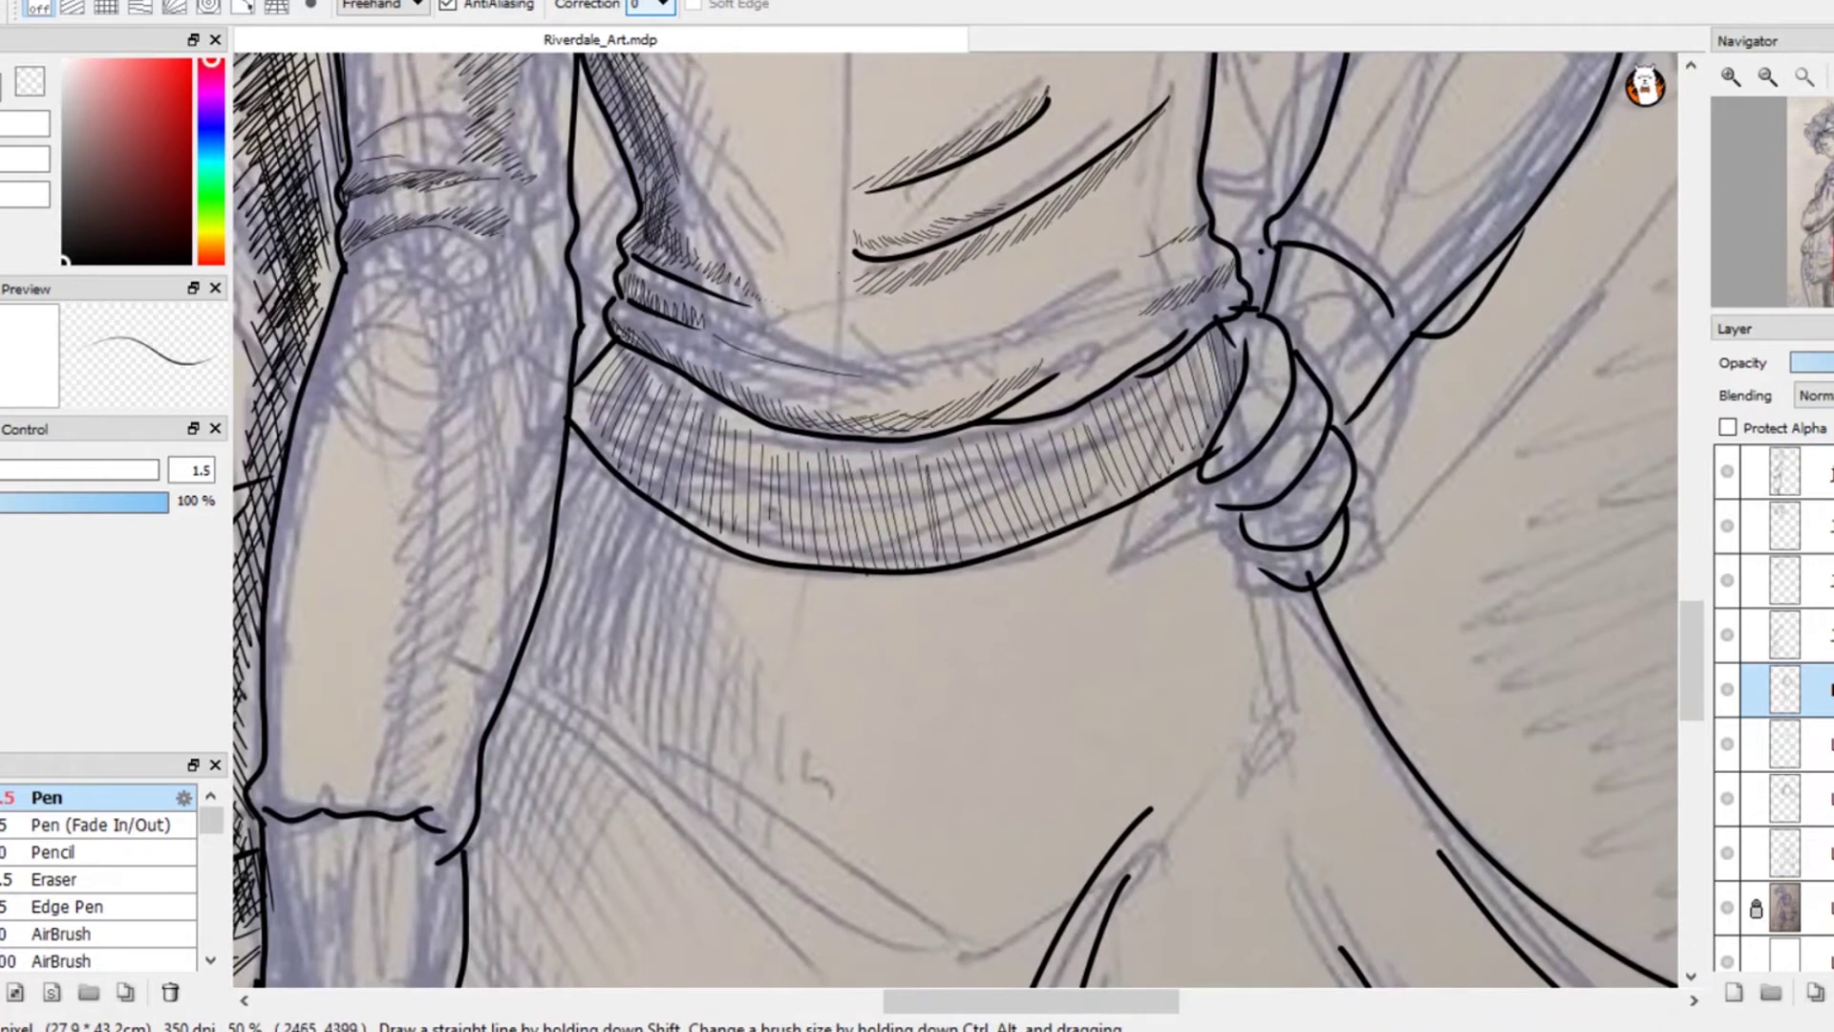
{"action": "left_click_drag", "start_coordinate": [1082, 388], "coordinate": [1105, 365]}
{"action": "left_click_drag", "start_coordinate": [1103, 378], "coordinate": [1136, 345]}
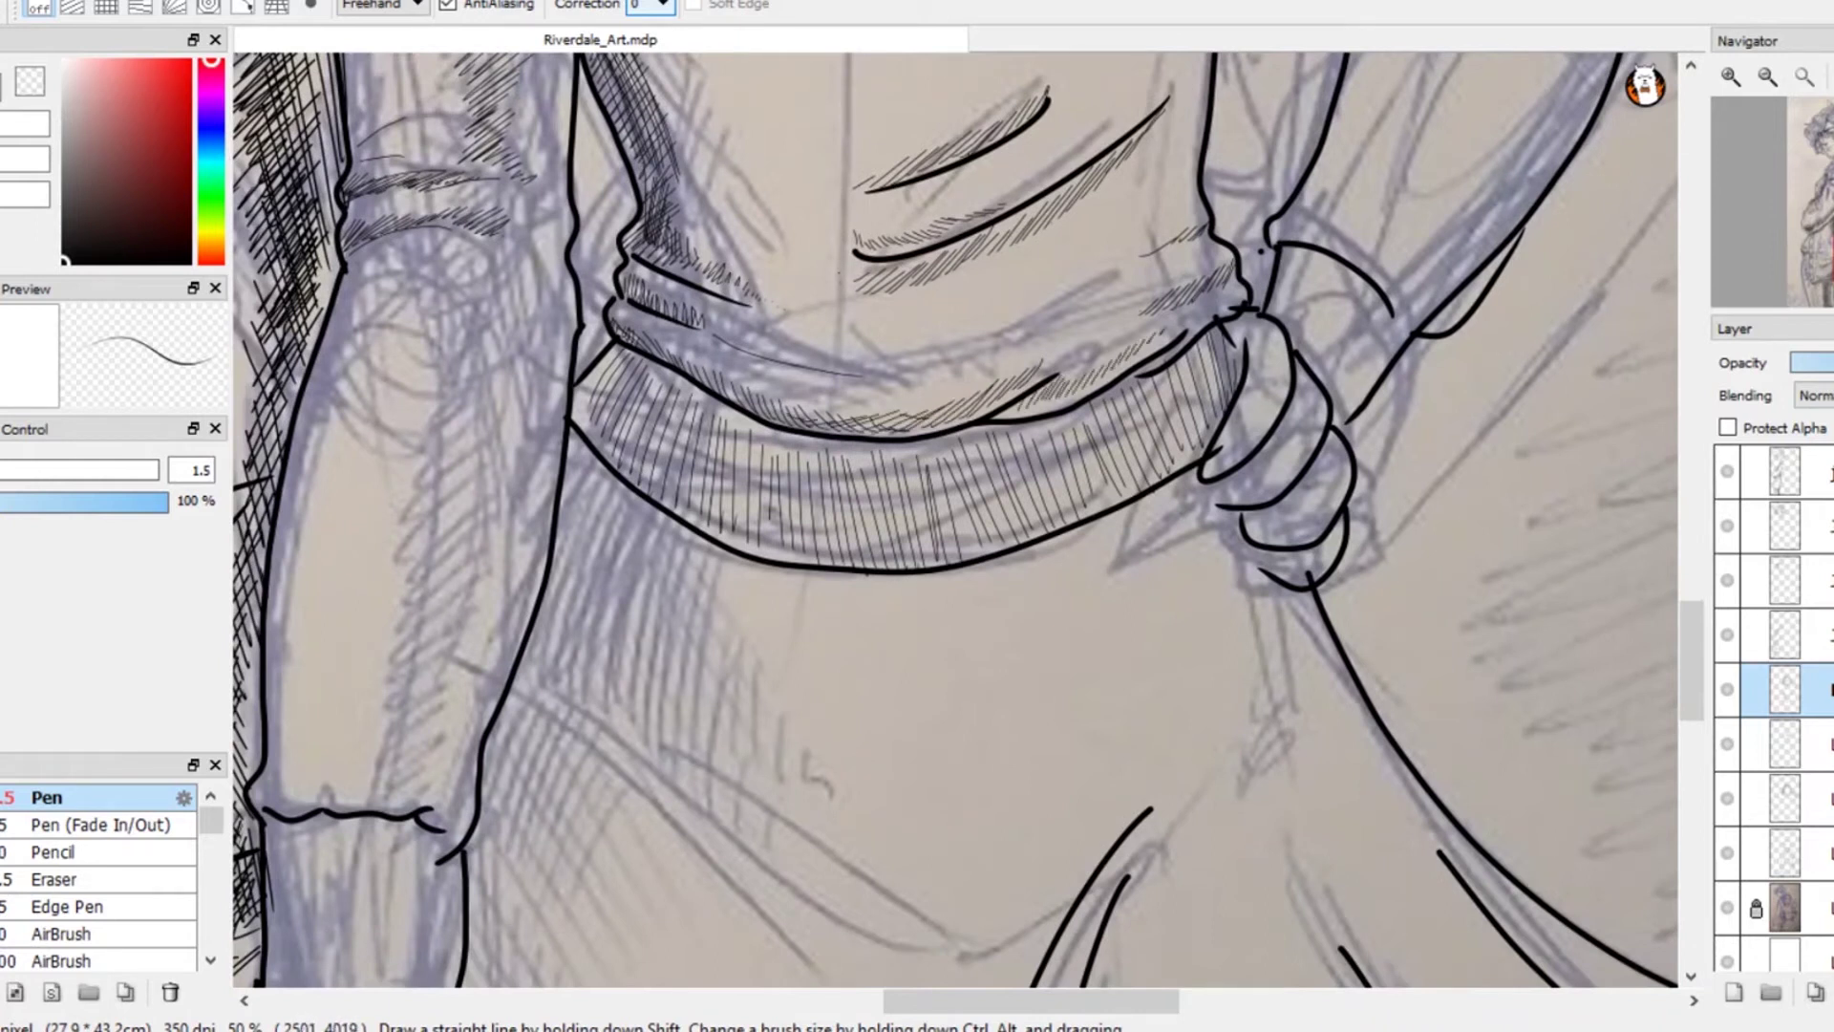
- Hatch a long curved fold shadow across the lower sweater above the hem band
{"action": "left_click_drag", "start_coordinate": [713, 340], "coordinate": [974, 363]}
{"action": "left_click_drag", "start_coordinate": [799, 365], "coordinate": [1017, 342]}
{"action": "mouse_move", "coordinate": [824, 366]}
{"action": "left_mouse_down"}
{"action": "mouse_move", "coordinate": [1011, 339]}
{"action": "mouse_move", "coordinate": [1105, 285]}
{"action": "left_mouse_up"}
{"action": "mouse_move", "coordinate": [934, 367]}
{"action": "left_mouse_down"}
{"action": "mouse_move", "coordinate": [1084, 303]}
{"action": "mouse_move", "coordinate": [993, 344]}
{"action": "left_mouse_up"}
{"action": "mouse_move", "coordinate": [836, 373]}
{"action": "left_mouse_down"}
{"action": "mouse_move", "coordinate": [944, 355]}
{"action": "mouse_move", "coordinate": [864, 365]}
{"action": "left_mouse_up"}
{"action": "left_click_drag", "start_coordinate": [773, 373], "coordinate": [823, 361]}
{"action": "mouse_move", "coordinate": [1109, 272]}
{"action": "left_mouse_down"}
{"action": "mouse_move", "coordinate": [1046, 320]}
{"action": "mouse_move", "coordinate": [898, 356]}
{"action": "left_mouse_up"}
- Cross-hatch the ribbed hem band along its upper edge and at the end beside the straight arm
{"action": "mouse_move", "coordinate": [612, 354]}
{"action": "left_mouse_down"}
{"action": "mouse_move", "coordinate": [626, 458]}
{"action": "mouse_move", "coordinate": [688, 516]}
{"action": "left_mouse_up"}
{"action": "mouse_move", "coordinate": [616, 382]}
{"action": "left_mouse_down"}
{"action": "mouse_move", "coordinate": [711, 420]}
{"action": "mouse_move", "coordinate": [1089, 441]}
{"action": "mouse_move", "coordinate": [1209, 363]}
{"action": "left_mouse_up"}
{"action": "mouse_move", "coordinate": [616, 349]}
{"action": "left_mouse_down"}
{"action": "mouse_move", "coordinate": [764, 431]}
{"action": "mouse_move", "coordinate": [889, 449]}
{"action": "mouse_move", "coordinate": [1099, 396]}
{"action": "mouse_move", "coordinate": [1221, 335]}
{"action": "left_mouse_up"}
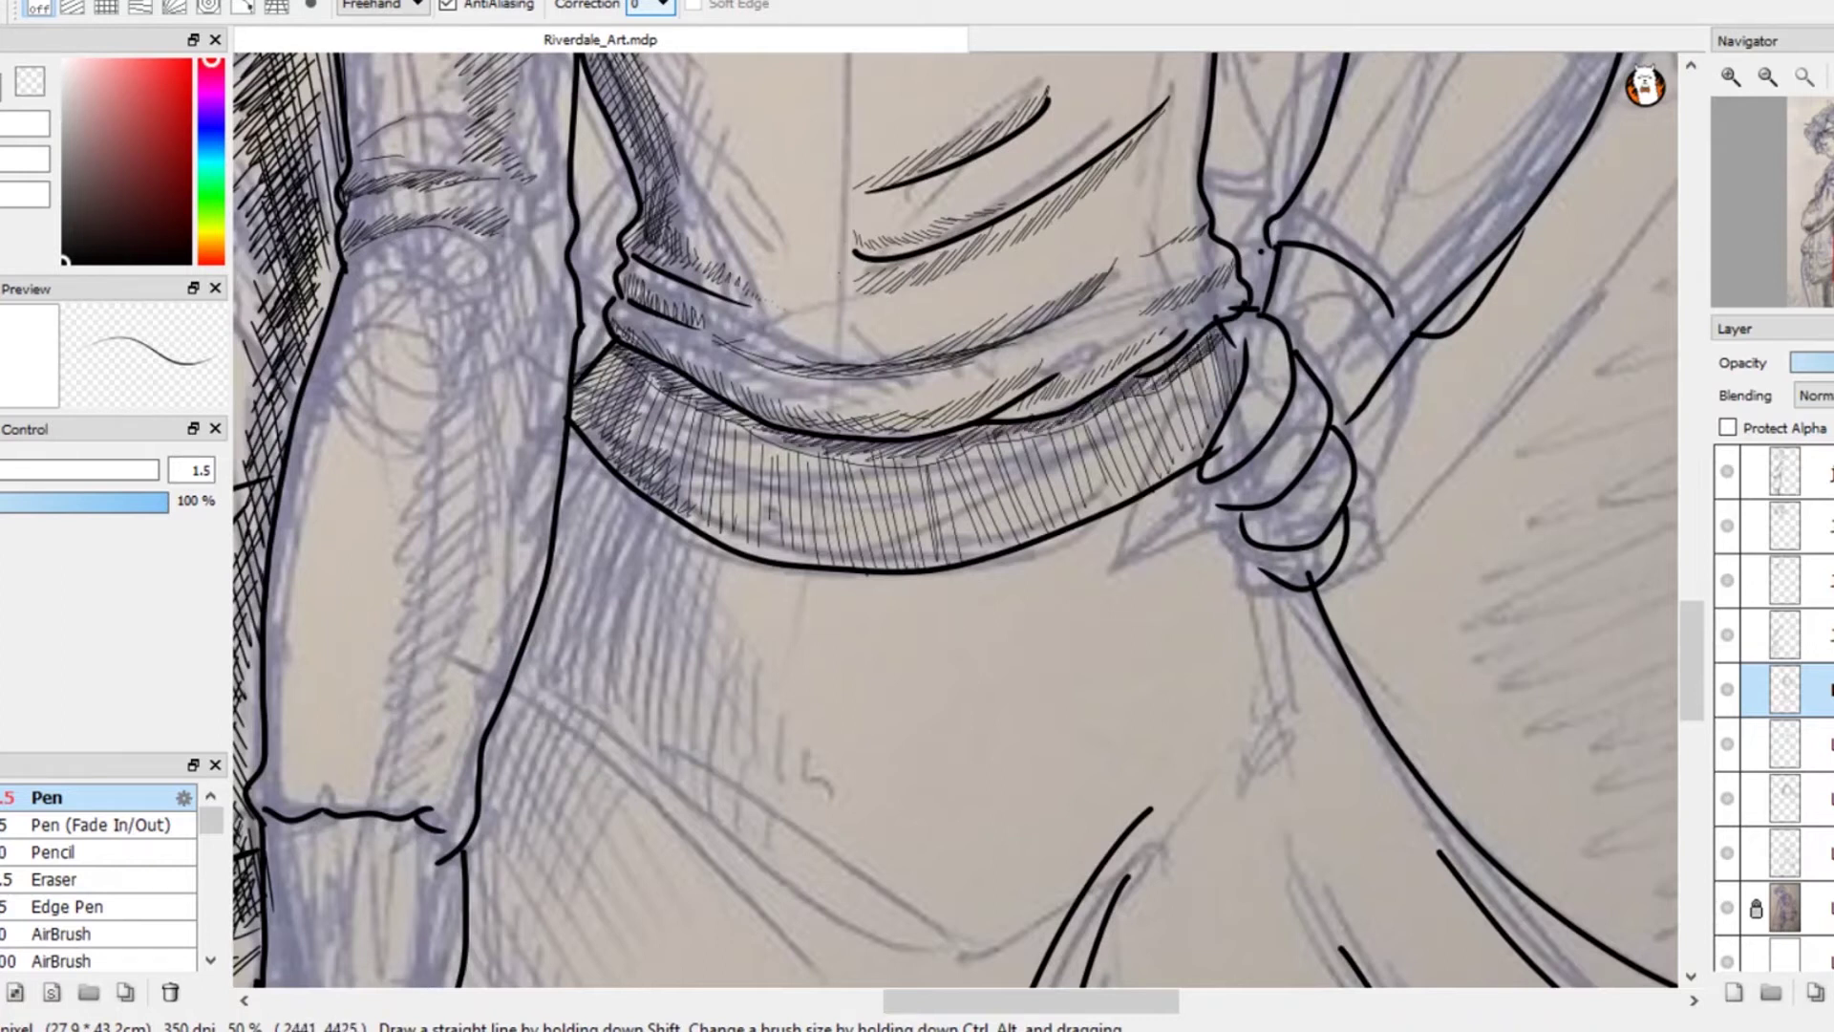
- Darken the hem band's end beside the straight arm and hatch the hip edge just below it
{"action": "mouse_move", "coordinate": [631, 355]}
{"action": "left_mouse_down"}
{"action": "mouse_move", "coordinate": [800, 445]}
{"action": "mouse_move", "coordinate": [974, 430]}
{"action": "mouse_move", "coordinate": [588, 387]}
{"action": "mouse_move", "coordinate": [639, 425]}
{"action": "mouse_move", "coordinate": [586, 451]}
{"action": "mouse_move", "coordinate": [606, 436]}
{"action": "left_mouse_up"}
{"action": "mouse_move", "coordinate": [623, 365]}
{"action": "left_mouse_down"}
{"action": "mouse_move", "coordinate": [580, 438]}
{"action": "mouse_move", "coordinate": [576, 422]}
{"action": "left_mouse_up"}
{"action": "left_click_drag", "start_coordinate": [583, 446], "coordinate": [562, 506]}
{"action": "left_click_drag", "start_coordinate": [581, 493], "coordinate": [561, 543]}
{"action": "left_click_drag", "start_coordinate": [603, 355], "coordinate": [535, 581]}
- Add cross-hatching to the torso's side shadow and the adjoining bust shadow on the straight-arm side
{"action": "left_click_drag", "start_coordinate": [514, 96], "coordinate": [531, 304]}
{"action": "left_click_drag", "start_coordinate": [585, 392], "coordinate": [576, 416]}
{"action": "mouse_move", "coordinate": [595, 387]}
{"action": "left_mouse_down"}
{"action": "mouse_move", "coordinate": [575, 424]}
{"action": "mouse_move", "coordinate": [570, 409]}
{"action": "left_mouse_up"}
{"action": "mouse_move", "coordinate": [587, 339]}
{"action": "left_mouse_down"}
{"action": "mouse_move", "coordinate": [560, 380]}
{"action": "mouse_move", "coordinate": [555, 348]}
{"action": "left_mouse_up"}
{"action": "left_click_drag", "start_coordinate": [525, 243], "coordinate": [587, 365]}
{"action": "left_click_drag", "start_coordinate": [533, 223], "coordinate": [591, 370]}
{"action": "left_click_drag", "start_coordinate": [575, 302], "coordinate": [584, 335]}
{"action": "left_click_drag", "start_coordinate": [535, 220], "coordinate": [585, 395]}
{"action": "mouse_move", "coordinate": [573, 191]}
{"action": "left_mouse_down"}
{"action": "mouse_move", "coordinate": [572, 239]}
{"action": "mouse_move", "coordinate": [612, 215]}
{"action": "mouse_move", "coordinate": [840, 301]}
{"action": "mouse_move", "coordinate": [1008, 260]}
{"action": "left_mouse_up"}
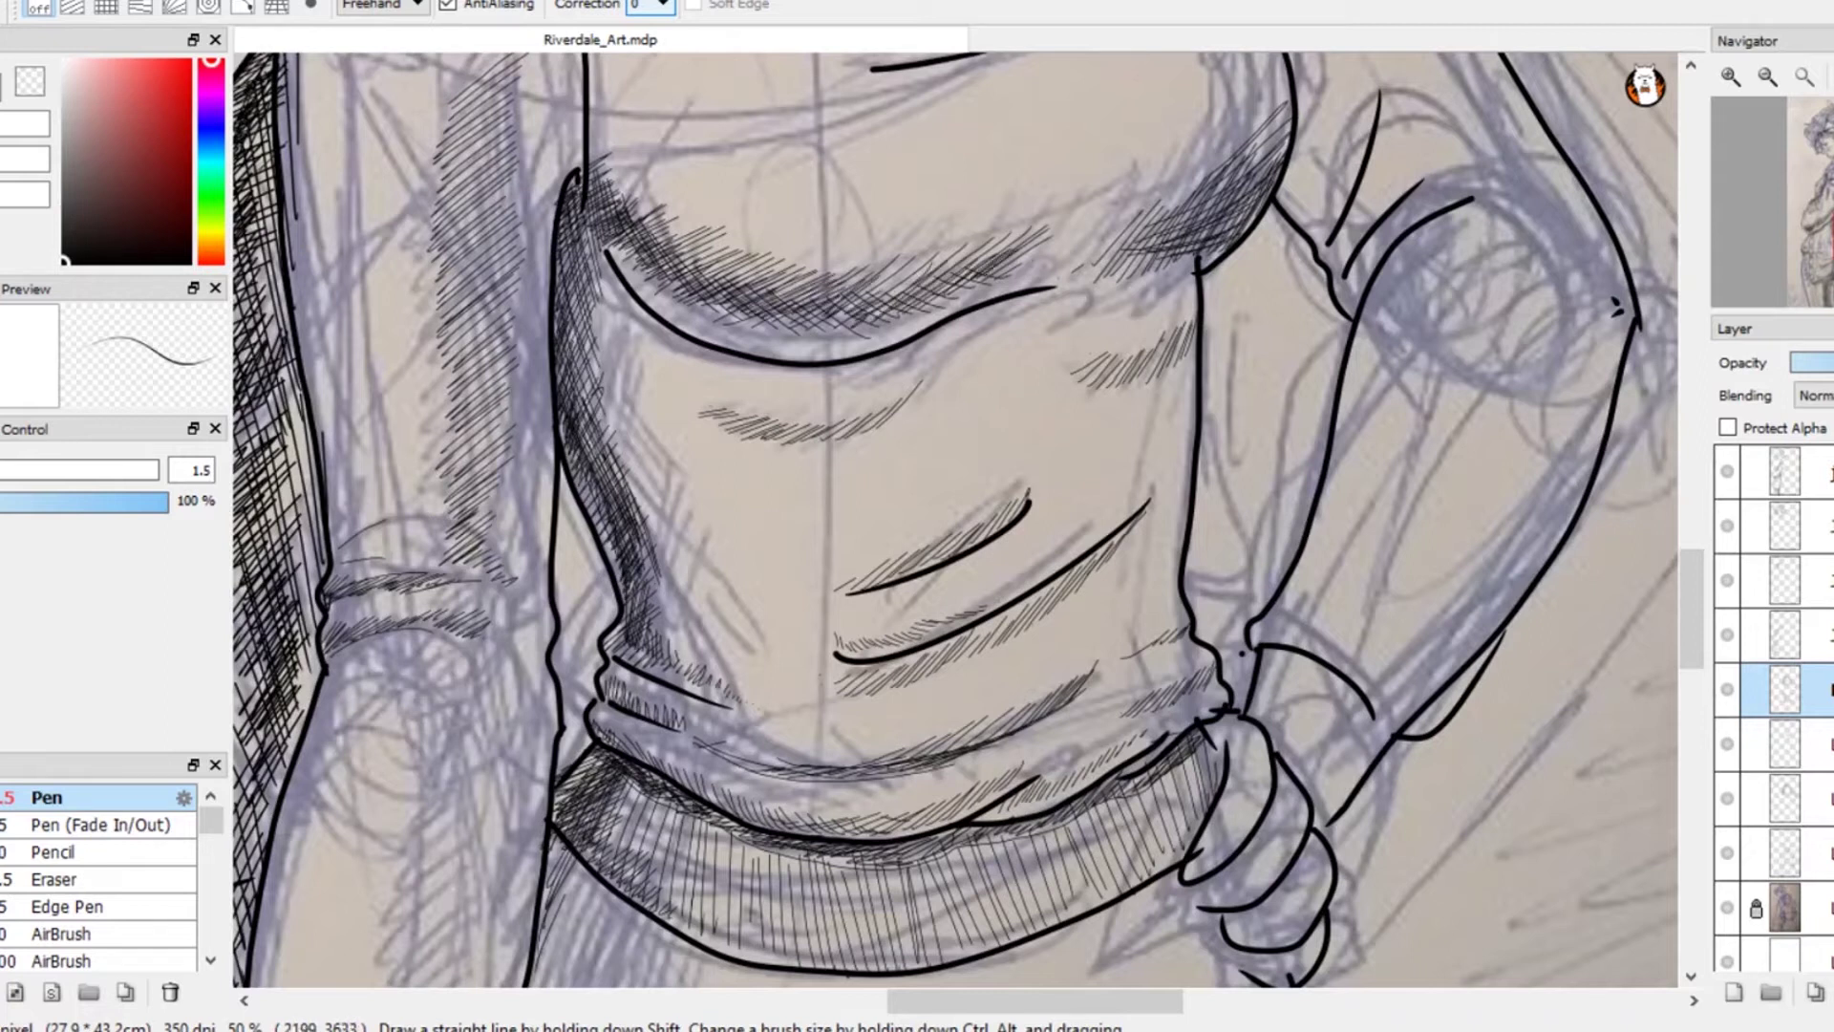
- Bridge the gap between the two bust shadows with hatching to form one continuous band
{"action": "key", "text": "e"}
{"action": "left_click_drag", "start_coordinate": [707, 227], "coordinate": [1129, 255]}
{"action": "key", "text": "b"}
{"action": "left_click_drag", "start_coordinate": [1013, 285], "coordinate": [1131, 240]}
{"action": "mouse_move", "coordinate": [993, 282]}
{"action": "left_mouse_down"}
{"action": "mouse_move", "coordinate": [1126, 232]}
{"action": "mouse_move", "coordinate": [1110, 220]}
{"action": "left_mouse_up"}
{"action": "mouse_move", "coordinate": [955, 273]}
{"action": "left_mouse_down"}
{"action": "mouse_move", "coordinate": [1118, 210]}
{"action": "mouse_move", "coordinate": [1031, 241]}
{"action": "left_mouse_up"}
{"action": "mouse_move", "coordinate": [1077, 253]}
{"action": "left_mouse_down"}
{"action": "mouse_move", "coordinate": [1210, 210]}
{"action": "mouse_move", "coordinate": [1191, 200]}
{"action": "left_mouse_up"}
{"action": "left_click_drag", "start_coordinate": [962, 262], "coordinate": [1095, 214]}
{"action": "mouse_move", "coordinate": [833, 271]}
{"action": "left_mouse_down"}
{"action": "mouse_move", "coordinate": [1041, 225]}
{"action": "mouse_move", "coordinate": [925, 250]}
{"action": "mouse_move", "coordinate": [935, 376]}
{"action": "left_mouse_up"}
- Thicken the bust shadow toward the bent arm and add long thin strokes along its upper edge
{"action": "left_click_drag", "start_coordinate": [893, 336], "coordinate": [1141, 257]}
{"action": "left_click_drag", "start_coordinate": [1171, 267], "coordinate": [1195, 197]}
{"action": "left_click_drag", "start_coordinate": [1159, 299], "coordinate": [1198, 226]}
{"action": "mouse_move", "coordinate": [1134, 305]}
{"action": "left_mouse_down"}
{"action": "mouse_move", "coordinate": [1191, 208]}
{"action": "mouse_move", "coordinate": [1160, 250]}
{"action": "left_mouse_up"}
{"action": "left_click_drag", "start_coordinate": [1048, 328], "coordinate": [1123, 277]}
{"action": "left_click_drag", "start_coordinate": [1131, 348], "coordinate": [1174, 283]}
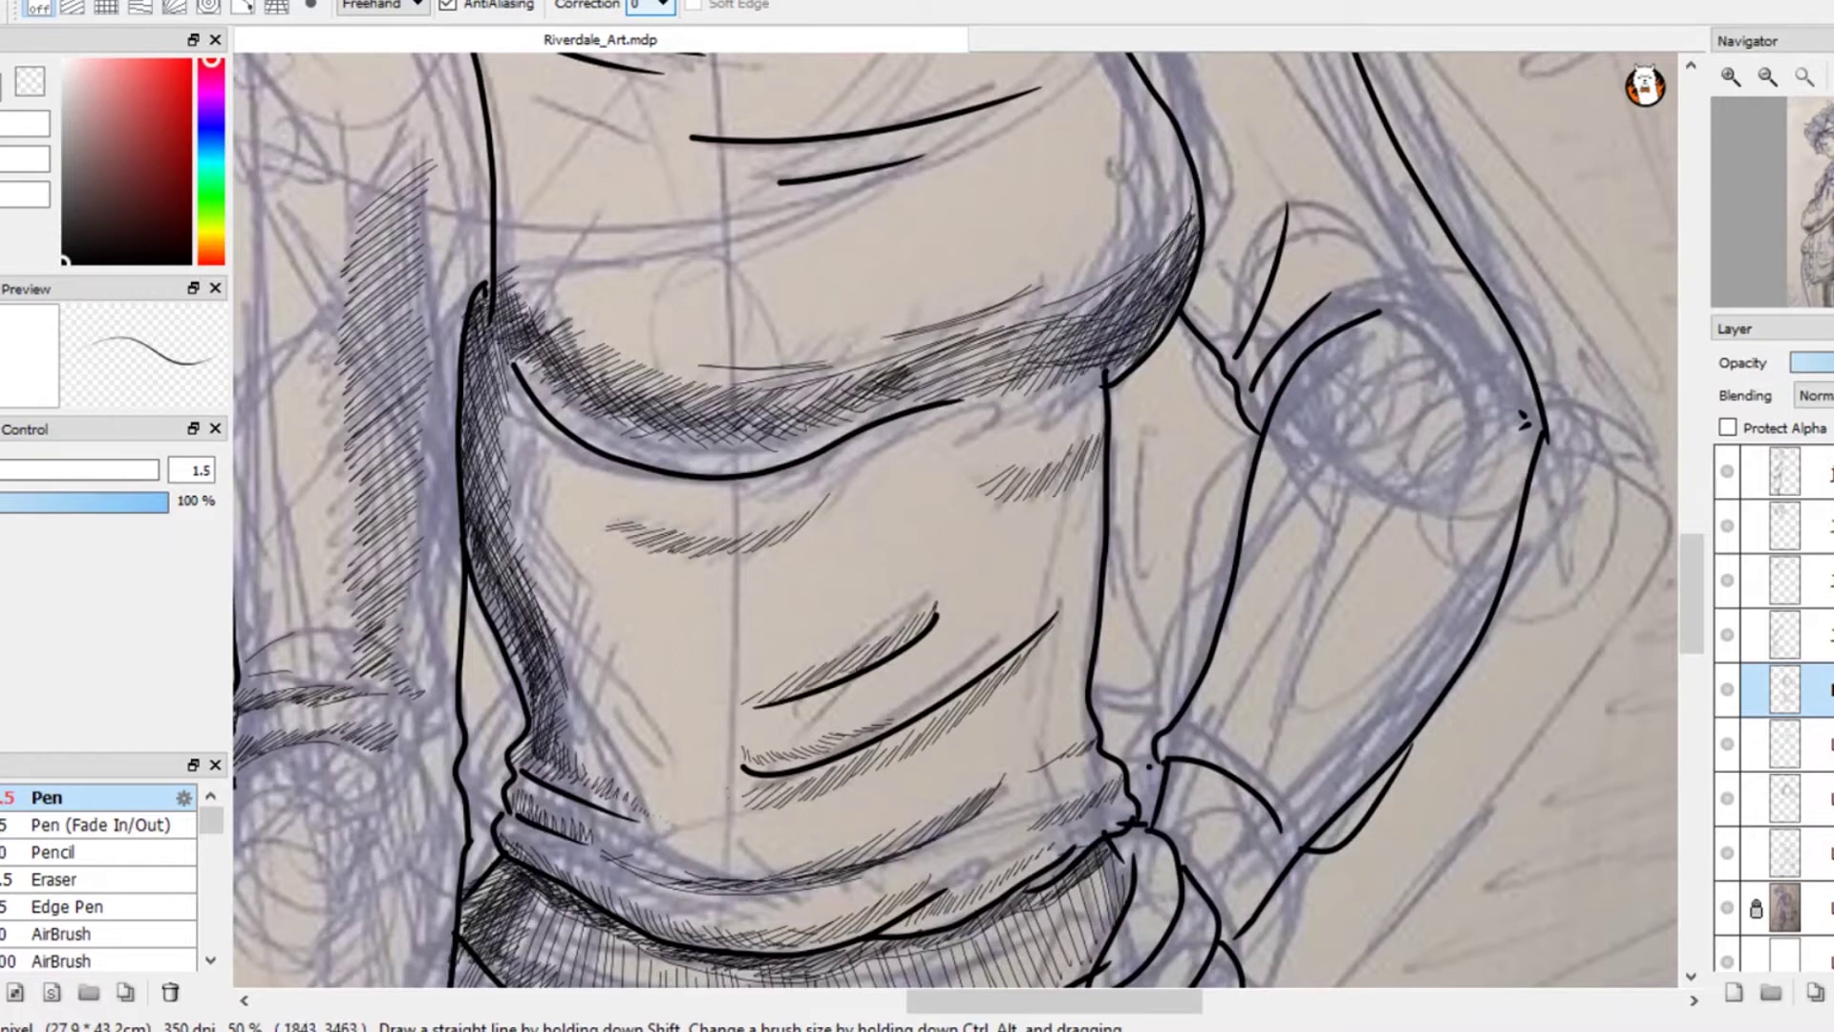
- Extend the bust's cross-hatching up the straight-arm edge and add short hatch strokes on the chest beside it
{"action": "left_click_drag", "start_coordinate": [498, 236], "coordinate": [540, 323]}
{"action": "mouse_move", "coordinate": [500, 241]}
{"action": "left_mouse_down"}
{"action": "mouse_move", "coordinate": [568, 356]}
{"action": "mouse_move", "coordinate": [611, 385]}
{"action": "left_mouse_up"}
{"action": "mouse_move", "coordinate": [533, 273]}
{"action": "left_mouse_down"}
{"action": "mouse_move", "coordinate": [652, 391]}
{"action": "mouse_move", "coordinate": [666, 437]}
{"action": "left_mouse_up"}
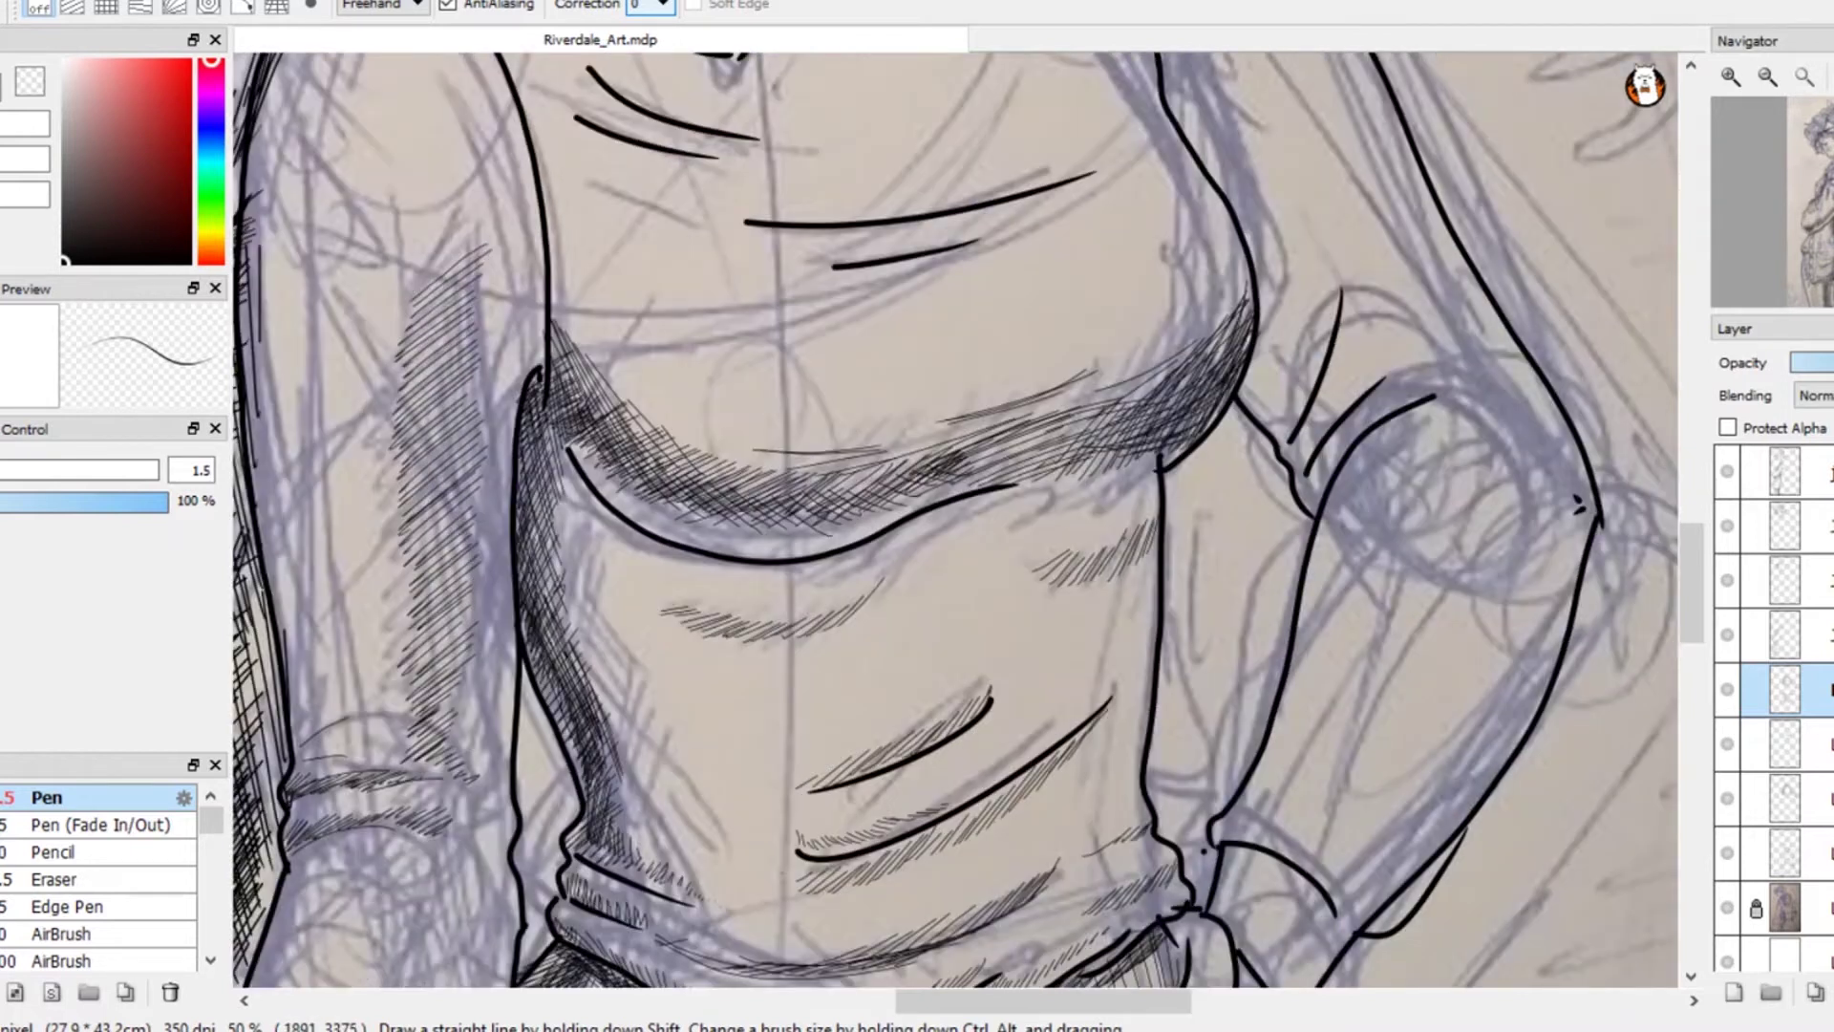
{"action": "mouse_move", "coordinate": [616, 378]}
{"action": "left_mouse_down"}
{"action": "mouse_move", "coordinate": [710, 456]}
{"action": "mouse_move", "coordinate": [726, 437]}
{"action": "left_mouse_up"}
{"action": "left_click_drag", "start_coordinate": [724, 408], "coordinate": [741, 434]}
{"action": "left_click_drag", "start_coordinate": [738, 404], "coordinate": [758, 433]}
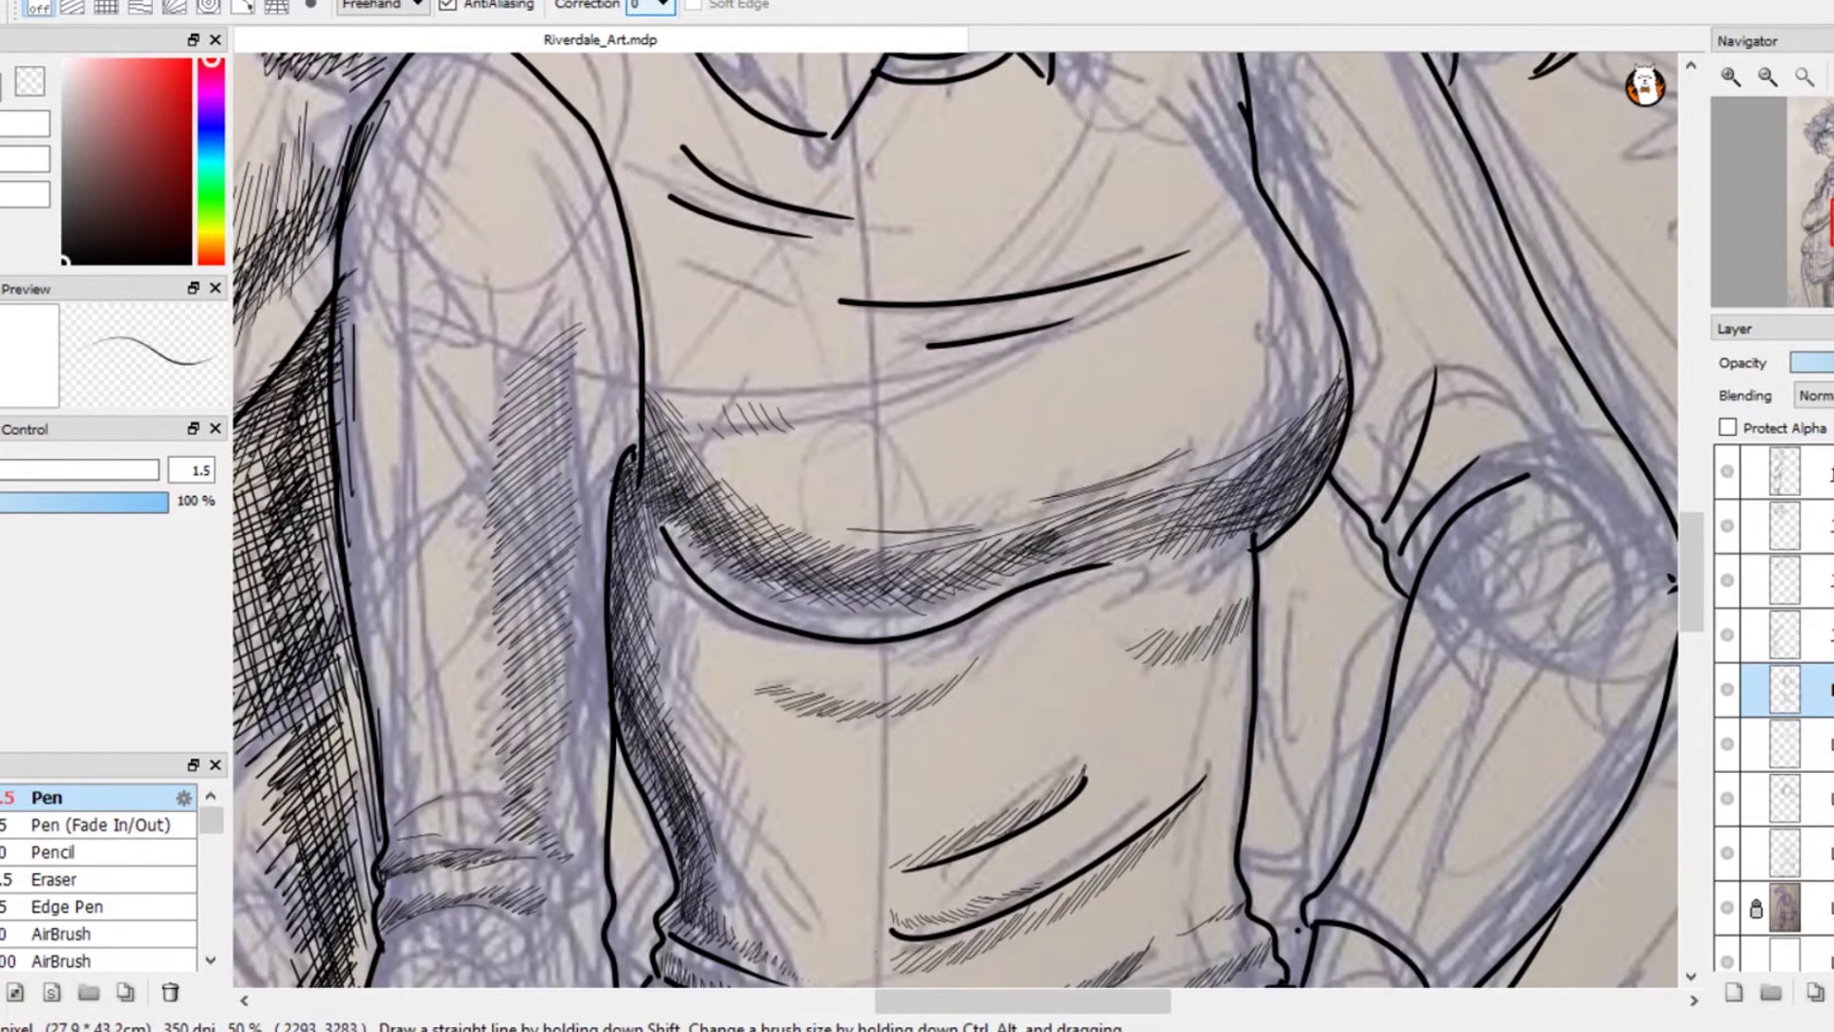
- Cross-hatch the shadows along the two horizontal folds across the sweater's chest
{"action": "left_click_drag", "start_coordinate": [838, 279], "coordinate": [873, 299]}
{"action": "mouse_move", "coordinate": [863, 274]}
{"action": "left_mouse_down"}
{"action": "mouse_move", "coordinate": [904, 301]}
{"action": "mouse_move", "coordinate": [970, 297]}
{"action": "left_mouse_up"}
{"action": "mouse_move", "coordinate": [974, 273]}
{"action": "left_mouse_down"}
{"action": "mouse_move", "coordinate": [1009, 294]}
{"action": "mouse_move", "coordinate": [1094, 277]}
{"action": "left_mouse_up"}
{"action": "left_click_drag", "start_coordinate": [1133, 266], "coordinate": [1190, 270]}
{"action": "left_click_drag", "start_coordinate": [903, 350], "coordinate": [958, 358]}
{"action": "mouse_move", "coordinate": [926, 350]}
{"action": "left_mouse_down"}
{"action": "mouse_move", "coordinate": [994, 361]}
{"action": "mouse_move", "coordinate": [1052, 342]}
{"action": "left_mouse_up"}
{"action": "left_click_drag", "start_coordinate": [1021, 344], "coordinate": [1123, 324]}
{"action": "left_click_drag", "start_coordinate": [864, 298], "coordinate": [1080, 265]}
{"action": "left_click_drag", "start_coordinate": [932, 358], "coordinate": [1173, 309]}
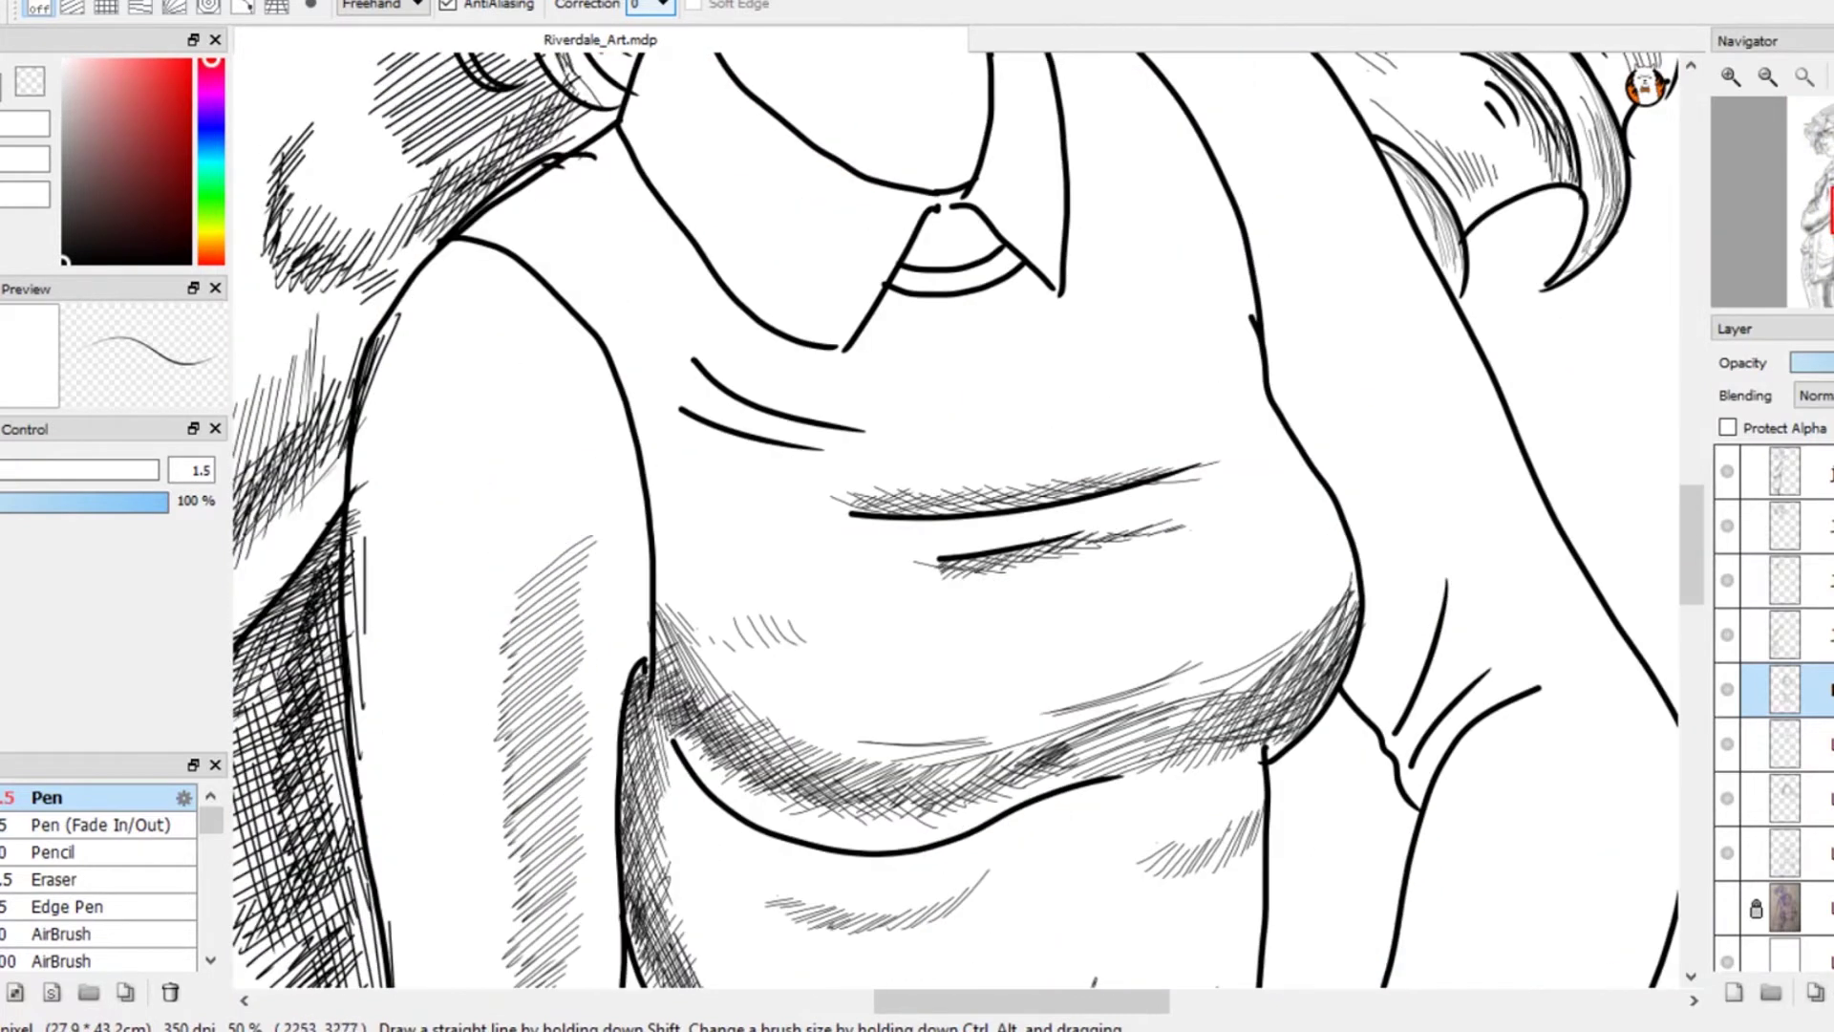
- Hatch the shirt collar's half on the straight-arm side and the small opening between the collar points
{"action": "scroll", "coordinate": [955, 516], "scroll_direction": "up", "scroll_amount": 3}
{"action": "mouse_move", "coordinate": [714, 105]}
{"action": "left_mouse_down"}
{"action": "mouse_move", "coordinate": [738, 152]}
{"action": "mouse_move", "coordinate": [747, 334]}
{"action": "left_mouse_up"}
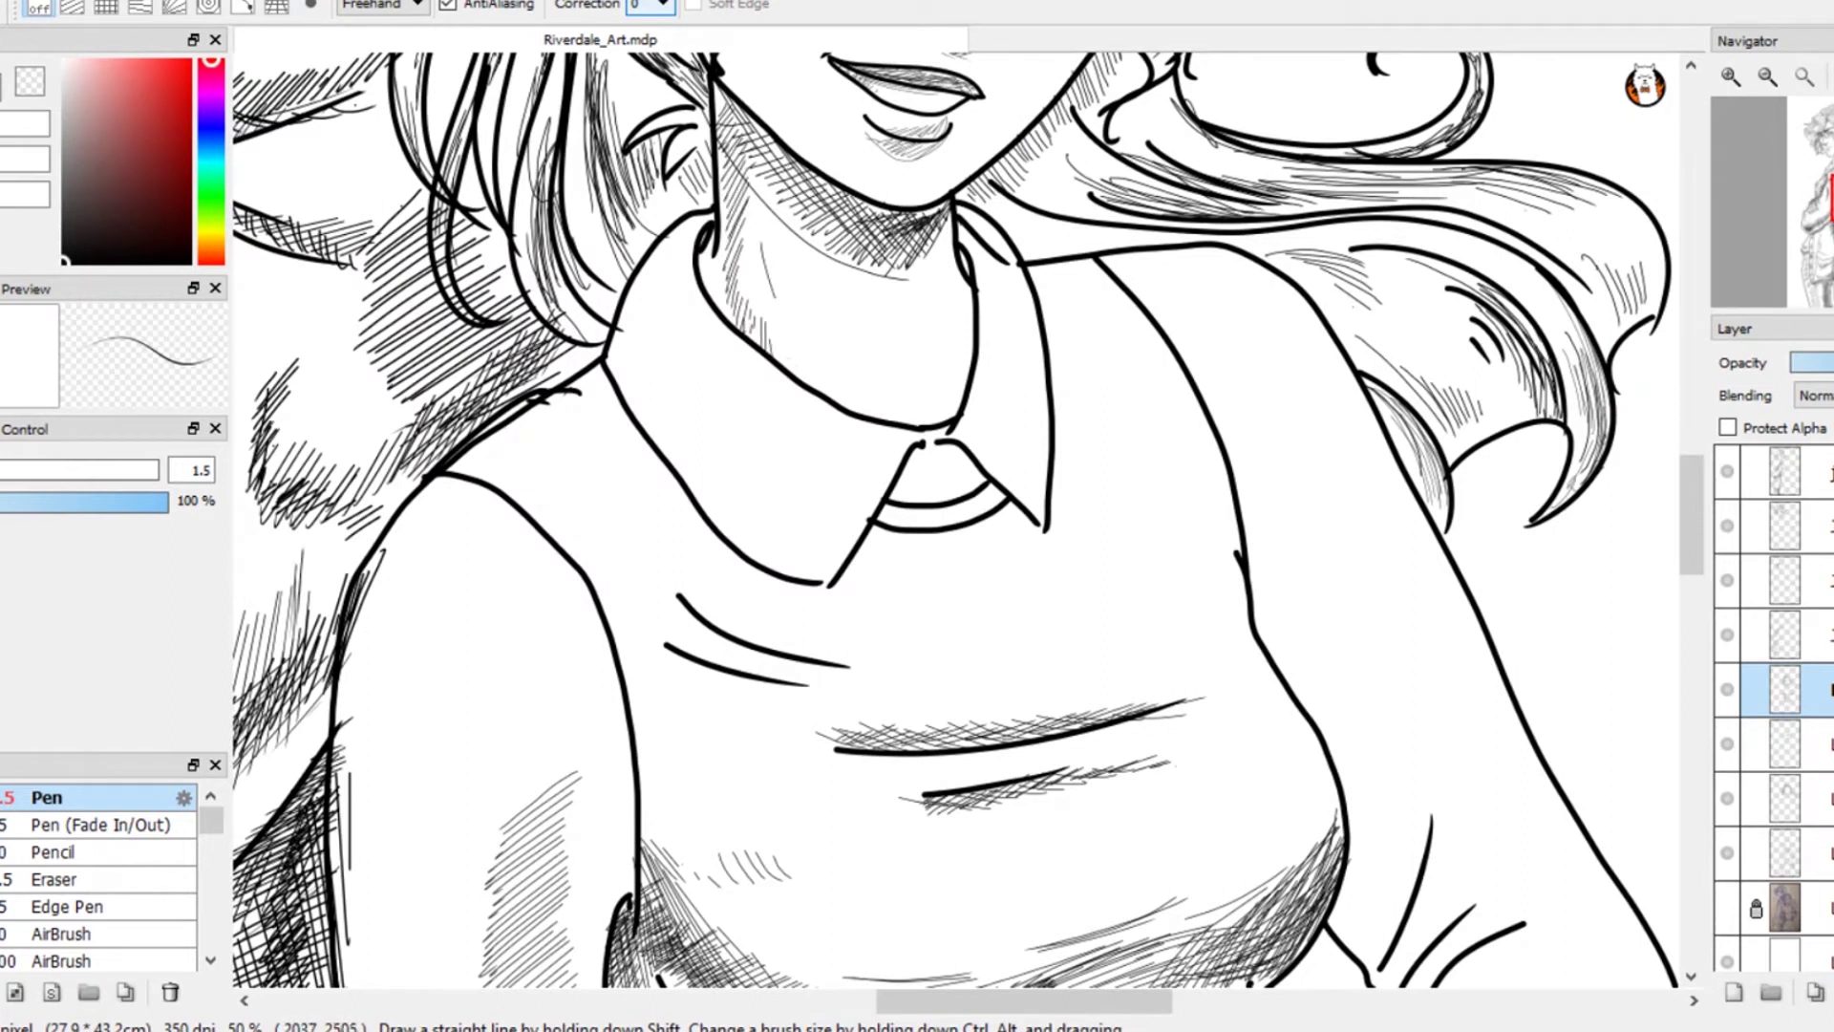
{"action": "mouse_move", "coordinate": [630, 234]}
{"action": "left_mouse_down"}
{"action": "mouse_move", "coordinate": [670, 411]}
{"action": "mouse_move", "coordinate": [728, 511]}
{"action": "left_mouse_up"}
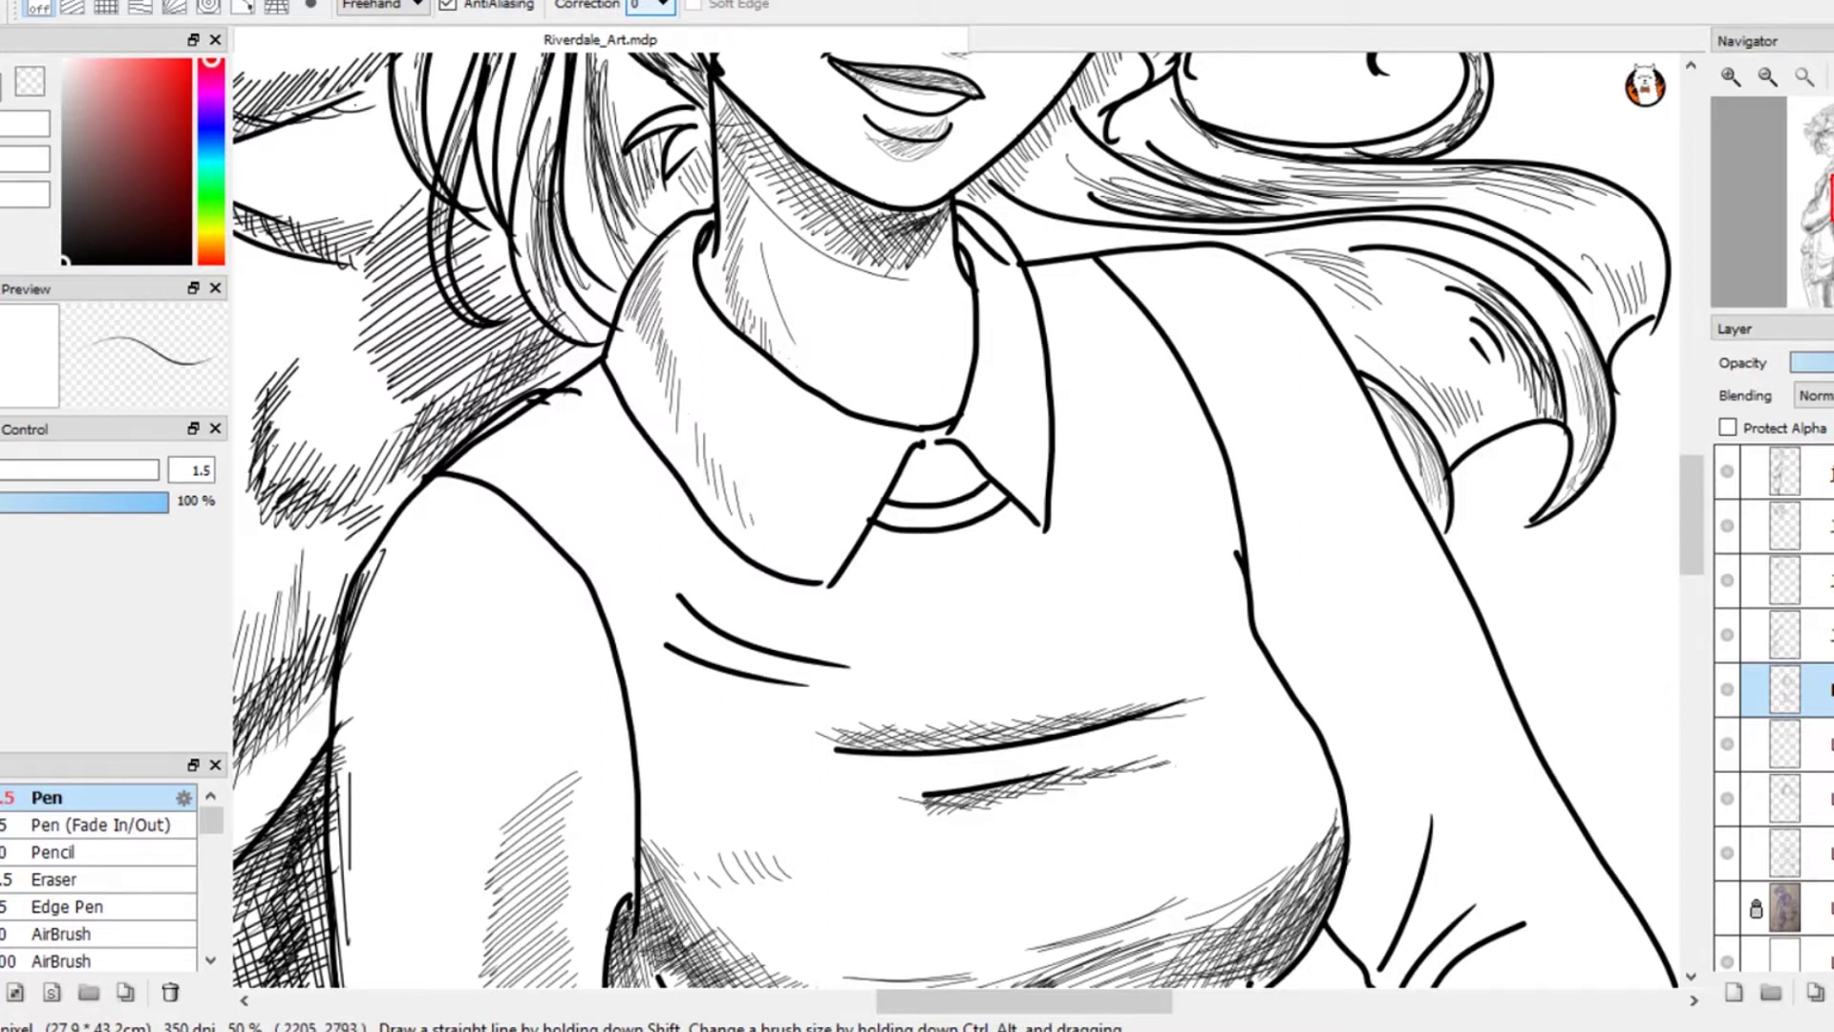
{"action": "left_click_drag", "start_coordinate": [929, 461], "coordinate": [893, 497]}
{"action": "left_click_drag", "start_coordinate": [935, 443], "coordinate": [927, 463]}
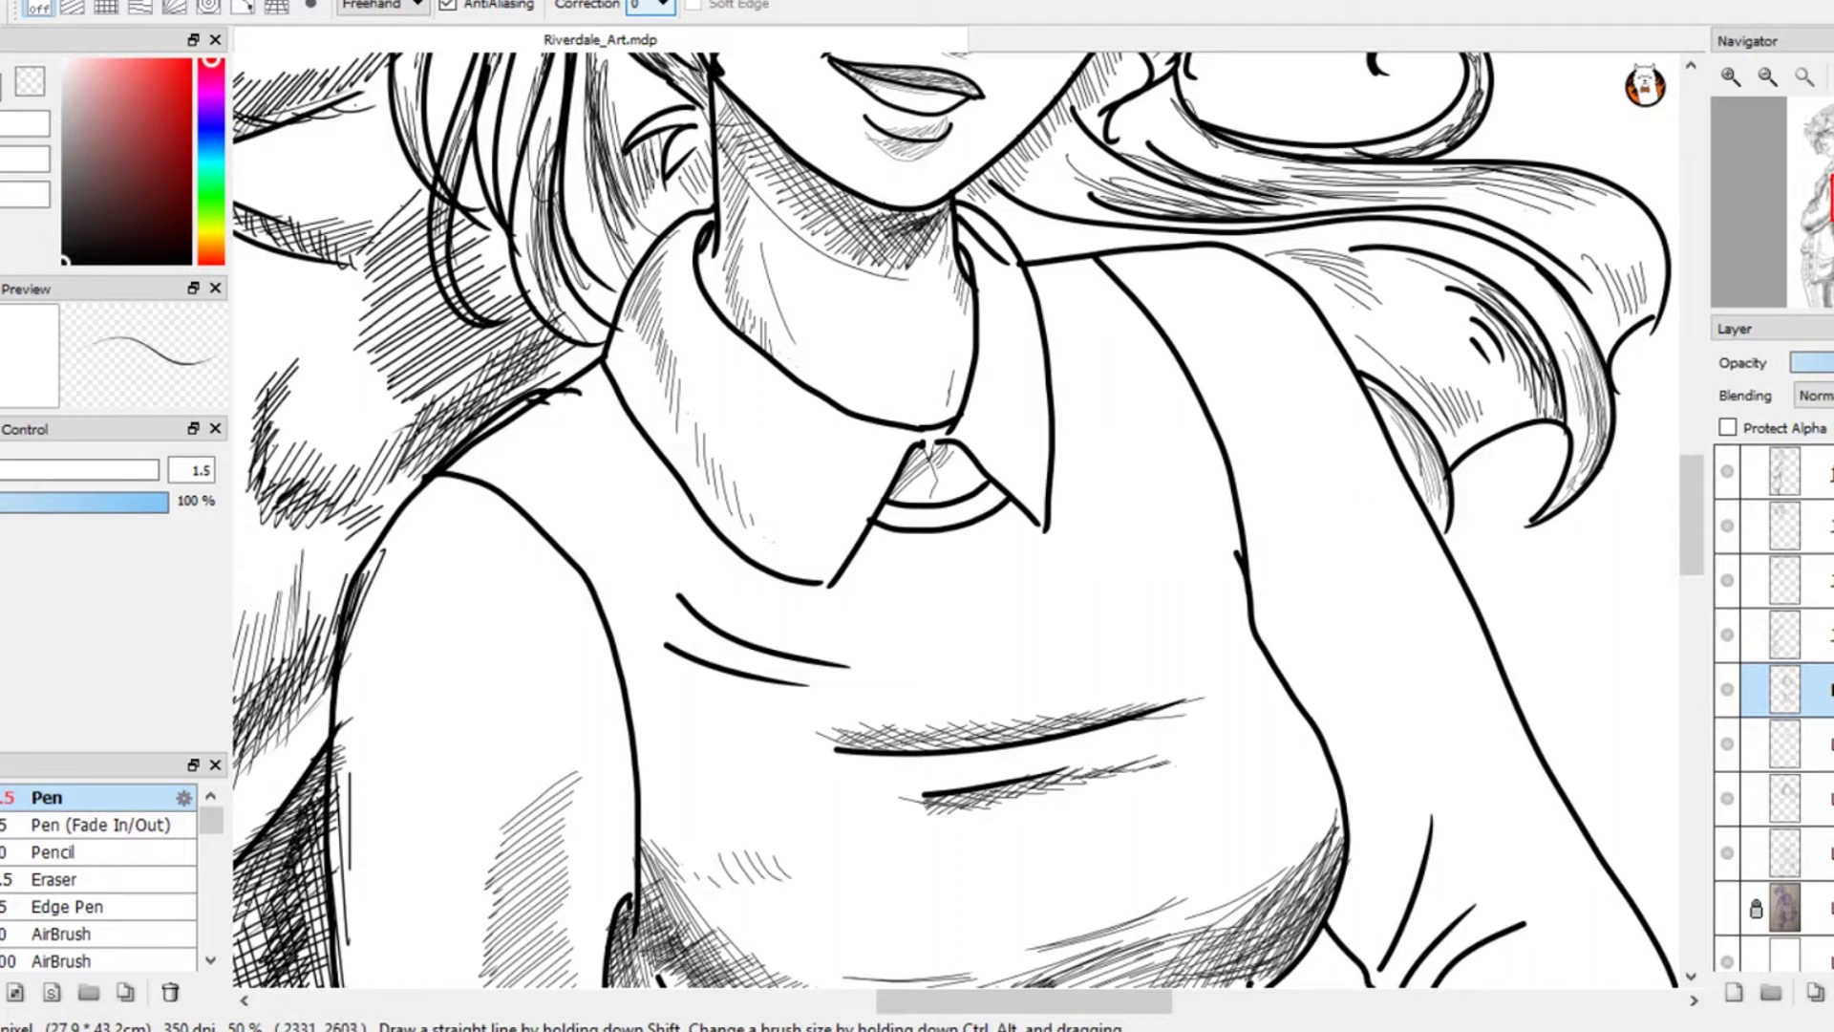
- Hatch the shading along the outer edge of the collar half nearer the bent arm
{"action": "left_click_drag", "start_coordinate": [1040, 468], "coordinate": [1033, 485]}
{"action": "mouse_move", "coordinate": [1011, 423]}
{"action": "left_mouse_down"}
{"action": "mouse_move", "coordinate": [1037, 472]}
{"action": "mouse_move", "coordinate": [1038, 445]}
{"action": "left_mouse_up"}
{"action": "left_click_drag", "start_coordinate": [1006, 373], "coordinate": [1042, 433]}
{"action": "left_click_drag", "start_coordinate": [1009, 360], "coordinate": [1041, 396]}
{"action": "mouse_move", "coordinate": [1022, 309]}
{"action": "left_mouse_down"}
{"action": "mouse_move", "coordinate": [1041, 371]}
{"action": "mouse_move", "coordinate": [1031, 468]}
{"action": "left_mouse_up"}
{"action": "key", "text": "e"}
{"action": "key", "text": "b"}
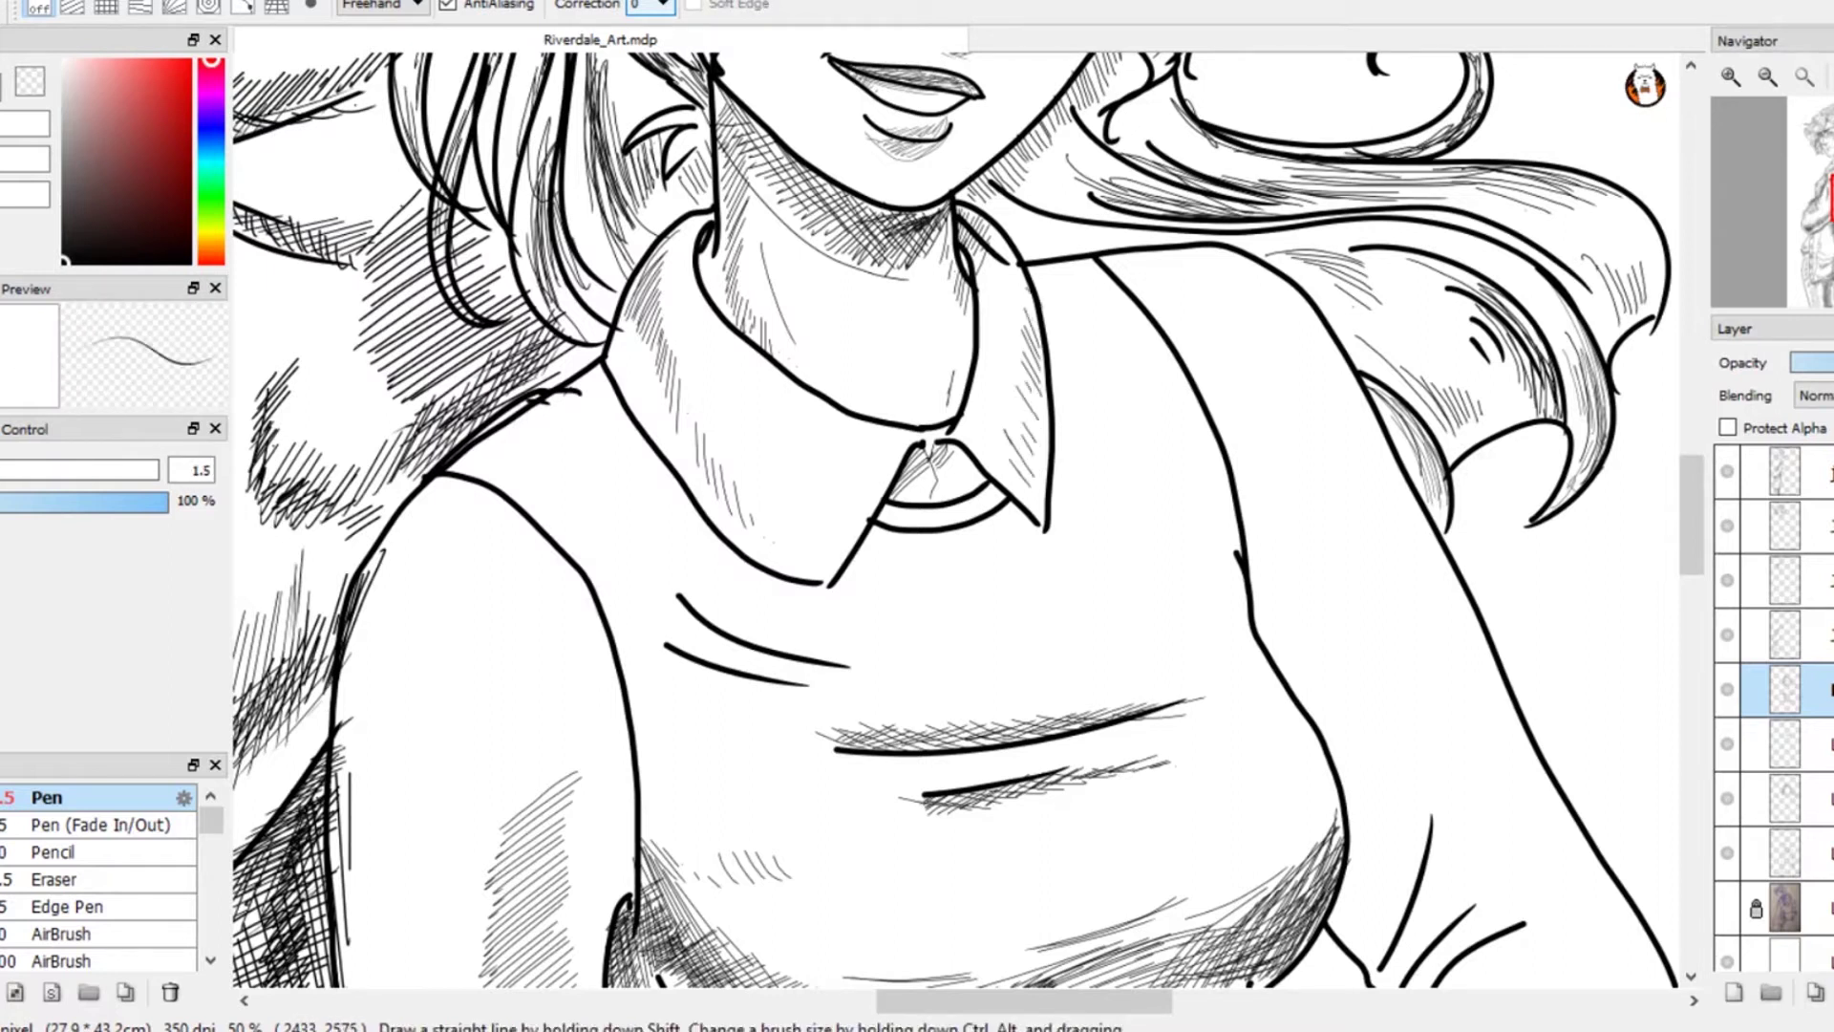
- Outline and hatch the shadow the straight-arm-side collar half casts on the sweater
{"action": "left_click_drag", "start_coordinate": [647, 263], "coordinate": [626, 328]}
{"action": "mouse_move", "coordinate": [633, 295]}
{"action": "left_mouse_down"}
{"action": "mouse_move", "coordinate": [620, 362]}
{"action": "mouse_move", "coordinate": [673, 497]}
{"action": "mouse_move", "coordinate": [818, 606]}
{"action": "left_mouse_up"}
{"action": "left_click_drag", "start_coordinate": [891, 532], "coordinate": [876, 559]}
{"action": "left_click_drag", "start_coordinate": [881, 537], "coordinate": [856, 580]}
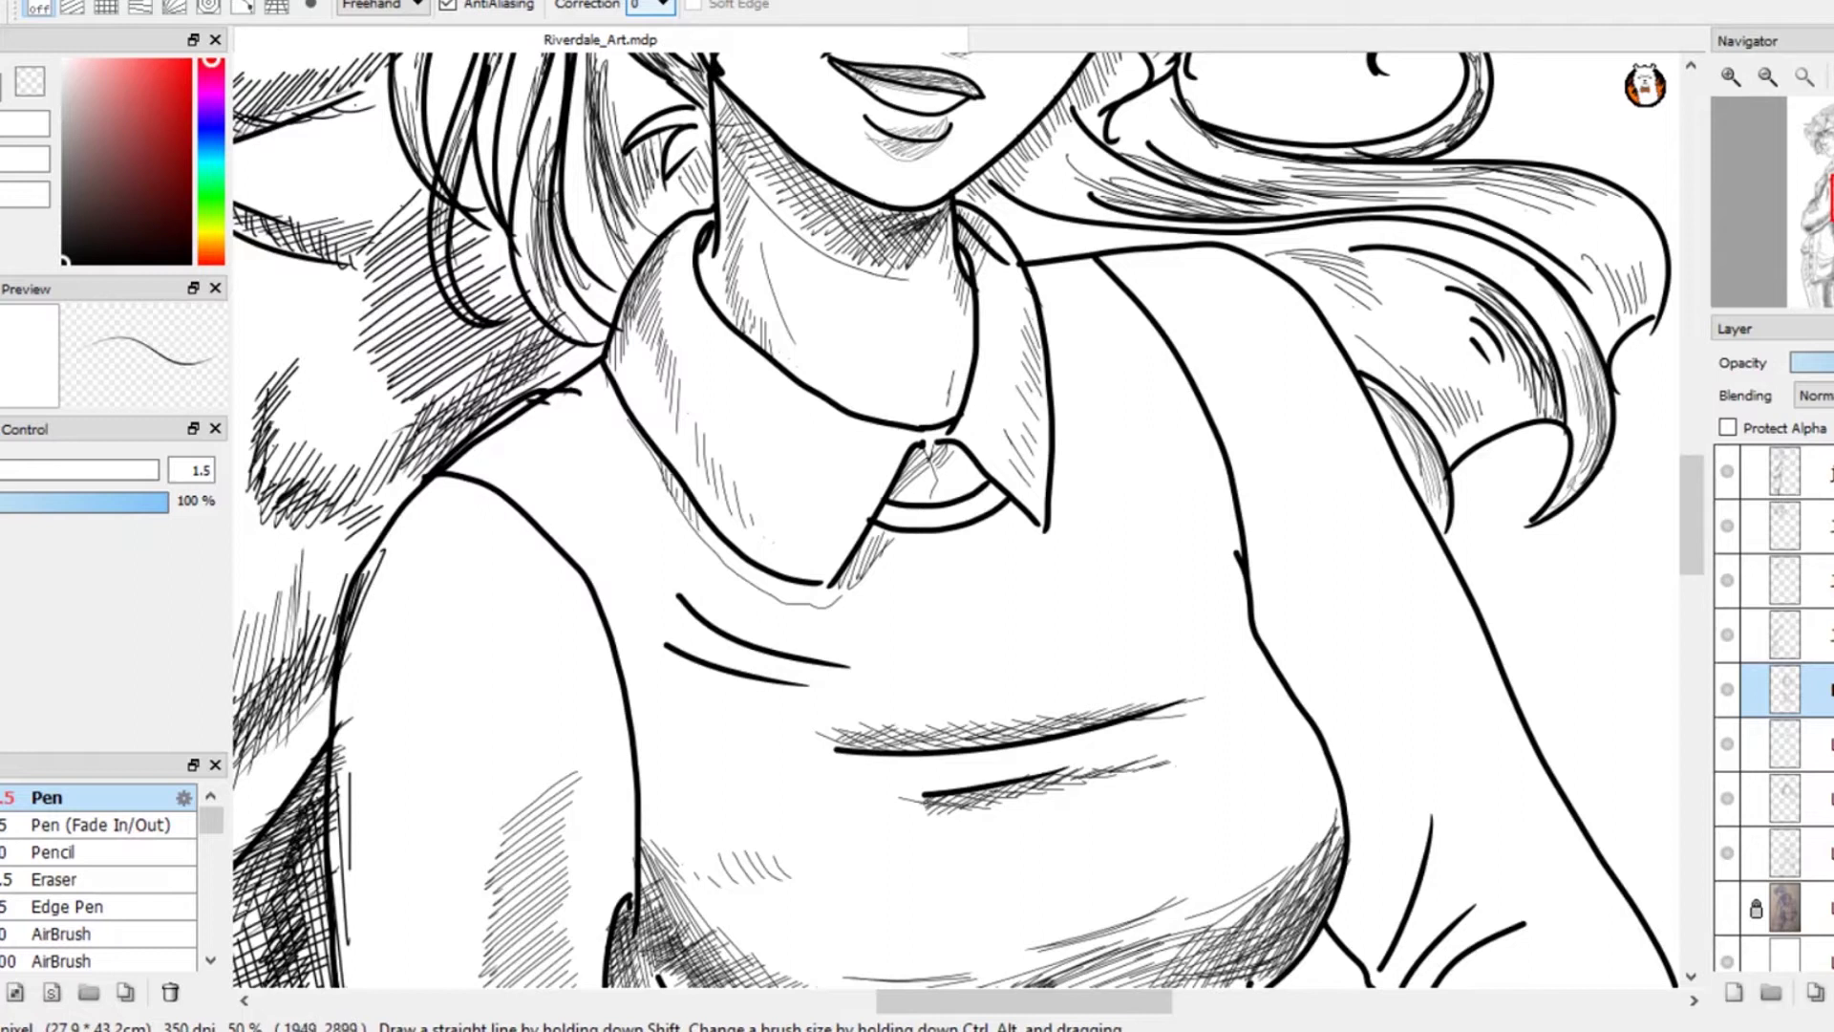
{"action": "left_click_drag", "start_coordinate": [785, 581], "coordinate": [778, 609]}
{"action": "left_click_drag", "start_coordinate": [804, 586], "coordinate": [798, 609]}
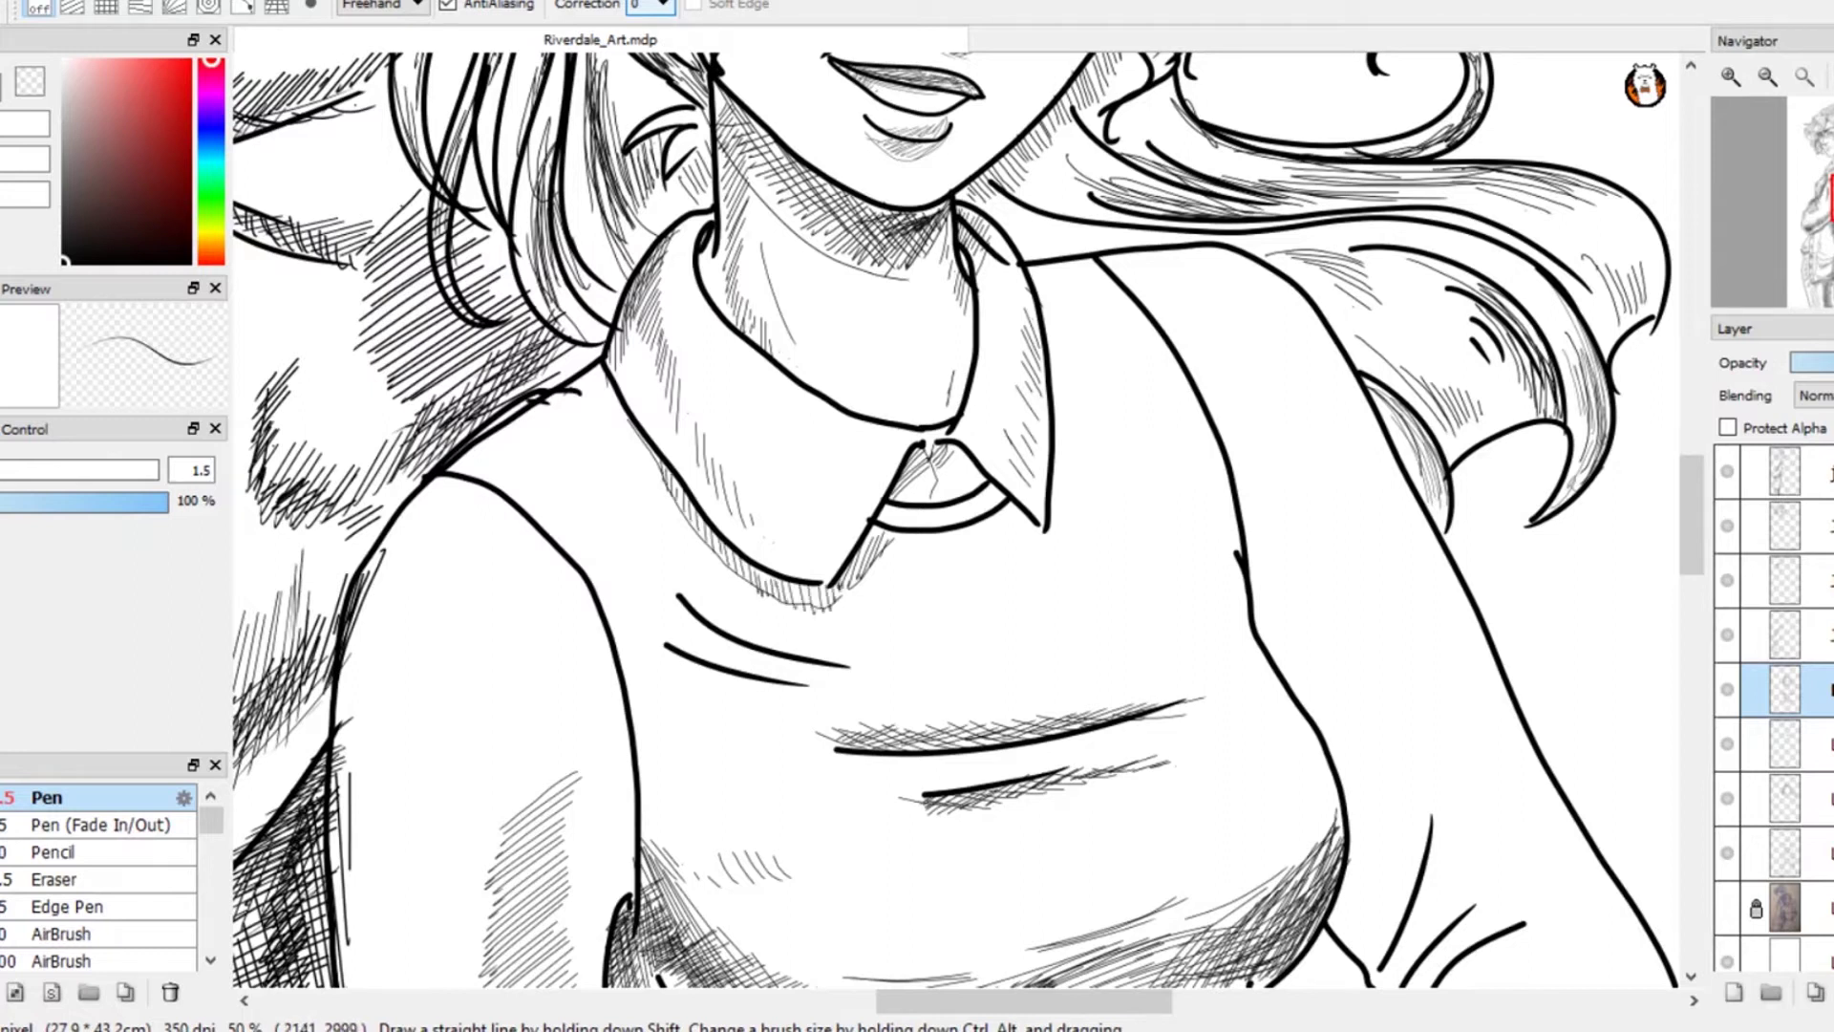
- Darken the cast shadow along both edges of the same collar point and undo the last stroke
{"action": "mouse_move", "coordinate": [702, 473]}
{"action": "left_mouse_down"}
{"action": "mouse_move", "coordinate": [683, 535]}
{"action": "mouse_move", "coordinate": [765, 590]}
{"action": "left_mouse_up"}
{"action": "left_click_drag", "start_coordinate": [897, 506], "coordinate": [862, 555]}
{"action": "left_click_drag", "start_coordinate": [912, 469], "coordinate": [864, 560]}
{"action": "left_click_drag", "start_coordinate": [915, 455], "coordinate": [892, 502]}
{"action": "key", "text": "ctrl+z"}
- Cross-hatch the sweater's neckline trim and the other collar point's shadow, and add short ticks along the sleeve seams
{"action": "mouse_move", "coordinate": [1037, 544]}
{"action": "left_mouse_down"}
{"action": "mouse_move", "coordinate": [1071, 476]}
{"action": "mouse_move", "coordinate": [934, 525]}
{"action": "left_mouse_up"}
{"action": "mouse_move", "coordinate": [995, 489]}
{"action": "left_mouse_down"}
{"action": "mouse_move", "coordinate": [965, 520]}
{"action": "mouse_move", "coordinate": [899, 526]}
{"action": "left_mouse_up"}
{"action": "left_click_drag", "start_coordinate": [978, 506], "coordinate": [939, 523]}
{"action": "left_click_drag", "start_coordinate": [463, 507], "coordinate": [581, 322]}
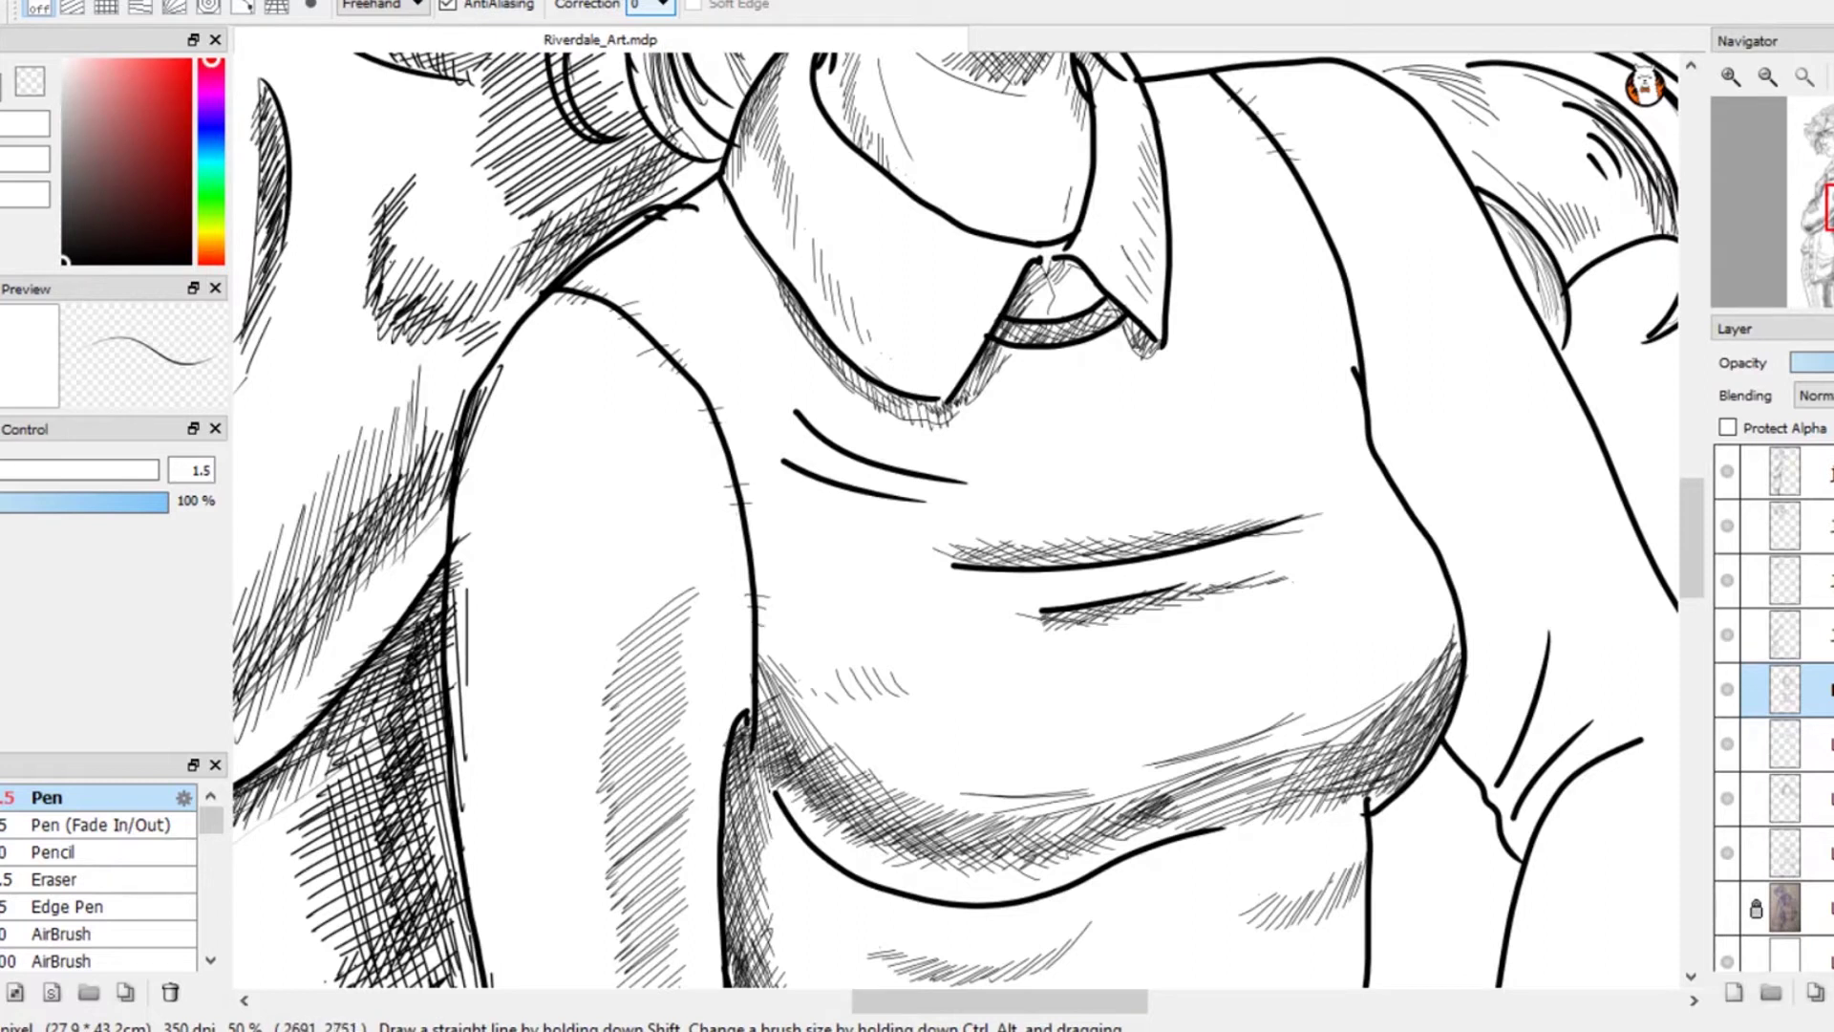
- Hatch the straight arm's elbow folds and the sleeve's outer edge just below them
{"action": "left_click_drag", "start_coordinate": [645, 908], "coordinate": [893, 311]}
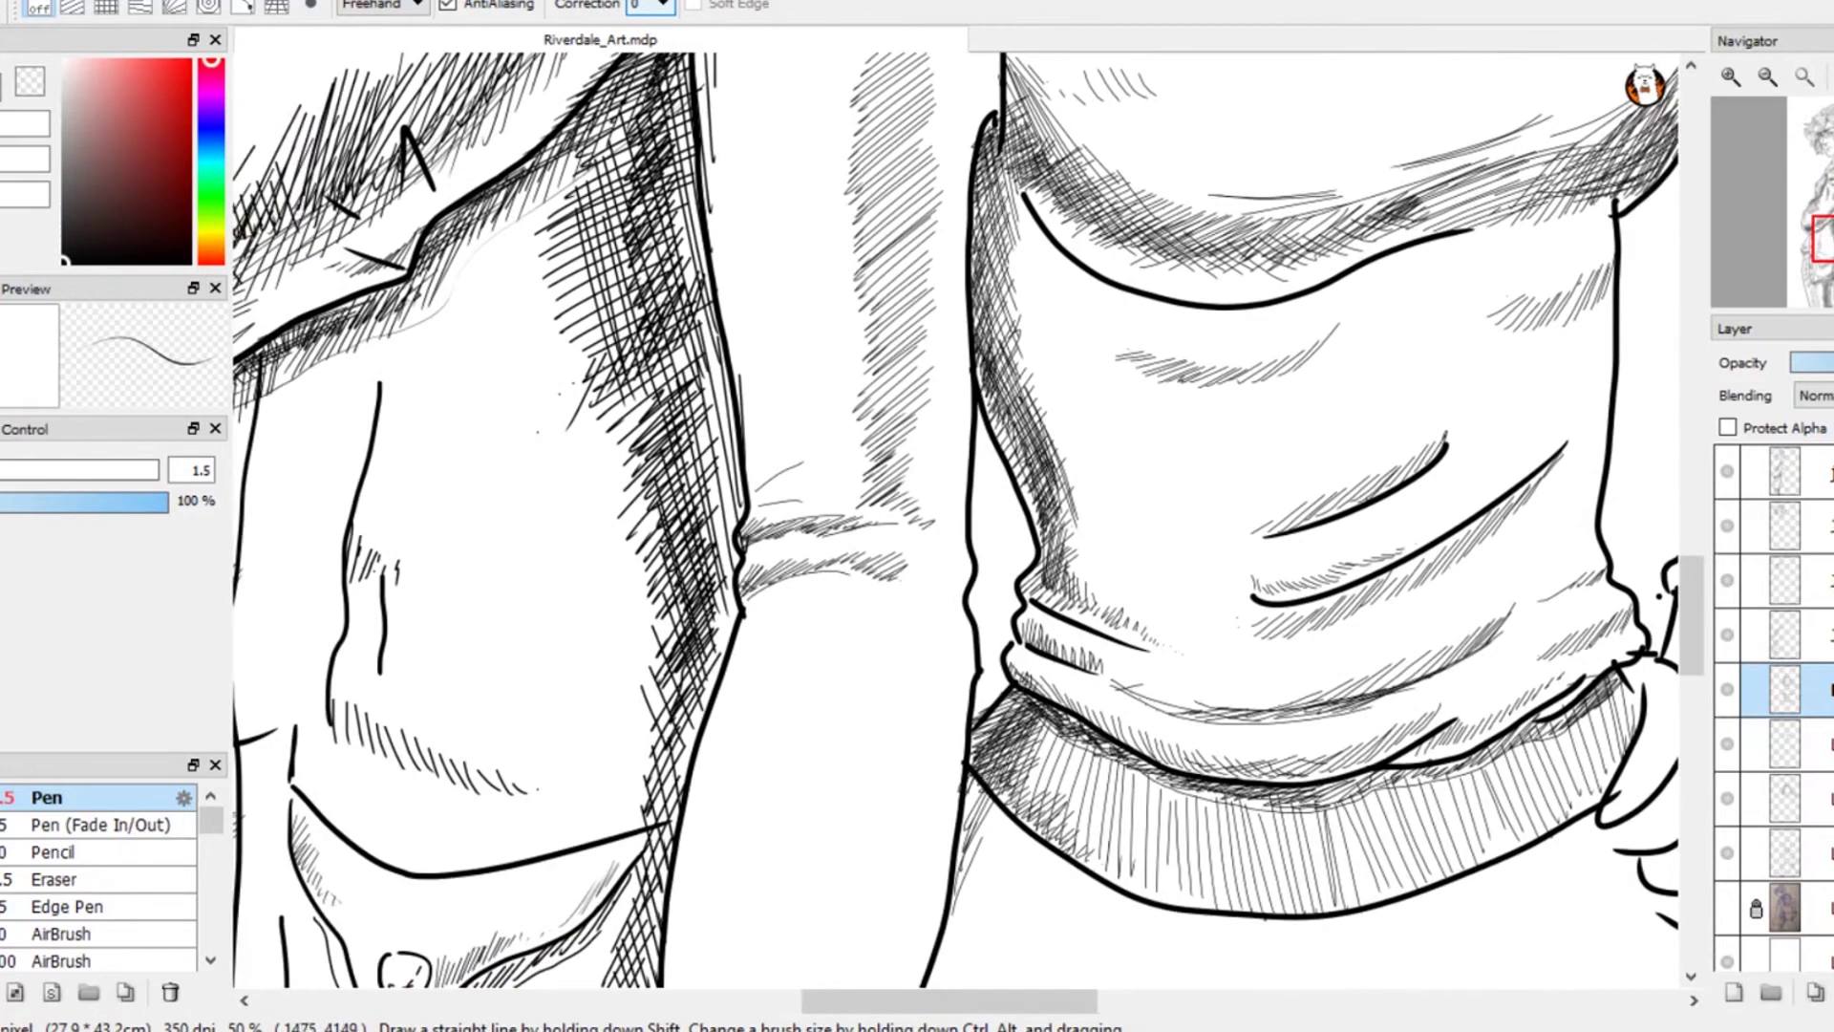
{"action": "left_click_drag", "start_coordinate": [803, 579], "coordinate": [905, 562]}
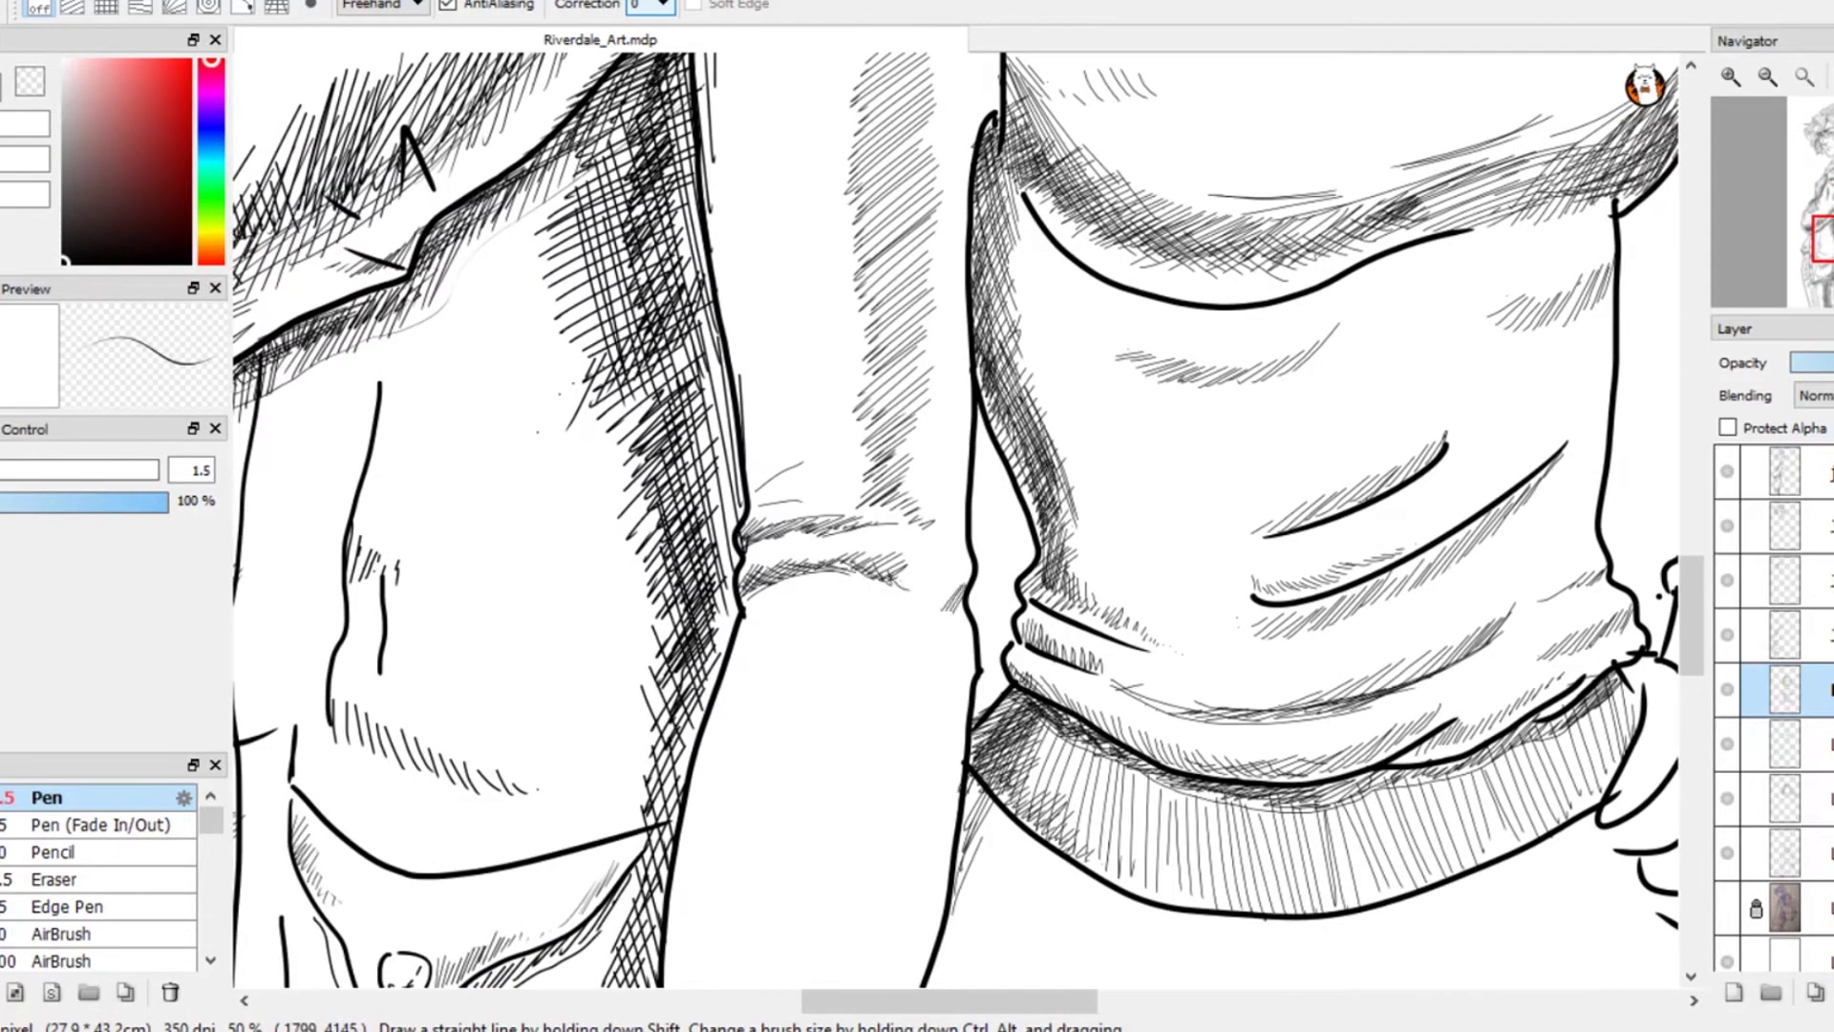
{"action": "left_click_drag", "start_coordinate": [759, 605], "coordinate": [735, 638]}
{"action": "left_click_drag", "start_coordinate": [757, 614], "coordinate": [698, 761]}
{"action": "left_click_drag", "start_coordinate": [767, 788], "coordinate": [801, 534]}
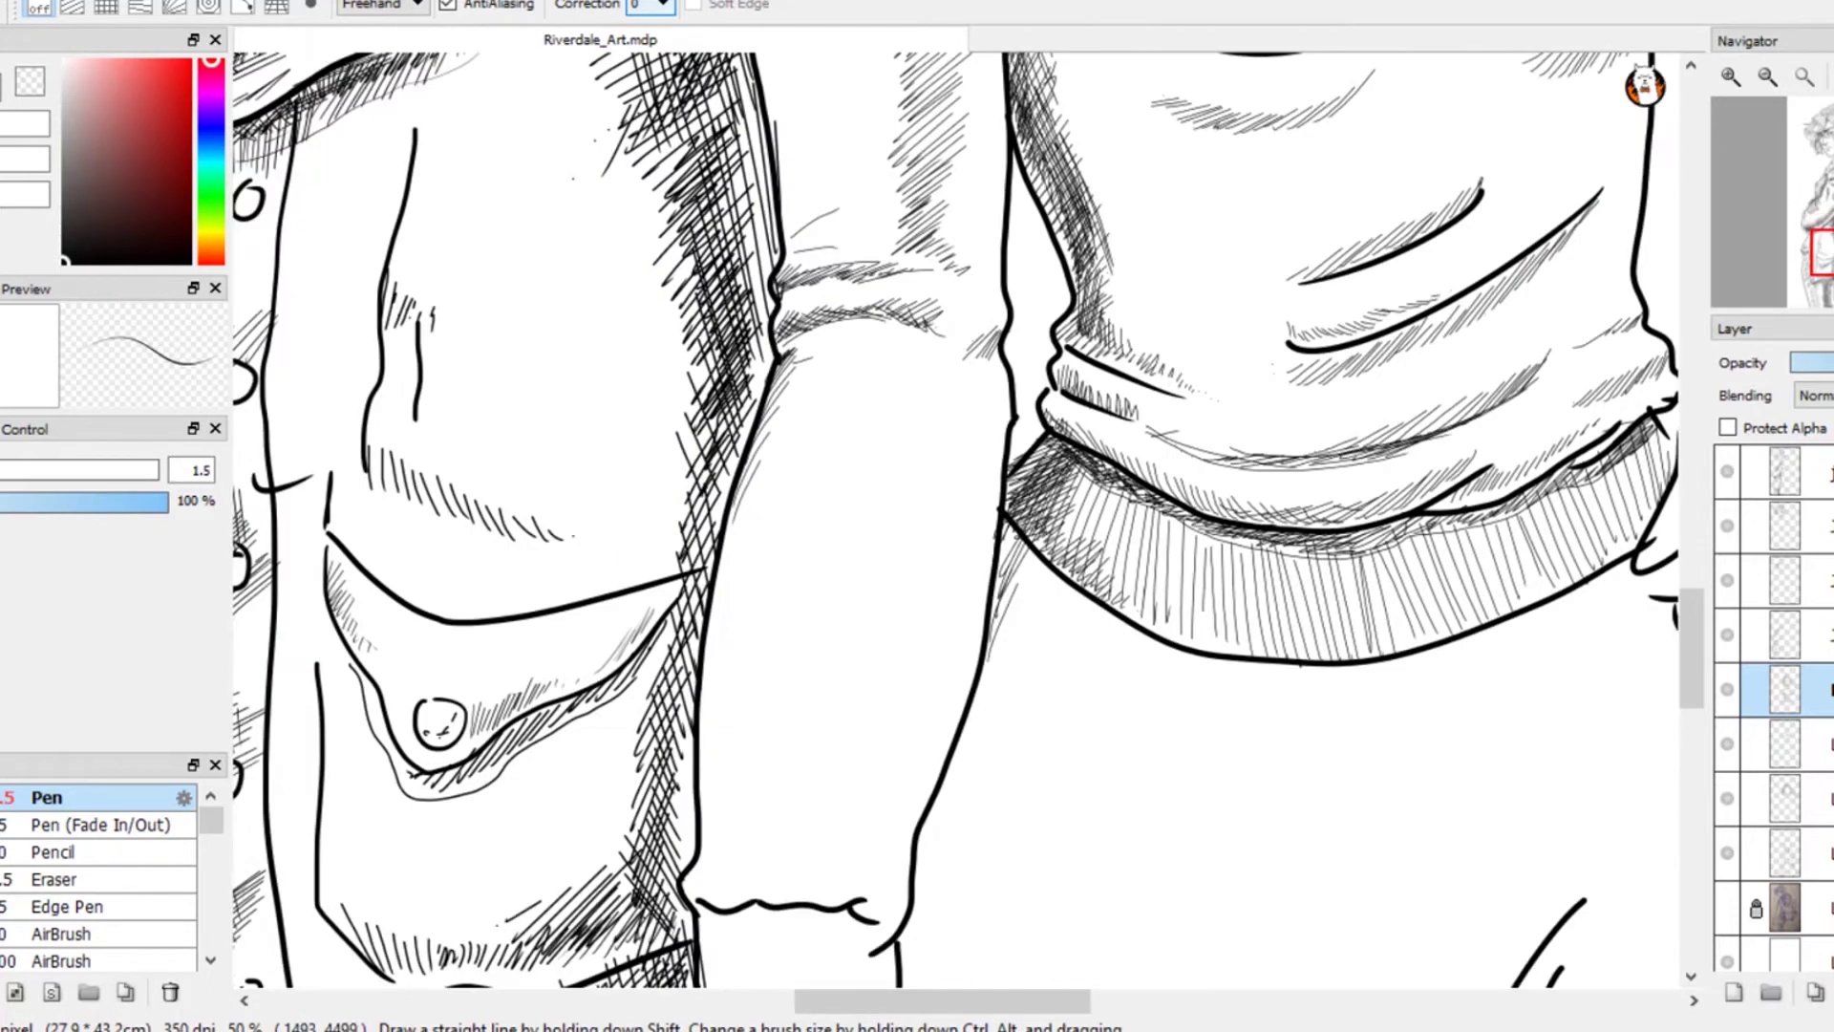
- Hatch the torso-side edge of the straight arm's forearm from below the elbow down to the cuff
{"action": "mouse_move", "coordinate": [1001, 430]}
{"action": "left_mouse_down"}
{"action": "mouse_move", "coordinate": [989, 568]}
{"action": "mouse_move", "coordinate": [918, 808]}
{"action": "left_mouse_up"}
{"action": "left_click_drag", "start_coordinate": [922, 776], "coordinate": [900, 913]}
{"action": "left_click_drag", "start_coordinate": [899, 867], "coordinate": [870, 927]}
{"action": "left_click_drag", "start_coordinate": [997, 460], "coordinate": [977, 508]}
{"action": "left_click_drag", "start_coordinate": [996, 483], "coordinate": [965, 604]}
{"action": "left_click_drag", "start_coordinate": [982, 581], "coordinate": [942, 703]}
{"action": "left_click_drag", "start_coordinate": [959, 684], "coordinate": [908, 783]}
{"action": "mouse_move", "coordinate": [990, 437]}
{"action": "left_mouse_down"}
{"action": "mouse_move", "coordinate": [948, 566]}
{"action": "mouse_move", "coordinate": [944, 539]}
{"action": "left_mouse_up"}
{"action": "mouse_move", "coordinate": [988, 448]}
{"action": "left_mouse_down"}
{"action": "mouse_move", "coordinate": [925, 526]}
{"action": "mouse_move", "coordinate": [920, 512]}
{"action": "left_mouse_up"}
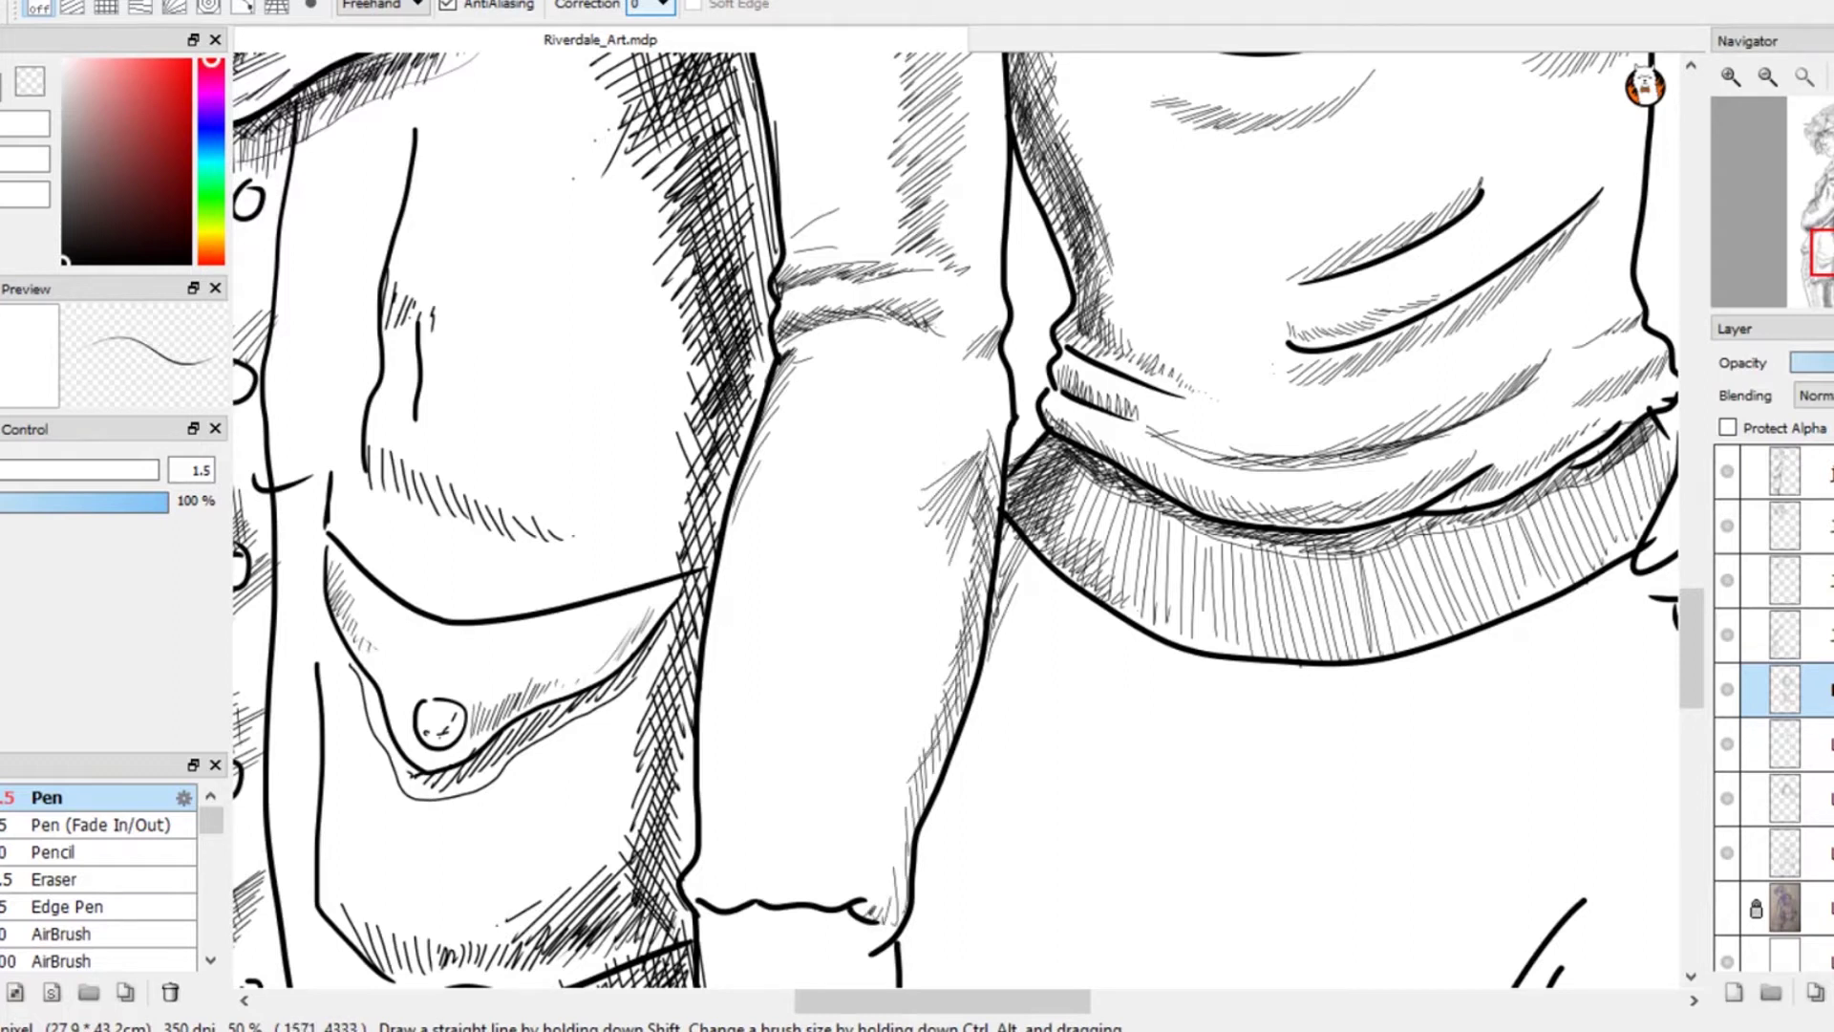
{"action": "key", "text": "ctrl+z"}
{"action": "key", "text": "ctrl+z"}
{"action": "key", "text": "ctrl+z"}
{"action": "key", "text": "ctrl+z"}
- Hatch the jacket-side edge of the same forearm with long slanted strokes, denser just below the elbow
{"action": "left_click_drag", "start_coordinate": [827, 356], "coordinate": [772, 420]}
{"action": "mouse_move", "coordinate": [833, 382]}
{"action": "left_mouse_down"}
{"action": "mouse_move", "coordinate": [765, 449]}
{"action": "mouse_move", "coordinate": [751, 507]}
{"action": "left_mouse_up"}
{"action": "left_click_drag", "start_coordinate": [812, 459], "coordinate": [722, 611]}
{"action": "left_click_drag", "start_coordinate": [755, 573], "coordinate": [713, 692]}
{"action": "left_click_drag", "start_coordinate": [788, 361], "coordinate": [776, 430]}
{"action": "left_click_drag", "start_coordinate": [777, 384], "coordinate": [745, 530]}
{"action": "left_click_drag", "start_coordinate": [749, 487], "coordinate": [734, 573]}
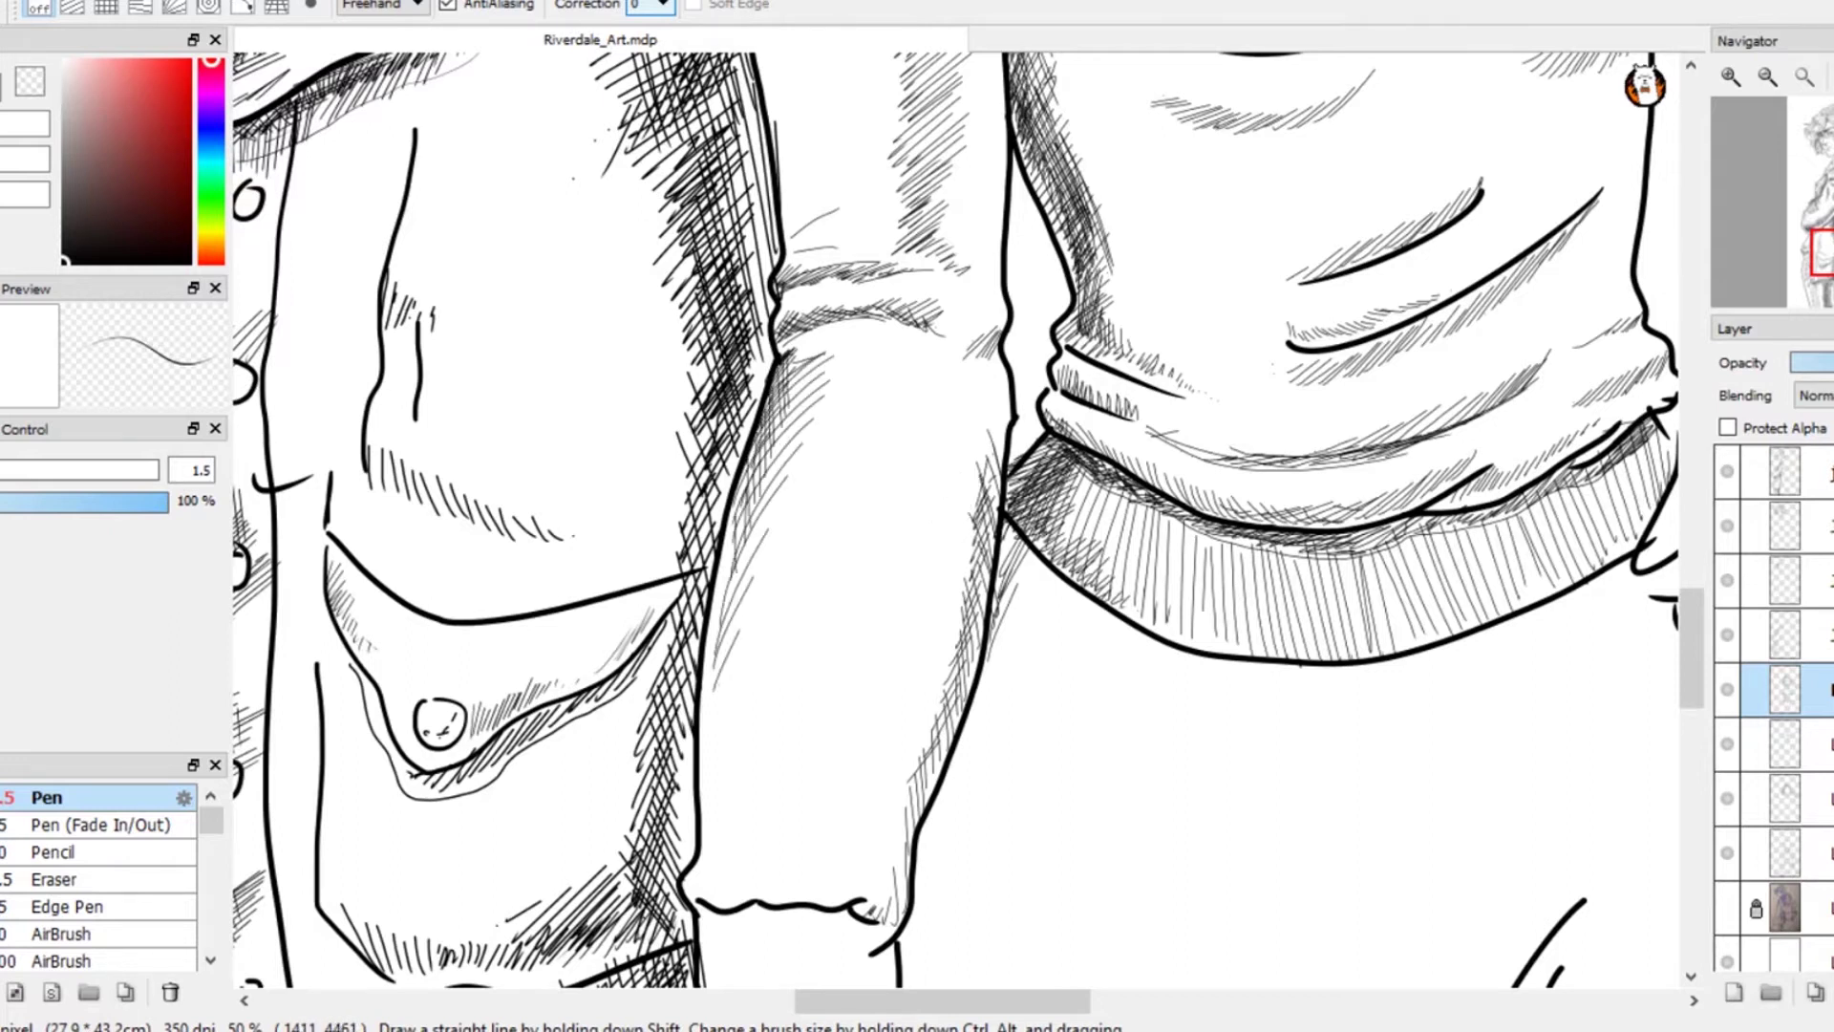
- Fill the straight arm's cuff with lengthwise ribbing lines from the sleeve gathers to the cuff's lower edge
{"action": "left_click_drag", "start_coordinate": [803, 770], "coordinate": [860, 476]}
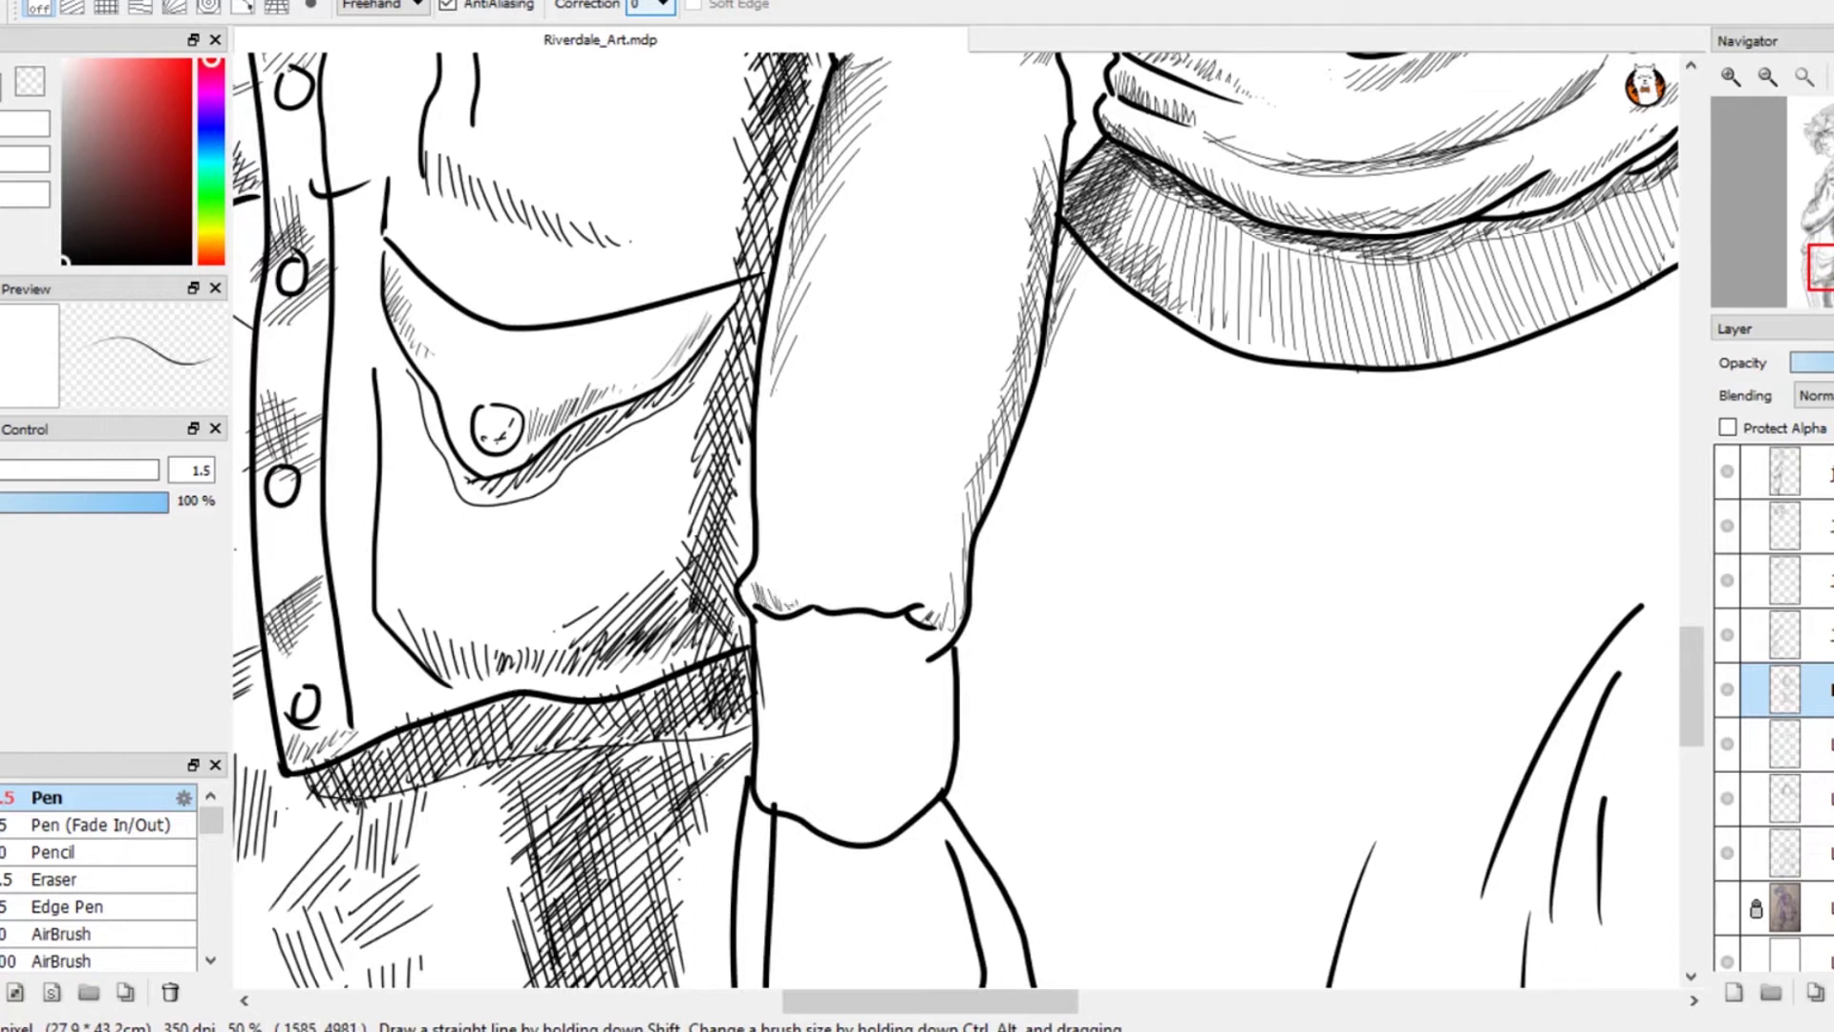
{"action": "left_click_drag", "start_coordinate": [765, 625], "coordinate": [764, 798]}
{"action": "mouse_move", "coordinate": [782, 621]}
{"action": "left_mouse_down"}
{"action": "mouse_move", "coordinate": [786, 812]}
{"action": "mouse_move", "coordinate": [801, 812]}
{"action": "left_mouse_up"}
{"action": "mouse_move", "coordinate": [823, 625]}
{"action": "left_mouse_down"}
{"action": "mouse_move", "coordinate": [828, 820]}
{"action": "mouse_move", "coordinate": [849, 823]}
{"action": "left_mouse_up"}
{"action": "mouse_move", "coordinate": [874, 641]}
{"action": "left_mouse_down"}
{"action": "mouse_move", "coordinate": [877, 822]}
{"action": "mouse_move", "coordinate": [894, 814]}
{"action": "left_mouse_up"}
{"action": "left_click_drag", "start_coordinate": [908, 660], "coordinate": [917, 795]}
{"action": "left_click_drag", "start_coordinate": [933, 660], "coordinate": [935, 781]}
{"action": "left_click_drag", "start_coordinate": [948, 650], "coordinate": [946, 765]}
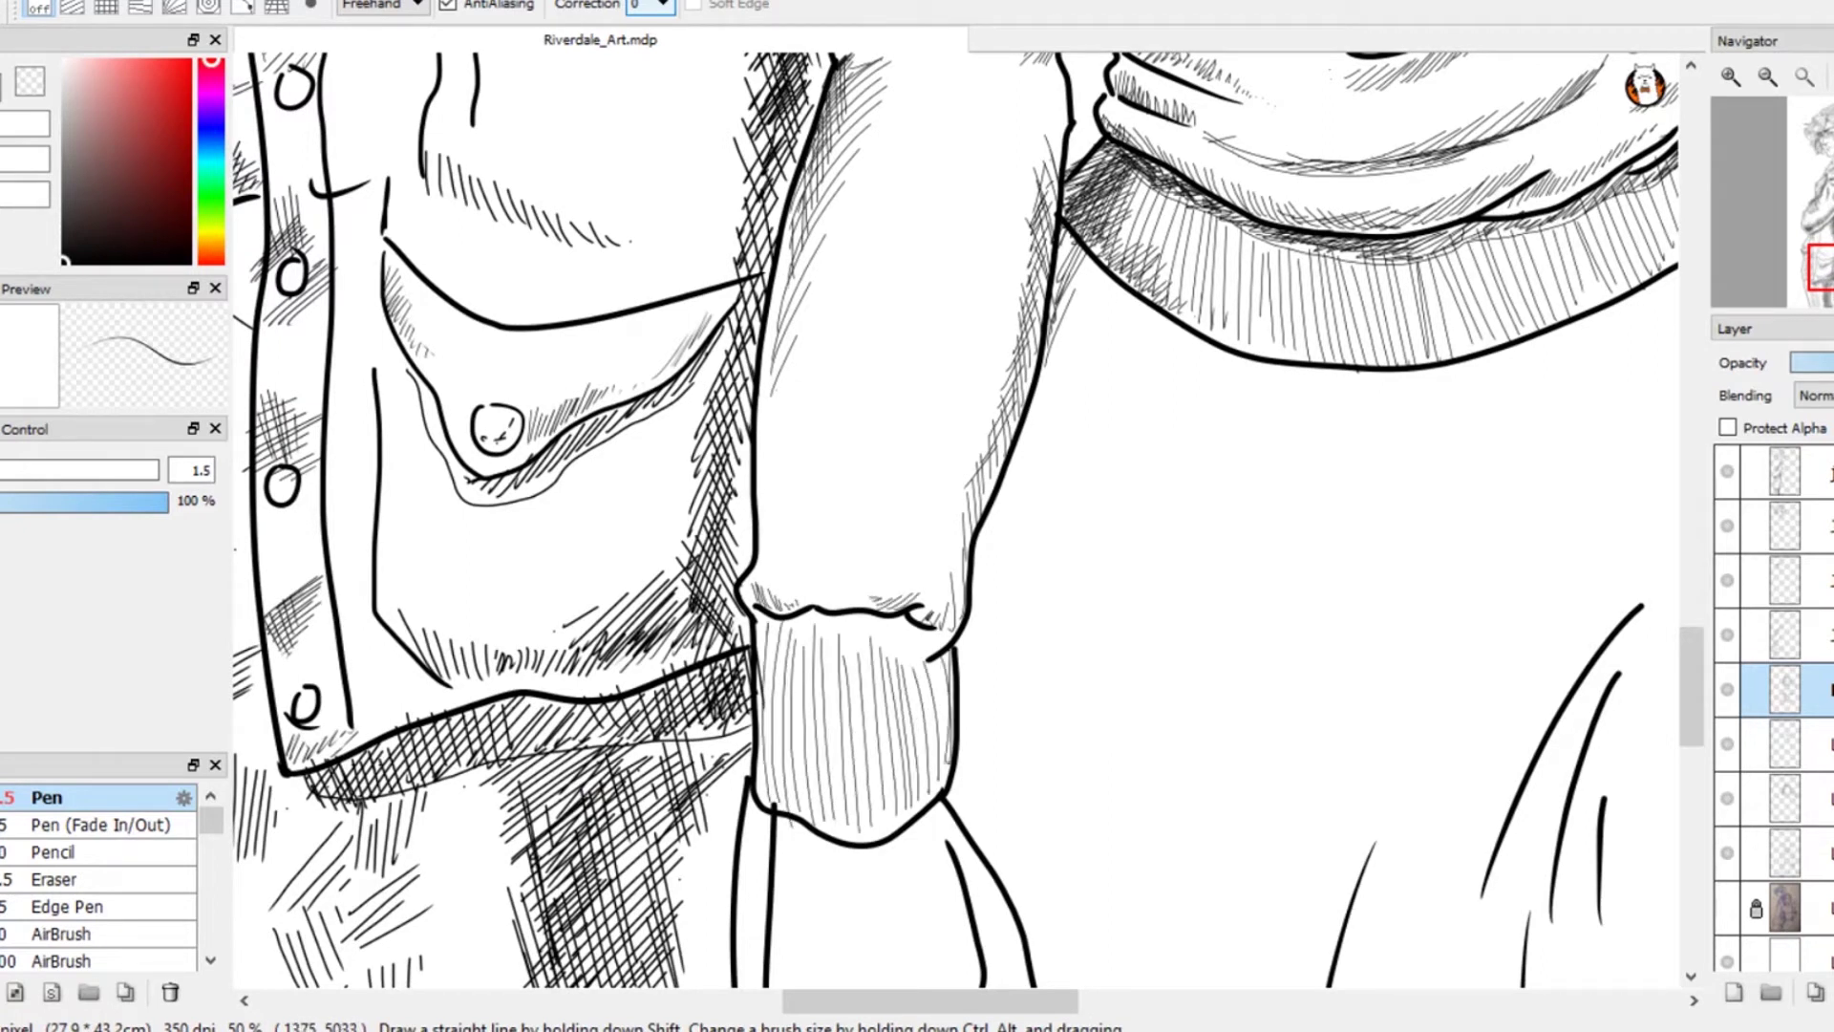
- Hatch a narrow shadow across the top of the cuff, directly beneath the gathered sleeve edge
{"action": "left_click_drag", "start_coordinate": [796, 616], "coordinate": [824, 636]}
{"action": "left_click_drag", "start_coordinate": [831, 623], "coordinate": [929, 637]}
{"action": "mouse_move", "coordinate": [855, 619]}
{"action": "left_mouse_down"}
{"action": "mouse_move", "coordinate": [895, 637]}
{"action": "mouse_move", "coordinate": [874, 629]}
{"action": "left_mouse_up"}
{"action": "left_click_drag", "start_coordinate": [828, 617], "coordinate": [889, 631]}
- Darken both sides of the cuff with short slanted hatching over the ribbing lines
{"action": "left_click_drag", "start_coordinate": [777, 637], "coordinate": [758, 661]}
{"action": "left_click_drag", "start_coordinate": [784, 650], "coordinate": [758, 704]}
{"action": "left_click_drag", "start_coordinate": [786, 691], "coordinate": [760, 756]}
{"action": "left_click_drag", "start_coordinate": [789, 740], "coordinate": [768, 801]}
{"action": "left_click_drag", "start_coordinate": [806, 768], "coordinate": [783, 806]}
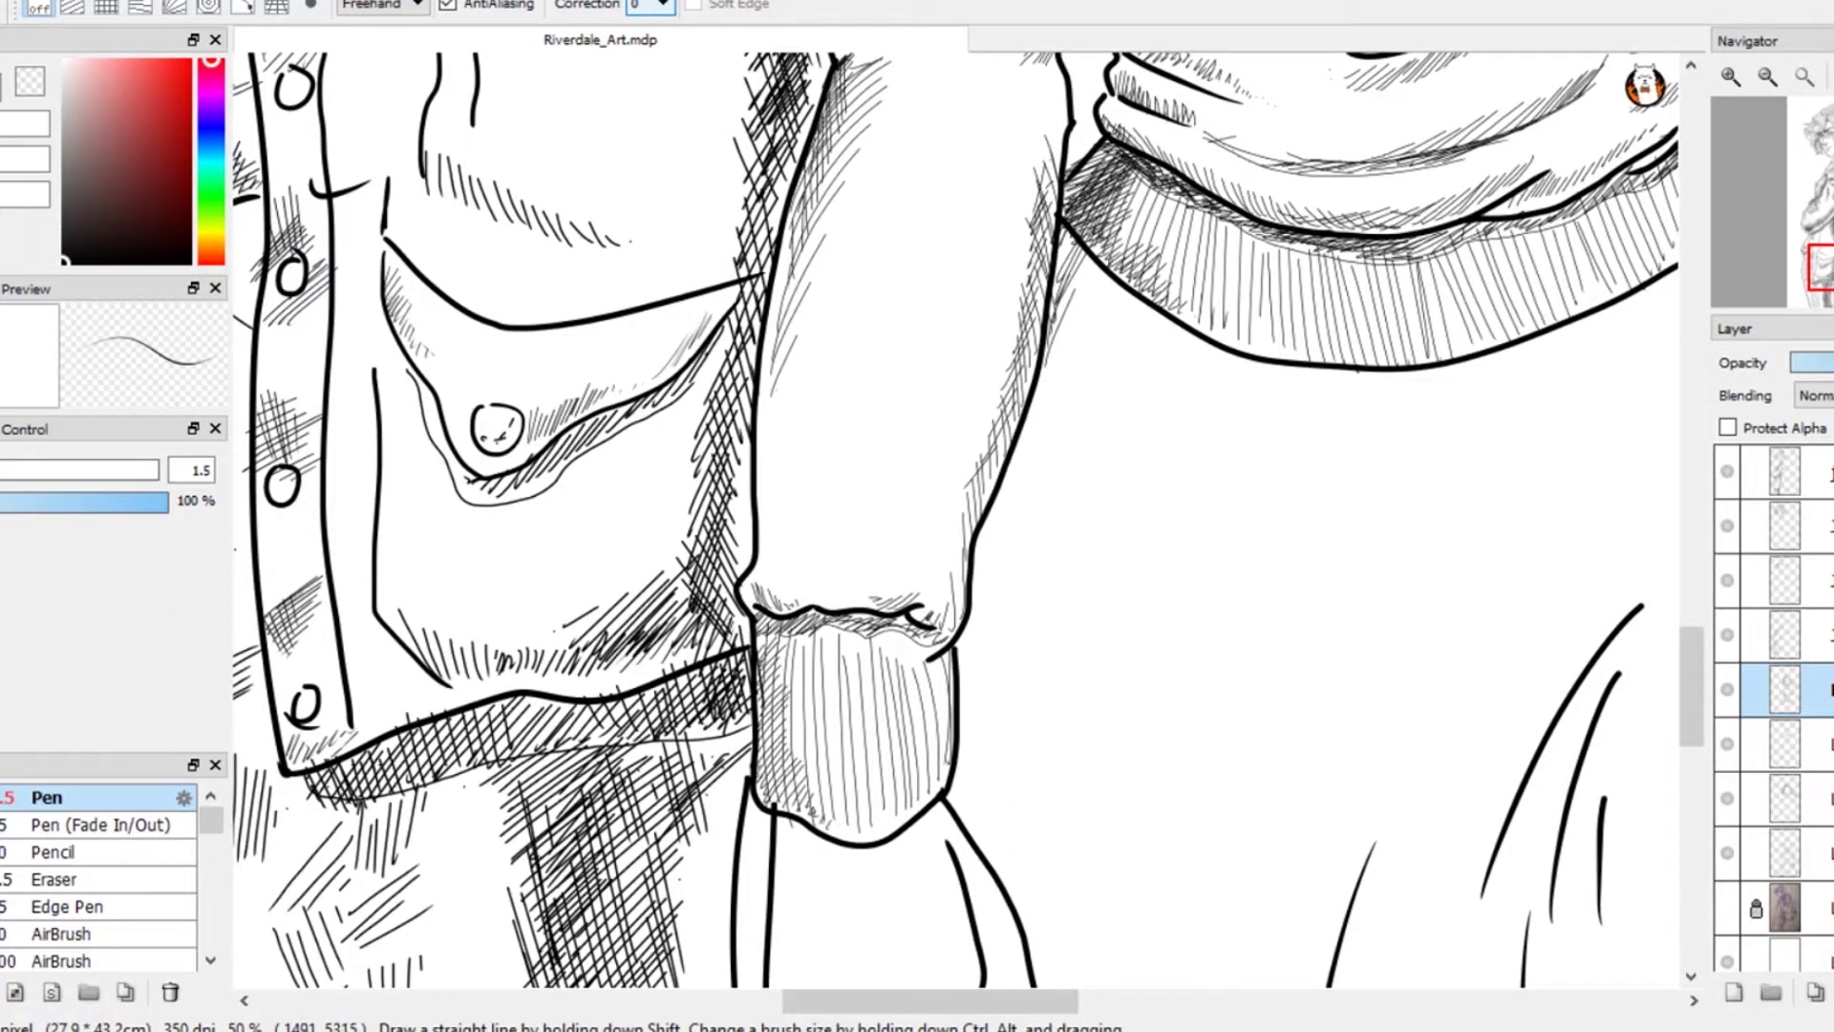
{"action": "left_click_drag", "start_coordinate": [946, 669], "coordinate": [922, 736]}
{"action": "left_click_drag", "start_coordinate": [938, 712], "coordinate": [914, 780]}
{"action": "left_click_drag", "start_coordinate": [942, 762], "coordinate": [898, 807]}
{"action": "left_click_drag", "start_coordinate": [763, 707], "coordinate": [777, 758]}
{"action": "left_click_drag", "start_coordinate": [764, 738], "coordinate": [778, 779]}
- Outline and hatch the curved shadow the cuff casts on the back of the hand
{"action": "scroll", "coordinate": [956, 516], "scroll_direction": "down", "scroll_amount": 5}
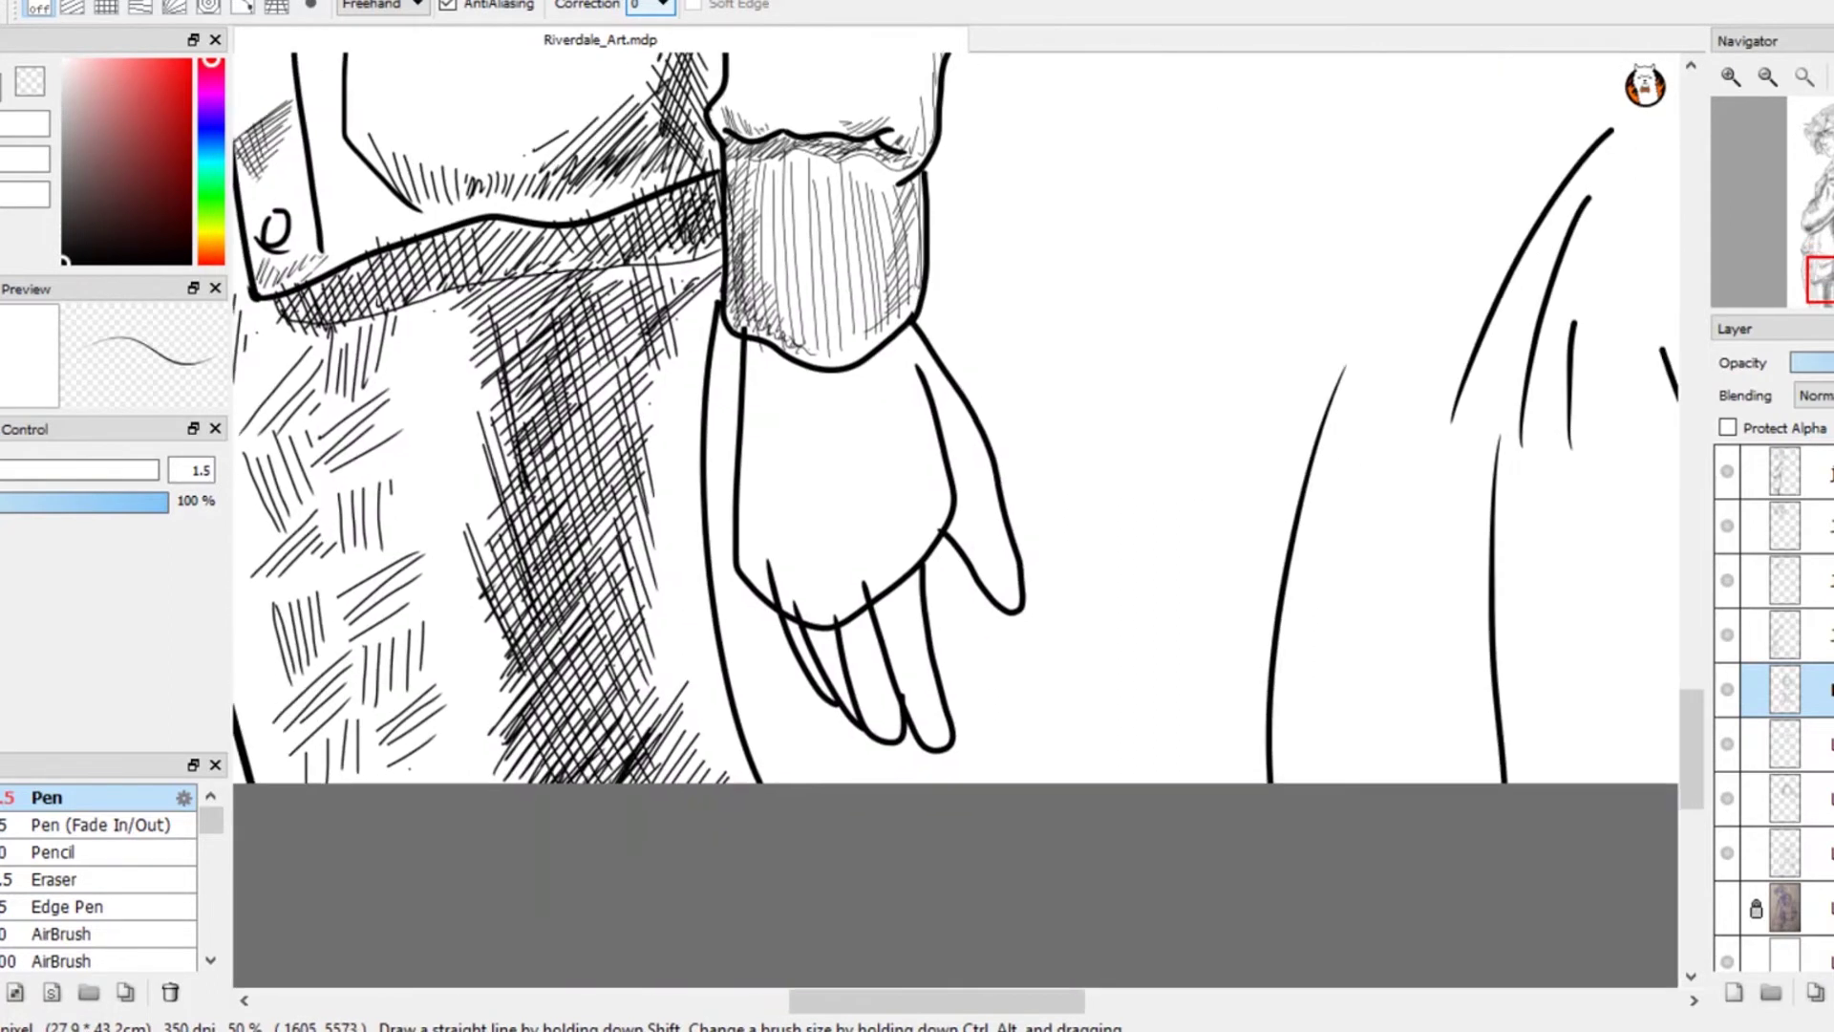
{"action": "left_click_drag", "start_coordinate": [764, 384], "coordinate": [875, 368]}
{"action": "left_click_drag", "start_coordinate": [922, 342], "coordinate": [874, 376]}
{"action": "left_click_drag", "start_coordinate": [903, 336], "coordinate": [816, 387]}
{"action": "left_click_drag", "start_coordinate": [831, 367], "coordinate": [778, 382]}
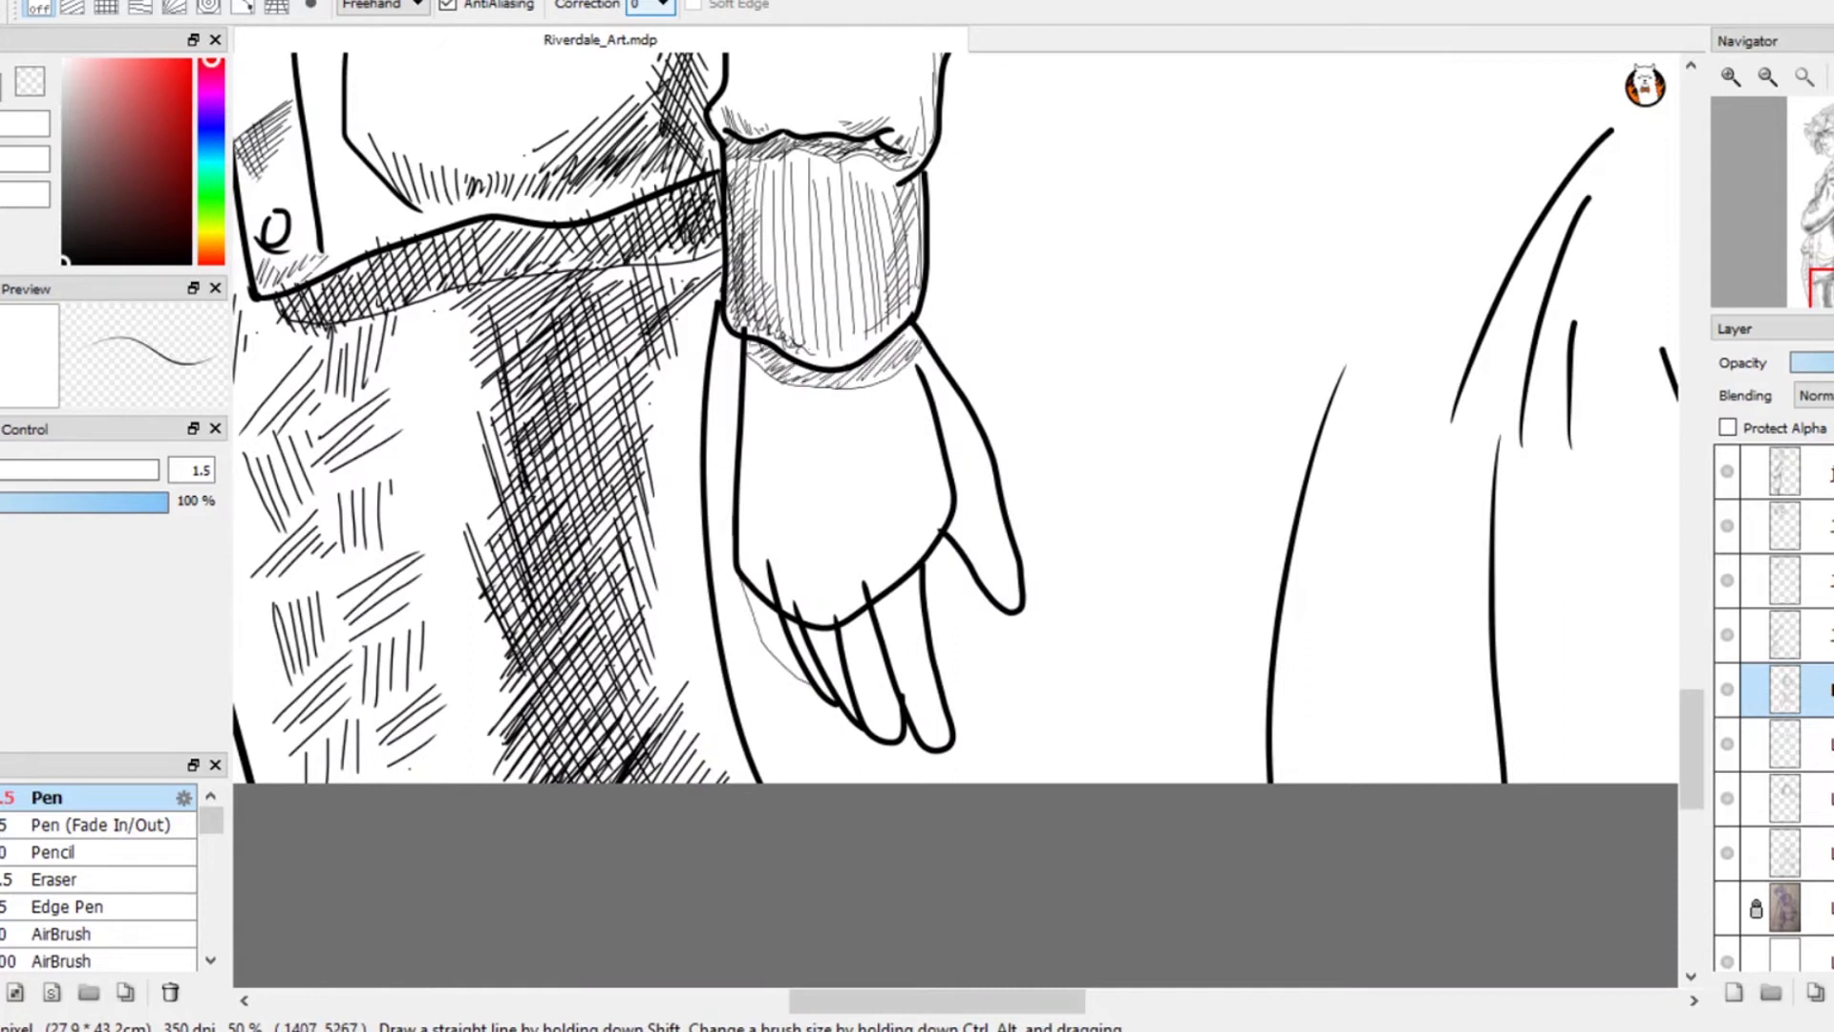
- Hatch the straight arm's shadow on the skirt with long diagonal strokes from the sweater hem down to the hand
{"action": "left_click_drag", "start_coordinate": [1127, 363], "coordinate": [735, 707]}
{"action": "left_click_drag", "start_coordinate": [677, 132], "coordinate": [631, 164]}
{"action": "mouse_move", "coordinate": [705, 159]}
{"action": "left_mouse_down"}
{"action": "mouse_move", "coordinate": [626, 215]}
{"action": "mouse_move", "coordinate": [600, 301]}
{"action": "left_mouse_up"}
{"action": "left_click_drag", "start_coordinate": [748, 224], "coordinate": [573, 368]}
{"action": "left_click_drag", "start_coordinate": [747, 279], "coordinate": [558, 445]}
{"action": "left_click_drag", "start_coordinate": [719, 365], "coordinate": [556, 573]}
{"action": "left_click_drag", "start_coordinate": [697, 499], "coordinate": [585, 716]}
{"action": "mouse_move", "coordinate": [670, 590]}
{"action": "left_mouse_down"}
{"action": "mouse_move", "coordinate": [609, 771]}
{"action": "mouse_move", "coordinate": [627, 804]}
{"action": "left_mouse_up"}
- Cross-hatch the arm's shadow on the skirt with strokes in an opposing direction down to the wrist
{"action": "mouse_move", "coordinate": [735, 211]}
{"action": "left_mouse_down"}
{"action": "mouse_move", "coordinate": [731, 136]}
{"action": "mouse_move", "coordinate": [746, 249]}
{"action": "left_mouse_up"}
{"action": "left_click_drag", "start_coordinate": [648, 139], "coordinate": [682, 340]}
{"action": "left_click_drag", "start_coordinate": [648, 215], "coordinate": [677, 442]}
{"action": "left_click_drag", "start_coordinate": [645, 277], "coordinate": [681, 459]}
{"action": "left_click_drag", "start_coordinate": [636, 320], "coordinate": [668, 508]}
{"action": "left_click_drag", "start_coordinate": [627, 342], "coordinate": [666, 538]}
{"action": "left_click_drag", "start_coordinate": [657, 384], "coordinate": [610, 628]}
{"action": "left_click_drag", "start_coordinate": [654, 441], "coordinate": [604, 691]}
{"action": "left_click_drag", "start_coordinate": [648, 496], "coordinate": [582, 771]}
{"action": "left_click_drag", "start_coordinate": [636, 536], "coordinate": [564, 791]}
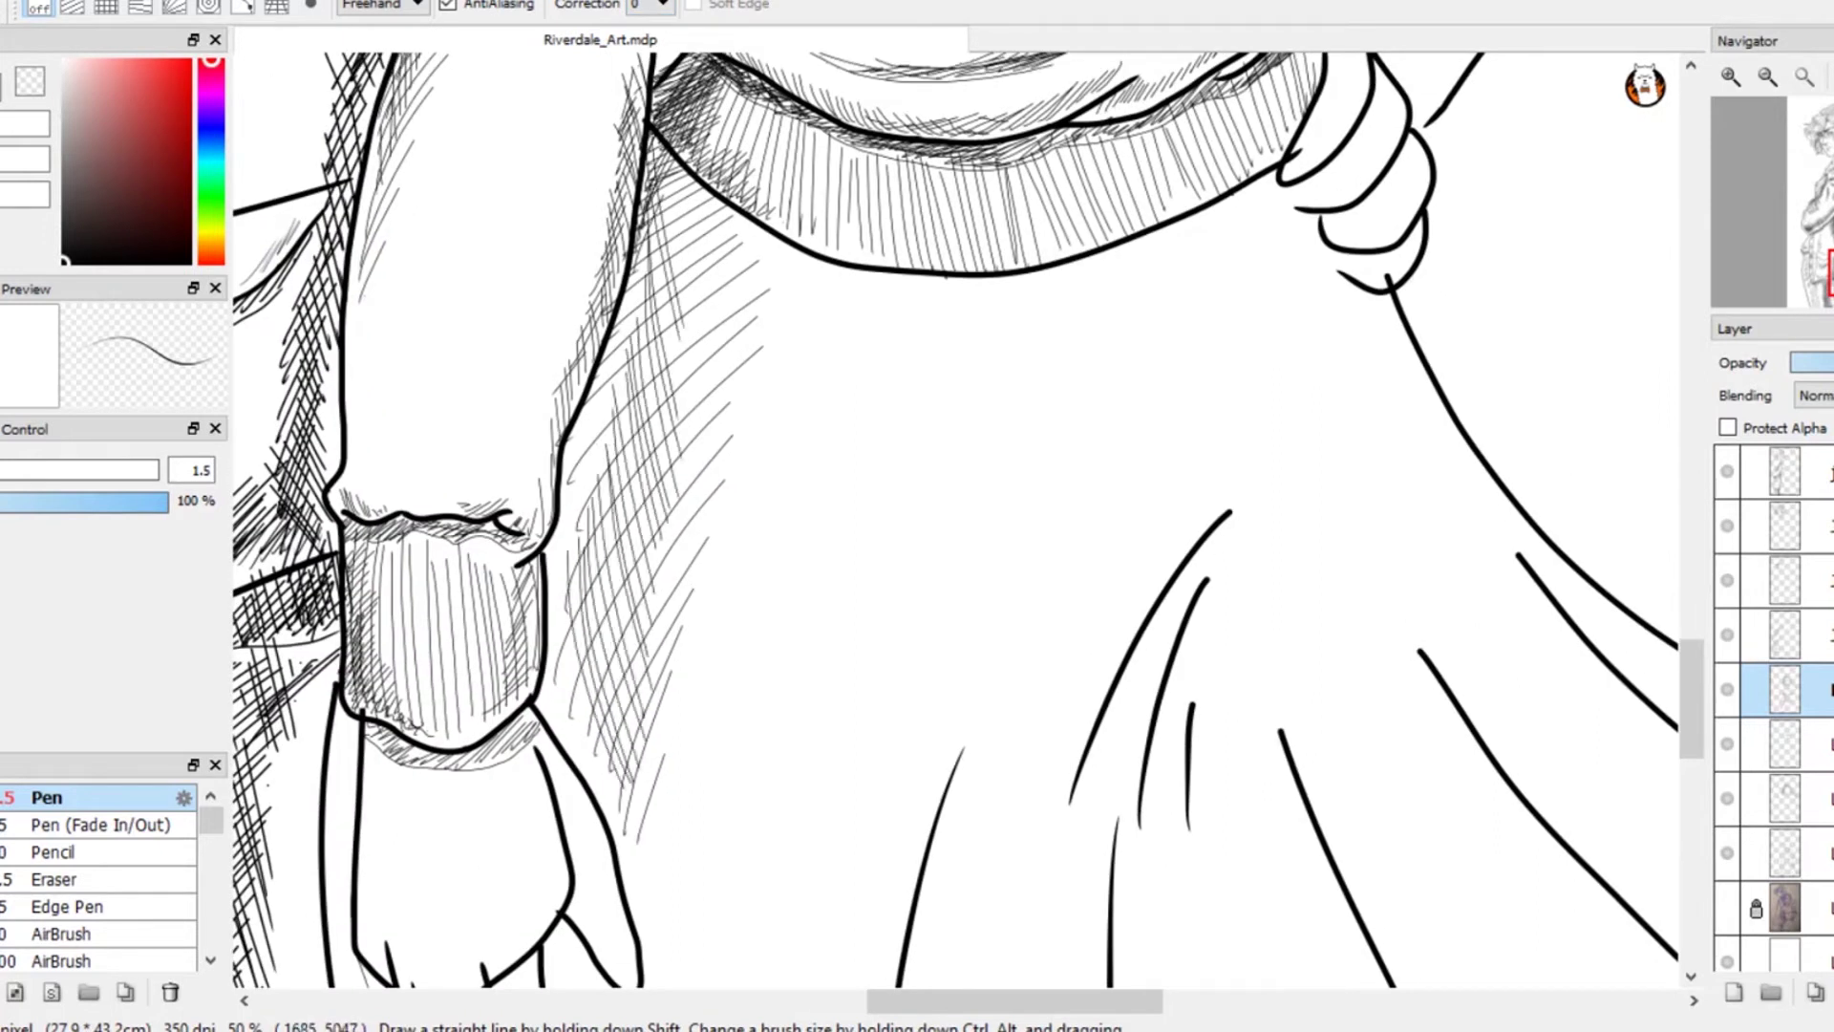
- Darken the skirt shadow right beside the cuff and forearm with steep strokes following the sleeve's edge
{"action": "left_click_drag", "start_coordinate": [607, 587], "coordinate": [559, 774]}
{"action": "left_click_drag", "start_coordinate": [587, 634], "coordinate": [550, 762]}
{"action": "left_click_drag", "start_coordinate": [565, 536], "coordinate": [550, 594]}
{"action": "mouse_move", "coordinate": [581, 467]}
{"action": "left_mouse_down"}
{"action": "mouse_move", "coordinate": [559, 582]}
{"action": "mouse_move", "coordinate": [574, 573]}
{"action": "left_mouse_up"}
{"action": "left_click_drag", "start_coordinate": [607, 385], "coordinate": [579, 533]}
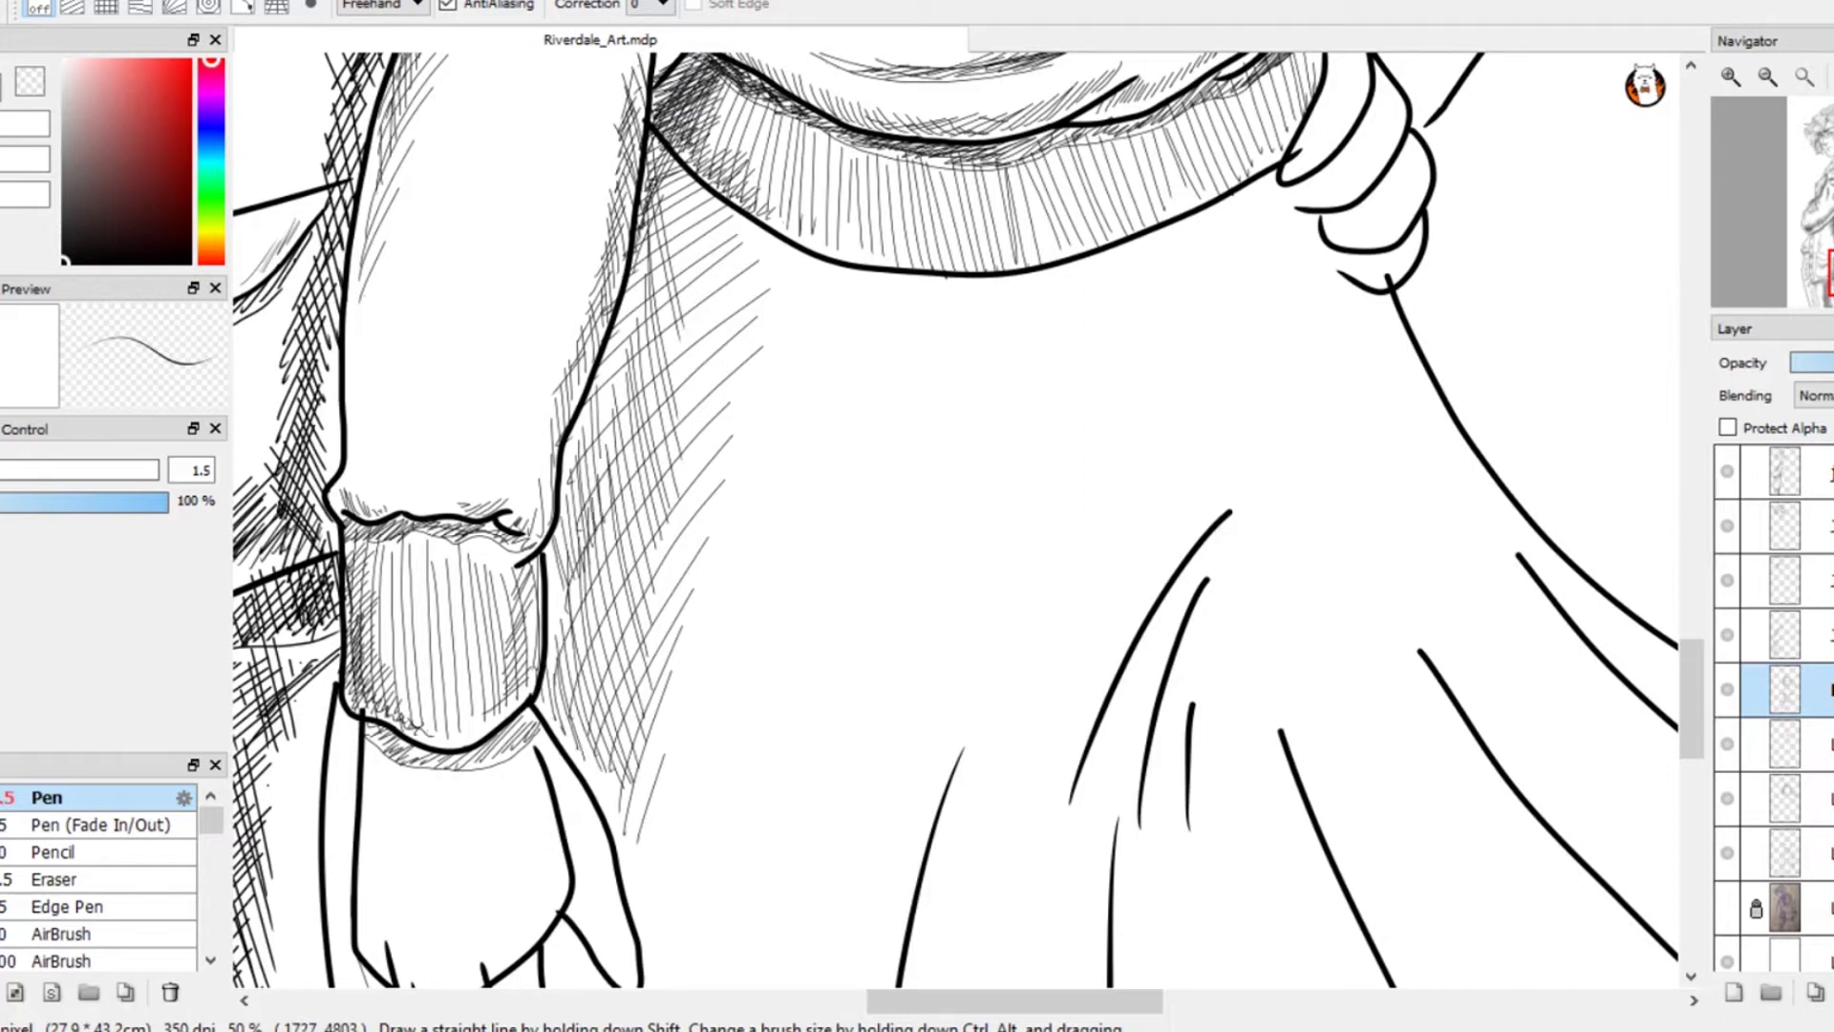
{"action": "left_click_drag", "start_coordinate": [625, 338], "coordinate": [599, 513]}
{"action": "left_click_drag", "start_coordinate": [642, 278], "coordinate": [616, 459]}
{"action": "left_click_drag", "start_coordinate": [648, 246], "coordinate": [628, 390]}
- Cross-hatch the skirt shadow's upper corner just below the sweater hem
{"action": "left_click_drag", "start_coordinate": [649, 148], "coordinate": [683, 320]}
{"action": "left_click_drag", "start_coordinate": [669, 157], "coordinate": [717, 344]}
{"action": "left_click_drag", "start_coordinate": [707, 191], "coordinate": [740, 320]}
{"action": "left_click_drag", "start_coordinate": [743, 218], "coordinate": [774, 310]}
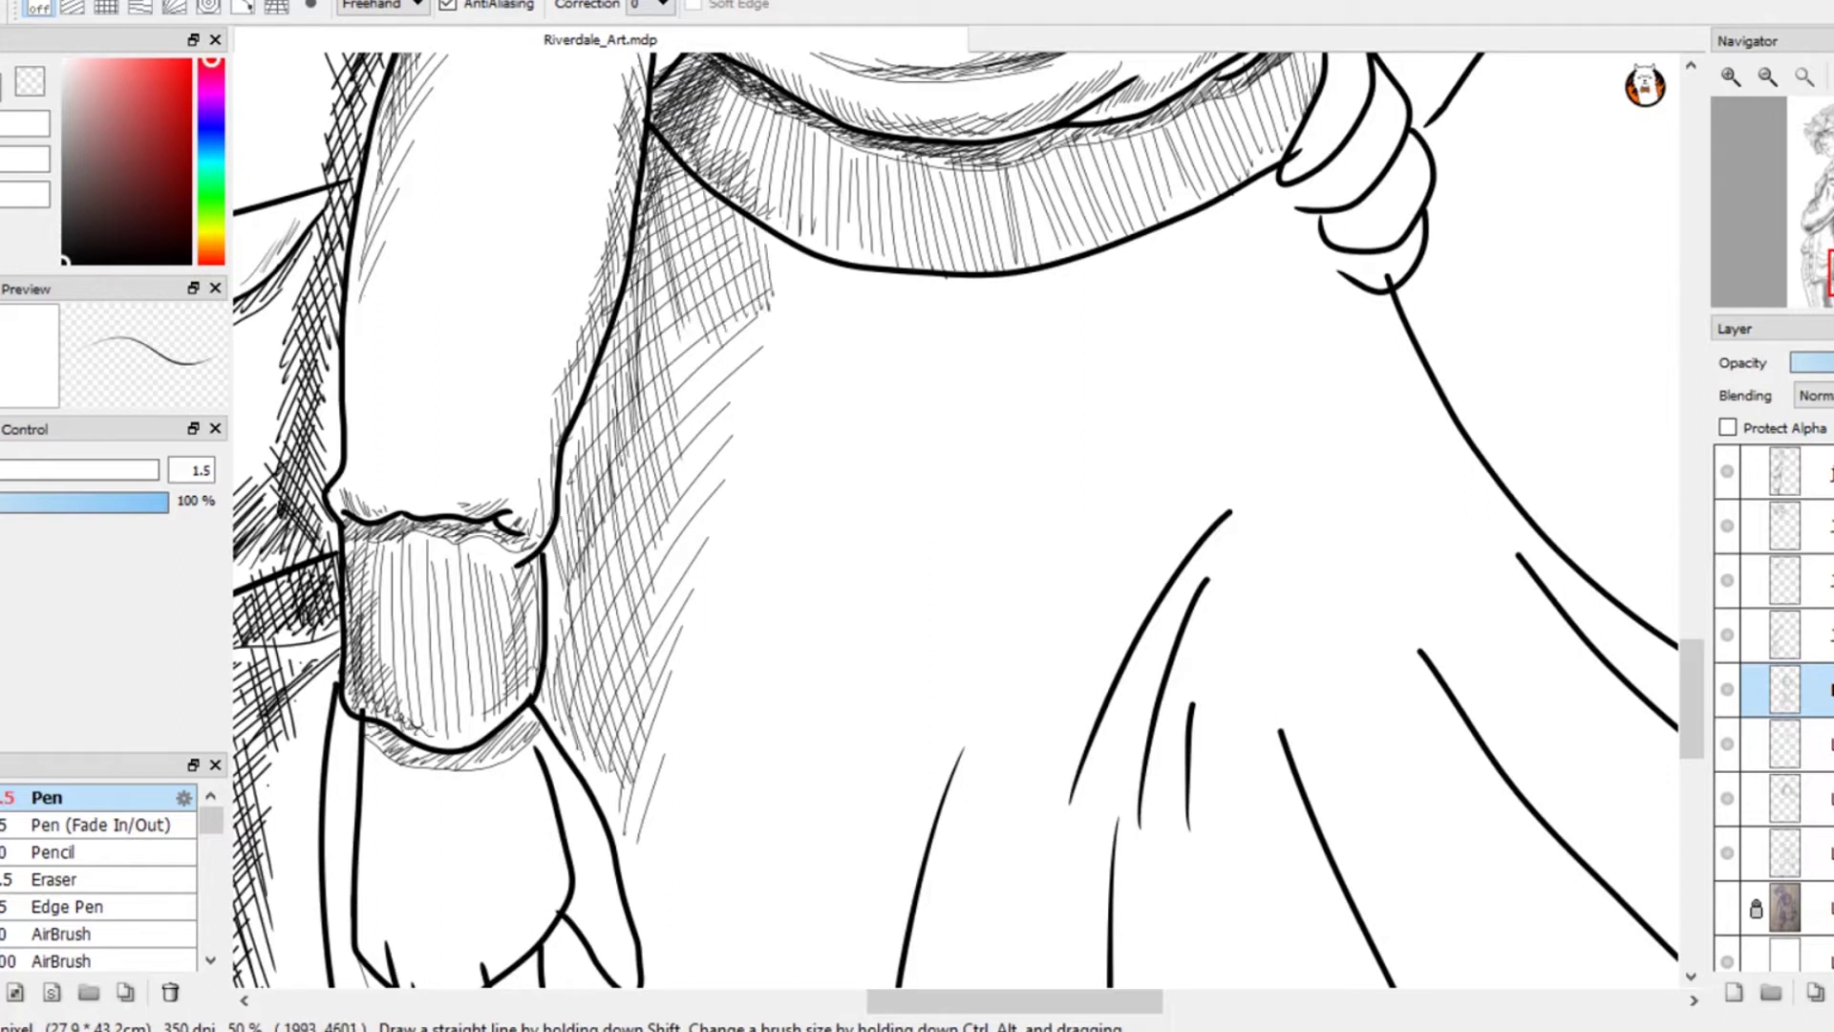
- Add another layer of hatching to the skirt shadow along the arm, from the hem corner down past the cuff
{"action": "left_click_drag", "start_coordinate": [686, 162], "coordinate": [647, 204]}
{"action": "left_click_drag", "start_coordinate": [697, 186], "coordinate": [633, 272]}
{"action": "mouse_move", "coordinate": [726, 213]}
{"action": "left_mouse_down"}
{"action": "mouse_move", "coordinate": [619, 312]}
{"action": "mouse_move", "coordinate": [595, 382]}
{"action": "left_mouse_up"}
{"action": "mouse_move", "coordinate": [672, 311]}
{"action": "left_mouse_down"}
{"action": "mouse_move", "coordinate": [582, 427]}
{"action": "mouse_move", "coordinate": [570, 476]}
{"action": "left_mouse_up"}
{"action": "left_click_drag", "start_coordinate": [603, 445], "coordinate": [561, 592]}
{"action": "mouse_move", "coordinate": [597, 552]}
{"action": "left_mouse_down"}
{"action": "mouse_move", "coordinate": [552, 692]}
{"action": "mouse_move", "coordinate": [573, 720]}
{"action": "left_mouse_up"}
{"action": "left_click_drag", "start_coordinate": [570, 644], "coordinate": [594, 743]}
{"action": "left_click_drag", "start_coordinate": [569, 590], "coordinate": [603, 772]}
{"action": "left_click_drag", "start_coordinate": [591, 517], "coordinate": [577, 711]}
- Review the whole drawing to judge the overall balance of the shading
{"action": "key", "text": "ctrl+minus"}
{"action": "key", "text": "ctrl+minus"}
{"action": "left_click_drag", "start_coordinate": [903, 577], "coordinate": [897, 719]}
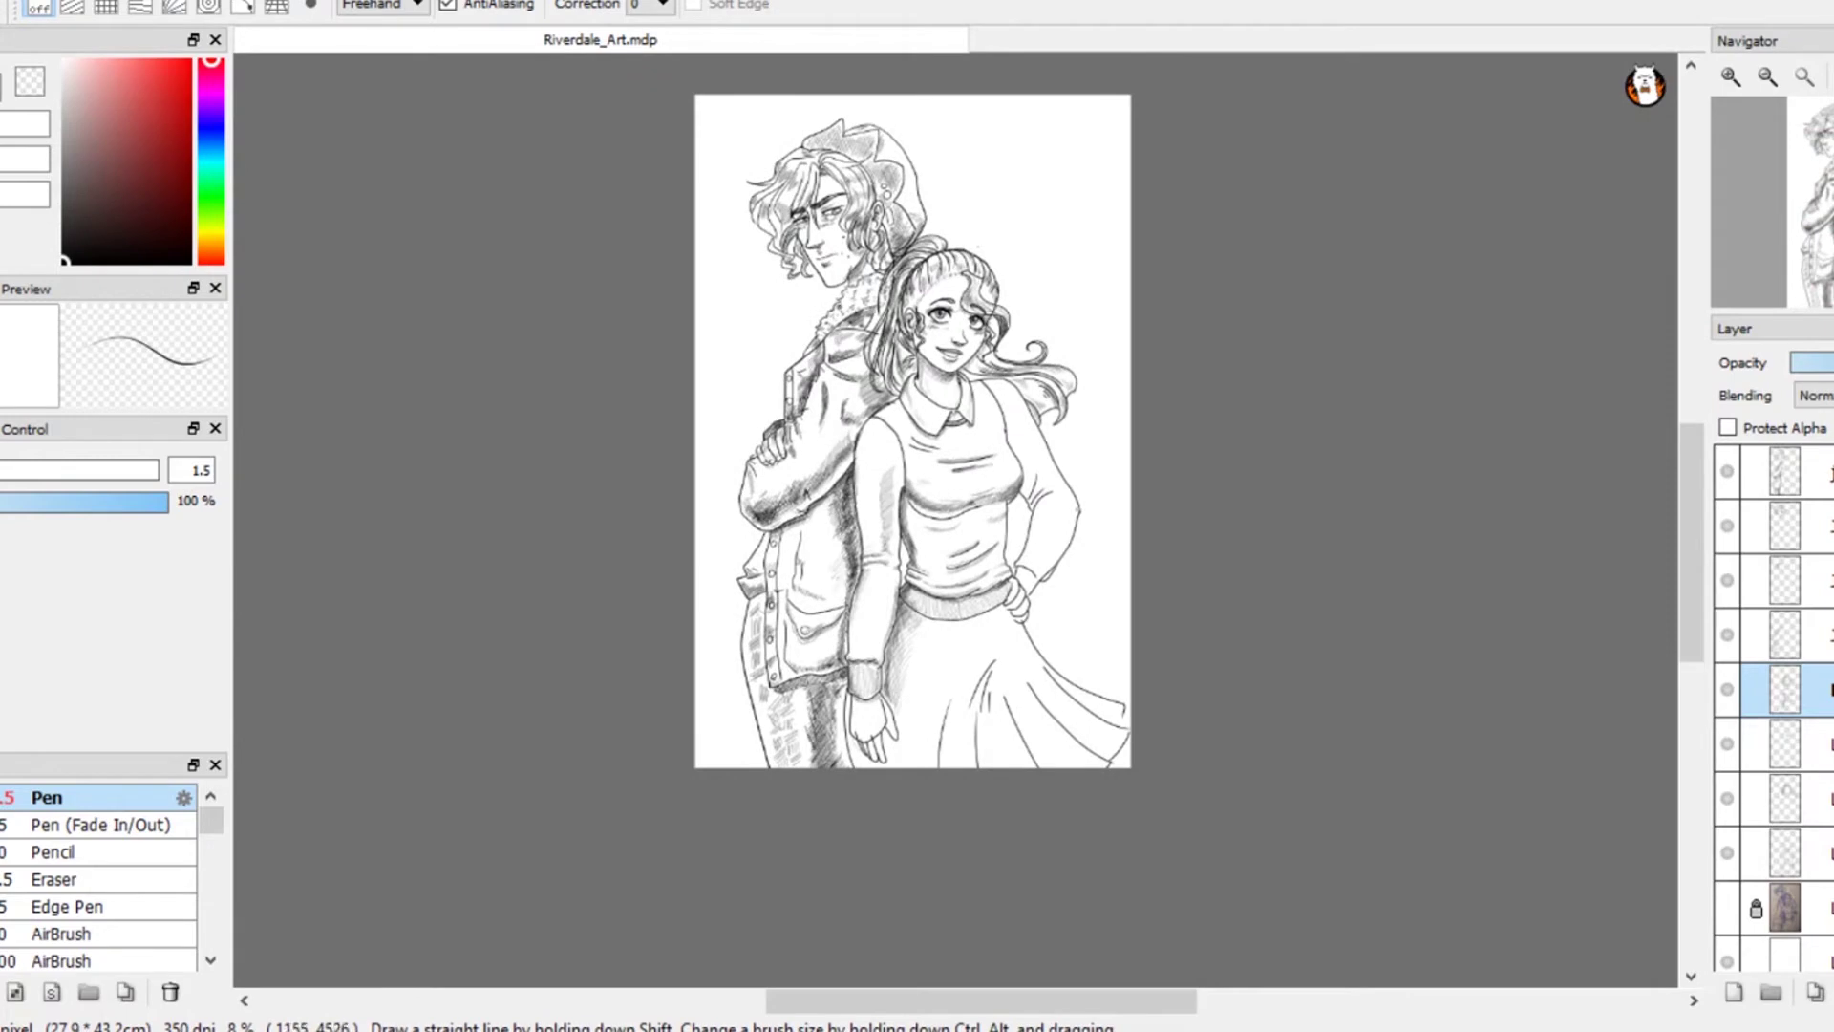
{"action": "key", "text": "ctrl+minus"}
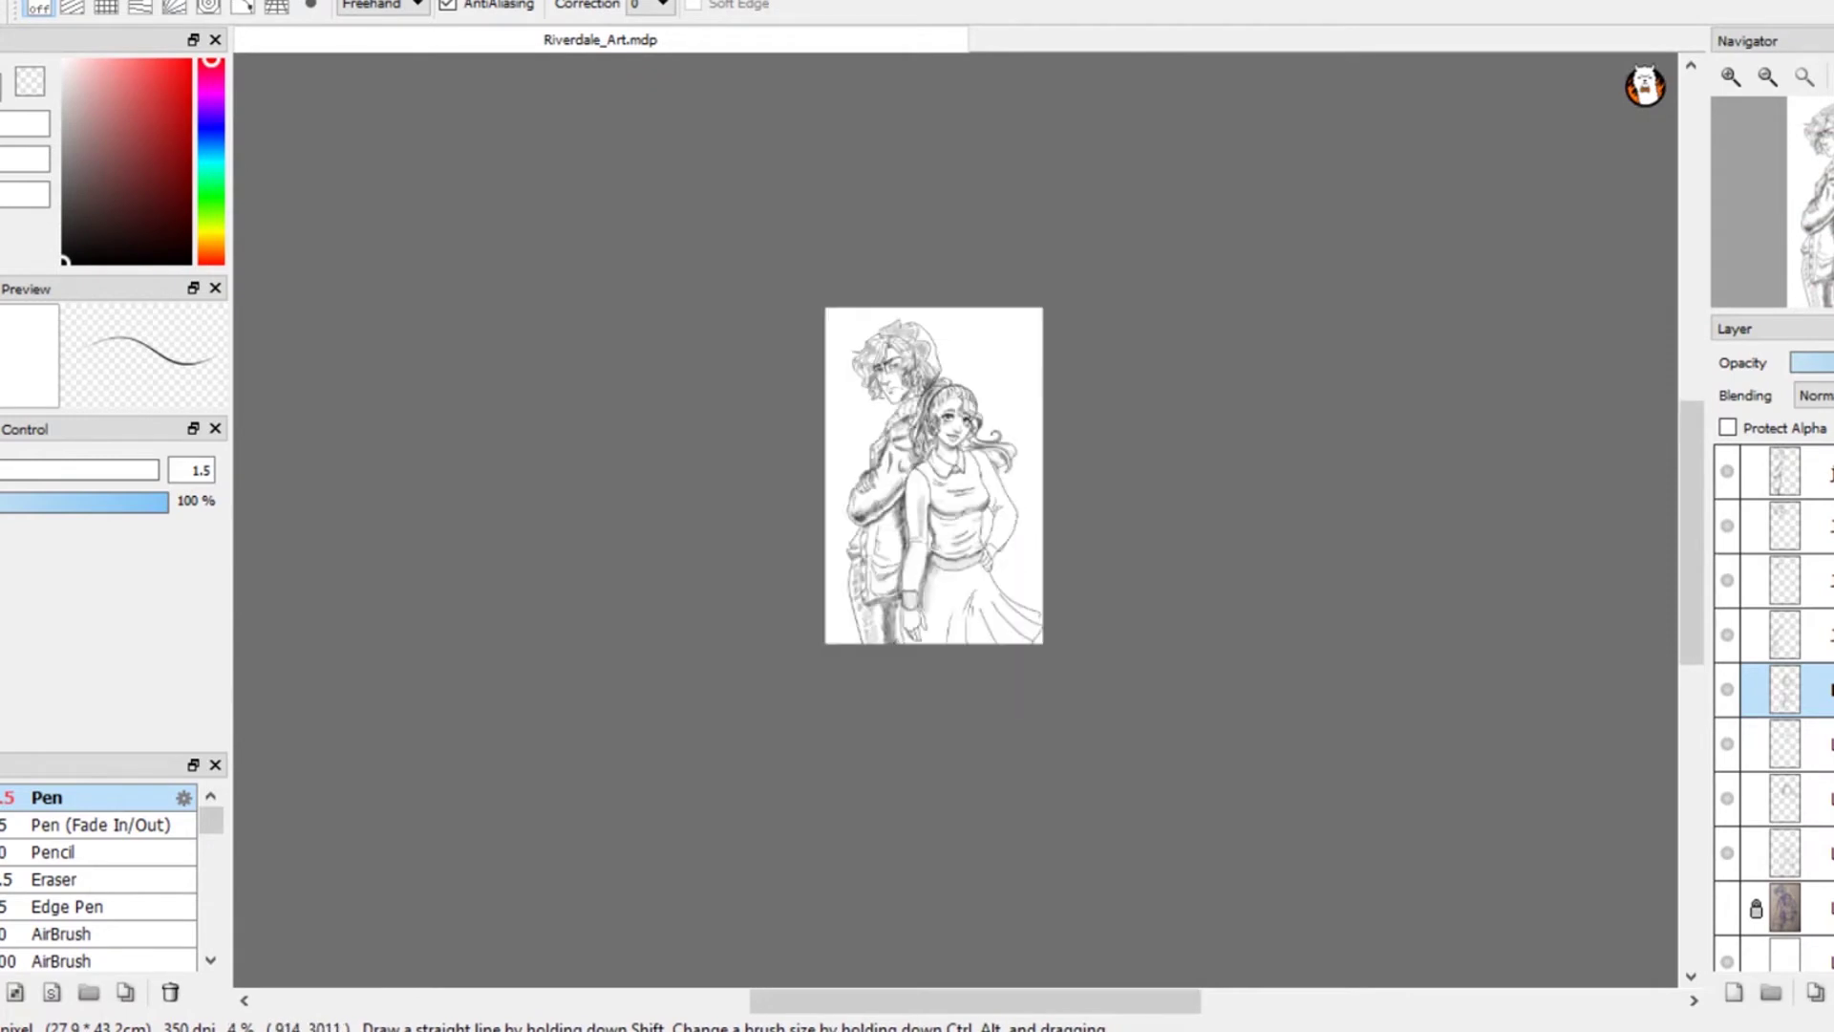
{"action": "scroll", "coordinate": [841, 435], "scroll_direction": "up", "scroll_amount": 5}
{"action": "left_click", "coordinate": [1811, 798]}
{"action": "left_click_drag", "start_coordinate": [1624, 860], "coordinate": [332, 144]}
{"action": "left_click_drag", "start_coordinate": [1007, 516], "coordinate": [950, 89]}
{"action": "left_click_drag", "start_coordinate": [994, 821], "coordinate": [1165, 167]}
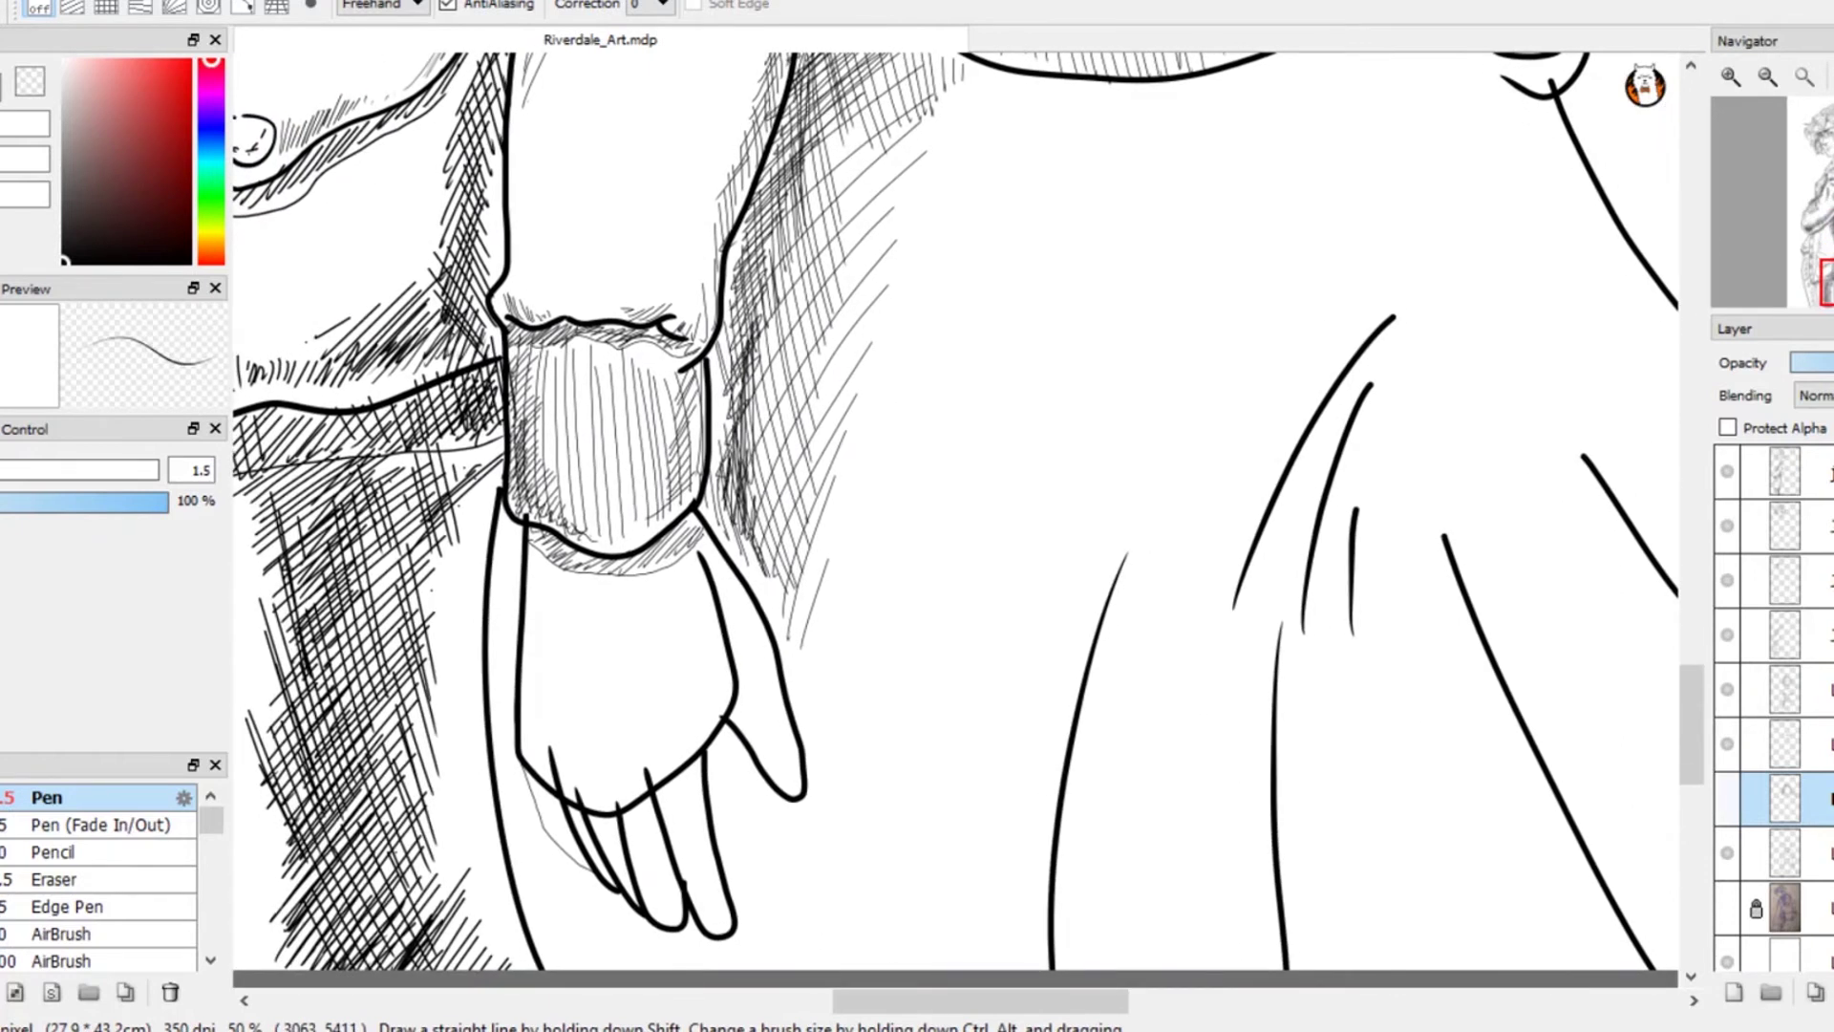
{"action": "left_click", "coordinate": [1728, 798]}
{"action": "left_click", "coordinate": [1806, 744]}
{"action": "left_click", "coordinate": [1806, 690]}
- Widen the arm's shadow on the skirt with diagonal cross-hatching along its outer edge beside the forearm and cuff
{"action": "left_click_drag", "start_coordinate": [731, 246], "coordinate": [792, 180]}
{"action": "left_click_drag", "start_coordinate": [728, 281], "coordinate": [770, 195]}
{"action": "left_click_drag", "start_coordinate": [718, 347], "coordinate": [758, 254]}
{"action": "left_click_drag", "start_coordinate": [724, 384], "coordinate": [809, 241]}
{"action": "left_click_drag", "start_coordinate": [722, 409], "coordinate": [884, 220]}
{"action": "left_click_drag", "start_coordinate": [742, 441], "coordinate": [896, 250]}
{"action": "mouse_move", "coordinate": [742, 476]}
{"action": "left_mouse_down"}
{"action": "mouse_move", "coordinate": [898, 283]}
{"action": "mouse_move", "coordinate": [776, 558]}
{"action": "mouse_move", "coordinate": [811, 658]}
{"action": "left_mouse_up"}
- Hatch the skirt shadow around the hand, beside its outer edge, below the fingers and between fingers and thumb
{"action": "mouse_move", "coordinate": [522, 530]}
{"action": "left_mouse_down"}
{"action": "mouse_move", "coordinate": [494, 626]}
{"action": "mouse_move", "coordinate": [500, 732]}
{"action": "mouse_move", "coordinate": [569, 931]}
{"action": "mouse_move", "coordinate": [629, 970]}
{"action": "left_mouse_up"}
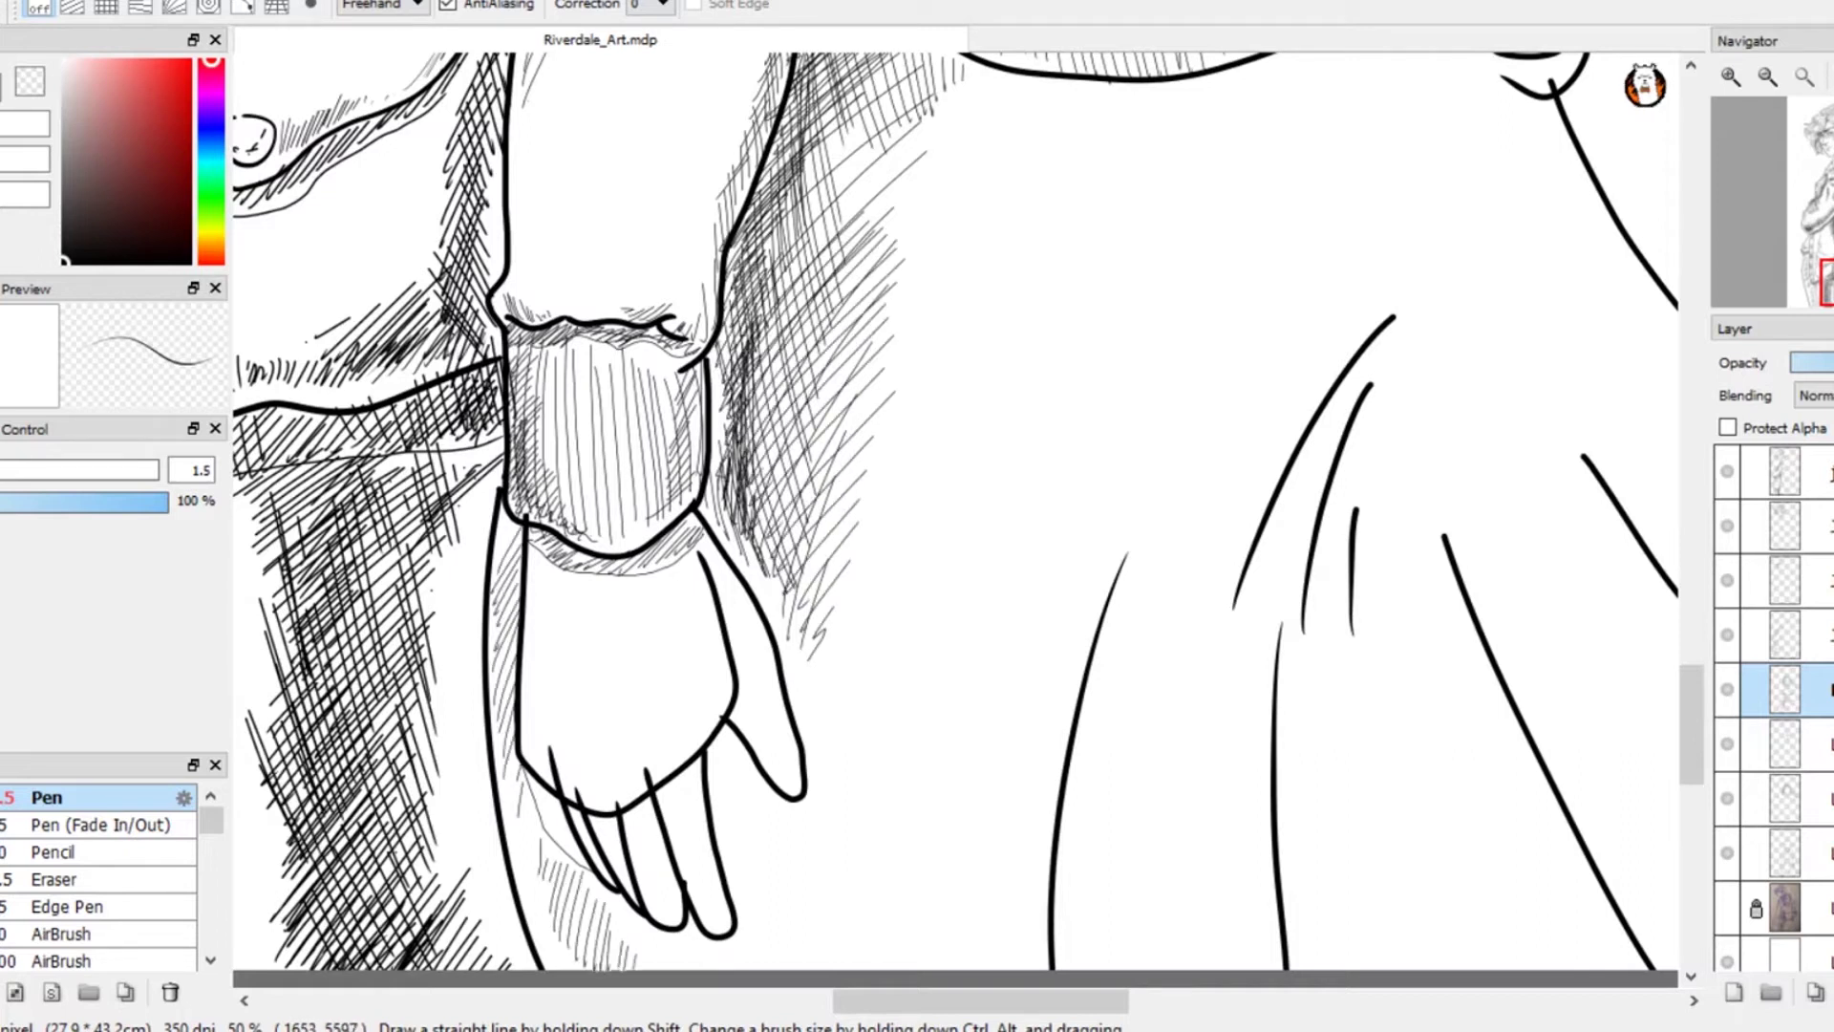
{"action": "left_click_drag", "start_coordinate": [714, 738], "coordinate": [731, 831]}
{"action": "left_click_drag", "start_coordinate": [734, 769], "coordinate": [753, 886]}
{"action": "left_click_drag", "start_coordinate": [755, 812], "coordinate": [772, 944]}
{"action": "left_click_drag", "start_coordinate": [788, 853], "coordinate": [779, 965]}
{"action": "left_click_drag", "start_coordinate": [516, 781], "coordinate": [535, 840]}
{"action": "left_click_drag", "start_coordinate": [540, 836], "coordinate": [547, 875]}
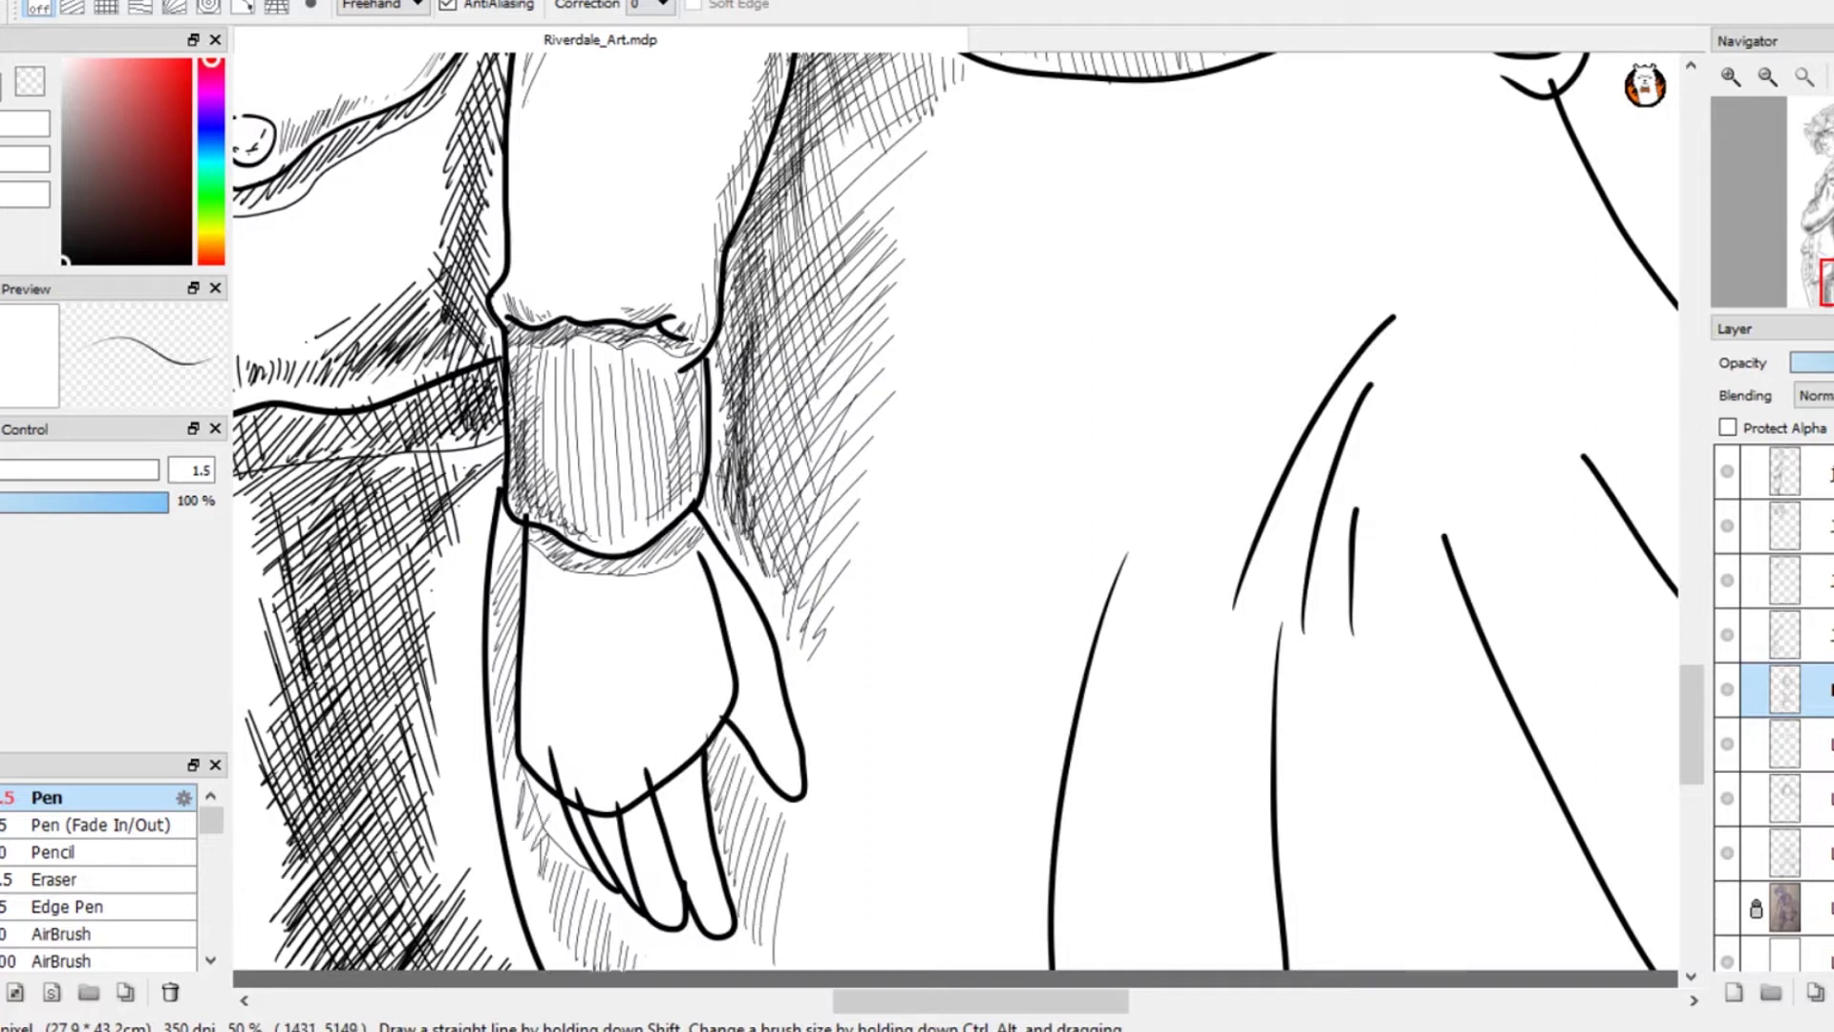
- Cross-hatch the shadow around the hand, covering its outer edge, the area below the fingertips and the thumb gap
{"action": "mouse_move", "coordinate": [519, 533]}
{"action": "left_mouse_down"}
{"action": "mouse_move", "coordinate": [514, 750]}
{"action": "mouse_move", "coordinate": [600, 887]}
{"action": "left_mouse_up"}
{"action": "mouse_move", "coordinate": [497, 750]}
{"action": "left_mouse_down"}
{"action": "mouse_move", "coordinate": [620, 941]}
{"action": "mouse_move", "coordinate": [516, 812]}
{"action": "left_mouse_up"}
{"action": "left_click_drag", "start_coordinate": [524, 807], "coordinate": [631, 960]}
{"action": "left_click_drag", "start_coordinate": [530, 836], "coordinate": [645, 973]}
{"action": "left_click_drag", "start_coordinate": [528, 868], "coordinate": [614, 967]}
{"action": "left_click_drag", "start_coordinate": [541, 922], "coordinate": [580, 973]}
{"action": "left_click_drag", "start_coordinate": [599, 890], "coordinate": [654, 972]}
{"action": "mouse_move", "coordinate": [621, 908]}
{"action": "left_mouse_down"}
{"action": "mouse_move", "coordinate": [672, 970]}
{"action": "mouse_move", "coordinate": [701, 973]}
{"action": "left_mouse_up"}
{"action": "mouse_move", "coordinate": [678, 919]}
{"action": "left_mouse_down"}
{"action": "mouse_move", "coordinate": [717, 971]}
{"action": "mouse_move", "coordinate": [743, 972]}
{"action": "left_mouse_up"}
{"action": "left_click_drag", "start_coordinate": [730, 928], "coordinate": [765, 959]}
{"action": "mouse_move", "coordinate": [709, 785]}
{"action": "left_mouse_down"}
{"action": "mouse_move", "coordinate": [770, 944]}
{"action": "mouse_move", "coordinate": [778, 889]}
{"action": "left_mouse_up"}
{"action": "left_click_drag", "start_coordinate": [731, 736], "coordinate": [782, 827]}
- Deepen the skirt shadow from the thumb up along the cuff and forearm with dense cross-hatching
{"action": "left_click_drag", "start_coordinate": [714, 511], "coordinate": [821, 659]}
{"action": "left_click_drag", "start_coordinate": [748, 475], "coordinate": [812, 601]}
{"action": "left_click_drag", "start_coordinate": [755, 382], "coordinate": [812, 525]}
{"action": "left_click_drag", "start_coordinate": [747, 437], "coordinate": [812, 568]}
{"action": "left_click_drag", "start_coordinate": [841, 119], "coordinate": [769, 230]}
{"action": "left_click_drag", "start_coordinate": [846, 153], "coordinate": [745, 310]}
{"action": "left_click_drag", "start_coordinate": [821, 258], "coordinate": [755, 454]}
{"action": "left_click_drag", "start_coordinate": [820, 392], "coordinate": [745, 550]}
{"action": "left_click_drag", "start_coordinate": [789, 339], "coordinate": [756, 496]}
{"action": "mouse_move", "coordinate": [817, 296]}
{"action": "left_mouse_down"}
{"action": "mouse_move", "coordinate": [779, 484]}
{"action": "mouse_move", "coordinate": [742, 524]}
{"action": "left_mouse_up"}
- Widen the arm's shadow on the upper skirt with diagonal hatching along its outer edge, up toward the sweater's waistband
{"action": "scroll", "coordinate": [793, 430], "scroll_direction": "up", "scroll_amount": 3}
{"action": "left_click_drag", "start_coordinate": [840, 327], "coordinate": [745, 513]}
{"action": "mouse_move", "coordinate": [852, 290]}
{"action": "left_mouse_down"}
{"action": "mouse_move", "coordinate": [745, 433]}
{"action": "mouse_move", "coordinate": [756, 379]}
{"action": "left_mouse_up"}
{"action": "mouse_move", "coordinate": [860, 226]}
{"action": "left_mouse_down"}
{"action": "mouse_move", "coordinate": [765, 353]}
{"action": "mouse_move", "coordinate": [795, 275]}
{"action": "left_mouse_up"}
{"action": "mouse_move", "coordinate": [836, 166]}
{"action": "left_mouse_down"}
{"action": "mouse_move", "coordinate": [804, 216]}
{"action": "mouse_move", "coordinate": [878, 242]}
{"action": "left_mouse_up"}
{"action": "left_click_drag", "start_coordinate": [1028, 256], "coordinate": [1015, 292]}
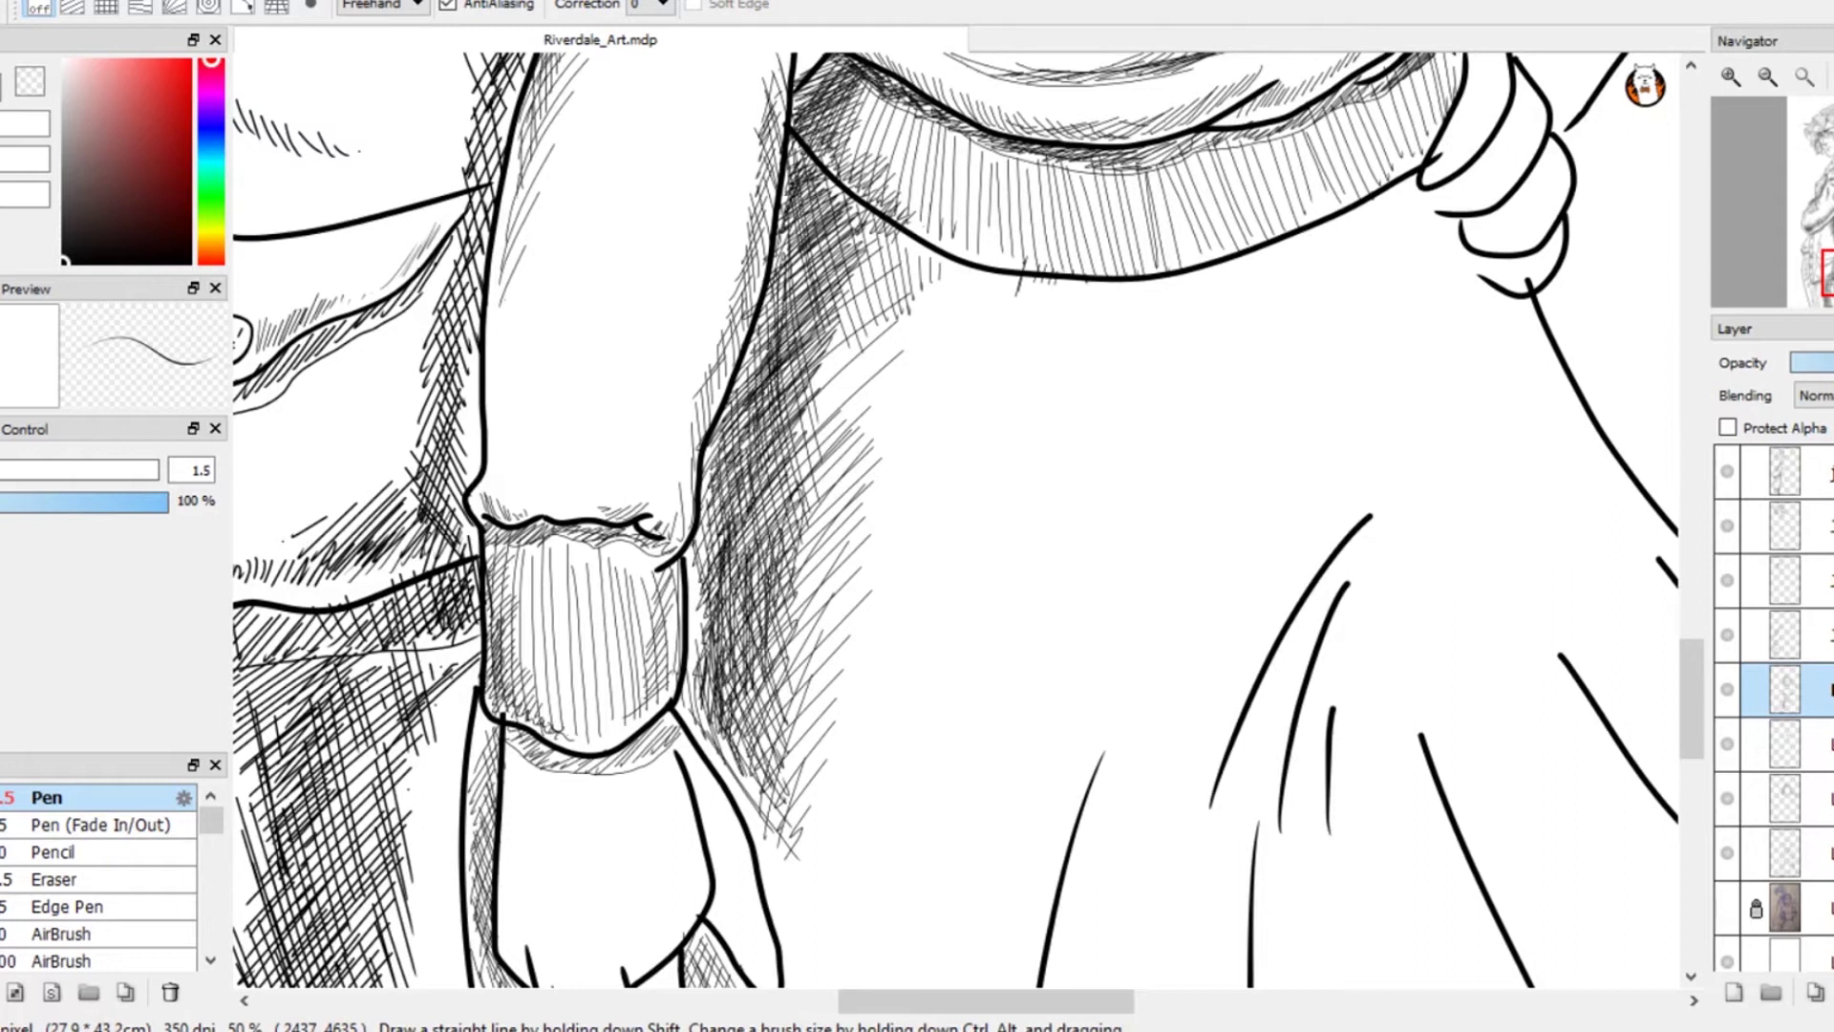
- Hatch a light diagonal shadow patch on the upper skirt between the waistband and the folds, erasing stray strokes
{"action": "left_click_drag", "start_coordinate": [1147, 372], "coordinate": [1015, 285]}
{"action": "left_click_drag", "start_coordinate": [1196, 198], "coordinate": [1060, 304]}
{"action": "left_click_drag", "start_coordinate": [1185, 221], "coordinate": [1049, 320]}
{"action": "mouse_move", "coordinate": [1158, 250]}
{"action": "left_mouse_down"}
{"action": "mouse_move", "coordinate": [1035, 371]}
{"action": "mouse_move", "coordinate": [1039, 352]}
{"action": "left_mouse_up"}
{"action": "key", "text": "e"}
{"action": "mouse_move", "coordinate": [1101, 242]}
{"action": "left_mouse_down"}
{"action": "mouse_move", "coordinate": [1189, 206]}
{"action": "mouse_move", "coordinate": [1006, 388]}
{"action": "left_mouse_up"}
{"action": "key", "text": "b"}
{"action": "left_click_drag", "start_coordinate": [1179, 230], "coordinate": [1019, 387]}
{"action": "left_click_drag", "start_coordinate": [1166, 258], "coordinate": [1028, 394]}
{"action": "mouse_move", "coordinate": [1151, 286]}
{"action": "left_mouse_down"}
{"action": "mouse_move", "coordinate": [1046, 386]}
{"action": "mouse_move", "coordinate": [1080, 366]}
{"action": "mouse_move", "coordinate": [1094, 416]}
{"action": "left_mouse_up"}
- Hatch the inner side of the skirt's leftmost fold with curved strokes running down to the canvas edge
{"action": "left_click_drag", "start_coordinate": [1110, 626], "coordinate": [1187, 342]}
{"action": "left_click_drag", "start_coordinate": [1055, 443], "coordinate": [989, 795]}
{"action": "left_click_drag", "start_coordinate": [1046, 525], "coordinate": [995, 795]}
{"action": "left_click_drag", "start_coordinate": [1036, 567], "coordinate": [1004, 794]}
{"action": "left_click_drag", "start_coordinate": [1042, 588], "coordinate": [1013, 795]}
{"action": "left_click_drag", "start_coordinate": [1039, 632], "coordinate": [1028, 792]}
- Hatch the second skirt fold from the left with curved strokes that shorten away from its outline
{"action": "left_click_drag", "start_coordinate": [1230, 521], "coordinate": [1219, 795]}
{"action": "mouse_move", "coordinate": [1233, 588]}
{"action": "left_mouse_down"}
{"action": "mouse_move", "coordinate": [1239, 795]}
{"action": "mouse_move", "coordinate": [1256, 795]}
{"action": "left_mouse_up"}
{"action": "left_click_drag", "start_coordinate": [1270, 695], "coordinate": [1299, 795]}
{"action": "left_click_drag", "start_coordinate": [1319, 611], "coordinate": [769, 402]}
{"action": "mouse_move", "coordinate": [740, 514]}
{"action": "left_mouse_down"}
{"action": "mouse_move", "coordinate": [755, 586]}
{"action": "mouse_move", "coordinate": [787, 587]}
{"action": "left_mouse_up"}
{"action": "left_click_drag", "start_coordinate": [802, 554], "coordinate": [814, 586]}
- Hatch the third skirt fold with long curved strokes following its outline down to the canvas edge
{"action": "left_click_drag", "start_coordinate": [863, 218], "coordinate": [893, 329]}
{"action": "left_click_drag", "start_coordinate": [993, 523], "coordinate": [1051, 588]}
{"action": "left_click_drag", "start_coordinate": [941, 349], "coordinate": [1070, 588]}
{"action": "mouse_move", "coordinate": [998, 378]}
{"action": "left_mouse_down"}
{"action": "mouse_move", "coordinate": [1161, 588]}
{"action": "mouse_move", "coordinate": [1194, 587]}
{"action": "left_mouse_up"}
{"action": "left_click_drag", "start_coordinate": [1069, 439], "coordinate": [1233, 588]}
{"action": "mouse_move", "coordinate": [1137, 495]}
{"action": "left_mouse_down"}
{"action": "mouse_move", "coordinate": [1299, 588]}
{"action": "mouse_move", "coordinate": [1357, 587]}
{"action": "mouse_move", "coordinate": [912, 298]}
{"action": "left_mouse_up"}
{"action": "key", "text": "e"}
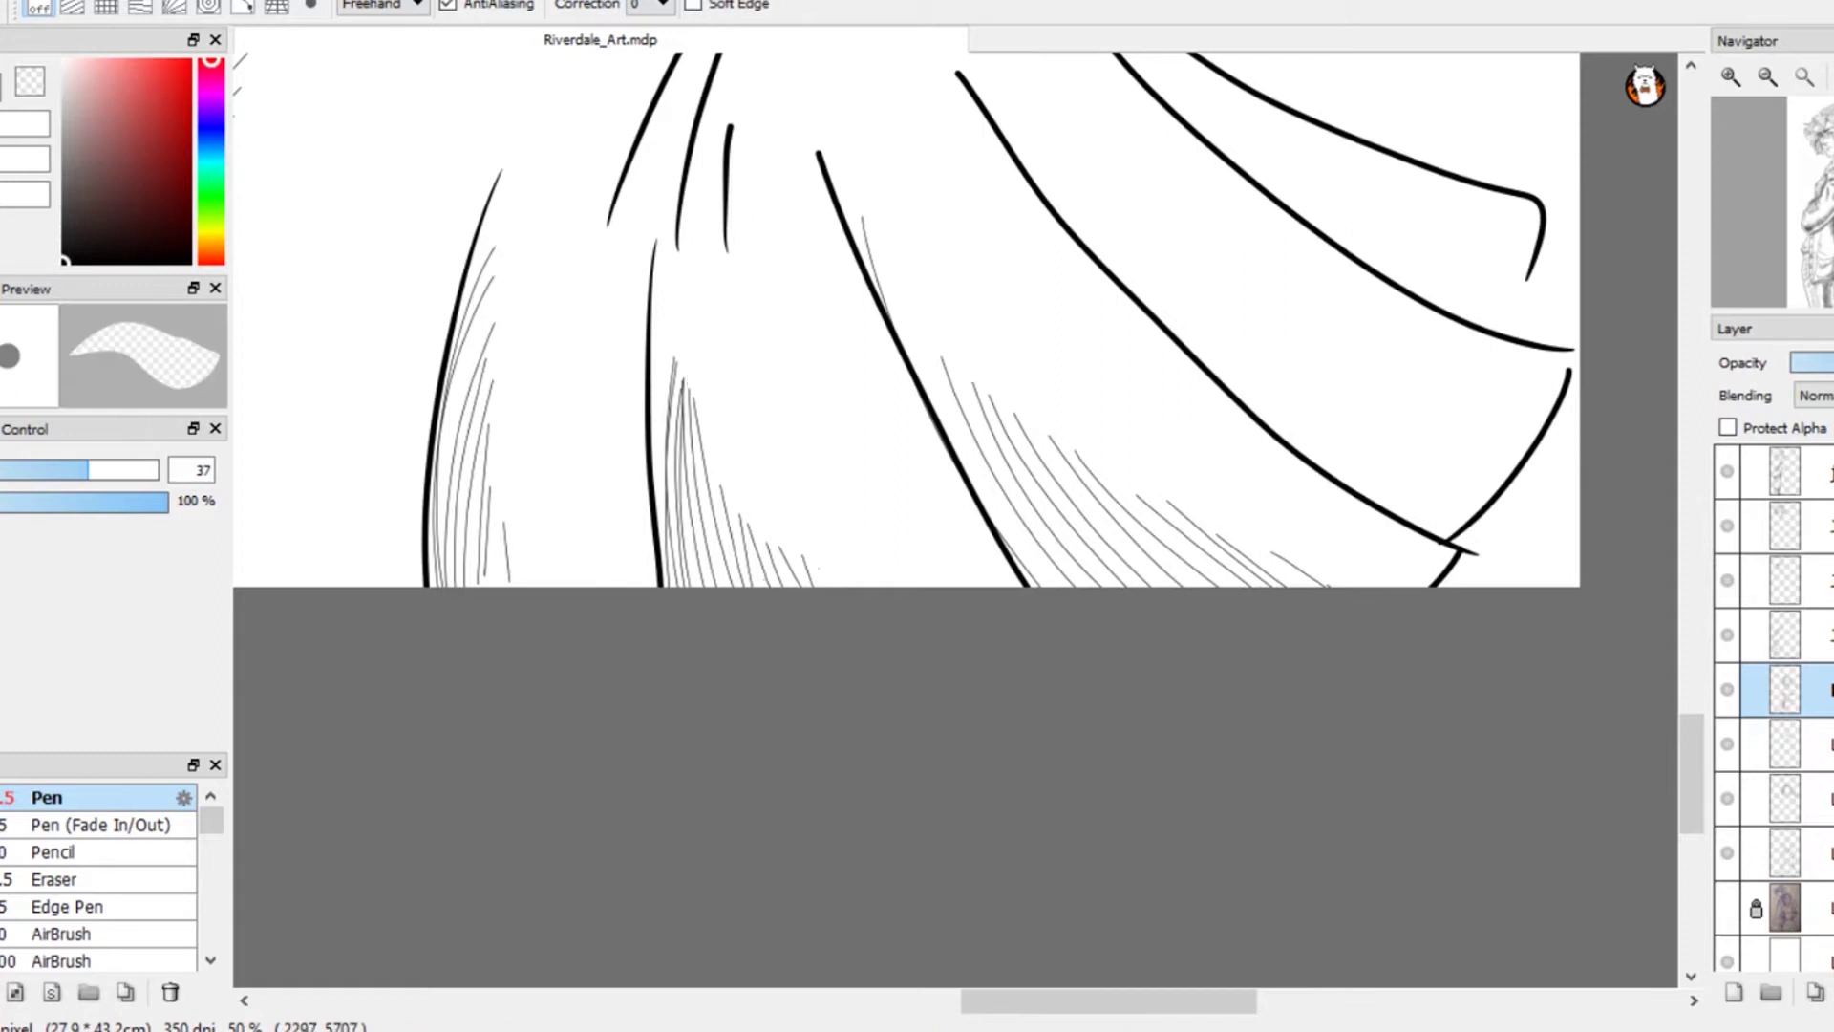
{"action": "key", "text": "b"}
{"action": "left_click_drag", "start_coordinate": [1082, 204], "coordinate": [1404, 516]}
{"action": "left_click_drag", "start_coordinate": [1133, 223], "coordinate": [1430, 522]}
{"action": "left_click_drag", "start_coordinate": [1179, 270], "coordinate": [1457, 502]}
{"action": "left_click_drag", "start_coordinate": [1206, 281], "coordinate": [1464, 474]}
{"action": "mouse_move", "coordinate": [1209, 282]}
{"action": "left_mouse_down"}
{"action": "mouse_move", "coordinate": [1464, 451]}
{"action": "mouse_move", "coordinate": [1476, 428]}
{"action": "left_mouse_up"}
{"action": "left_click_drag", "start_coordinate": [1269, 306], "coordinate": [1486, 445]}
{"action": "left_click_drag", "start_coordinate": [1208, 346], "coordinate": [1466, 511]}
{"action": "left_click_drag", "start_coordinate": [1280, 388], "coordinate": [1495, 492]}
{"action": "left_click_drag", "start_coordinate": [1340, 394], "coordinate": [1514, 473]}
{"action": "left_click_drag", "start_coordinate": [1300, 439], "coordinate": [1454, 531]}
{"action": "left_click_drag", "start_coordinate": [1349, 460], "coordinate": [1495, 506]}
{"action": "left_click_drag", "start_coordinate": [1306, 423], "coordinate": [1460, 527]}
{"action": "left_click_drag", "start_coordinate": [1183, 315], "coordinate": [1388, 506]}
{"action": "left_click_drag", "start_coordinate": [1219, 272], "coordinate": [1264, 359]}
{"action": "mouse_move", "coordinate": [1049, 198]}
{"action": "left_mouse_down"}
{"action": "mouse_move", "coordinate": [1236, 410]}
{"action": "mouse_move", "coordinate": [1259, 411]}
{"action": "left_mouse_up"}
{"action": "left_click_drag", "start_coordinate": [1108, 246], "coordinate": [1268, 430]}
{"action": "key", "text": "e"}
{"action": "left_click_drag", "start_coordinate": [1079, 210], "coordinate": [1313, 384]}
{"action": "key", "text": "b"}
{"action": "left_click_drag", "start_coordinate": [1208, 359], "coordinate": [1359, 514]}
{"action": "left_click_drag", "start_coordinate": [1234, 394], "coordinate": [1371, 523]}
{"action": "key", "text": "e"}
{"action": "left_click_drag", "start_coordinate": [1087, 263], "coordinate": [1347, 512]}
{"action": "mouse_move", "coordinate": [1311, 506]}
{"action": "left_mouse_down"}
{"action": "mouse_move", "coordinate": [1496, 604]}
{"action": "mouse_move", "coordinate": [1518, 596]}
{"action": "left_mouse_up"}
{"action": "left_click_drag", "start_coordinate": [1383, 564], "coordinate": [1493, 612]}
{"action": "left_click_drag", "start_coordinate": [1262, 375], "coordinate": [1530, 593]}
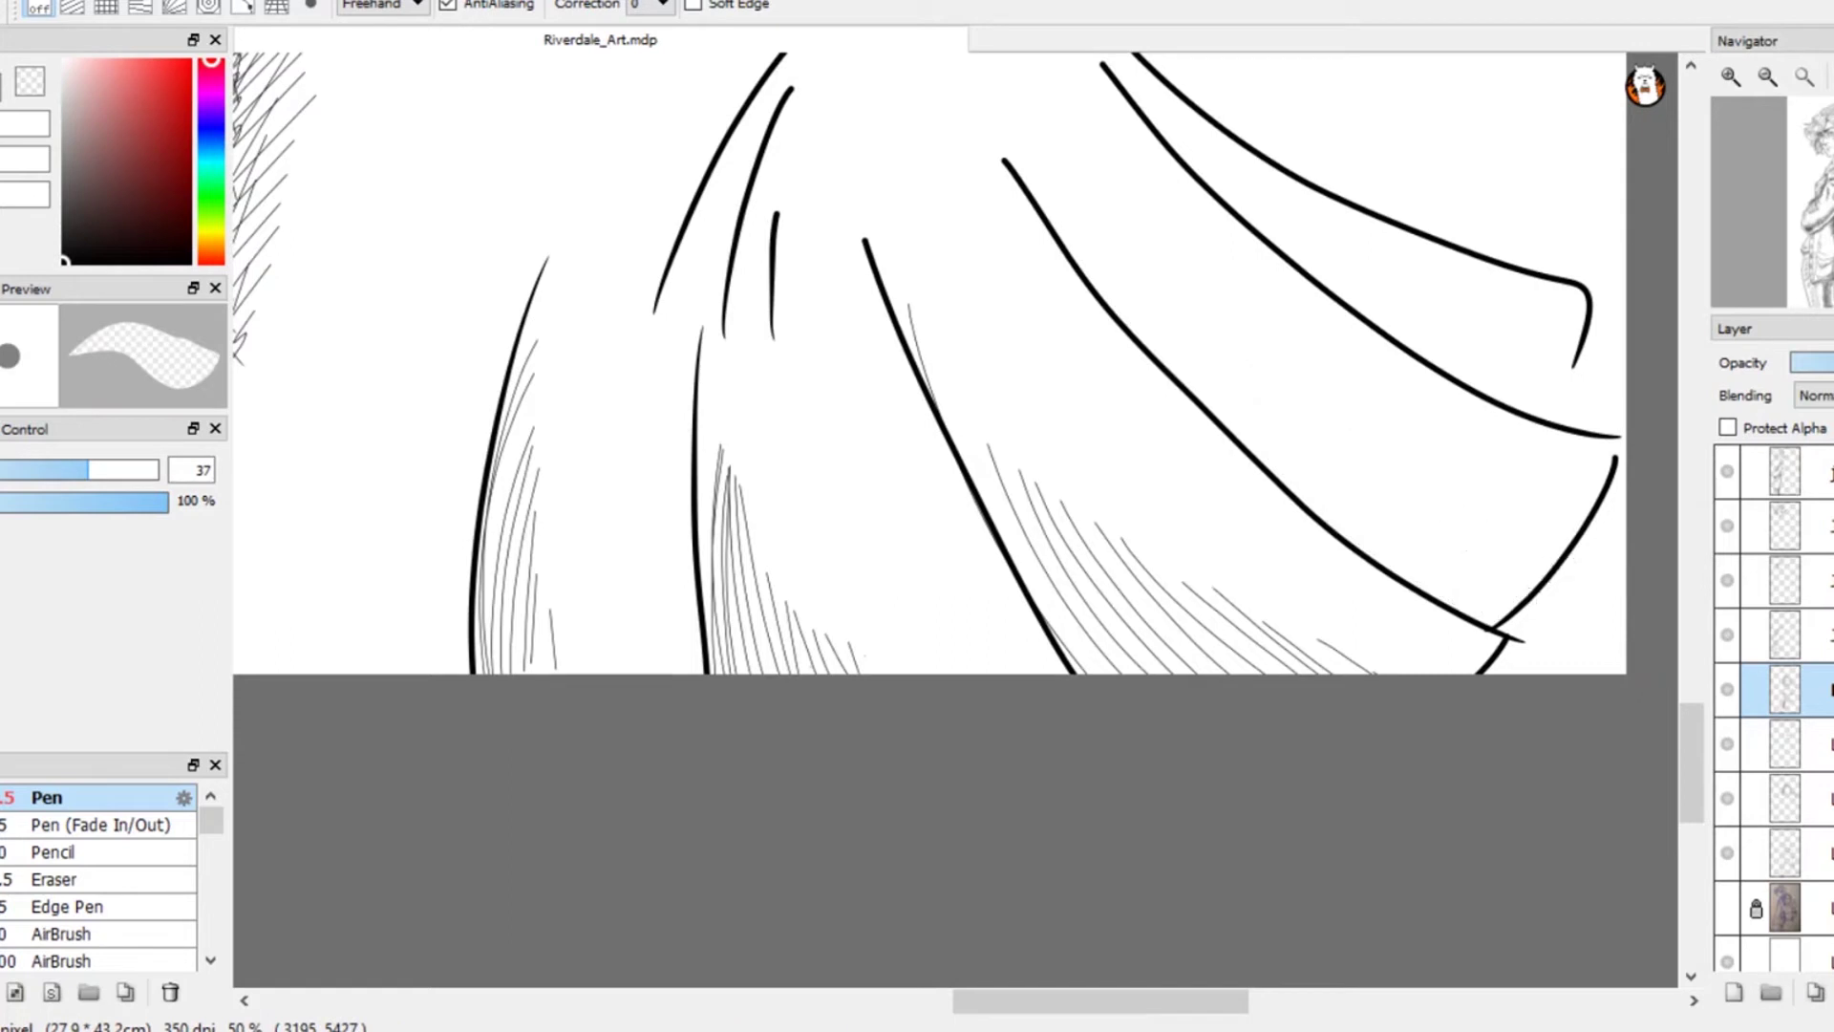
- Hatch the fourth skirt fold with long curved strokes along its lower outline, packing them densely toward the hem
{"action": "key", "text": "b"}
{"action": "mouse_move", "coordinate": [1084, 262]}
{"action": "left_mouse_down"}
{"action": "mouse_move", "coordinate": [1405, 578]}
{"action": "mouse_move", "coordinate": [1495, 616]}
{"action": "left_mouse_up"}
{"action": "left_click_drag", "start_coordinate": [1170, 301], "coordinate": [1395, 540]}
{"action": "left_click_drag", "start_coordinate": [1218, 344], "coordinate": [1533, 587]}
{"action": "left_click_drag", "start_coordinate": [1252, 363], "coordinate": [1538, 563]}
{"action": "mouse_move", "coordinate": [1356, 421]}
{"action": "left_mouse_down"}
{"action": "mouse_move", "coordinate": [1562, 559]}
{"action": "mouse_move", "coordinate": [1567, 521]}
{"action": "left_mouse_up"}
{"action": "left_click_drag", "start_coordinate": [1223, 400], "coordinate": [1452, 583]}
{"action": "left_click_drag", "start_coordinate": [1249, 435], "coordinate": [1496, 619]}
{"action": "left_click_drag", "start_coordinate": [1309, 488], "coordinate": [1510, 600]}
{"action": "left_click_drag", "start_coordinate": [1424, 503], "coordinate": [1557, 572]}
{"action": "left_click_drag", "start_coordinate": [1332, 511], "coordinate": [1505, 607]}
{"action": "mouse_move", "coordinate": [1421, 544]}
{"action": "left_mouse_down"}
{"action": "mouse_move", "coordinate": [1539, 597]}
{"action": "mouse_move", "coordinate": [1501, 616]}
{"action": "mouse_move", "coordinate": [1161, 342]}
{"action": "left_mouse_up"}
- Hatch the hem end of the uppermost skirt fold on the right with short curved strokes
{"action": "left_click_drag", "start_coordinate": [1390, 317], "coordinate": [1567, 393]}
{"action": "left_click_drag", "start_coordinate": [1414, 329], "coordinate": [1570, 415]}
{"action": "left_click_drag", "start_coordinate": [1479, 331], "coordinate": [1562, 363]}
{"action": "left_click_drag", "start_coordinate": [1536, 308], "coordinate": [1565, 326]}
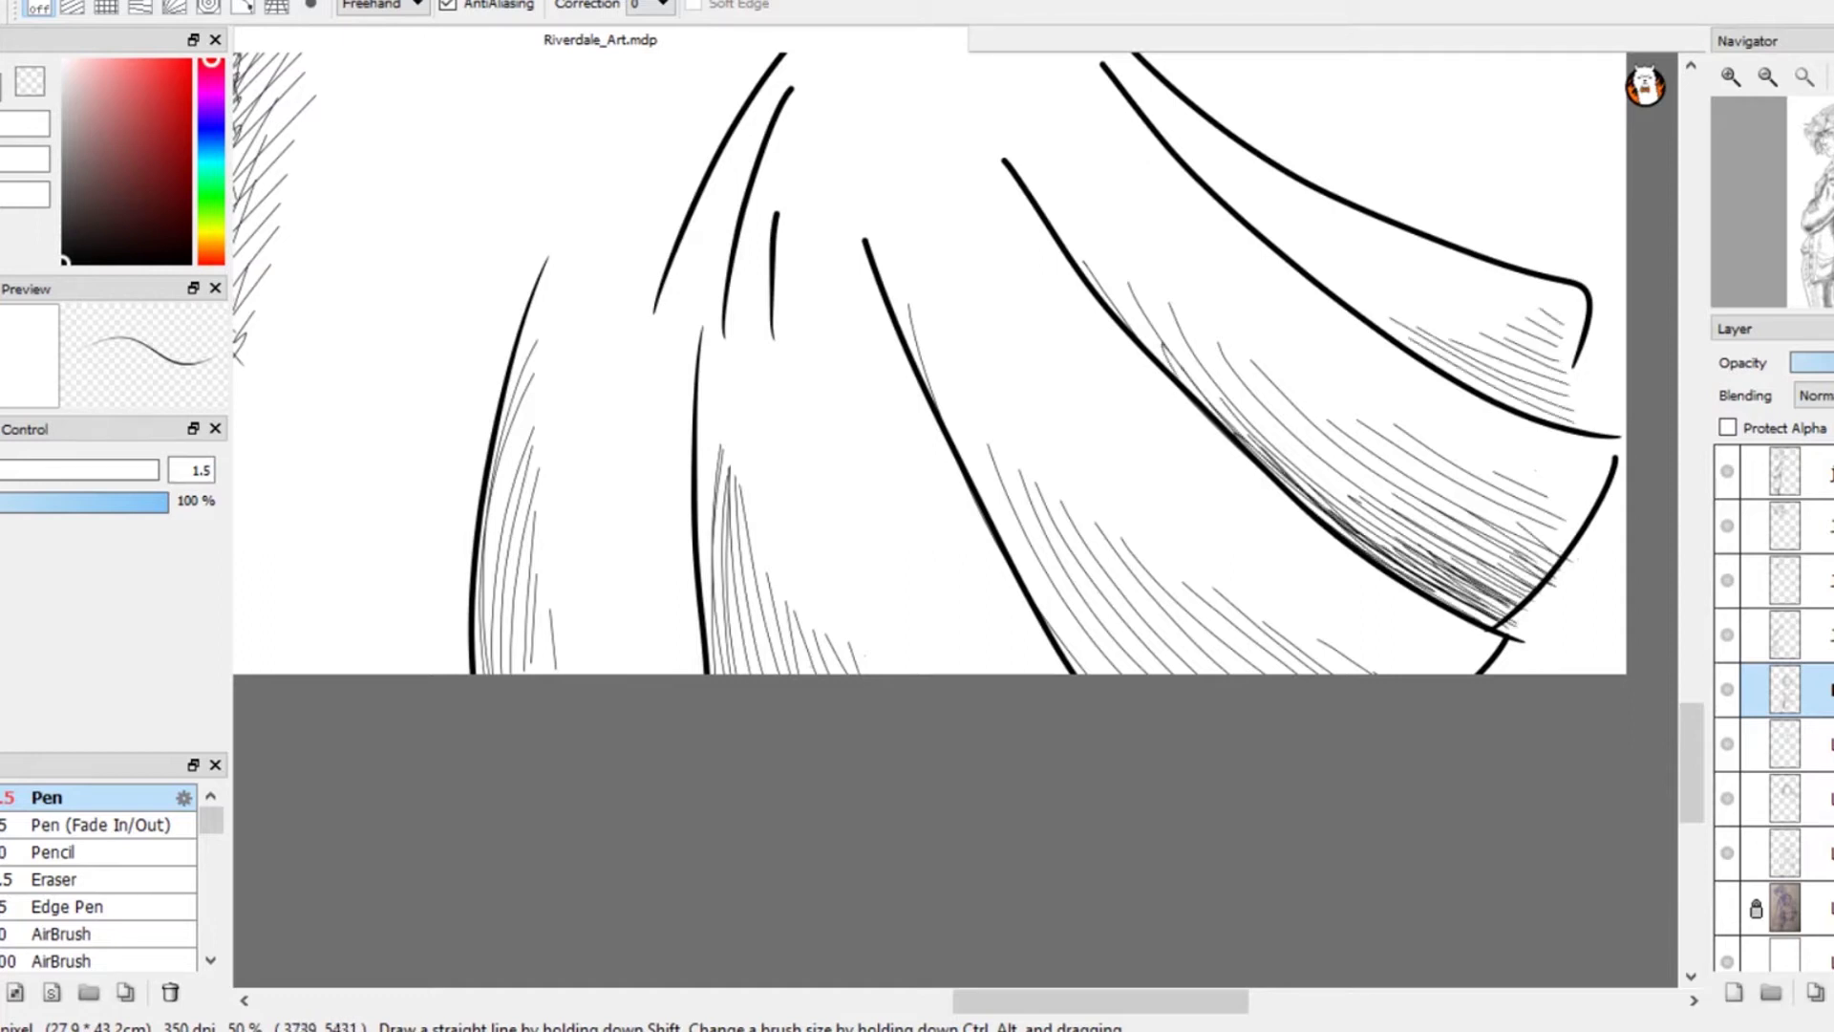
- Deepen the lower part of the third skirt fold with a second layer of curved hatching along its outline
{"action": "mouse_move", "coordinate": [999, 526]}
{"action": "left_mouse_down"}
{"action": "mouse_move", "coordinate": [1080, 673]}
{"action": "mouse_move", "coordinate": [1132, 674]}
{"action": "left_mouse_up"}
{"action": "left_click_drag", "start_coordinate": [1079, 573], "coordinate": [1223, 674]}
{"action": "left_click_drag", "start_coordinate": [1194, 612], "coordinate": [1257, 673]}
- Darken and widen the second fold's hatching toward the third fold, and add strokes to the leftmost fold
{"action": "left_click_drag", "start_coordinate": [707, 382], "coordinate": [721, 673]}
{"action": "left_click_drag", "start_coordinate": [715, 539], "coordinate": [744, 673]}
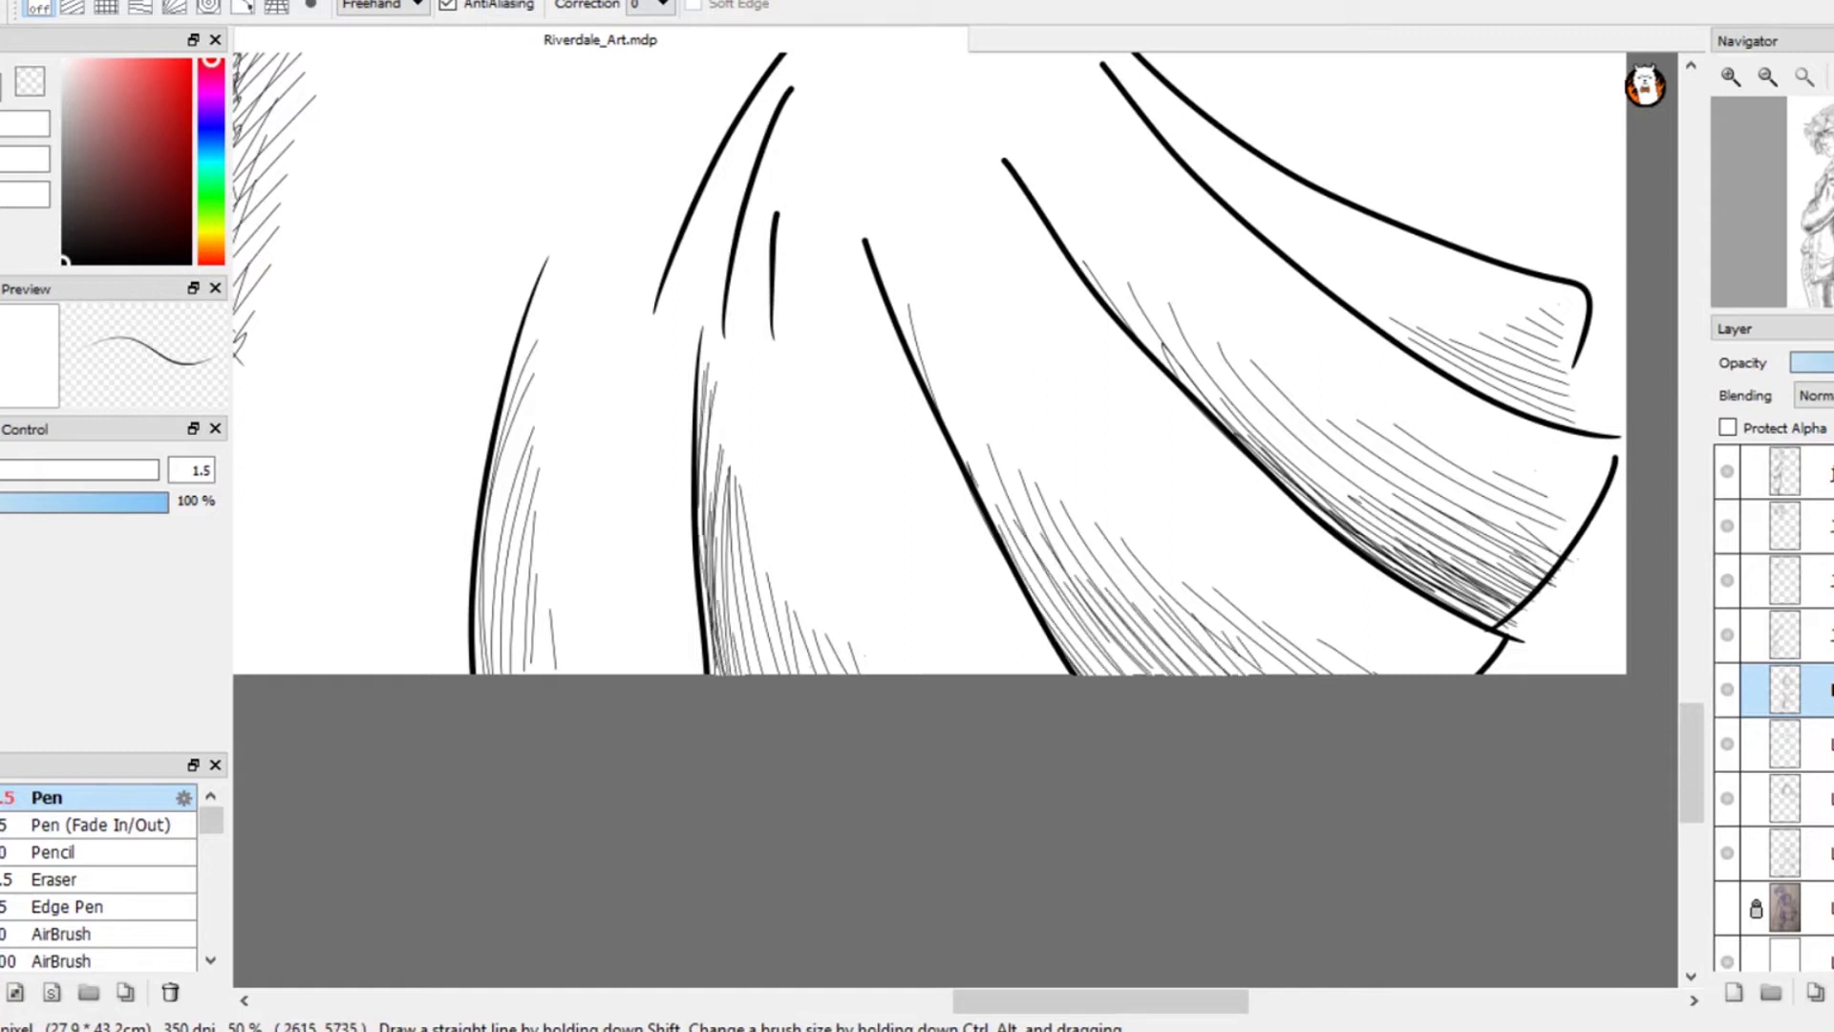
{"action": "left_click_drag", "start_coordinate": [755, 421], "coordinate": [807, 621]}
{"action": "left_click_drag", "start_coordinate": [797, 540], "coordinate": [829, 673]}
{"action": "left_click_drag", "start_coordinate": [824, 535], "coordinate": [864, 673]}
{"action": "left_click_drag", "start_coordinate": [855, 578], "coordinate": [915, 673]}
{"action": "left_click_drag", "start_coordinate": [885, 609], "coordinate": [950, 673]}
{"action": "left_click_drag", "start_coordinate": [533, 401], "coordinate": [499, 628]}
{"action": "left_click_drag", "start_coordinate": [529, 459], "coordinate": [510, 646]}
{"action": "mouse_move", "coordinate": [537, 521]}
{"action": "left_mouse_down"}
{"action": "mouse_move", "coordinate": [523, 674]}
{"action": "mouse_move", "coordinate": [546, 531]}
{"action": "left_mouse_up"}
{"action": "mouse_move", "coordinate": [579, 673]}
{"action": "left_mouse_down"}
{"action": "mouse_move", "coordinate": [568, 609]}
{"action": "mouse_move", "coordinate": [593, 620]}
{"action": "left_mouse_up"}
{"action": "left_click_drag", "start_coordinate": [619, 673], "coordinate": [568, 410]}
{"action": "mouse_move", "coordinate": [552, 531]}
{"action": "left_mouse_down"}
{"action": "mouse_move", "coordinate": [549, 370]}
{"action": "mouse_move", "coordinate": [596, 612]}
{"action": "left_mouse_up"}
{"action": "key", "text": "ctrl+z"}
{"action": "key", "text": "ctrl+z"}
{"action": "key", "text": "ctrl+z"}
{"action": "key", "text": "ctrl+z"}
- Hatch the gaps between the short crease lines at the top of the skirt's folds
{"action": "left_click_drag", "start_coordinate": [765, 314], "coordinate": [699, 440]}
{"action": "left_click_drag", "start_coordinate": [767, 321], "coordinate": [710, 471]}
{"action": "left_click_drag", "start_coordinate": [756, 358], "coordinate": [713, 516]}
{"action": "left_click_drag", "start_coordinate": [757, 384], "coordinate": [728, 574]}
{"action": "left_click_drag", "start_coordinate": [756, 417], "coordinate": [741, 586]}
{"action": "left_click_drag", "start_coordinate": [755, 426], "coordinate": [751, 597]}
{"action": "left_click_drag", "start_coordinate": [761, 430], "coordinate": [765, 606]}
{"action": "left_click_drag", "start_coordinate": [767, 484], "coordinate": [772, 601]}
{"action": "left_click_drag", "start_coordinate": [778, 553], "coordinate": [782, 581]}
- Extend the diagonal hatching on the upper skirt down to the top of the crease lines
{"action": "key", "text": "ctrl+minus"}
{"action": "key", "text": "ctrl+minus"}
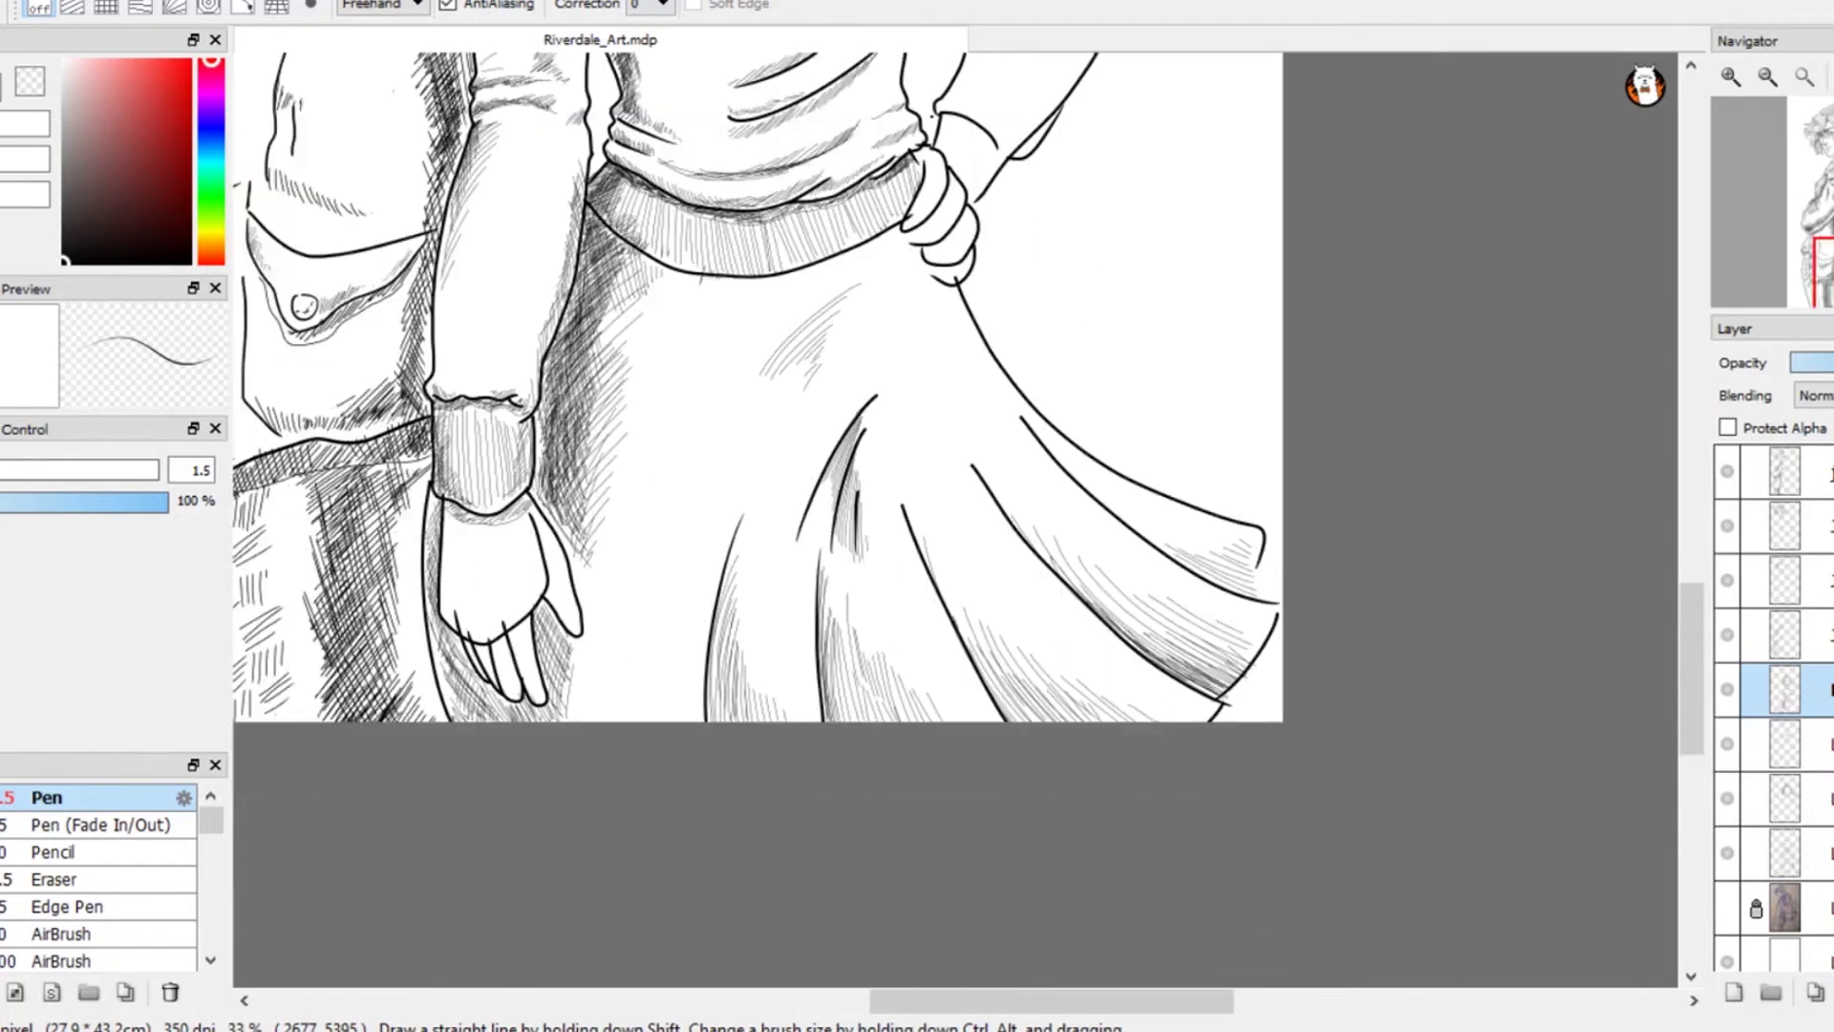
{"action": "mouse_move", "coordinate": [865, 399]}
{"action": "left_mouse_down"}
{"action": "mouse_move", "coordinate": [810, 473]}
{"action": "mouse_move", "coordinate": [789, 449]}
{"action": "left_mouse_up"}
{"action": "mouse_move", "coordinate": [860, 368]}
{"action": "left_mouse_down"}
{"action": "mouse_move", "coordinate": [784, 455]}
{"action": "mouse_move", "coordinate": [769, 425]}
{"action": "left_mouse_up"}
{"action": "left_click_drag", "start_coordinate": [871, 337], "coordinate": [741, 457]}
{"action": "mouse_move", "coordinate": [859, 311]}
{"action": "left_mouse_down"}
{"action": "mouse_move", "coordinate": [721, 461]}
{"action": "mouse_move", "coordinate": [730, 420]}
{"action": "left_mouse_up"}
- Darken the arm's shadow on the skirt with steep hatching from below the waistband down past the forearm
{"action": "left_click_drag", "start_coordinate": [601, 232], "coordinate": [596, 310]}
{"action": "left_click_drag", "start_coordinate": [616, 270], "coordinate": [591, 395]}
{"action": "left_click_drag", "start_coordinate": [628, 281], "coordinate": [607, 395]}
{"action": "left_click_drag", "start_coordinate": [659, 278], "coordinate": [578, 521]}
{"action": "left_click_drag", "start_coordinate": [630, 393], "coordinate": [603, 544]}
- Hatch the skirt beside the hand down to the canvas edge, and add strokes at the cuff's outer edge
{"action": "left_click_drag", "start_coordinate": [551, 602], "coordinate": [547, 724]}
{"action": "left_click_drag", "start_coordinate": [584, 645], "coordinate": [570, 723]}
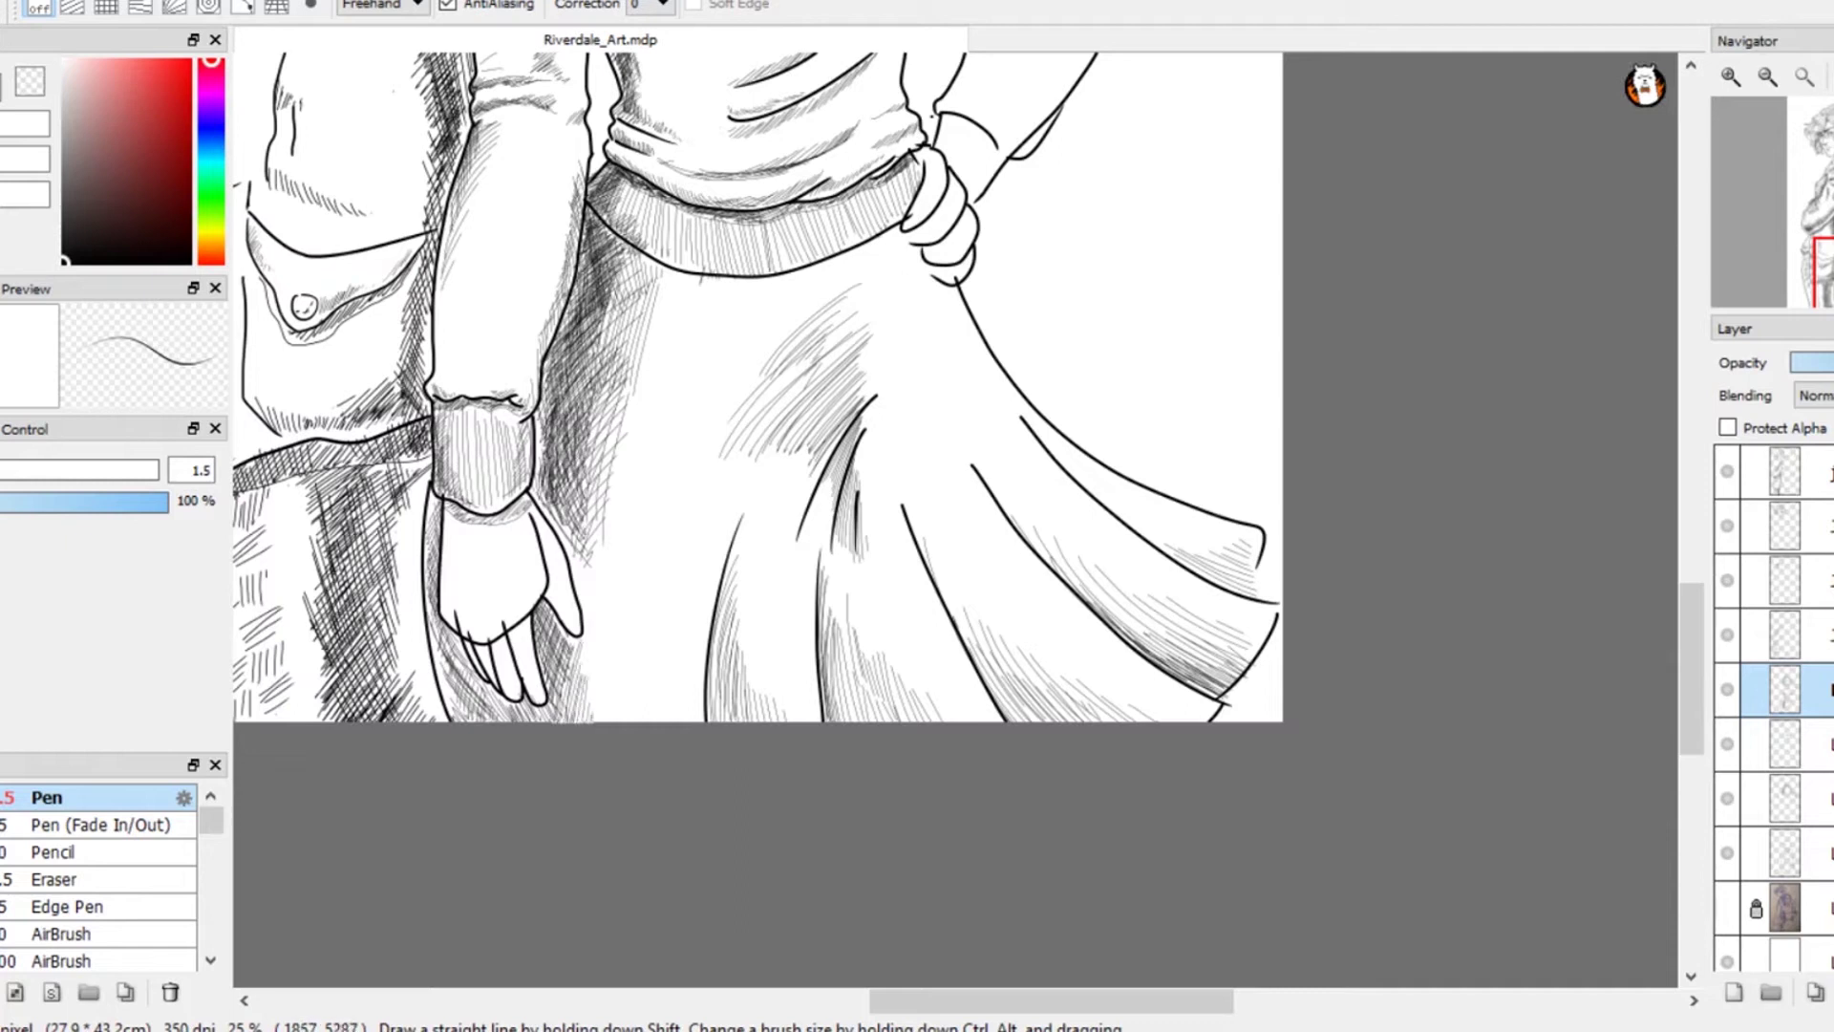
{"action": "left_click_drag", "start_coordinate": [447, 406], "coordinate": [439, 455]}
{"action": "left_click_drag", "start_coordinate": [453, 411], "coordinate": [444, 474]}
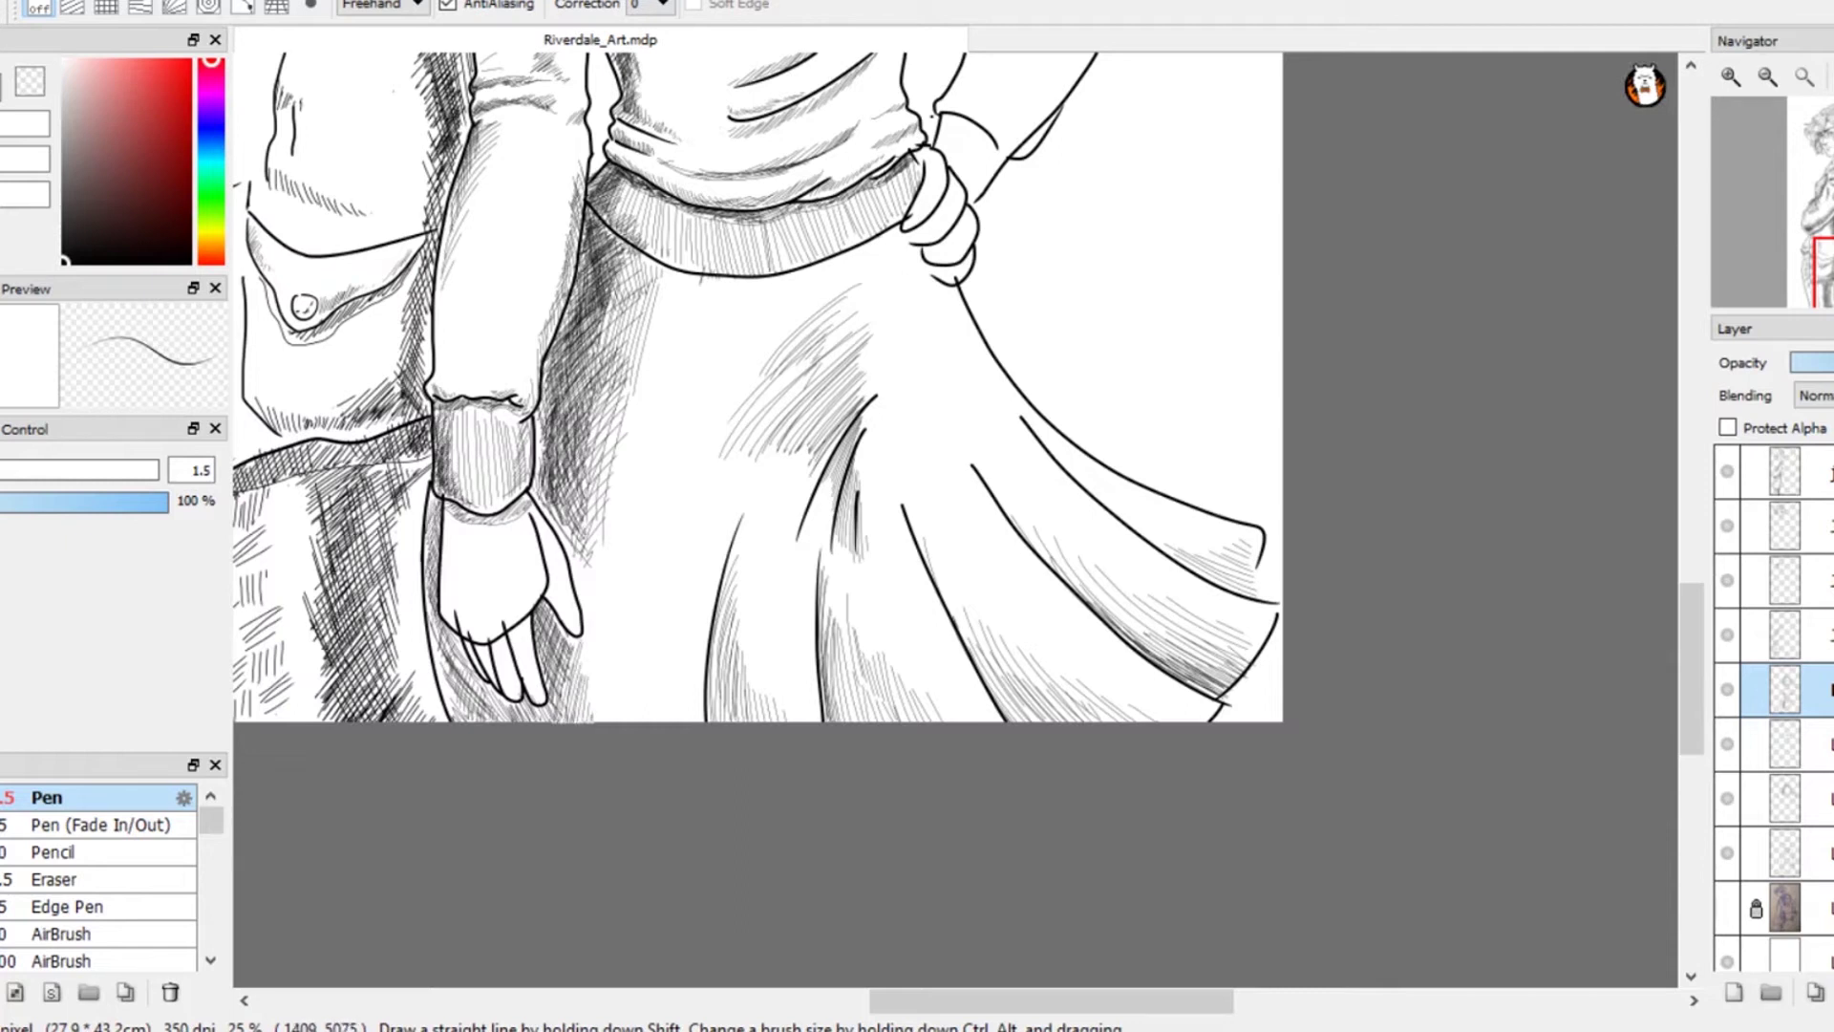
- Add diagonal hatching to the inner side of the woman's hanging upper sleeve
{"action": "scroll", "coordinate": [468, 502], "scroll_direction": "up", "scroll_amount": 5}
{"action": "scroll", "coordinate": [755, 520], "scroll_direction": "up", "scroll_amount": 4}
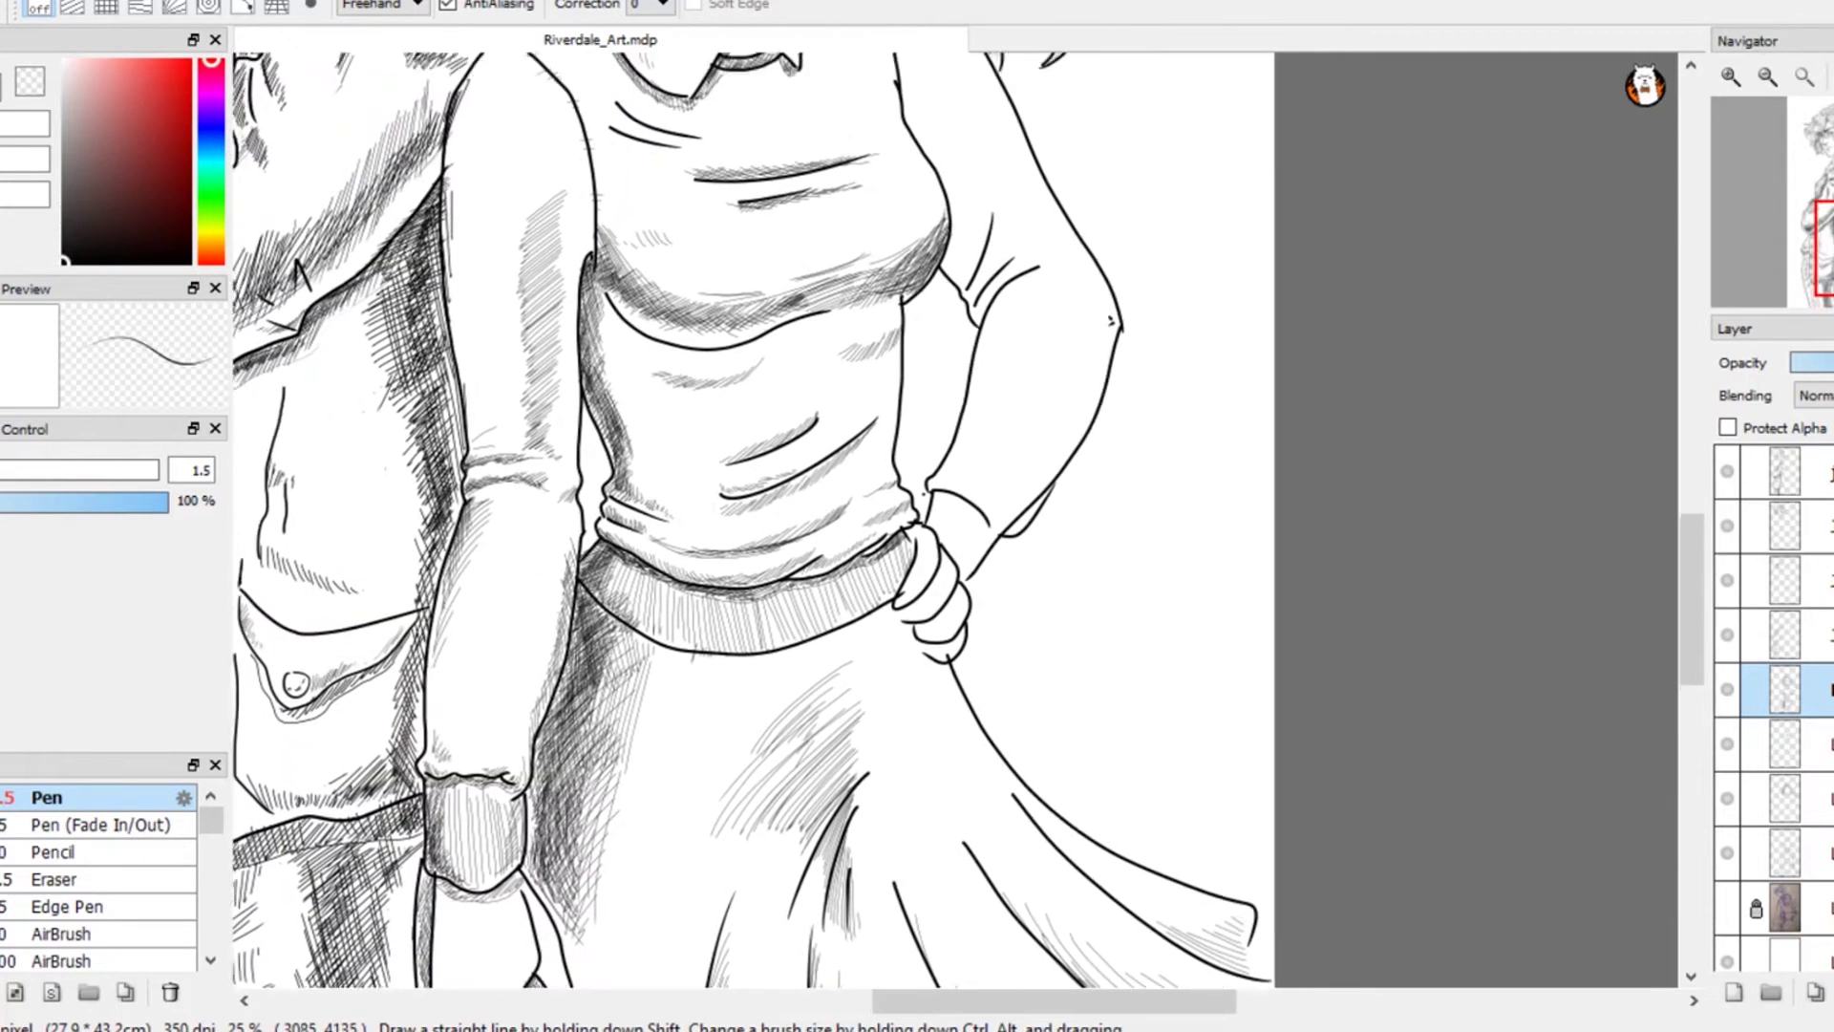
{"action": "left_click_drag", "start_coordinate": [568, 298], "coordinate": [521, 332]}
{"action": "left_click_drag", "start_coordinate": [552, 314], "coordinate": [508, 345]}
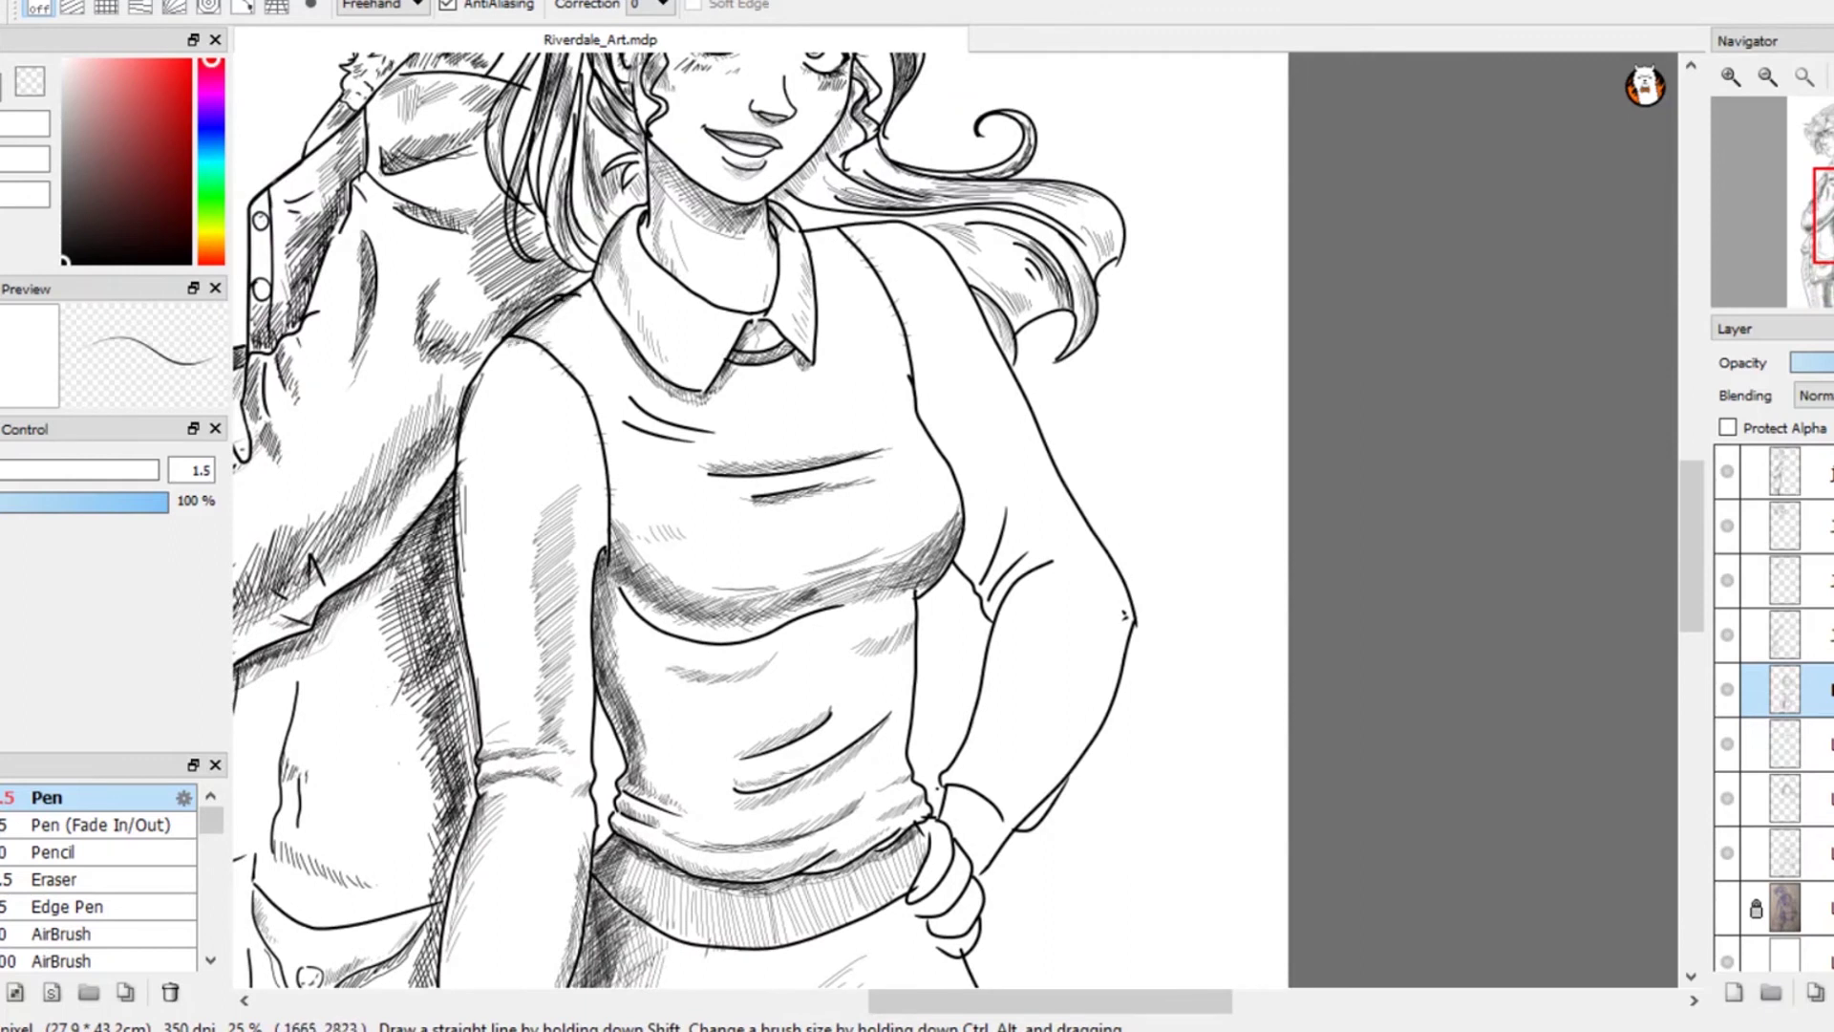
- Extend the hatching up the hanging sleeve beside the armhole seam, and shade the shoulder's outer edge
{"action": "left_click_drag", "start_coordinate": [597, 438], "coordinate": [577, 474]}
{"action": "left_click_drag", "start_coordinate": [595, 423], "coordinate": [538, 494]}
{"action": "mouse_move", "coordinate": [580, 431]}
{"action": "left_mouse_down"}
{"action": "mouse_move", "coordinate": [521, 503]}
{"action": "mouse_move", "coordinate": [521, 482]}
{"action": "mouse_move", "coordinate": [533, 499]}
{"action": "left_mouse_up"}
{"action": "key", "text": "e"}
{"action": "key", "text": "b"}
{"action": "left_click_drag", "start_coordinate": [576, 476], "coordinate": [533, 508]}
{"action": "left_click_drag", "start_coordinate": [569, 489], "coordinate": [535, 514]}
{"action": "left_click_drag", "start_coordinate": [516, 350], "coordinate": [471, 480]}
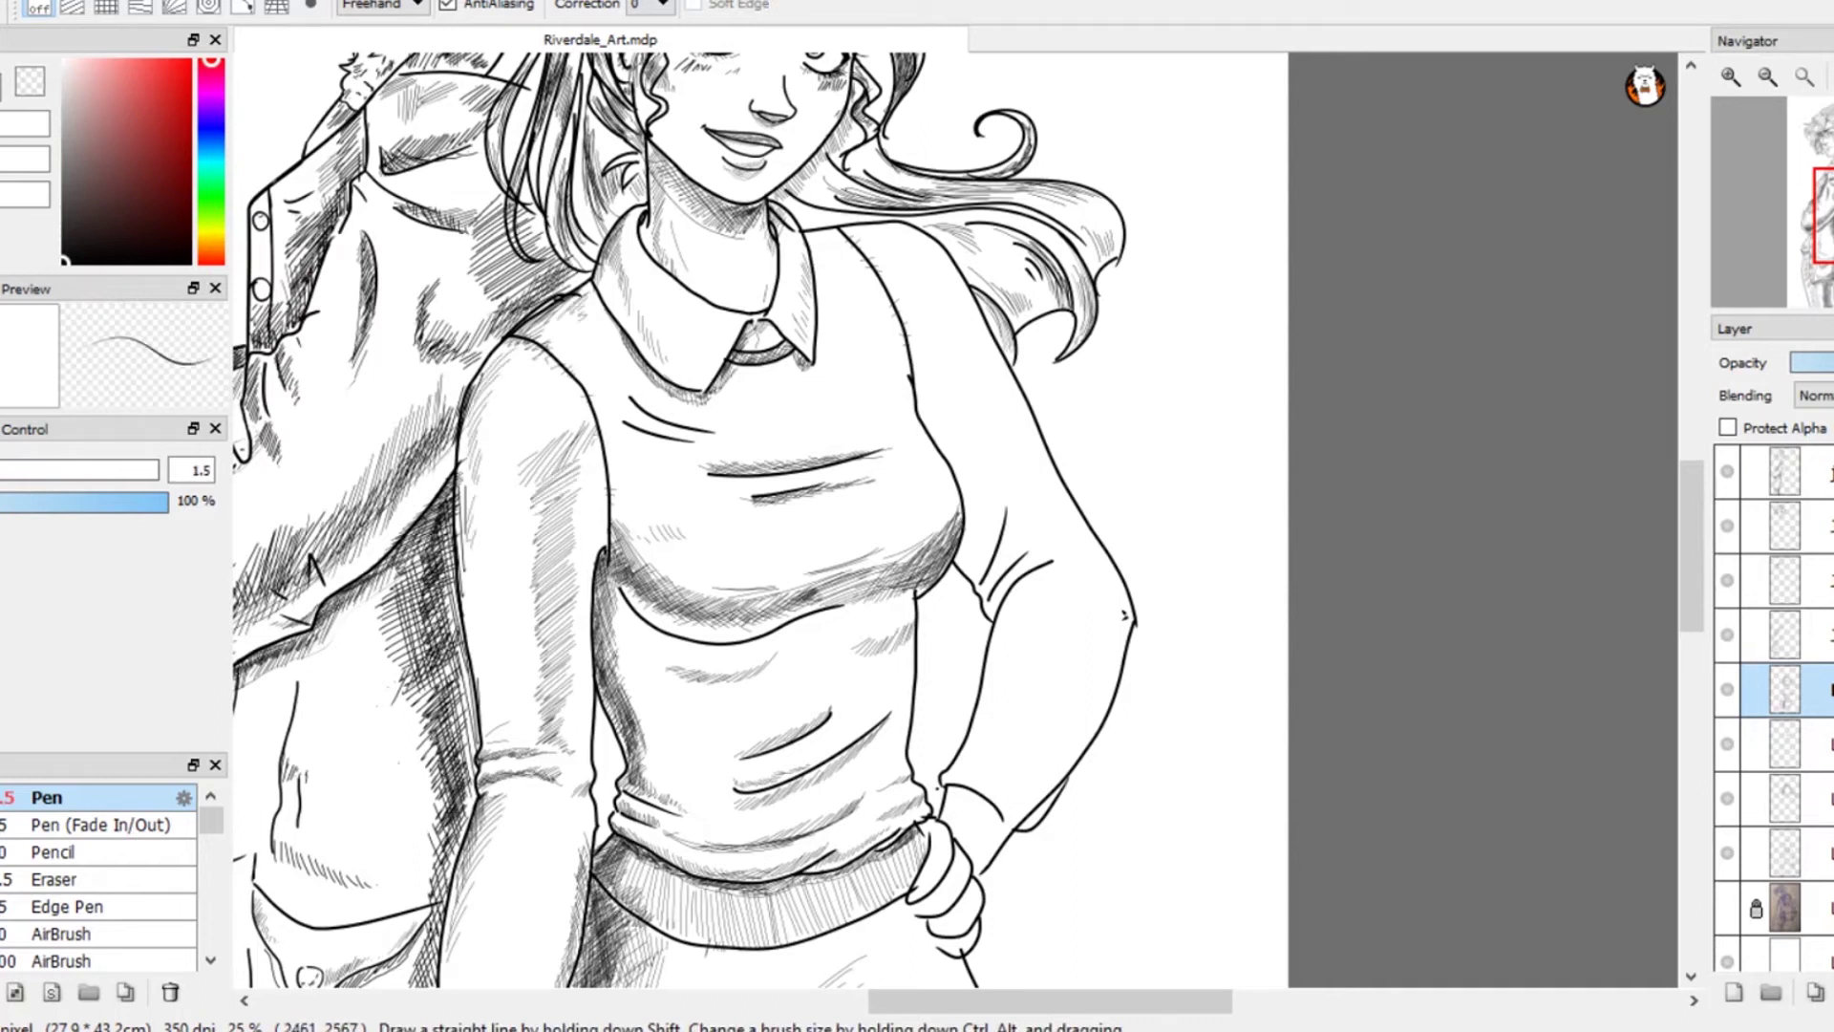
- Hatch the shoulder of the woman's bent arm beside the armhole seam, below her hair
{"action": "left_click_drag", "start_coordinate": [871, 255], "coordinate": [916, 239]}
{"action": "left_click_drag", "start_coordinate": [885, 257], "coordinate": [919, 241]}
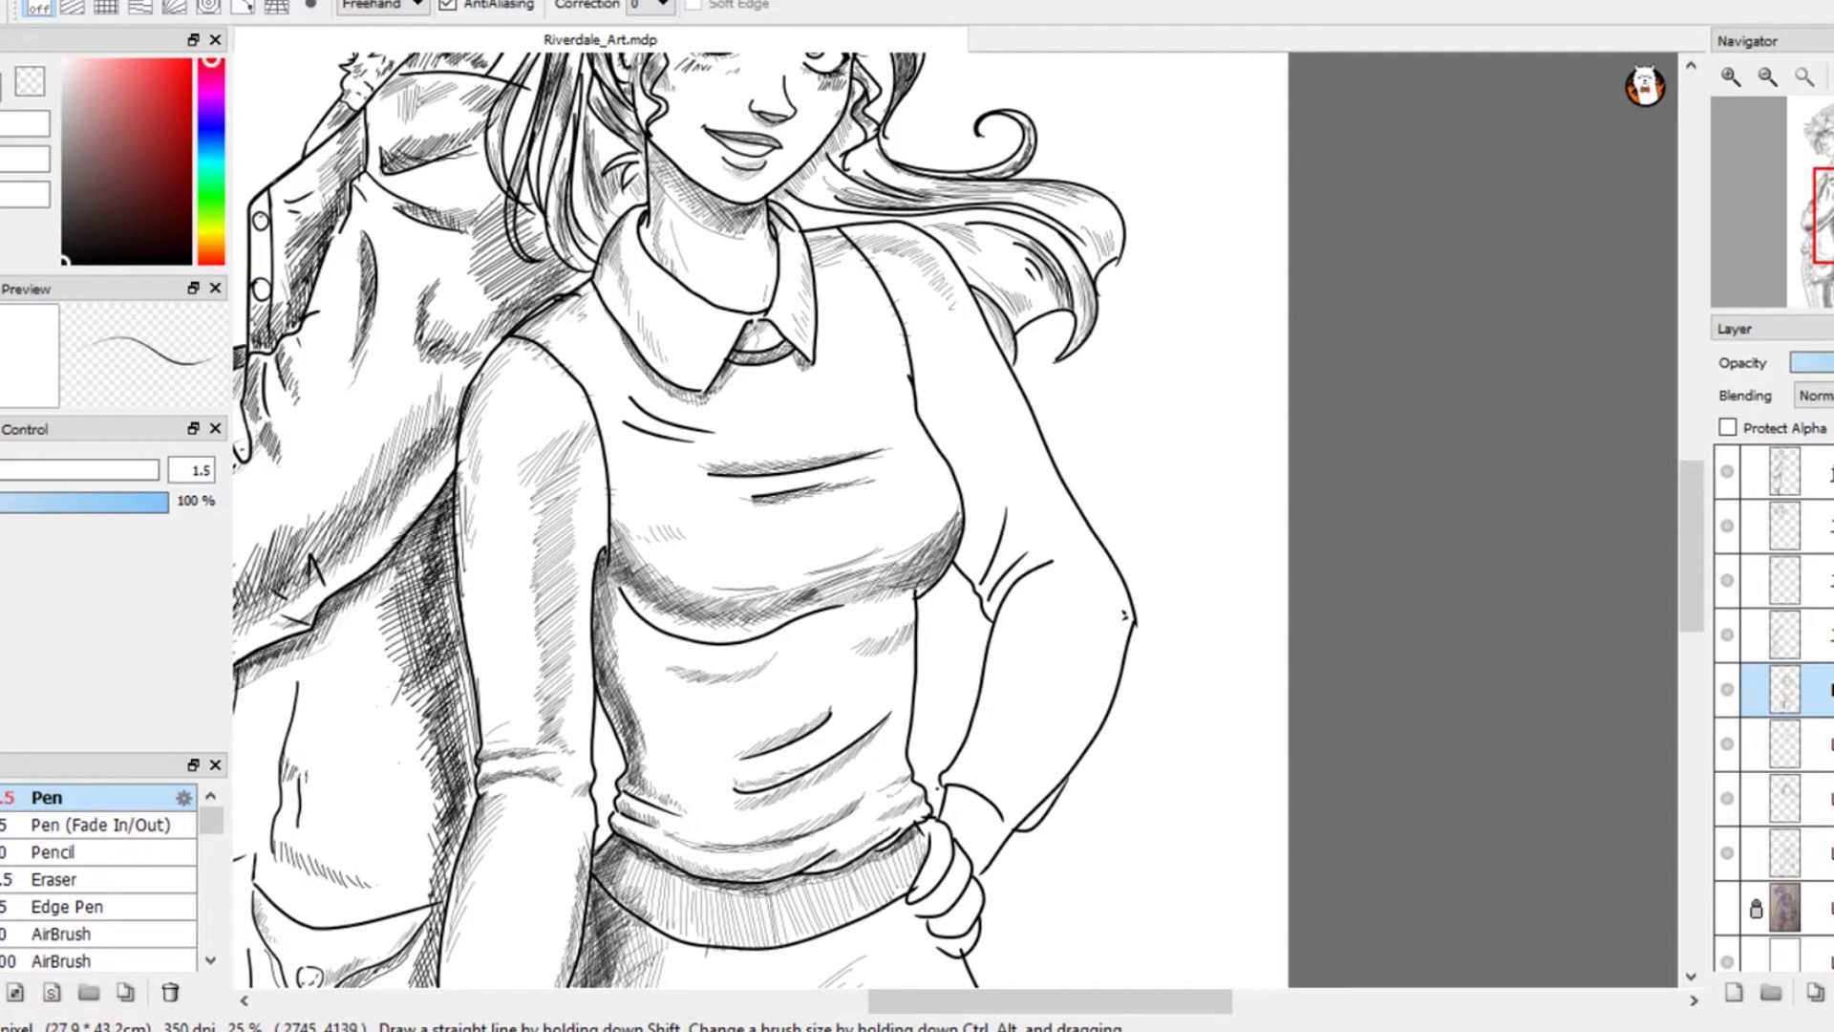
- Hatch along the two diagonal fold lines across the front of the woman's sweater at waist level
{"action": "left_click_drag", "start_coordinate": [736, 805], "coordinate": [827, 766]}
{"action": "mouse_move", "coordinate": [776, 799]}
{"action": "left_mouse_down"}
{"action": "mouse_move", "coordinate": [867, 739]}
{"action": "mouse_move", "coordinate": [822, 768]}
{"action": "left_mouse_up"}
{"action": "left_click_drag", "start_coordinate": [740, 759], "coordinate": [828, 722]}
{"action": "left_click_drag", "start_coordinate": [831, 717], "coordinate": [852, 699]}
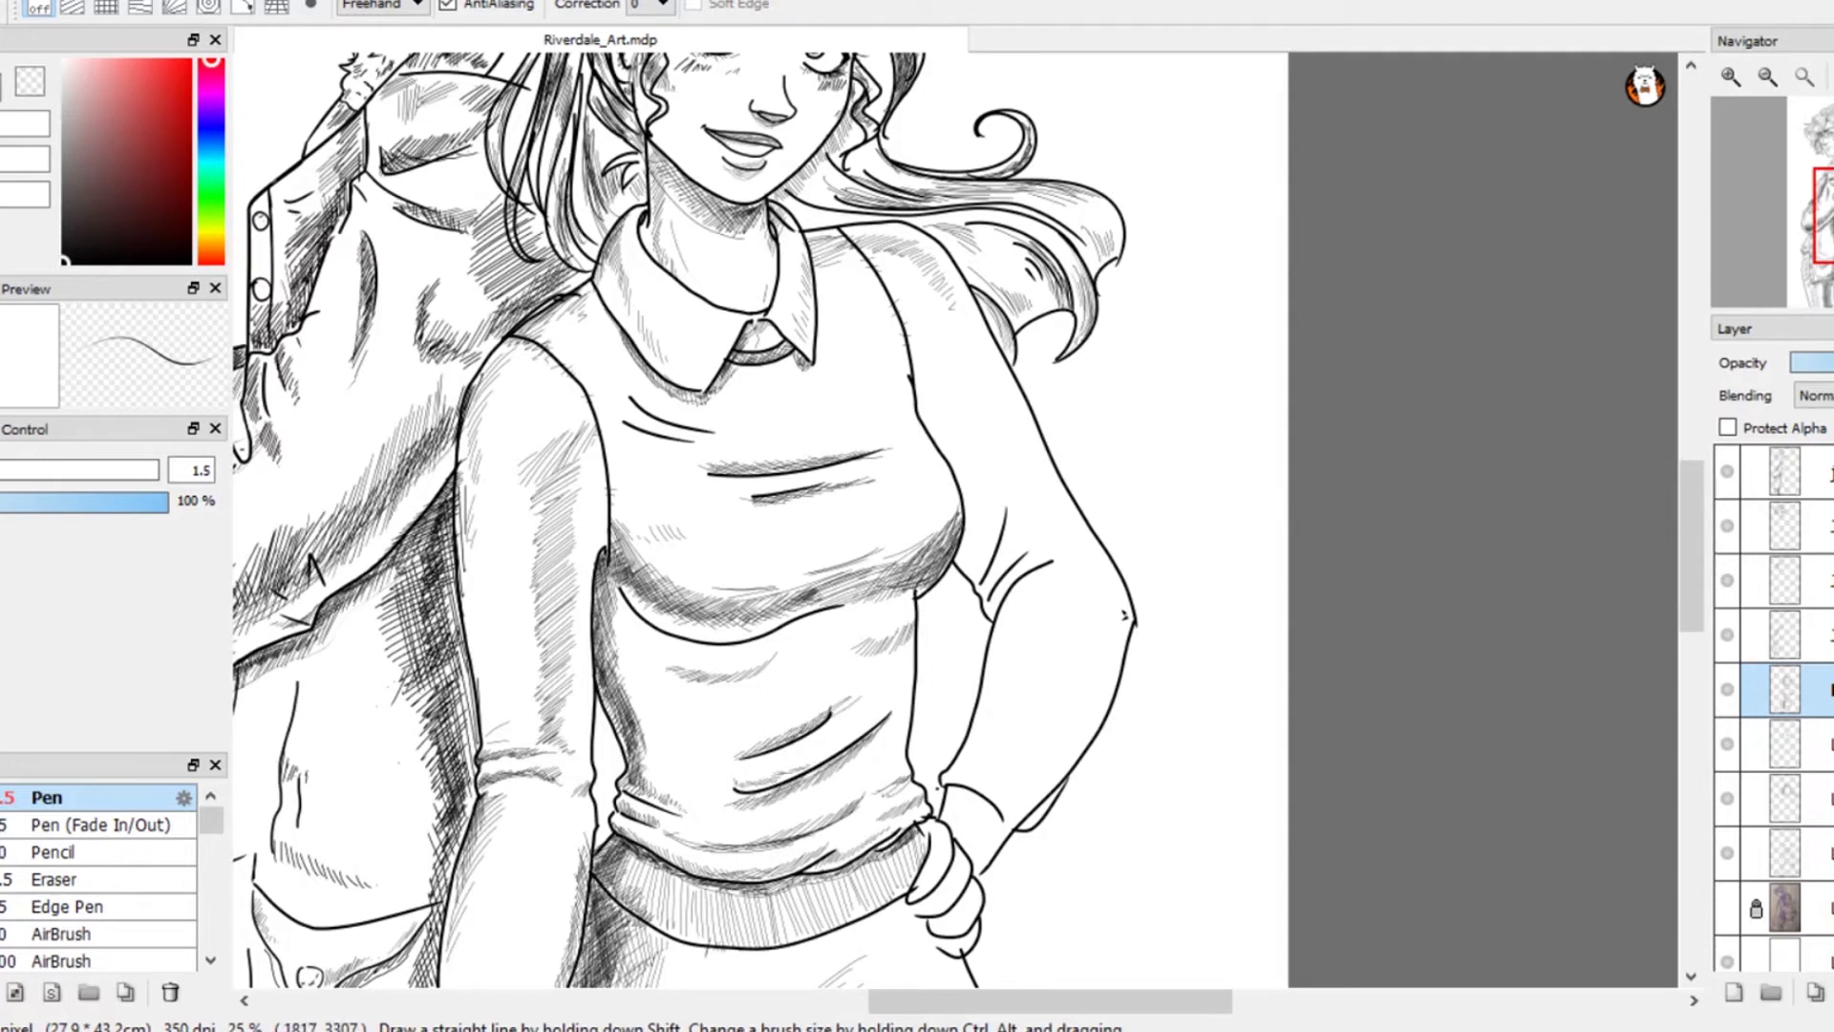
- Hatch the sweater just below the curved bust line, from the hanging sleeve across to the far side of the torso
{"action": "left_click_drag", "start_coordinate": [665, 641], "coordinate": [625, 611]}
{"action": "left_click_drag", "start_coordinate": [623, 624], "coordinate": [612, 607]}
{"action": "left_click_drag", "start_coordinate": [669, 665], "coordinate": [690, 645]}
{"action": "left_click_drag", "start_coordinate": [684, 669], "coordinate": [728, 650]}
{"action": "left_click_drag", "start_coordinate": [715, 680], "coordinate": [761, 645]}
{"action": "mouse_move", "coordinate": [754, 669]}
{"action": "left_mouse_down"}
{"action": "mouse_move", "coordinate": [788, 634]}
{"action": "mouse_move", "coordinate": [907, 609]}
{"action": "left_mouse_up"}
{"action": "left_click_drag", "start_coordinate": [868, 636], "coordinate": [906, 609]}
- Darken the shadow along the underside of the bust with overlapping hatching that follows the curved line
{"action": "left_click_drag", "start_coordinate": [644, 614], "coordinate": [661, 592]}
{"action": "left_click_drag", "start_coordinate": [655, 618], "coordinate": [681, 607]}
{"action": "left_click_drag", "start_coordinate": [675, 634], "coordinate": [706, 621]}
{"action": "left_click_drag", "start_coordinate": [696, 640], "coordinate": [732, 624]}
{"action": "left_click_drag", "start_coordinate": [724, 641], "coordinate": [938, 561]}
{"action": "mouse_move", "coordinate": [807, 605]}
{"action": "left_mouse_down"}
{"action": "mouse_move", "coordinate": [875, 583]}
{"action": "mouse_move", "coordinate": [812, 600]}
{"action": "left_mouse_up"}
{"action": "mouse_move", "coordinate": [713, 635]}
{"action": "left_mouse_down"}
{"action": "mouse_move", "coordinate": [794, 609]}
{"action": "mouse_move", "coordinate": [740, 634]}
{"action": "left_mouse_up"}
{"action": "mouse_move", "coordinate": [652, 603]}
{"action": "left_mouse_down"}
{"action": "mouse_move", "coordinate": [709, 626]}
{"action": "mouse_move", "coordinate": [692, 632]}
{"action": "left_mouse_up"}
{"action": "left_click_drag", "start_coordinate": [641, 598], "coordinate": [732, 631]}
{"action": "mouse_move", "coordinate": [687, 626]}
{"action": "left_mouse_down"}
{"action": "mouse_move", "coordinate": [798, 609]}
{"action": "mouse_move", "coordinate": [729, 634]}
{"action": "left_mouse_up"}
{"action": "left_click_drag", "start_coordinate": [635, 560], "coordinate": [677, 612]}
- Hatch the inner side of the hanging upper sleeve down to the elbow folds, and undo the last eraser stroke
{"action": "left_click_drag", "start_coordinate": [585, 501], "coordinate": [556, 757]}
{"action": "left_click_drag", "start_coordinate": [552, 694], "coordinate": [541, 739]}
{"action": "key", "text": "e"}
{"action": "left_click_drag", "start_coordinate": [600, 656], "coordinate": [571, 757]}
{"action": "key", "text": "b"}
{"action": "key", "text": "ctrl+z"}
{"action": "key", "text": "e"}
{"action": "key", "text": "b"}
- Shade the torso's side beside the hanging arm, and add hatching to the ends and ribs of the sweater's waistband
{"action": "mouse_move", "coordinate": [616, 606]}
{"action": "left_mouse_down"}
{"action": "mouse_move", "coordinate": [600, 672]}
{"action": "mouse_move", "coordinate": [642, 802]}
{"action": "left_mouse_up"}
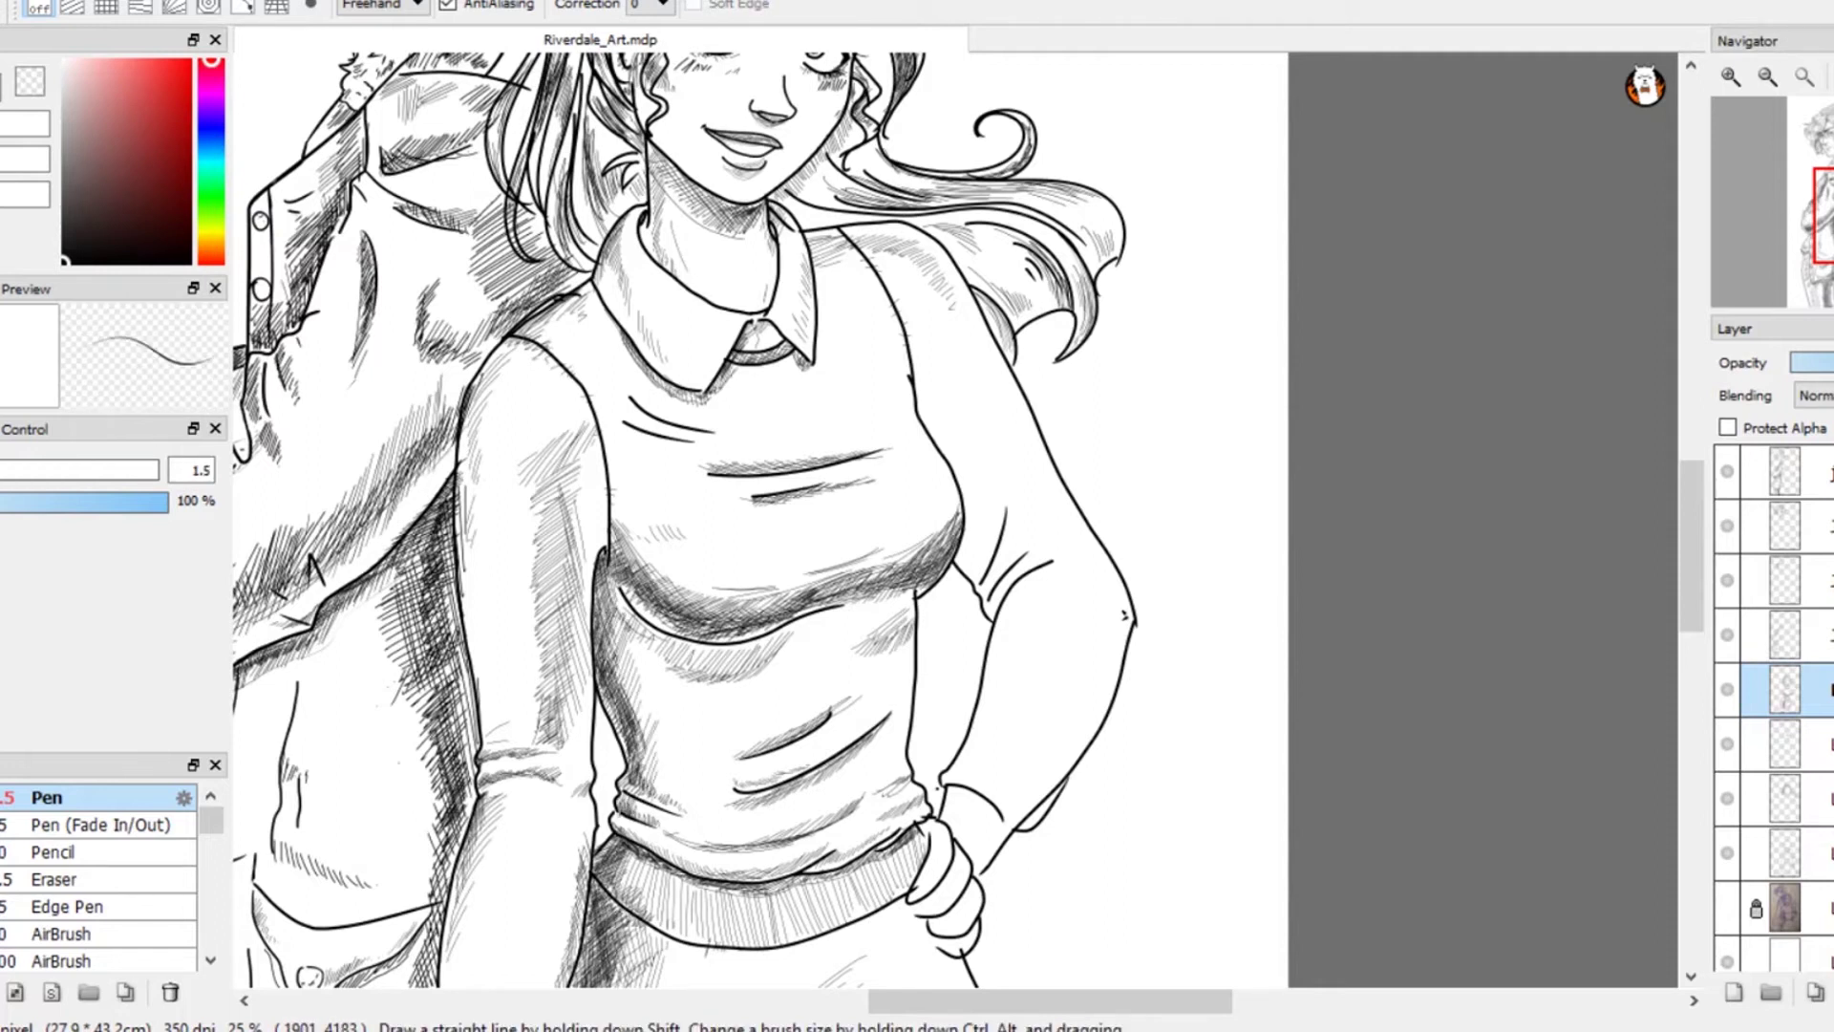
{"action": "left_click_drag", "start_coordinate": [630, 854], "coordinate": [601, 894]}
{"action": "mouse_move", "coordinate": [637, 874]}
{"action": "left_mouse_down"}
{"action": "mouse_move", "coordinate": [611, 909]}
{"action": "mouse_move", "coordinate": [672, 936]}
{"action": "left_mouse_up"}
{"action": "left_click_drag", "start_coordinate": [726, 885], "coordinate": [724, 939]}
{"action": "left_click_drag", "start_coordinate": [736, 902], "coordinate": [727, 940]}
{"action": "mouse_move", "coordinate": [849, 873]}
{"action": "left_mouse_down"}
{"action": "mouse_move", "coordinate": [829, 919]}
{"action": "mouse_move", "coordinate": [878, 895]}
{"action": "left_mouse_up"}
{"action": "left_click_drag", "start_coordinate": [916, 842], "coordinate": [907, 864]}
- Add long hatching strokes beneath the bust line toward the far side of the torso
{"action": "left_click_drag", "start_coordinate": [632, 616], "coordinate": [781, 633]}
{"action": "left_click_drag", "start_coordinate": [905, 612], "coordinate": [864, 623]}
{"action": "left_click_drag", "start_coordinate": [902, 605], "coordinate": [767, 645]}
{"action": "left_click_drag", "start_coordinate": [893, 607], "coordinate": [762, 653]}
- Hatch the hanging sleeve from below the shoulder down to the elbow folds, and undo the last five strokes
{"action": "left_click_drag", "start_coordinate": [585, 441], "coordinate": [525, 549]}
{"action": "left_click_drag", "start_coordinate": [540, 470], "coordinate": [490, 558]}
{"action": "mouse_move", "coordinate": [594, 430]}
{"action": "left_mouse_down"}
{"action": "mouse_move", "coordinate": [578, 494]}
{"action": "mouse_move", "coordinate": [530, 528]}
{"action": "left_mouse_up"}
{"action": "left_click_drag", "start_coordinate": [546, 468], "coordinate": [529, 510]}
{"action": "left_click_drag", "start_coordinate": [531, 466], "coordinate": [503, 519]}
{"action": "left_click_drag", "start_coordinate": [569, 468], "coordinate": [541, 548]}
{"action": "left_click_drag", "start_coordinate": [571, 496], "coordinate": [550, 584]}
{"action": "left_click_drag", "start_coordinate": [572, 584], "coordinate": [552, 668]}
{"action": "left_click_drag", "start_coordinate": [542, 808], "coordinate": [583, 630]}
{"action": "left_click_drag", "start_coordinate": [612, 615], "coordinate": [580, 658]}
{"action": "key", "text": "ctrl+z"}
{"action": "key", "text": "ctrl+z"}
{"action": "key", "text": "ctrl+z"}
{"action": "key", "text": "ctrl+z"}
{"action": "key", "text": "ctrl+z"}
- Hatch the sweater's chest beside the hanging arm's armhole seam and below the collar folds
{"action": "left_click_drag", "start_coordinate": [604, 286], "coordinate": [591, 317]}
{"action": "left_click_drag", "start_coordinate": [612, 295], "coordinate": [586, 372]}
{"action": "left_click_drag", "start_coordinate": [607, 362], "coordinate": [585, 403]}
{"action": "left_click_drag", "start_coordinate": [633, 284], "coordinate": [599, 368]}
{"action": "left_click_drag", "start_coordinate": [654, 256], "coordinate": [608, 335]}
{"action": "mouse_move", "coordinate": [677, 304]}
{"action": "left_mouse_down"}
{"action": "mouse_move", "coordinate": [613, 356]}
{"action": "mouse_move", "coordinate": [650, 352]}
{"action": "left_mouse_up"}
{"action": "left_click_drag", "start_coordinate": [684, 334], "coordinate": [653, 384]}
{"action": "mouse_move", "coordinate": [710, 370]}
{"action": "left_mouse_down"}
{"action": "mouse_move", "coordinate": [675, 398]}
{"action": "mouse_move", "coordinate": [698, 405]}
{"action": "left_mouse_up"}
{"action": "mouse_move", "coordinate": [753, 384]}
{"action": "left_mouse_down"}
{"action": "mouse_move", "coordinate": [719, 408]}
{"action": "mouse_move", "coordinate": [735, 418]}
{"action": "left_mouse_up"}
{"action": "left_click_drag", "start_coordinate": [783, 406], "coordinate": [762, 425]}
- Add strokes along the bent arm's armhole seam, and erase a small spot near the shoulder
{"action": "mouse_move", "coordinate": [897, 87]}
{"action": "left_mouse_down"}
{"action": "mouse_move", "coordinate": [877, 182]}
{"action": "mouse_move", "coordinate": [915, 308]}
{"action": "left_mouse_up"}
{"action": "key", "text": "e"}
{"action": "left_click_drag", "start_coordinate": [863, 145], "coordinate": [867, 149]}
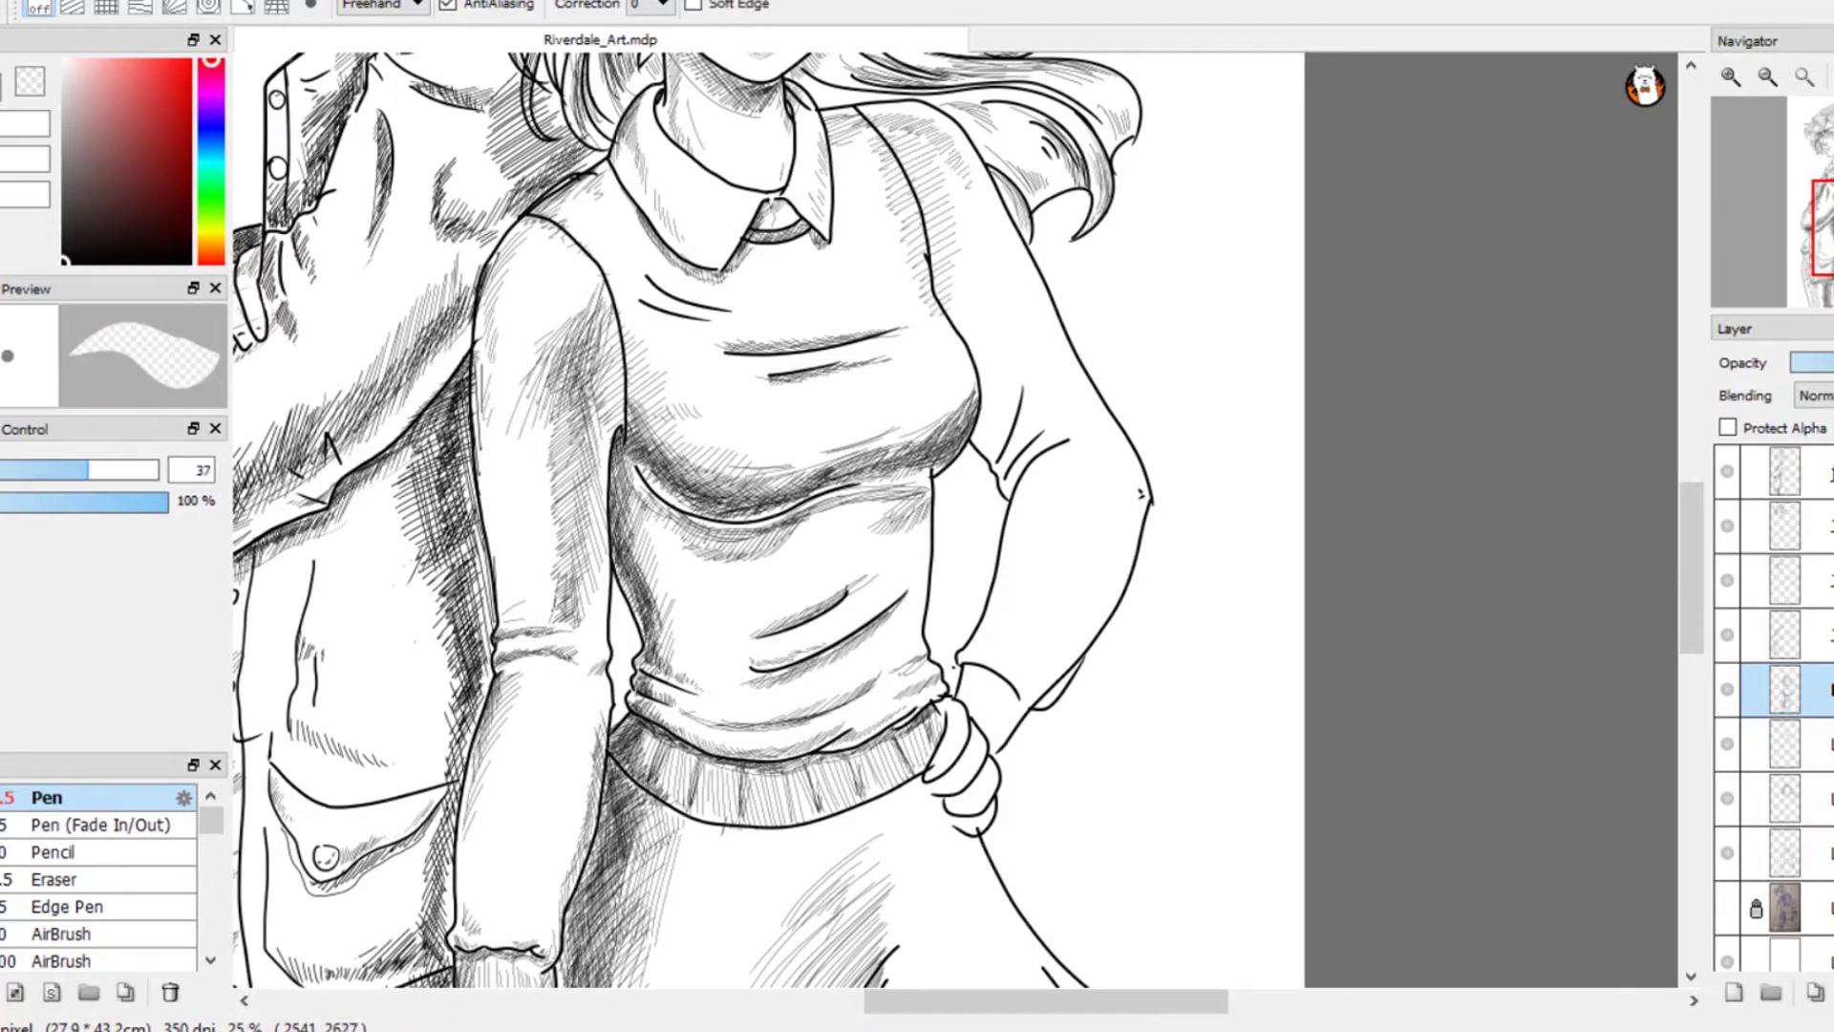
- Hatch the inner elbow folds of the woman's bent arm
{"action": "key", "text": "b"}
{"action": "left_click_drag", "start_coordinate": [1045, 445], "coordinate": [1015, 482]}
{"action": "left_click_drag", "start_coordinate": [1054, 441], "coordinate": [1015, 469]}
{"action": "left_click_drag", "start_coordinate": [1053, 444], "coordinate": [1020, 485]}
{"action": "left_click_drag", "start_coordinate": [1060, 458], "coordinate": [1012, 505]}
{"action": "left_click_drag", "start_coordinate": [1055, 478], "coordinate": [1003, 533]}
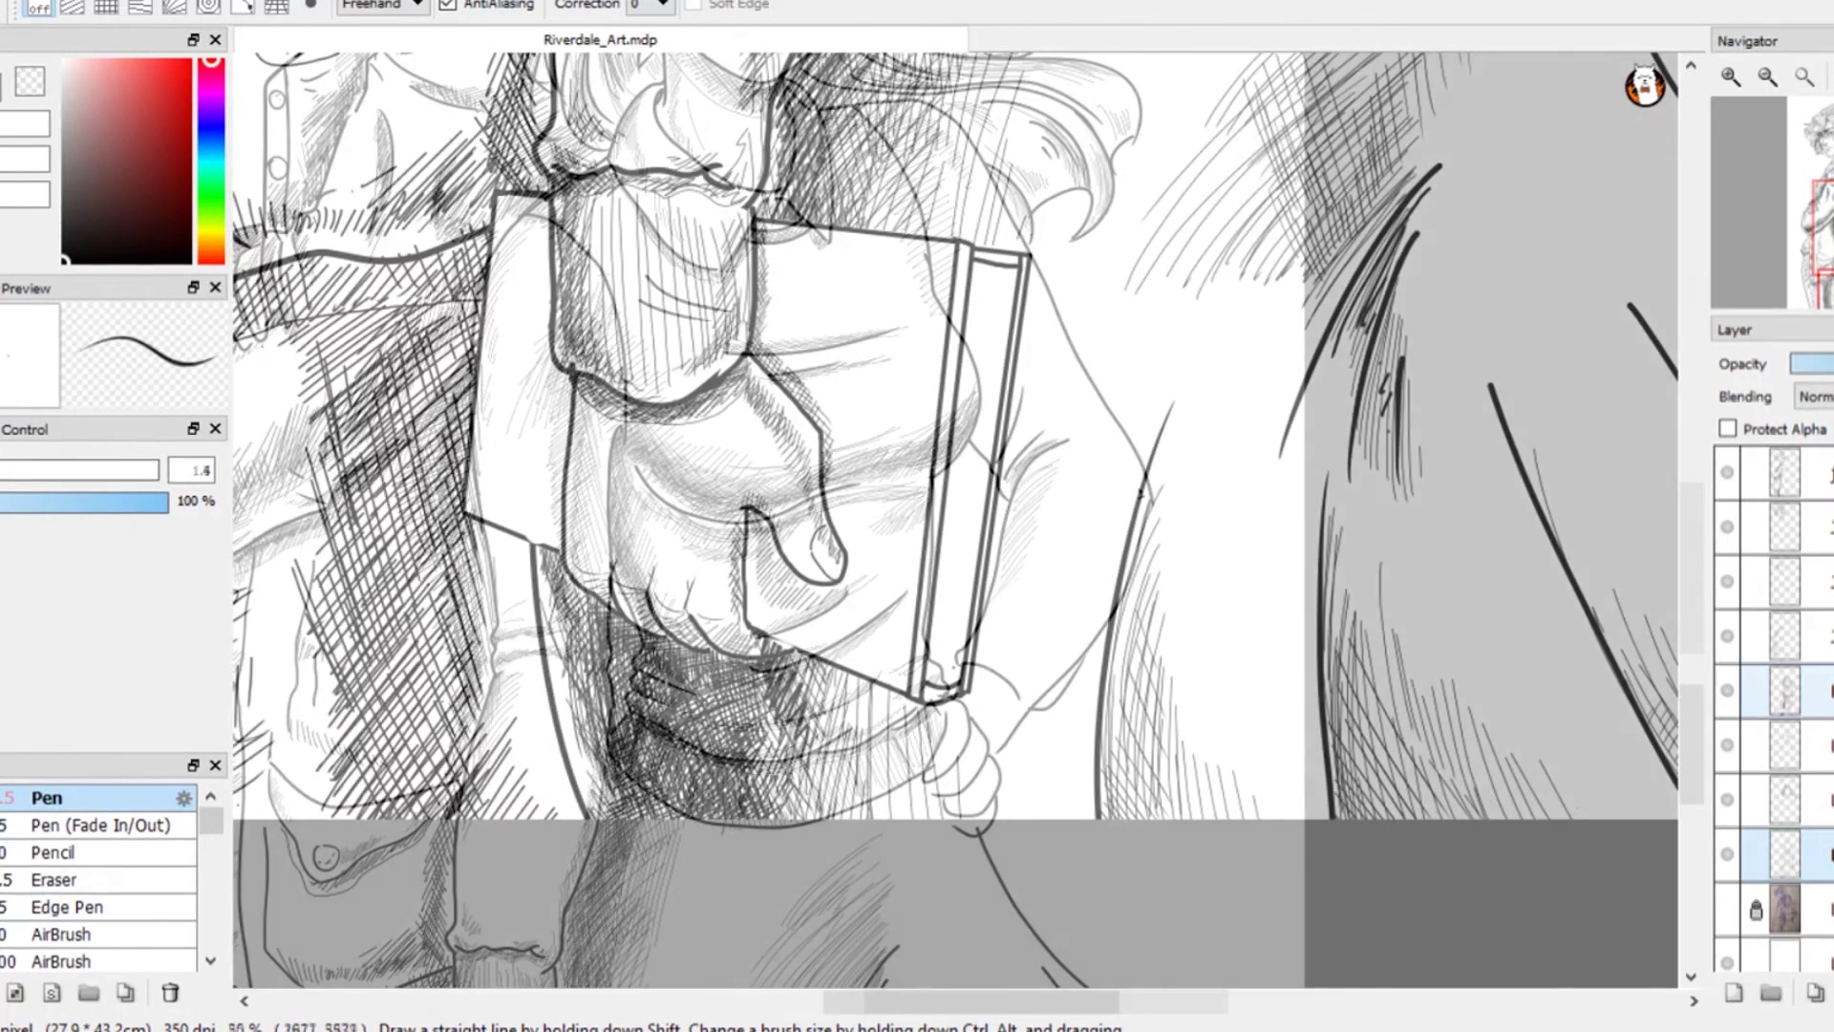
- Hatch the shadows on the book cover beneath the thumb and beside the sweater cuff
{"action": "left_click_drag", "start_coordinate": [761, 533], "coordinate": [749, 570]}
{"action": "left_click_drag", "start_coordinate": [762, 553], "coordinate": [749, 609]}
{"action": "left_click_drag", "start_coordinate": [769, 581], "coordinate": [765, 621]}
{"action": "left_click_drag", "start_coordinate": [789, 593], "coordinate": [774, 619]}
{"action": "left_click_drag", "start_coordinate": [783, 241], "coordinate": [770, 266]}
{"action": "left_click_drag", "start_coordinate": [784, 256], "coordinate": [769, 306]}
{"action": "left_click_drag", "start_coordinate": [784, 294], "coordinate": [766, 336]}
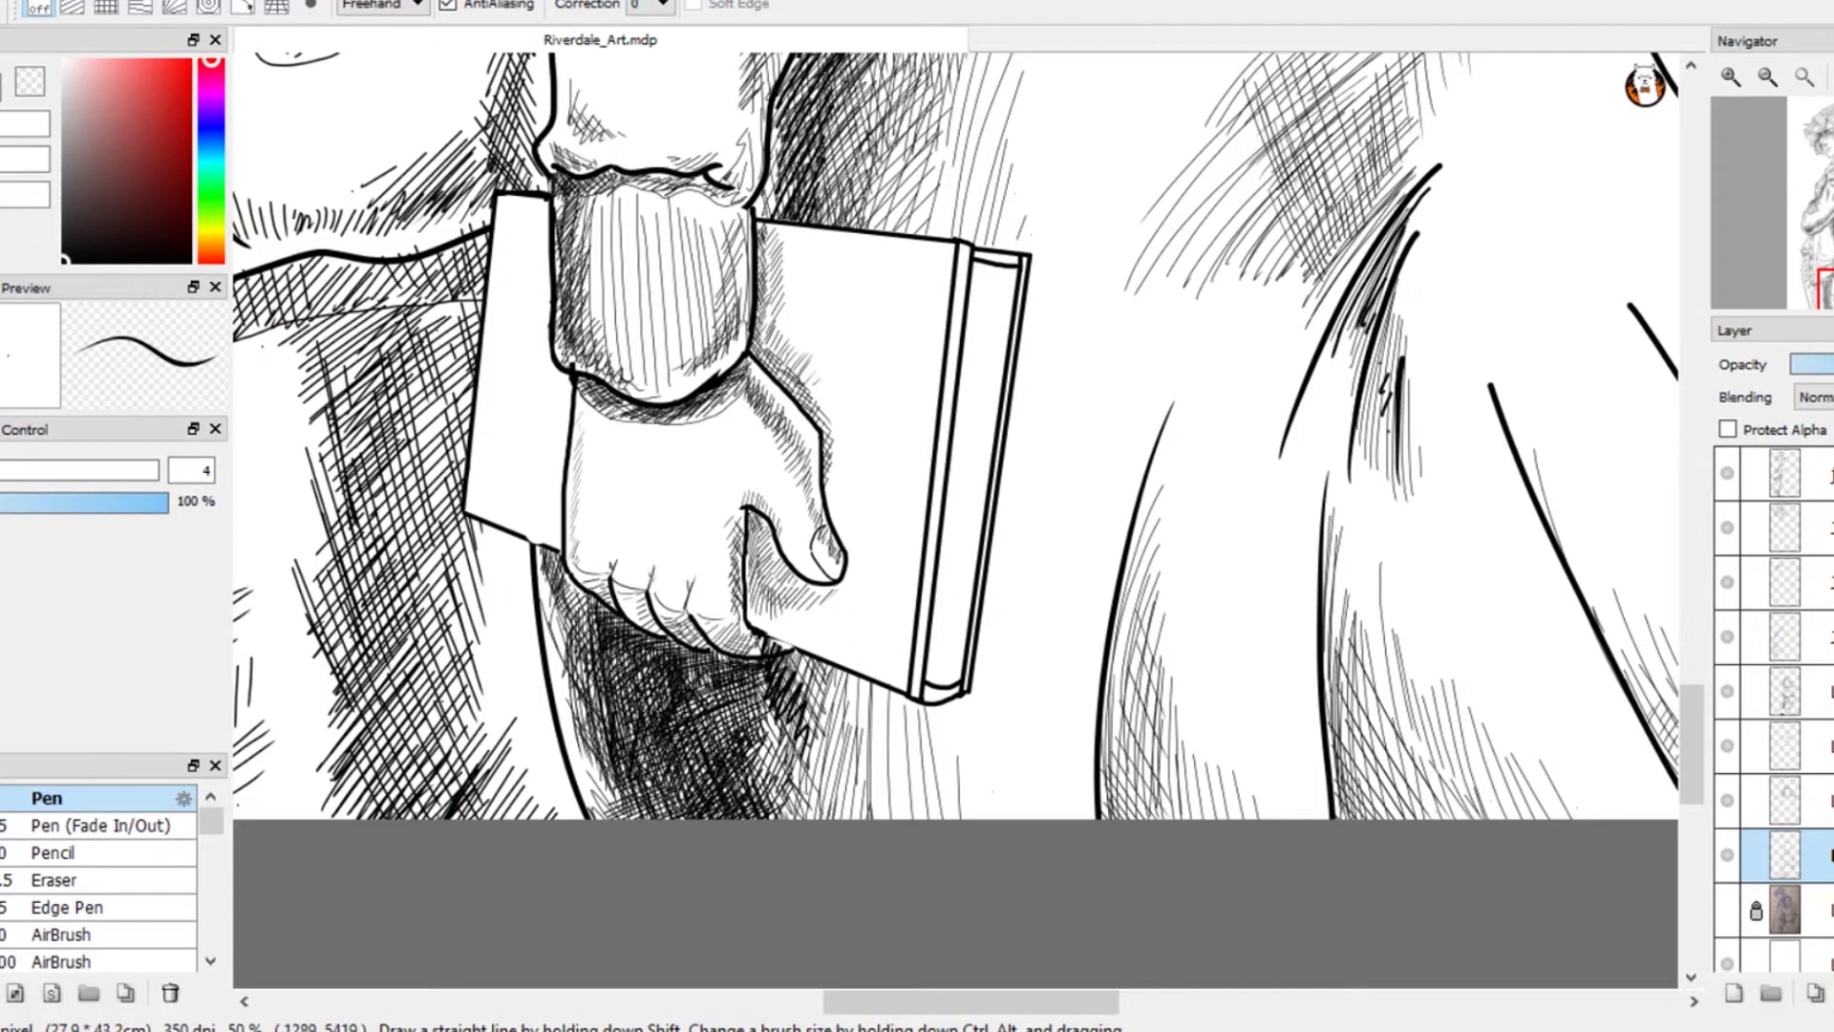
- Shade the part of the book behind the hand along its outer edge and upper corner beside the cuff
{"action": "mouse_move", "coordinate": [497, 425]}
{"action": "left_mouse_down"}
{"action": "mouse_move", "coordinate": [468, 487]}
{"action": "mouse_move", "coordinate": [478, 524]}
{"action": "left_mouse_up"}
{"action": "left_click_drag", "start_coordinate": [521, 203], "coordinate": [501, 225]}
{"action": "left_click_drag", "start_coordinate": [526, 216], "coordinate": [504, 247]}
{"action": "left_click_drag", "start_coordinate": [533, 238], "coordinate": [509, 258]}
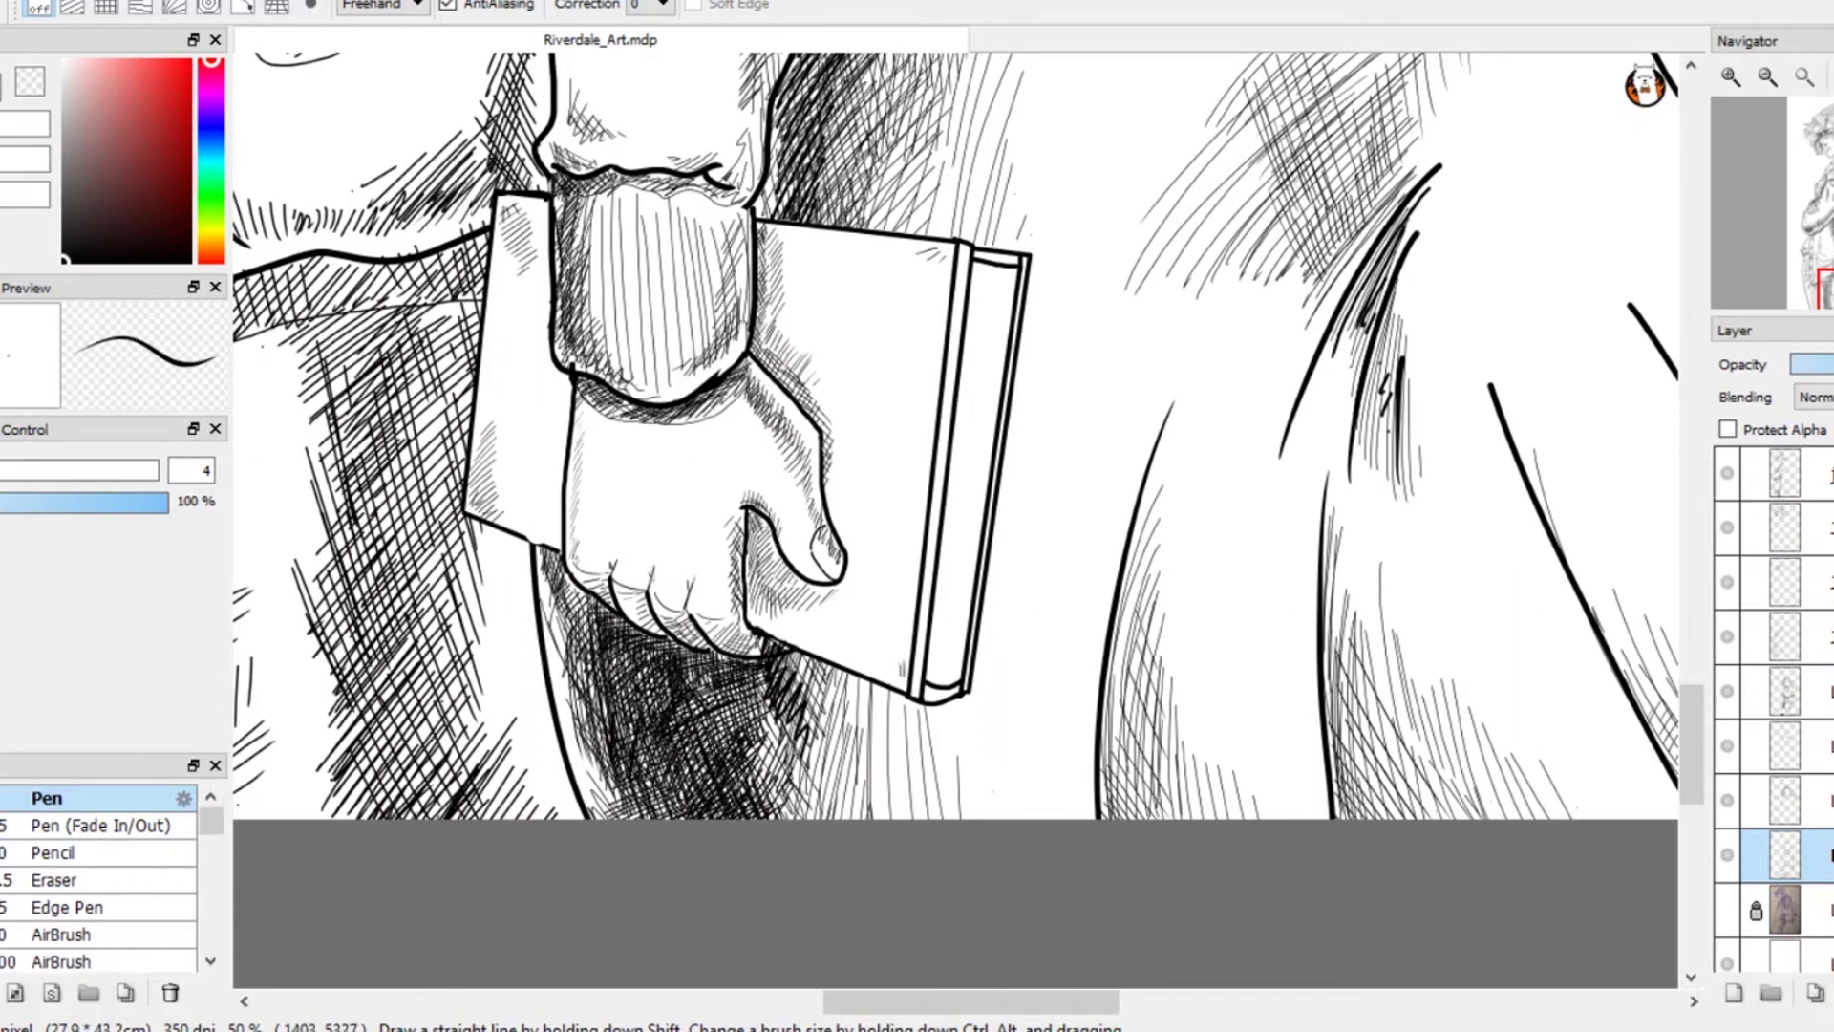
- Shade the back of the hand below the cuff, and darken the cuff's edge next to the book cover
{"action": "left_click_drag", "start_coordinate": [594, 416], "coordinate": [574, 447]}
{"action": "left_click_drag", "start_coordinate": [596, 421], "coordinate": [575, 466]}
{"action": "left_click_drag", "start_coordinate": [735, 194], "coordinate": [722, 219]}
{"action": "left_click_drag", "start_coordinate": [739, 204], "coordinate": [724, 255]}
{"action": "left_click_drag", "start_coordinate": [743, 240], "coordinate": [725, 296]}
{"action": "left_click_drag", "start_coordinate": [743, 282], "coordinate": [724, 326]}
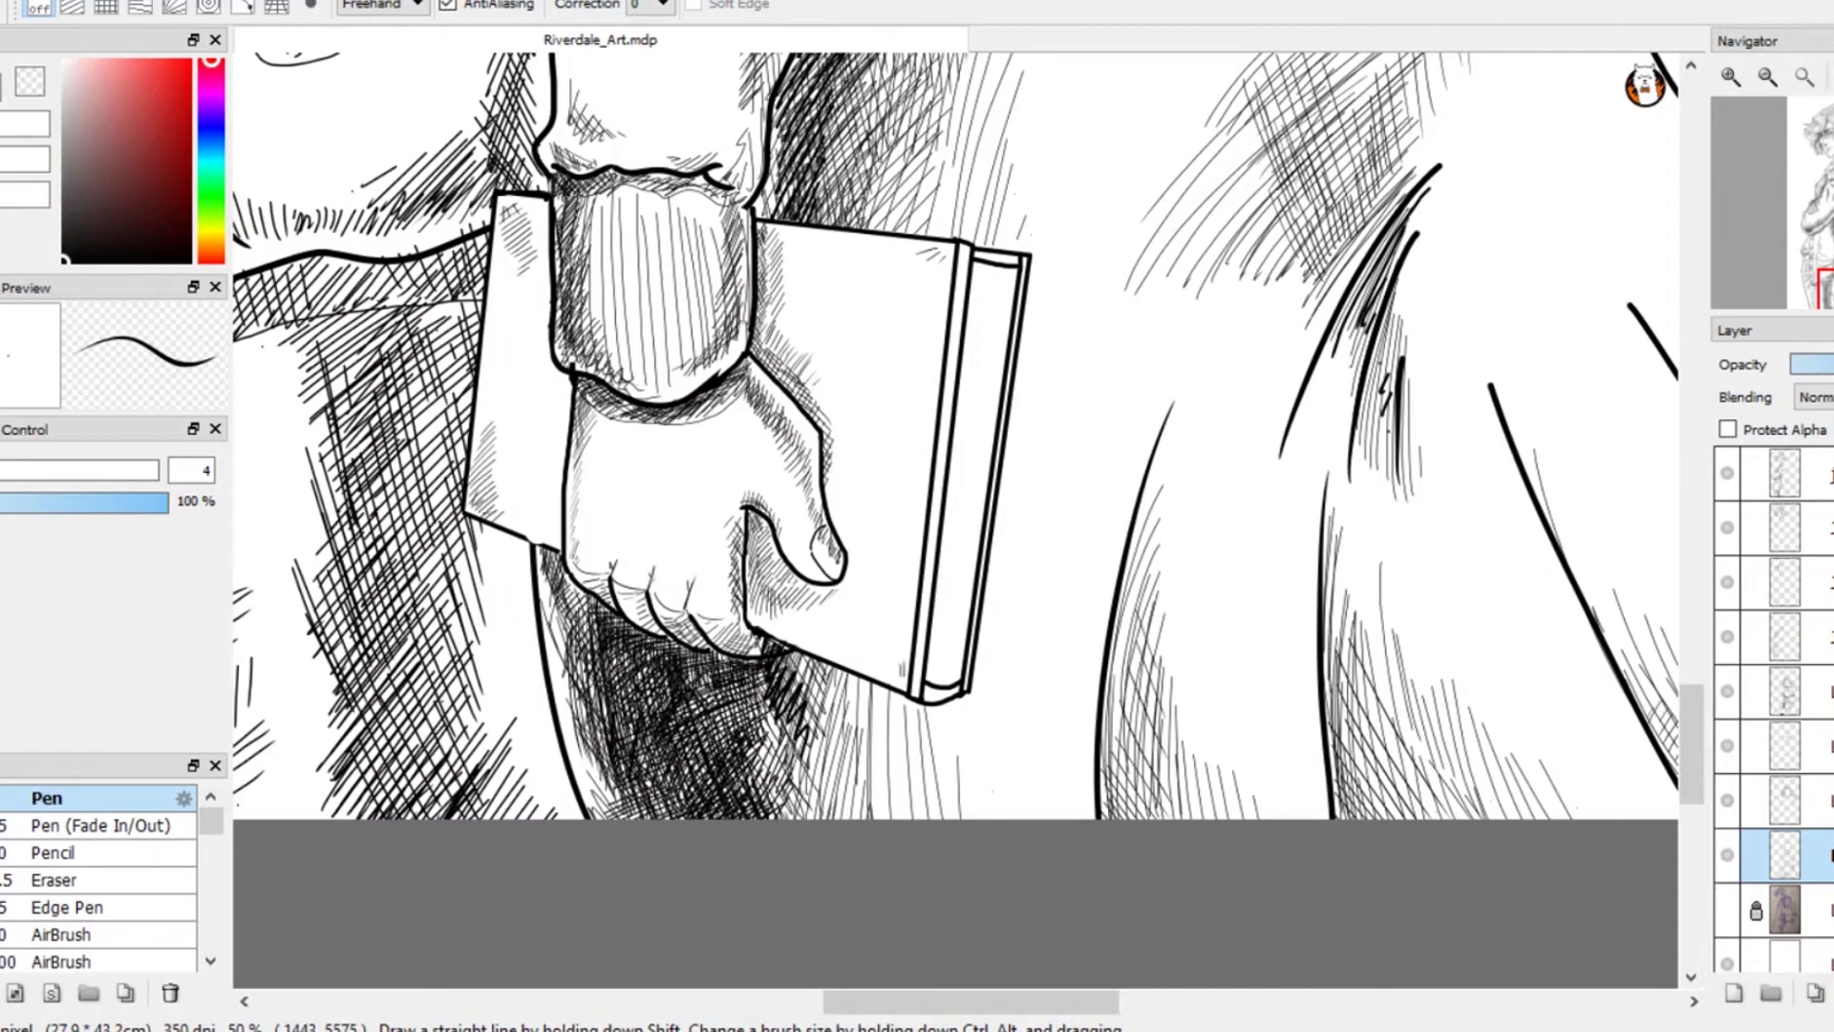
- Darken the book cover's shadow beneath the thumb, and hatch the narrow strip along the cover's long edge
{"action": "left_click_drag", "start_coordinate": [756, 537], "coordinate": [746, 560]}
{"action": "left_click_drag", "start_coordinate": [761, 550], "coordinate": [747, 598]}
{"action": "left_click_drag", "start_coordinate": [767, 585], "coordinate": [755, 604]}
{"action": "left_click_drag", "start_coordinate": [969, 249], "coordinate": [919, 636]}
{"action": "left_click_drag", "start_coordinate": [927, 625], "coordinate": [913, 669]}
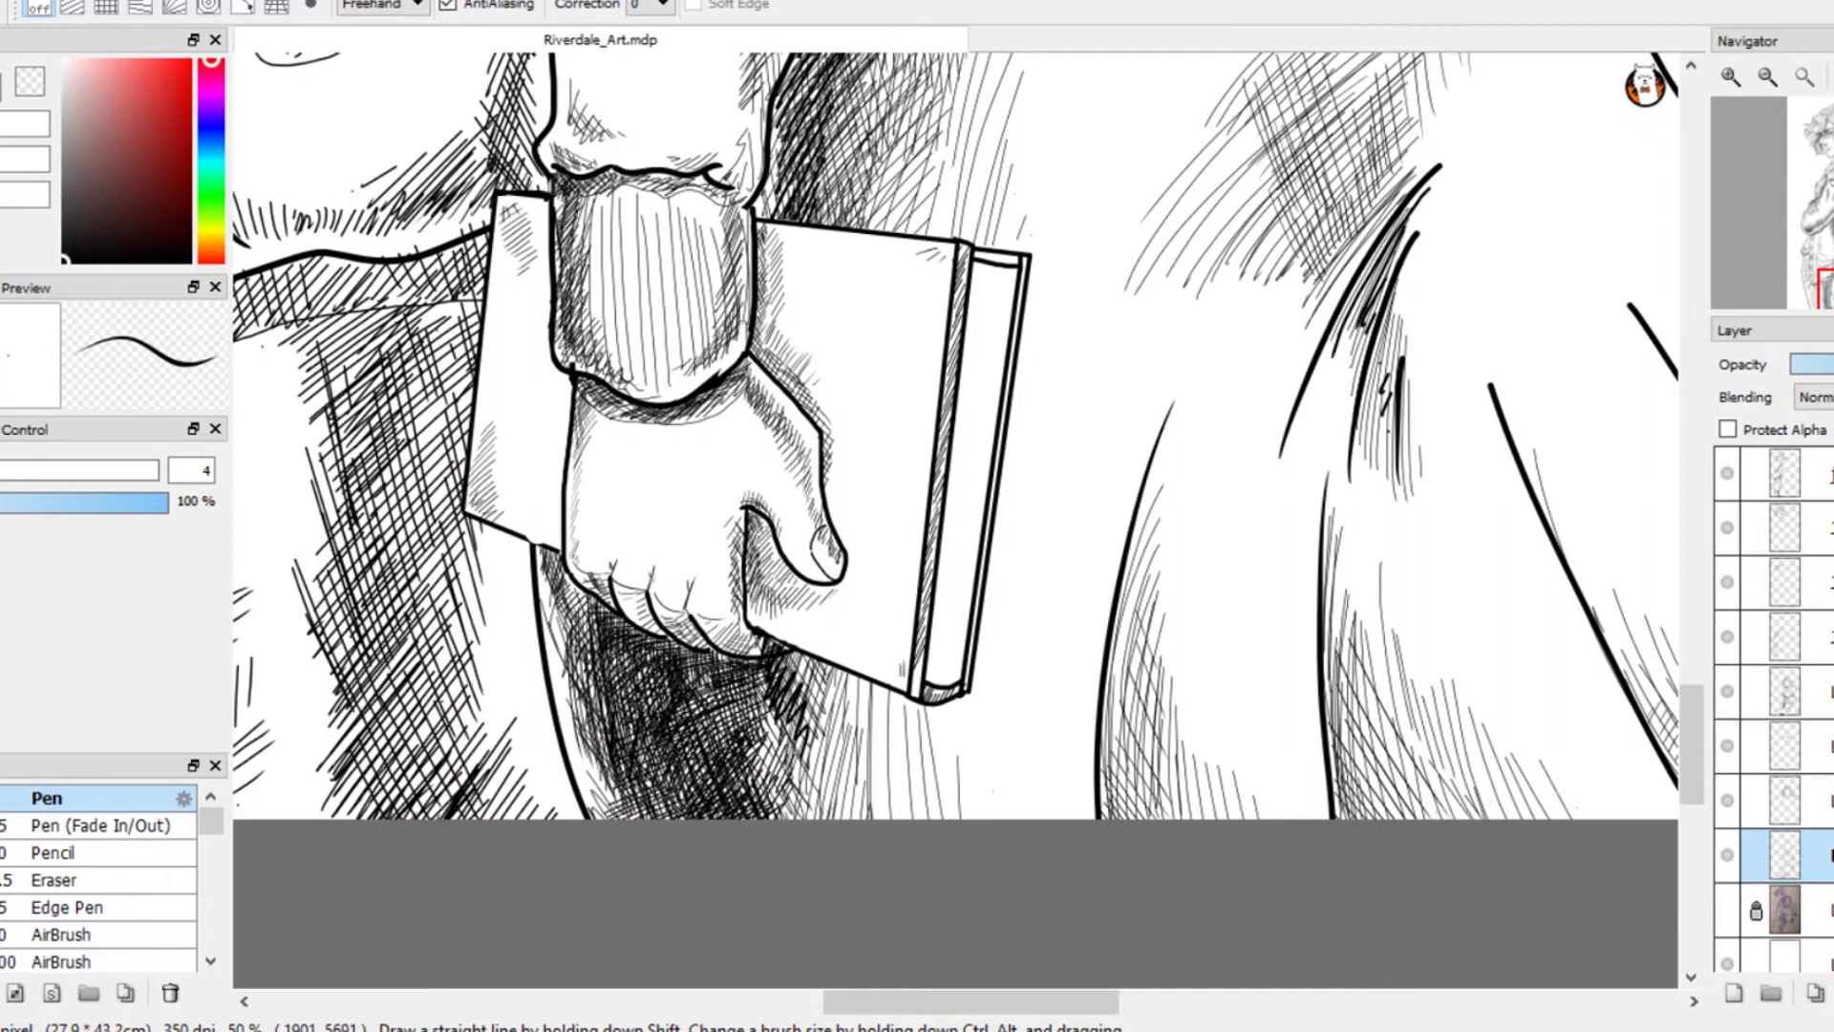
{"action": "mouse_move", "coordinate": [1044, 274]}
{"action": "left_mouse_down"}
{"action": "mouse_move", "coordinate": [1006, 354]}
{"action": "mouse_move", "coordinate": [1028, 371]}
{"action": "left_mouse_up"}
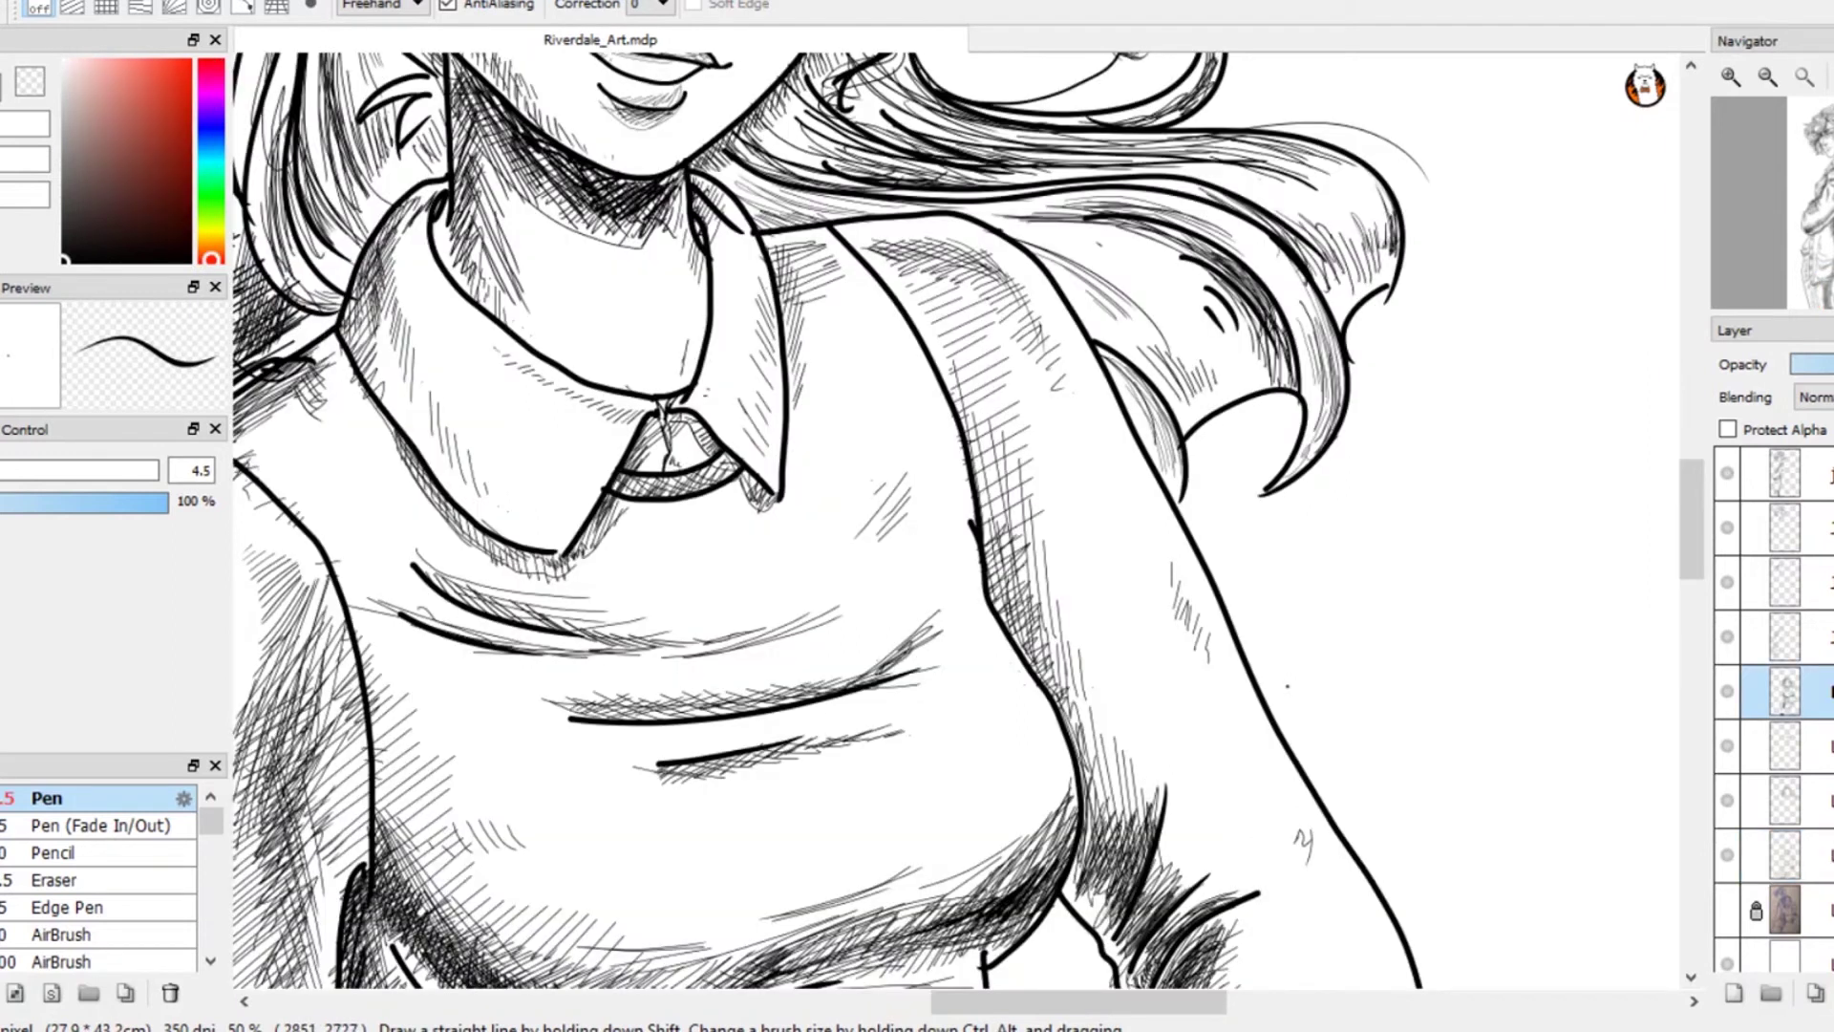
- Hatch the bent arm's outer shoulder, the sweater between collar and armhole seam, and the shadow below the collar's far tip
{"action": "left_click_drag", "start_coordinate": [1057, 317], "coordinate": [1041, 388]}
{"action": "left_click_drag", "start_coordinate": [777, 246], "coordinate": [771, 272]}
{"action": "left_click_drag", "start_coordinate": [785, 252], "coordinate": [783, 298]}
{"action": "mouse_move", "coordinate": [817, 247]}
{"action": "left_mouse_down"}
{"action": "mouse_move", "coordinate": [794, 295]}
{"action": "mouse_move", "coordinate": [814, 287]}
{"action": "left_mouse_up"}
{"action": "left_click_drag", "start_coordinate": [860, 255], "coordinate": [840, 275]}
{"action": "left_click_drag", "start_coordinate": [764, 484], "coordinate": [735, 520]}
{"action": "left_click_drag", "start_coordinate": [782, 502], "coordinate": [767, 526]}
- Erase the rough hatching below the collar's near flap and redraw it as short shadow strokes along the edge
{"action": "key", "text": "e"}
{"action": "mouse_move", "coordinate": [447, 518]}
{"action": "left_mouse_down"}
{"action": "mouse_move", "coordinate": [548, 577]}
{"action": "mouse_move", "coordinate": [390, 429]}
{"action": "left_mouse_up"}
{"action": "mouse_move", "coordinate": [621, 513]}
{"action": "left_mouse_down"}
{"action": "mouse_move", "coordinate": [604, 542]}
{"action": "mouse_move", "coordinate": [610, 501]}
{"action": "mouse_move", "coordinate": [563, 556]}
{"action": "mouse_move", "coordinate": [516, 555]}
{"action": "left_mouse_up"}
{"action": "key", "text": "b"}
{"action": "left_click_drag", "start_coordinate": [398, 438], "coordinate": [388, 450]}
{"action": "left_click_drag", "start_coordinate": [412, 459], "coordinate": [411, 491]}
{"action": "left_click_drag", "start_coordinate": [447, 507], "coordinate": [451, 535]}
{"action": "mouse_move", "coordinate": [478, 535]}
{"action": "left_mouse_down"}
{"action": "mouse_move", "coordinate": [466, 549]}
{"action": "mouse_move", "coordinate": [484, 560]}
{"action": "left_mouse_up"}
{"action": "left_click_drag", "start_coordinate": [525, 554], "coordinate": [511, 565]}
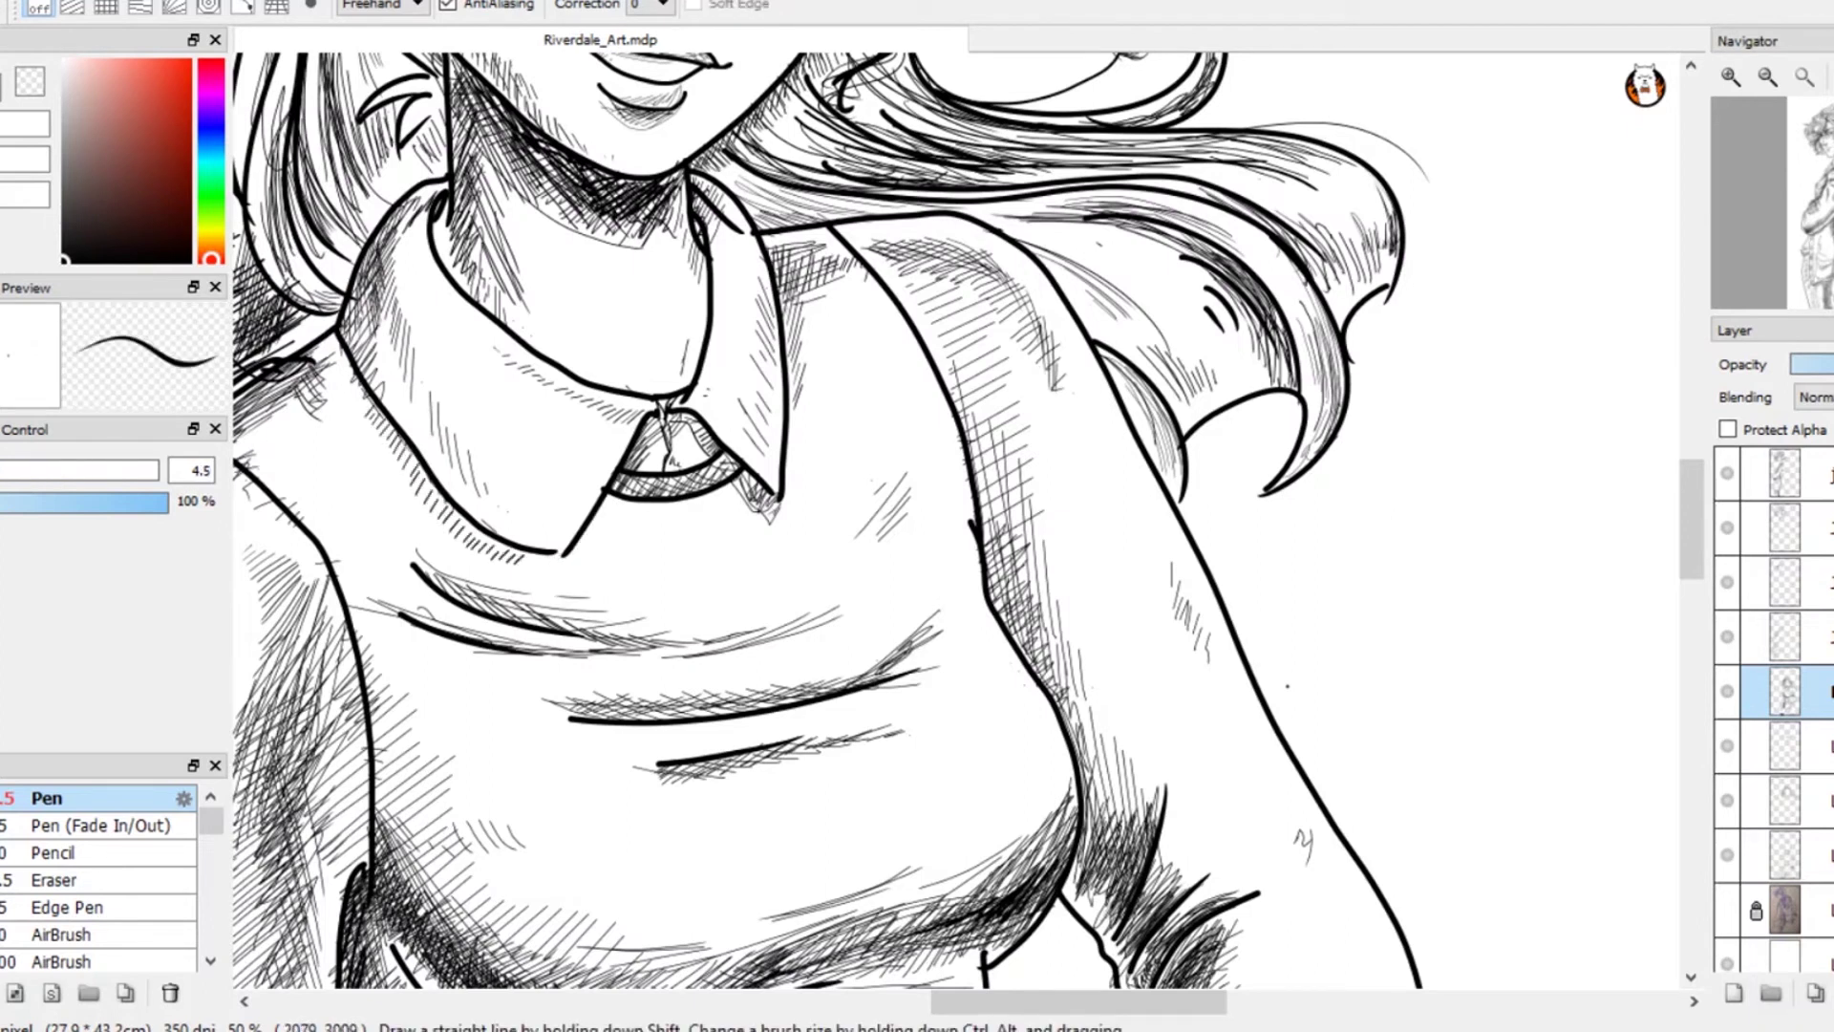
- Darken the shadow along the outer edge of the collar's near flap with strokes parallel to its outline
{"action": "left_click_drag", "start_coordinate": [382, 418], "coordinate": [436, 499]}
{"action": "left_click_drag", "start_coordinate": [374, 410], "coordinate": [453, 522]}
{"action": "left_click_drag", "start_coordinate": [411, 454], "coordinate": [490, 544]}
{"action": "left_click_drag", "start_coordinate": [392, 427], "coordinate": [436, 491]}
{"action": "left_click_drag", "start_coordinate": [371, 396], "coordinate": [490, 540]}
{"action": "mouse_move", "coordinate": [343, 361]}
{"action": "left_mouse_down"}
{"action": "mouse_move", "coordinate": [439, 516]}
{"action": "mouse_move", "coordinate": [412, 478]}
{"action": "left_mouse_up"}
{"action": "left_click_drag", "start_coordinate": [353, 378], "coordinate": [476, 539]}
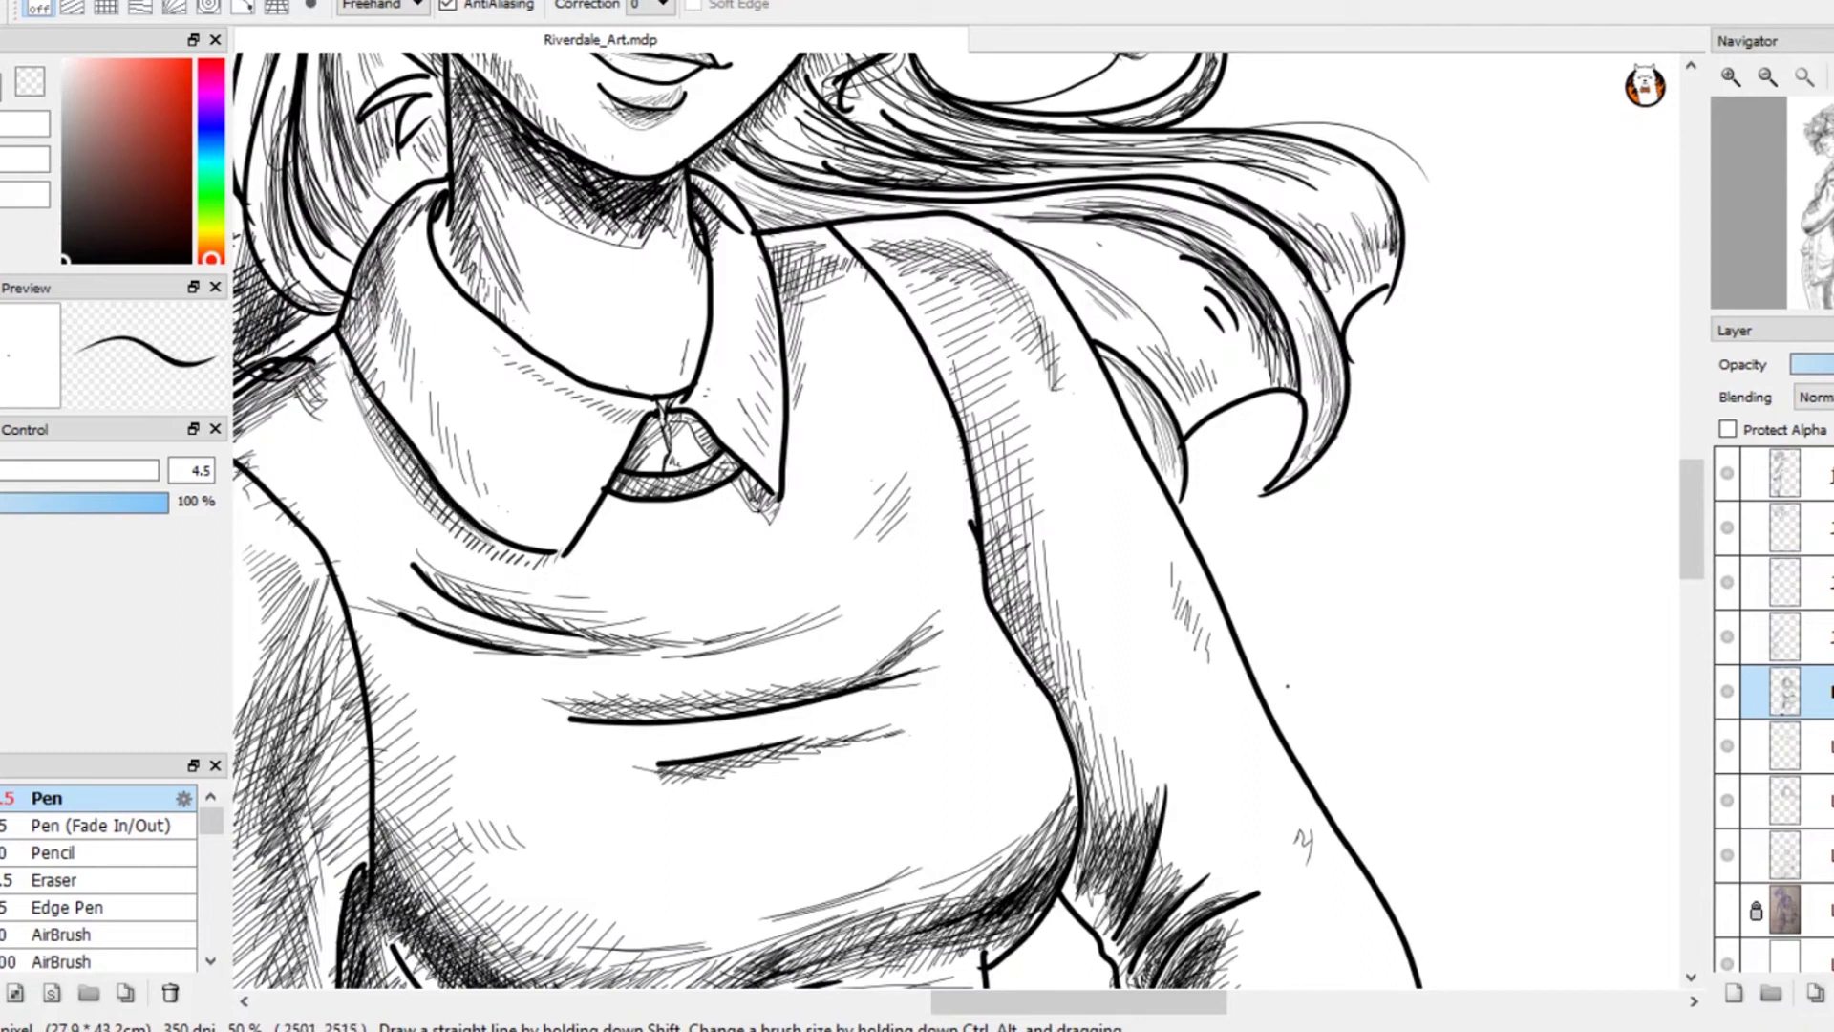
- Cross-hatch the bent arm's sleeve more densely along its armhole seam
{"action": "mouse_move", "coordinate": [993, 578]}
{"action": "left_mouse_down"}
{"action": "mouse_move", "coordinate": [1012, 607]}
{"action": "mouse_move", "coordinate": [993, 495]}
{"action": "left_mouse_up"}
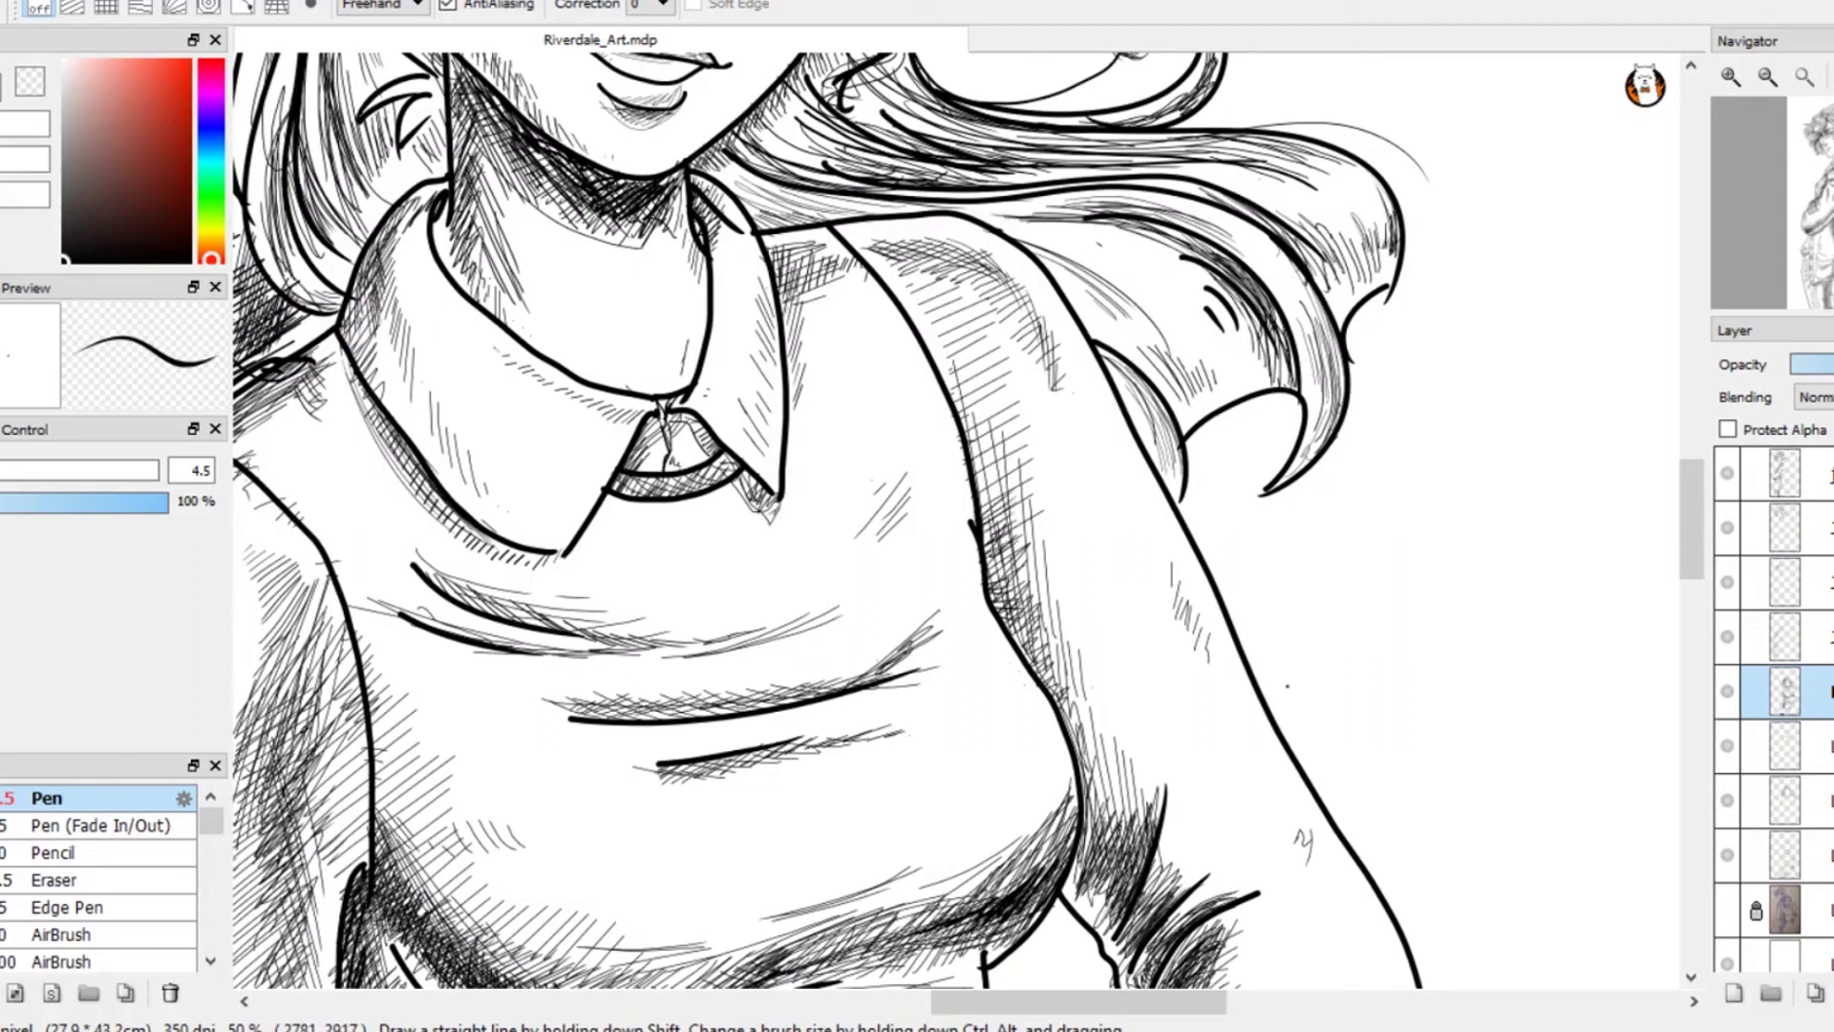
{"action": "mouse_move", "coordinate": [950, 368]}
{"action": "left_mouse_down"}
{"action": "mouse_move", "coordinate": [999, 491]}
{"action": "mouse_move", "coordinate": [986, 503]}
{"action": "left_mouse_up"}
{"action": "left_click_drag", "start_coordinate": [1030, 495], "coordinate": [994, 535]}
{"action": "left_click_drag", "start_coordinate": [1022, 533], "coordinate": [985, 548]}
- Add small patches of light hatching to the sweater on both sides of the collar
{"action": "left_click_drag", "start_coordinate": [861, 370], "coordinate": [838, 417]}
{"action": "left_click_drag", "start_coordinate": [855, 413], "coordinate": [833, 429]}
{"action": "left_click_drag", "start_coordinate": [319, 478], "coordinate": [347, 479]}
{"action": "left_click_drag", "start_coordinate": [323, 488], "coordinate": [352, 492]}
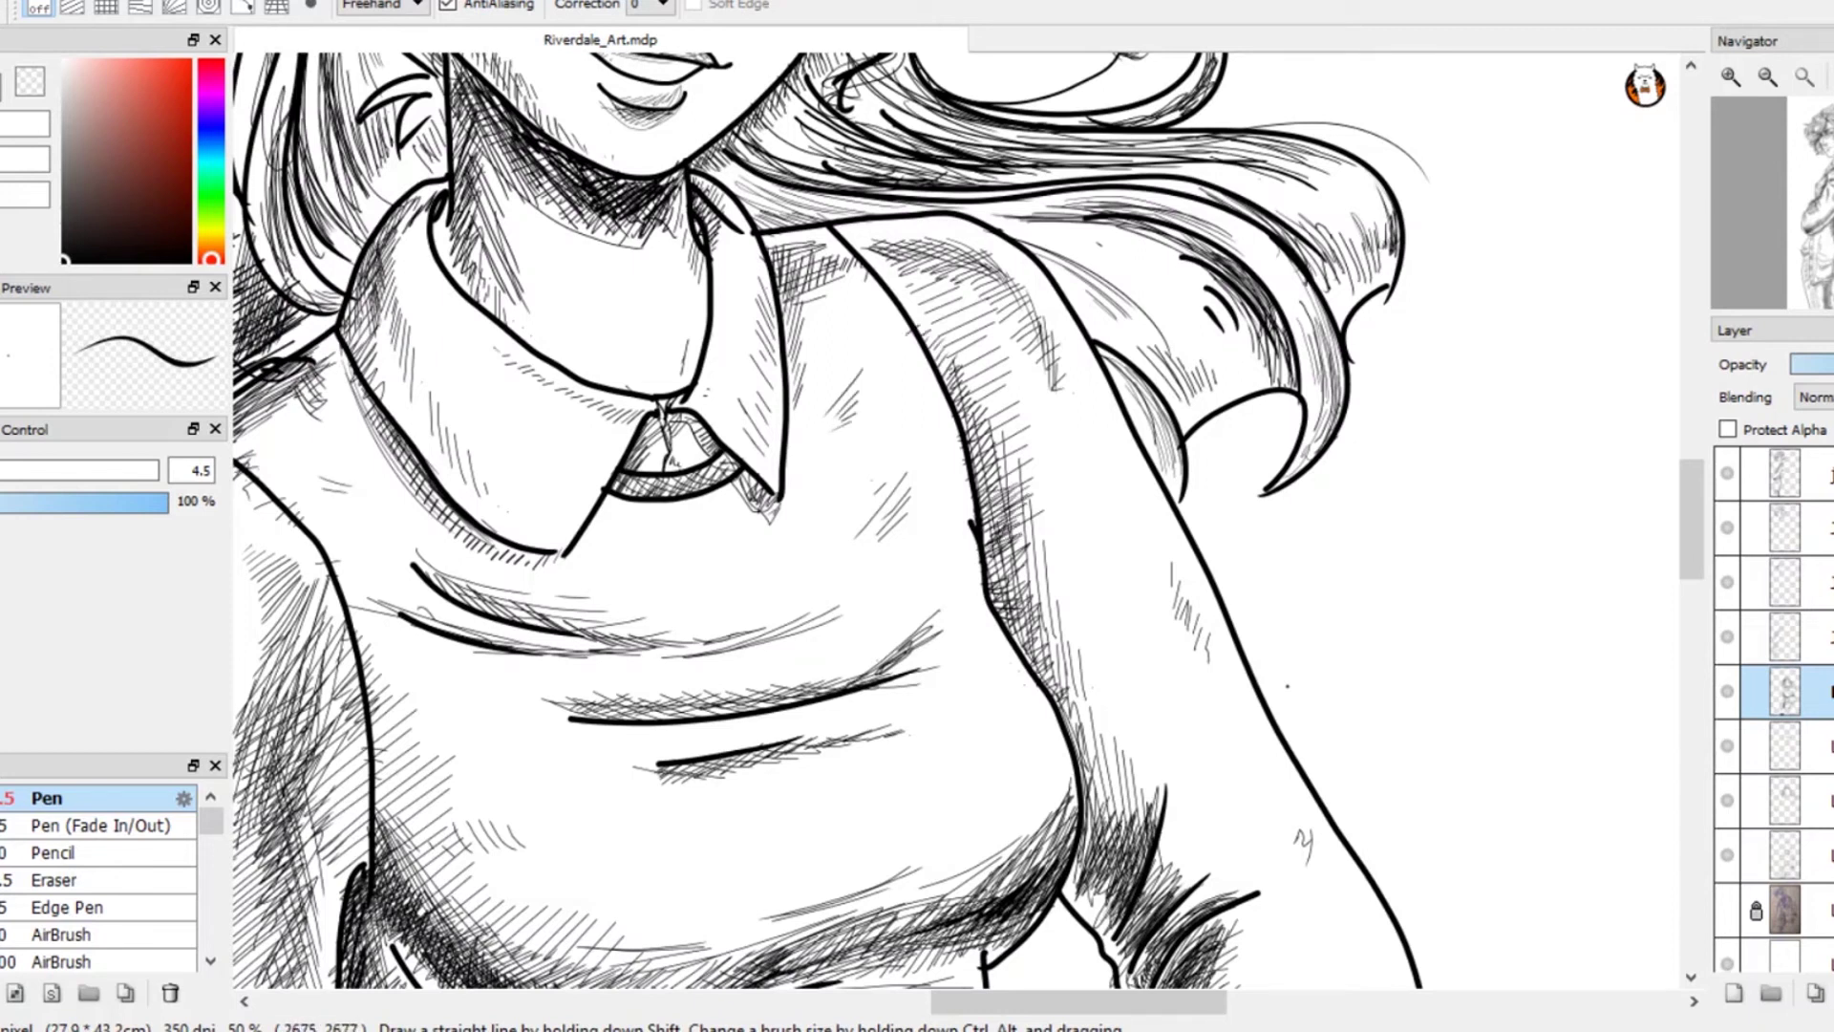
- Hatch the outer edge of the bent forearm below the elbow, and erase the excess strokes along its outline
{"action": "mouse_move", "coordinate": [1309, 922]}
{"action": "left_mouse_down"}
{"action": "mouse_move", "coordinate": [1479, 595]}
{"action": "mouse_move", "coordinate": [1368, 435]}
{"action": "mouse_move", "coordinate": [1424, 445]}
{"action": "left_mouse_up"}
{"action": "left_click_drag", "start_coordinate": [1435, 443], "coordinate": [1426, 460]}
{"action": "left_click_drag", "start_coordinate": [1441, 457], "coordinate": [1420, 531]}
{"action": "left_click_drag", "start_coordinate": [1447, 521], "coordinate": [1412, 577]}
{"action": "left_click_drag", "start_coordinate": [1434, 572], "coordinate": [1401, 612]}
{"action": "left_click_drag", "start_coordinate": [1454, 521], "coordinate": [1416, 582]}
{"action": "left_click_drag", "start_coordinate": [1445, 561], "coordinate": [1402, 655]}
{"action": "mouse_move", "coordinate": [1423, 645]}
{"action": "left_mouse_down"}
{"action": "mouse_move", "coordinate": [1392, 692]}
{"action": "mouse_move", "coordinate": [1423, 520]}
{"action": "left_mouse_up"}
{"action": "key", "text": "e"}
{"action": "left_click_drag", "start_coordinate": [1427, 597], "coordinate": [1422, 426]}
{"action": "key", "text": "e"}
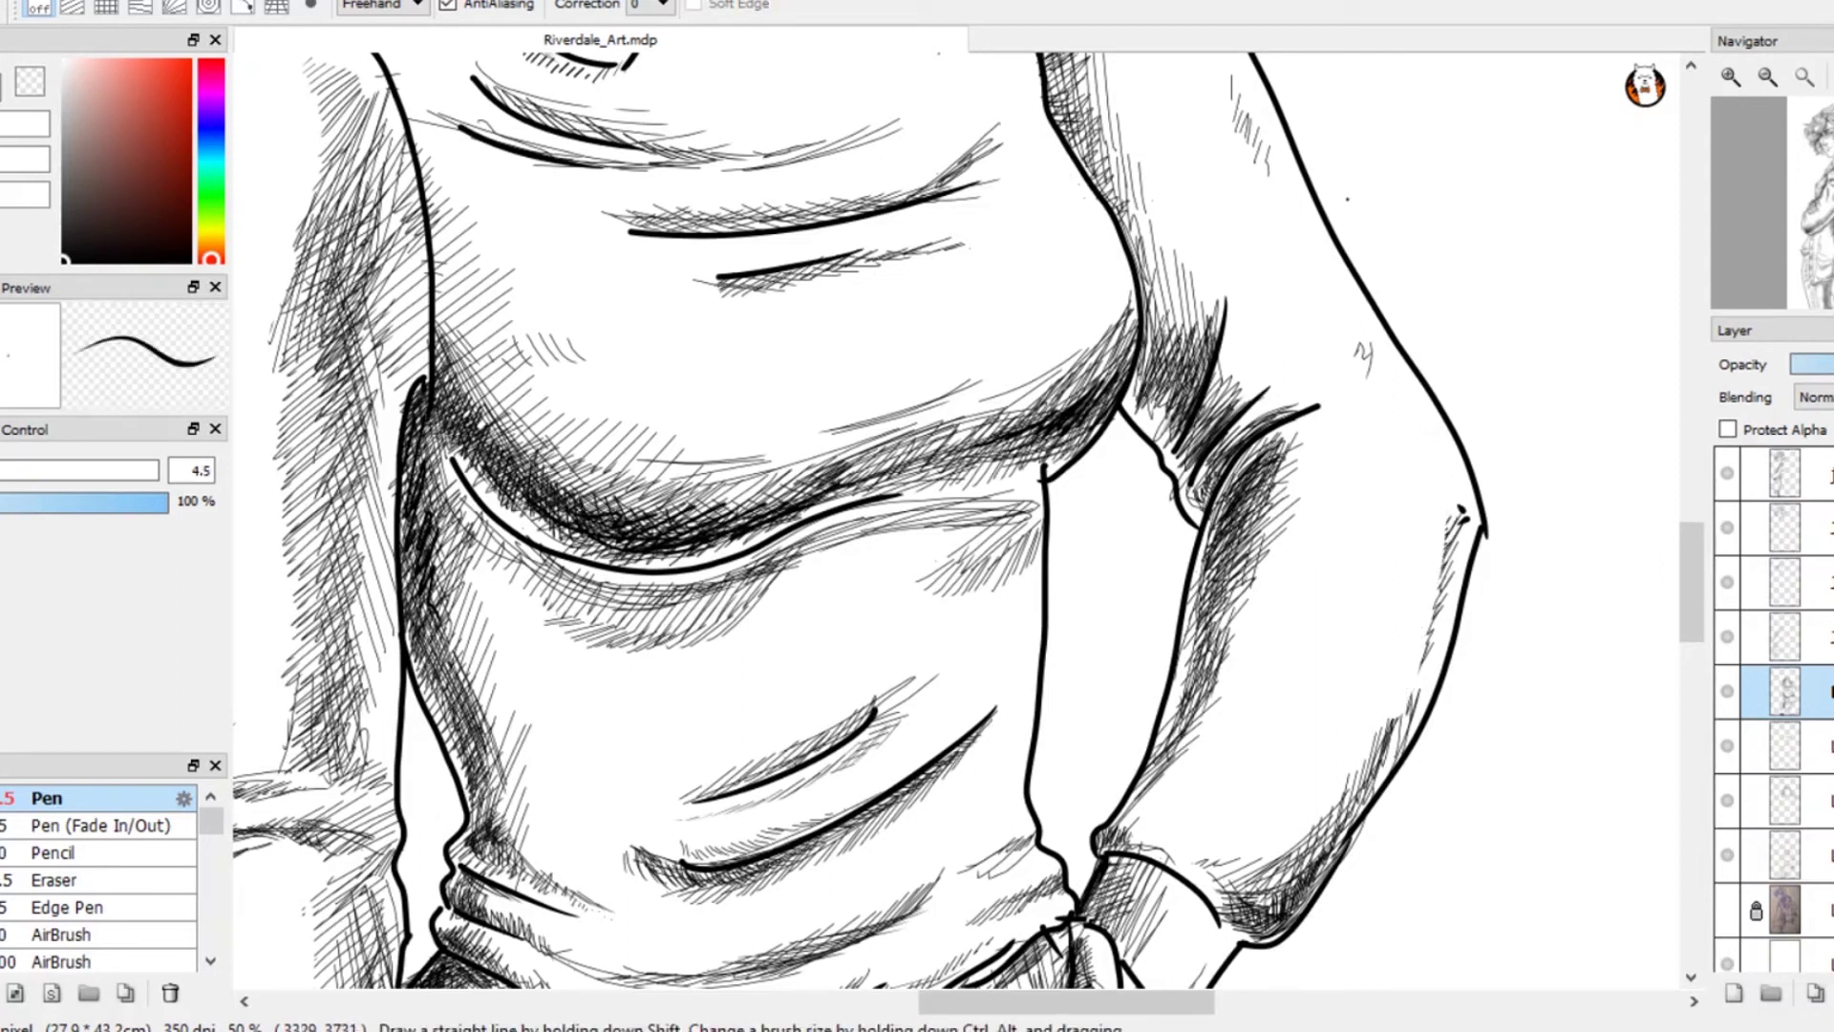
- Touch up the hatching along the outer edge of the bent forearm, just below the elbow
{"action": "key", "text": "e"}
{"action": "key", "text": "e"}
{"action": "mouse_move", "coordinate": [1424, 631]}
{"action": "left_mouse_down"}
{"action": "mouse_move", "coordinate": [1433, 564]}
{"action": "mouse_move", "coordinate": [1420, 641]}
{"action": "left_mouse_up"}
{"action": "left_click_drag", "start_coordinate": [1429, 634], "coordinate": [1411, 676]}
- Hatch the sweater's side next to the hanging arm, above the shadow under the bust
{"action": "left_click_drag", "start_coordinate": [472, 346], "coordinate": [451, 400]}
{"action": "mouse_move", "coordinate": [488, 357]}
{"action": "left_mouse_down"}
{"action": "mouse_move", "coordinate": [461, 409]}
{"action": "mouse_move", "coordinate": [473, 421]}
{"action": "left_mouse_up"}
{"action": "left_click_drag", "start_coordinate": [503, 382], "coordinate": [482, 429]}
{"action": "mouse_move", "coordinate": [512, 392]}
{"action": "left_mouse_down"}
{"action": "mouse_move", "coordinate": [497, 455]}
{"action": "mouse_move", "coordinate": [520, 470]}
{"action": "left_mouse_up"}
- Darken the hanging arm's upper sleeve along its inner edge, and hatch down to the elbow fold
{"action": "left_click_drag", "start_coordinate": [535, 335], "coordinate": [755, 379]}
{"action": "mouse_move", "coordinate": [632, 177]}
{"action": "left_mouse_down"}
{"action": "mouse_move", "coordinate": [591, 325]}
{"action": "mouse_move", "coordinate": [555, 245]}
{"action": "mouse_move", "coordinate": [533, 308]}
{"action": "mouse_move", "coordinate": [550, 625]}
{"action": "mouse_move", "coordinate": [564, 514]}
{"action": "mouse_move", "coordinate": [584, 532]}
{"action": "left_mouse_up"}
{"action": "left_click_drag", "start_coordinate": [612, 501], "coordinate": [574, 587]}
{"action": "left_click_drag", "start_coordinate": [599, 574], "coordinate": [561, 661]}
{"action": "left_click_drag", "start_coordinate": [592, 657], "coordinate": [549, 698]}
{"action": "mouse_move", "coordinate": [543, 697]}
{"action": "left_mouse_down"}
{"action": "mouse_move", "coordinate": [616, 703]}
{"action": "mouse_move", "coordinate": [615, 758]}
{"action": "left_mouse_up"}
{"action": "left_click_drag", "start_coordinate": [518, 748], "coordinate": [644, 770]}
{"action": "left_click_drag", "start_coordinate": [647, 756], "coordinate": [623, 773]}
{"action": "left_click_drag", "start_coordinate": [641, 750], "coordinate": [585, 758]}
{"action": "left_click_drag", "start_coordinate": [604, 743], "coordinate": [551, 758]}
- Hatch the hanging forearm's sleeve below the elbow fold, building a dense shadow band along its inner edge
{"action": "left_click_drag", "start_coordinate": [446, 948], "coordinate": [536, 535]}
{"action": "left_click_drag", "start_coordinate": [535, 389], "coordinate": [515, 431]}
{"action": "mouse_move", "coordinate": [557, 372]}
{"action": "left_mouse_down"}
{"action": "mouse_move", "coordinate": [529, 422]}
{"action": "mouse_move", "coordinate": [546, 402]}
{"action": "left_mouse_up"}
{"action": "left_click_drag", "start_coordinate": [701, 398], "coordinate": [673, 480]}
{"action": "left_click_drag", "start_coordinate": [712, 432], "coordinate": [680, 500]}
{"action": "left_click_drag", "start_coordinate": [738, 392], "coordinate": [724, 449]}
{"action": "left_click_drag", "start_coordinate": [735, 397], "coordinate": [724, 486]}
{"action": "mouse_move", "coordinate": [732, 386]}
{"action": "left_mouse_down"}
{"action": "mouse_move", "coordinate": [718, 497]}
{"action": "mouse_move", "coordinate": [726, 411]}
{"action": "left_mouse_up"}
{"action": "mouse_move", "coordinate": [709, 535]}
{"action": "left_mouse_down"}
{"action": "mouse_move", "coordinate": [722, 423]}
{"action": "mouse_move", "coordinate": [707, 437]}
{"action": "left_mouse_up"}
{"action": "left_click_drag", "start_coordinate": [706, 584], "coordinate": [725, 457]}
{"action": "left_click_drag", "start_coordinate": [706, 629], "coordinate": [730, 458]}
{"action": "left_click_drag", "start_coordinate": [688, 696], "coordinate": [713, 557]}
{"action": "left_click_drag", "start_coordinate": [671, 741], "coordinate": [710, 531]}
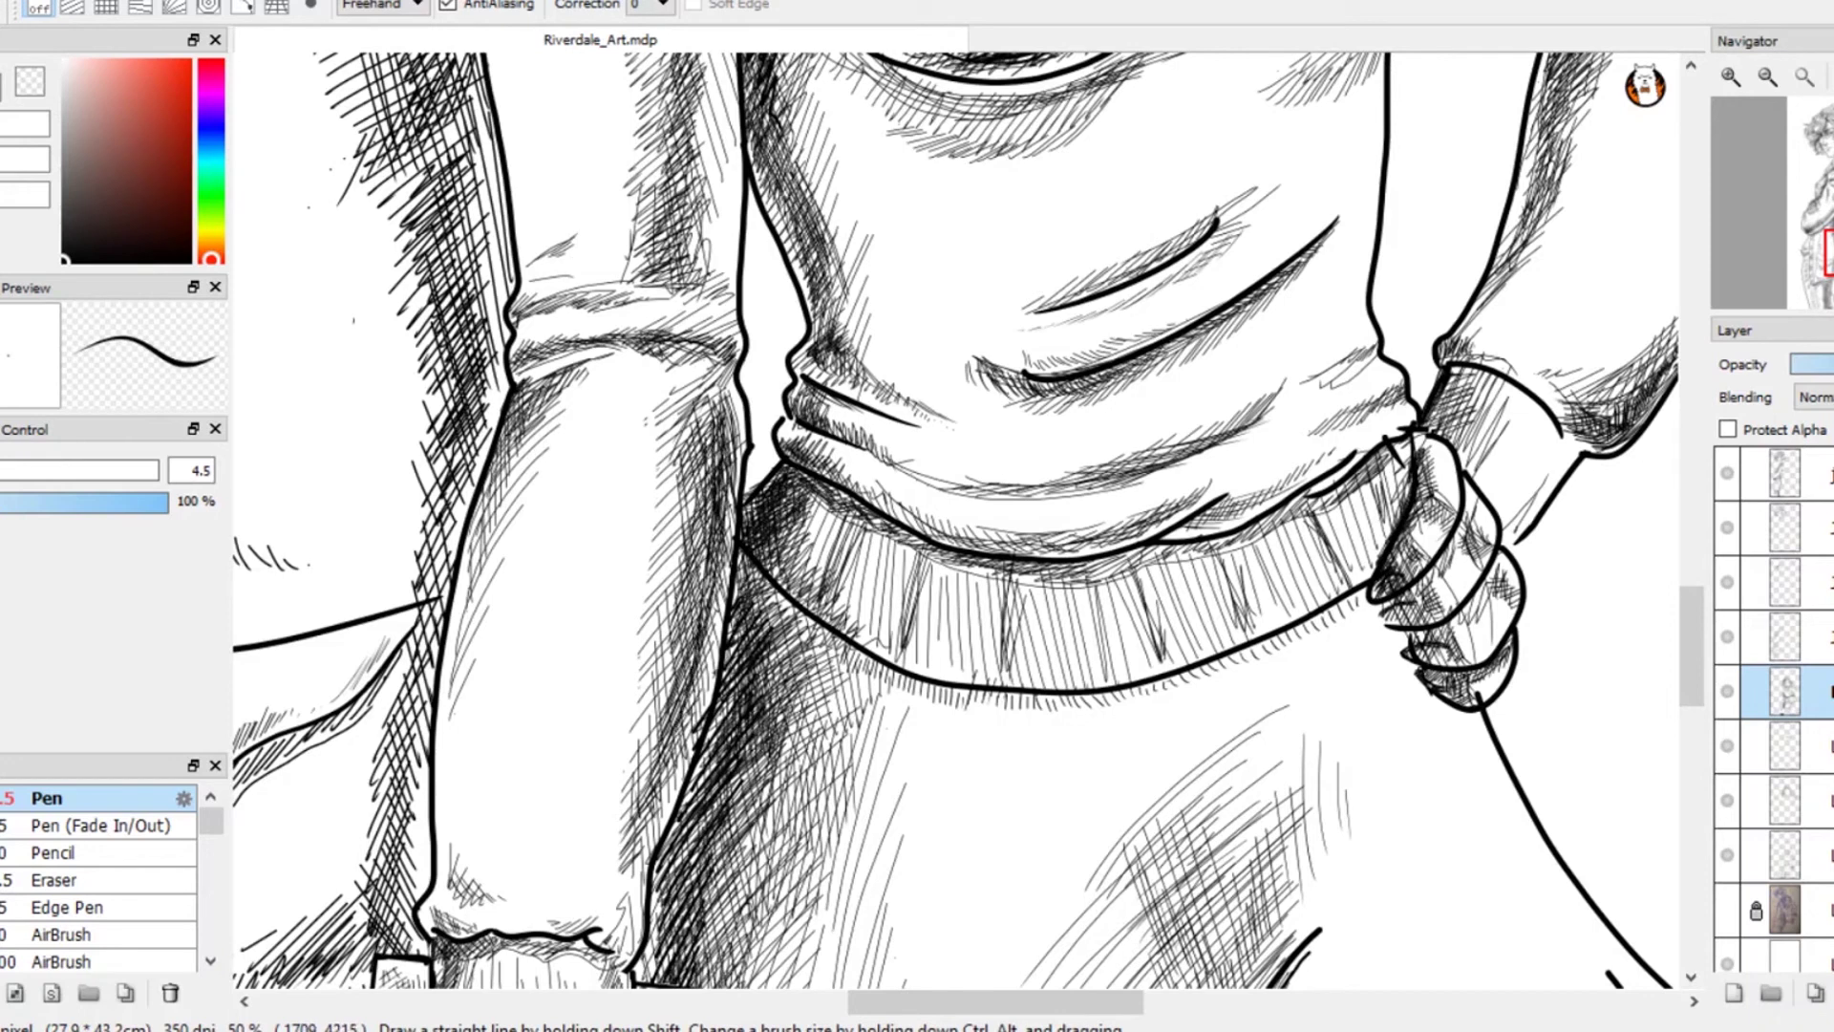
- Erase excess strokes from the shadow band running down the hanging forearm's sleeve
{"action": "key", "text": "e"}
{"action": "left_click_drag", "start_coordinate": [659, 402], "coordinate": [641, 626]}
{"action": "left_click_drag", "start_coordinate": [662, 516], "coordinate": [617, 868]}
- Cross-hatch a small shadow on the skirt beside and beneath the fist on the hip
{"action": "mouse_move", "coordinate": [1013, 860]}
{"action": "left_mouse_down"}
{"action": "mouse_move", "coordinate": [1097, 360]}
{"action": "mouse_move", "coordinate": [868, 103]}
{"action": "mouse_move", "coordinate": [262, 535]}
{"action": "left_mouse_up"}
{"action": "key", "text": "b"}
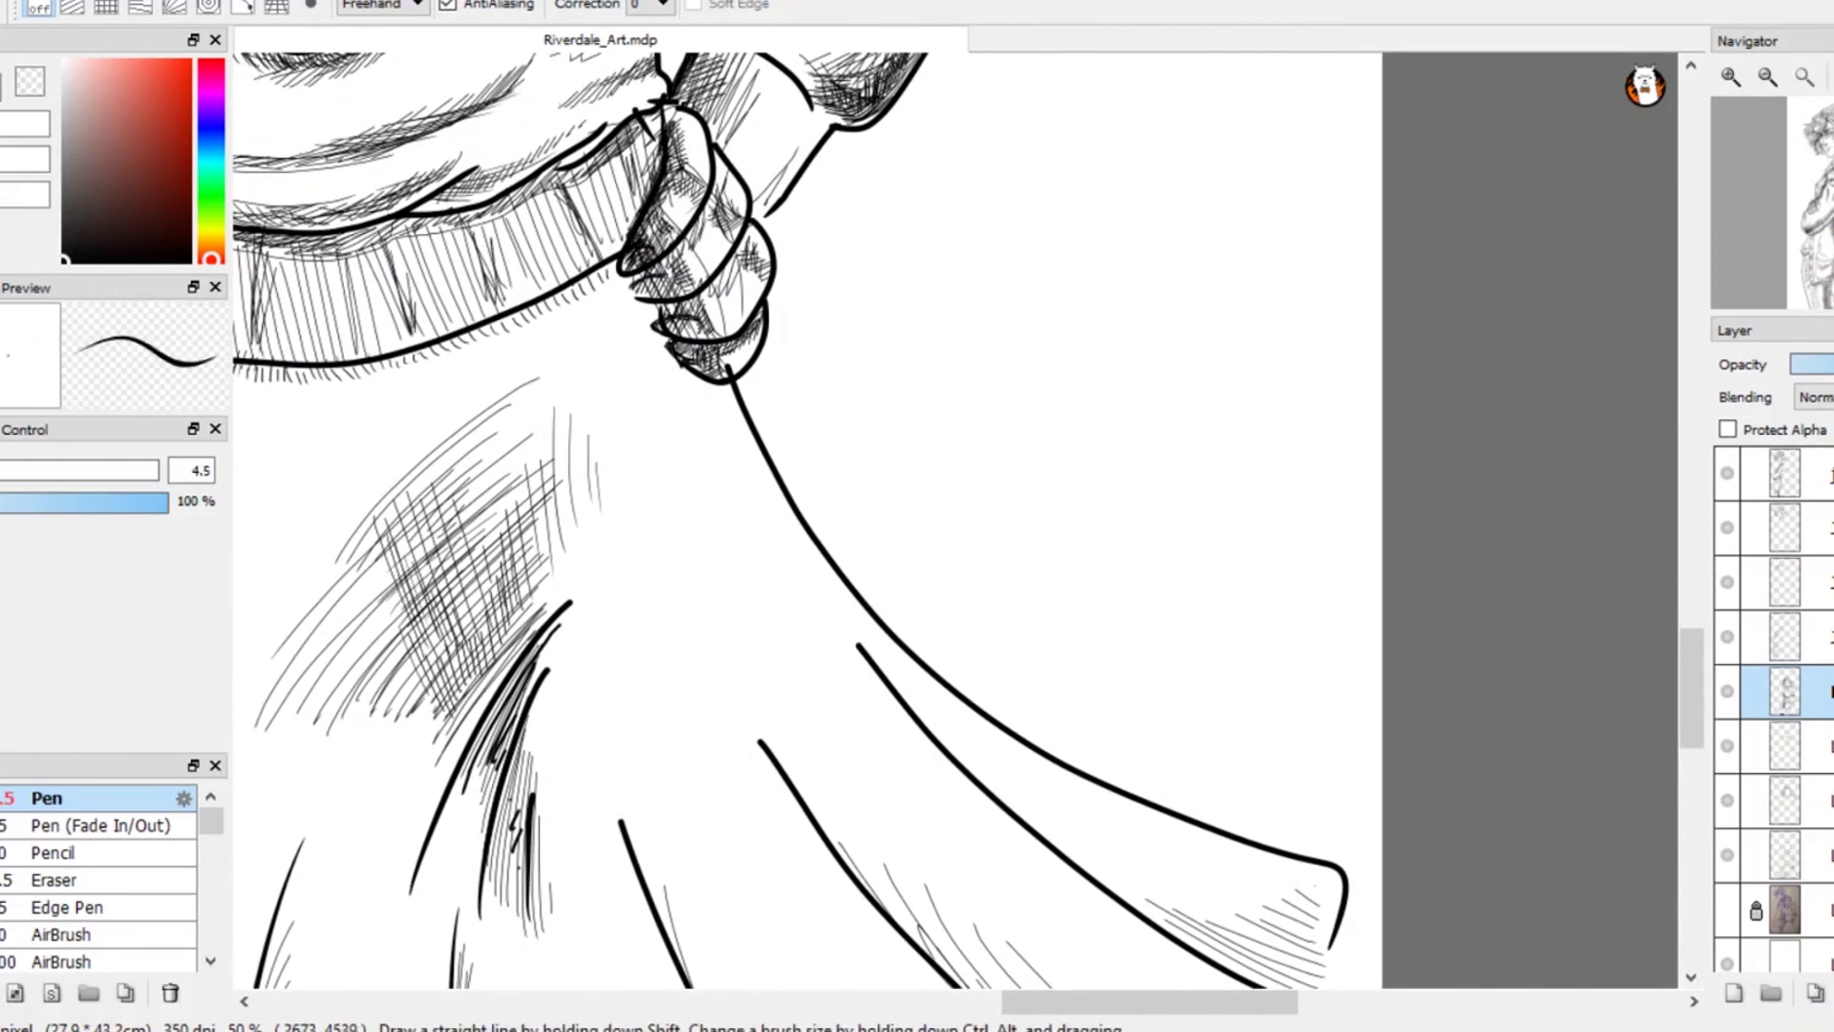
{"action": "mouse_move", "coordinate": [578, 271]}
{"action": "left_mouse_down"}
{"action": "mouse_move", "coordinate": [626, 293]}
{"action": "mouse_move", "coordinate": [667, 357]}
{"action": "left_mouse_up"}
{"action": "left_click_drag", "start_coordinate": [641, 355], "coordinate": [677, 373]}
{"action": "left_click_drag", "start_coordinate": [596, 288], "coordinate": [613, 313]}
{"action": "left_click_drag", "start_coordinate": [602, 277], "coordinate": [640, 302]}
{"action": "mouse_move", "coordinate": [631, 288]}
{"action": "left_mouse_down"}
{"action": "mouse_move", "coordinate": [667, 351]}
{"action": "mouse_move", "coordinate": [653, 357]}
{"action": "mouse_move", "coordinate": [692, 371]}
{"action": "left_mouse_up"}
{"action": "mouse_move", "coordinate": [660, 361]}
{"action": "left_mouse_down"}
{"action": "mouse_move", "coordinate": [693, 382]}
{"action": "mouse_move", "coordinate": [674, 382]}
{"action": "left_mouse_up"}
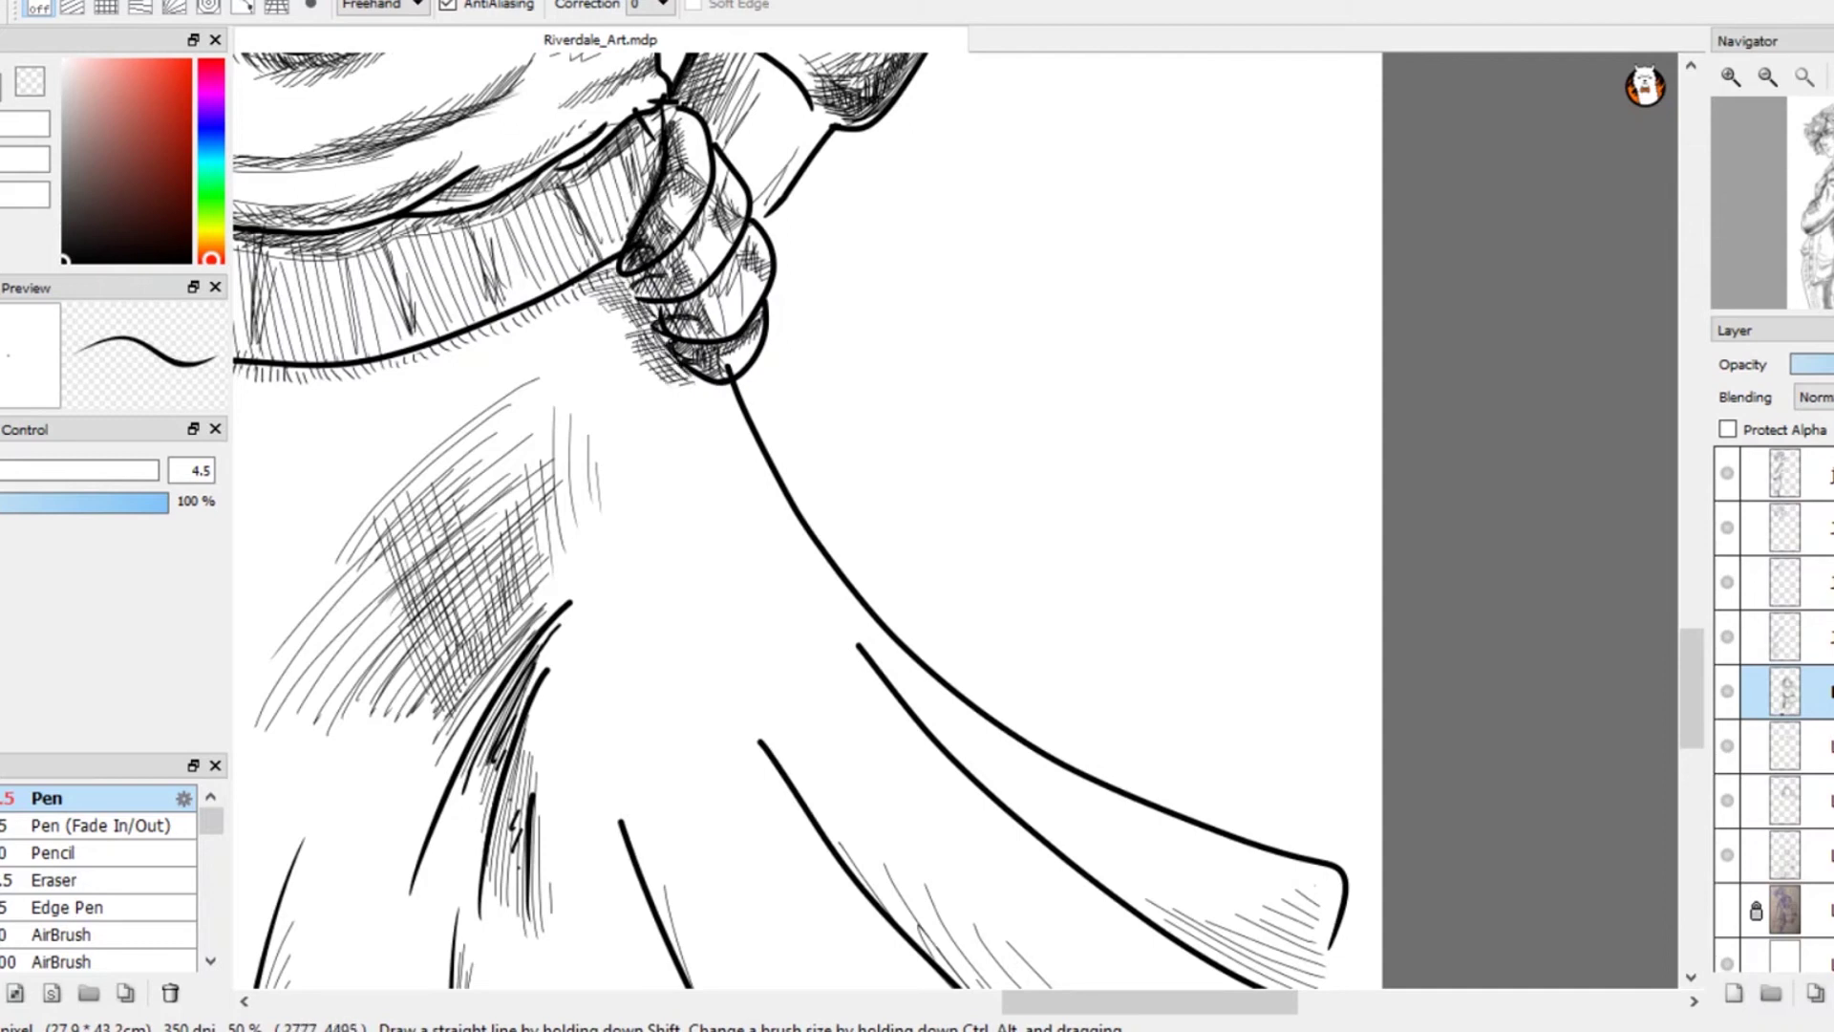
- Darken the skirt's waistband next to the fist and along the sweater hem with short strokes
{"action": "left_click_drag", "start_coordinate": [654, 116], "coordinate": [633, 182]}
{"action": "left_click_drag", "start_coordinate": [651, 140], "coordinate": [630, 219]}
{"action": "left_click_drag", "start_coordinate": [655, 171], "coordinate": [617, 250]}
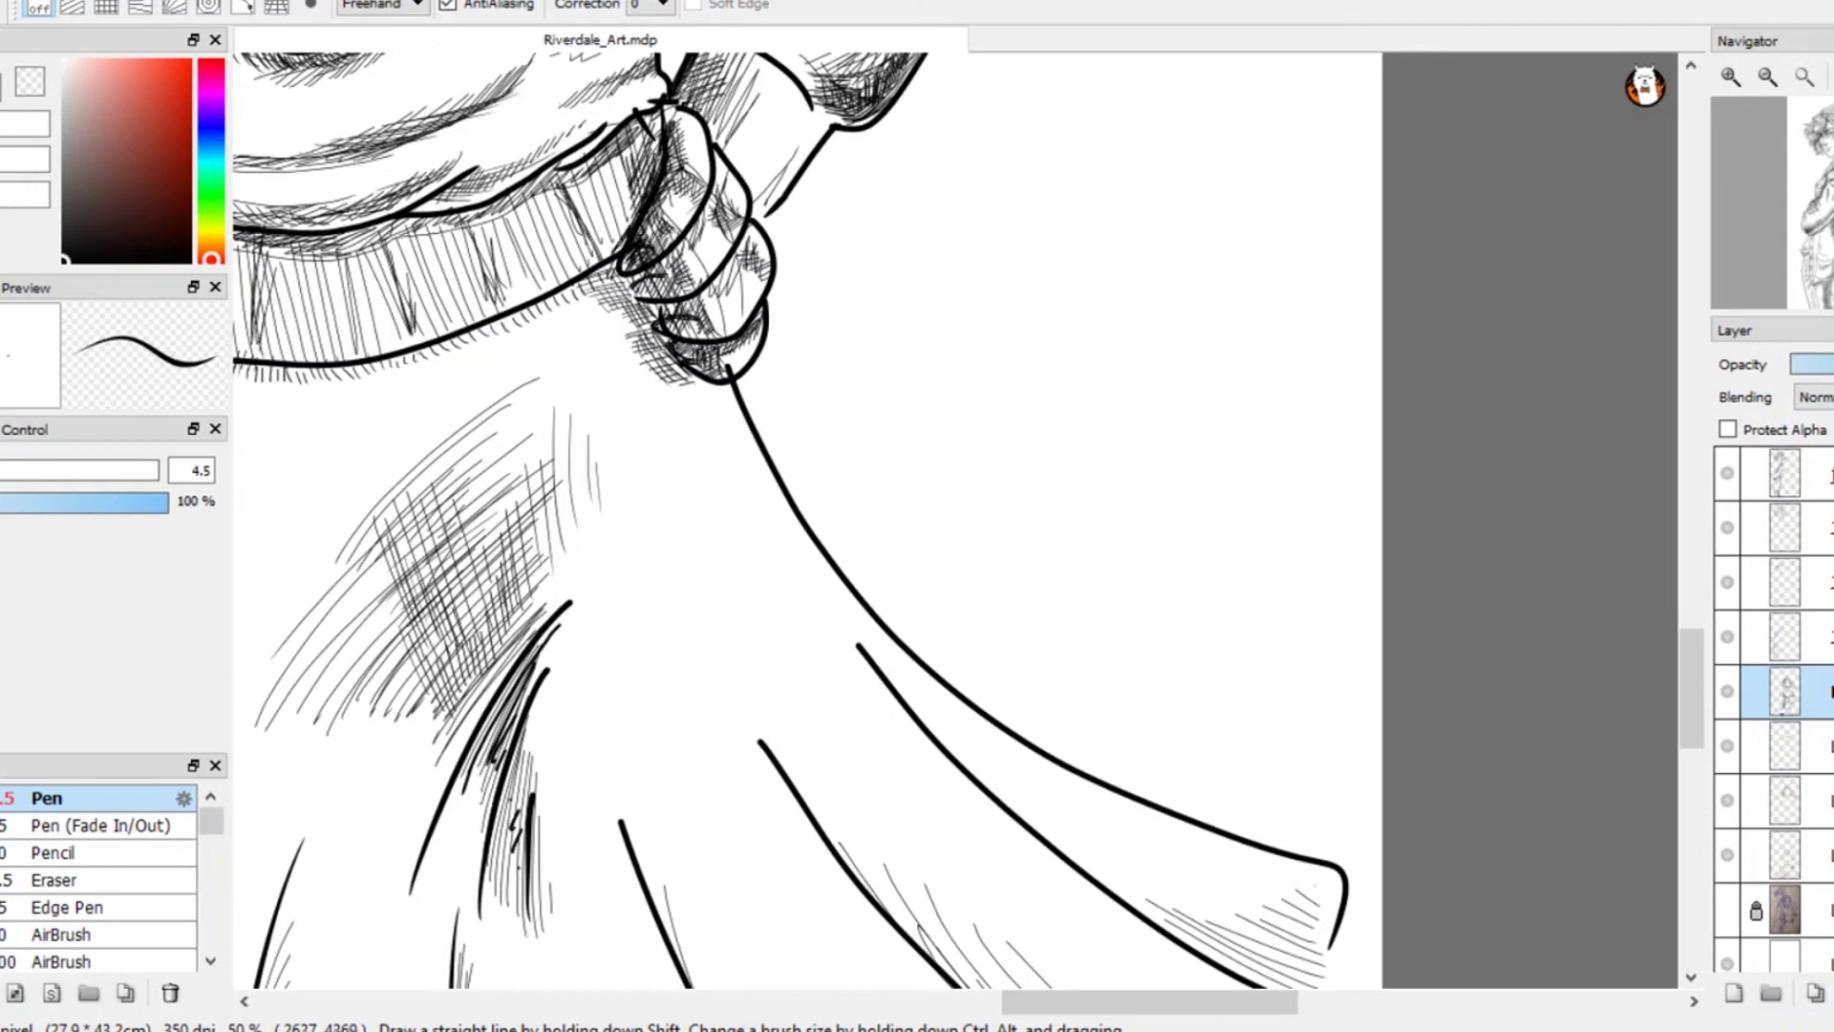
{"action": "left_click_drag", "start_coordinate": [550, 176], "coordinate": [569, 185]}
{"action": "left_click_drag", "start_coordinate": [563, 167], "coordinate": [592, 183]}
{"action": "left_click_drag", "start_coordinate": [406, 218], "coordinate": [423, 237]}
{"action": "left_click_drag", "start_coordinate": [418, 219], "coordinate": [446, 234]}
{"action": "left_click_drag", "start_coordinate": [285, 237], "coordinate": [329, 249]}
{"action": "left_click_drag", "start_coordinate": [316, 236], "coordinate": [361, 245]}
{"action": "left_click_drag", "start_coordinate": [354, 227], "coordinate": [380, 243]}
- Extend the skirt's shadow from the waistband's lower edge down around the underside of the fist
{"action": "left_click_drag", "start_coordinate": [597, 262], "coordinate": [615, 286]}
{"action": "left_click_drag", "start_coordinate": [606, 276], "coordinate": [641, 312]}
{"action": "left_click_drag", "start_coordinate": [631, 303], "coordinate": [655, 340]}
{"action": "left_click_drag", "start_coordinate": [646, 334], "coordinate": [669, 372]}
{"action": "left_click_drag", "start_coordinate": [666, 371], "coordinate": [701, 403]}
{"action": "left_click_drag", "start_coordinate": [692, 387], "coordinate": [711, 411]}
- Darken the waistband's end beside the hanging arm and the skirt directly below it with dense hatching
{"action": "mouse_move", "coordinate": [720, 406]}
{"action": "left_mouse_down"}
{"action": "mouse_move", "coordinate": [733, 428]}
{"action": "mouse_move", "coordinate": [1168, 332]}
{"action": "left_mouse_up"}
{"action": "left_click_drag", "start_coordinate": [432, 135], "coordinate": [465, 191]}
{"action": "left_click_drag", "start_coordinate": [455, 160], "coordinate": [529, 233]}
{"action": "left_click_drag", "start_coordinate": [530, 218], "coordinate": [583, 271]}
{"action": "left_click_drag", "start_coordinate": [571, 243], "coordinate": [633, 287]}
{"action": "left_click_drag", "start_coordinate": [636, 269], "coordinate": [659, 290]}
{"action": "mouse_move", "coordinate": [464, 172]}
{"action": "left_mouse_down"}
{"action": "mouse_move", "coordinate": [507, 235]}
{"action": "mouse_move", "coordinate": [481, 244]}
{"action": "left_mouse_up"}
{"action": "left_click_drag", "start_coordinate": [441, 157], "coordinate": [479, 269]}
{"action": "left_click_drag", "start_coordinate": [462, 114], "coordinate": [484, 221]}
{"action": "mouse_move", "coordinate": [473, 92]}
{"action": "left_mouse_down"}
{"action": "mouse_move", "coordinate": [493, 166]}
{"action": "mouse_move", "coordinate": [505, 146]}
{"action": "left_mouse_up"}
{"action": "left_click_drag", "start_coordinate": [502, 71], "coordinate": [518, 120]}
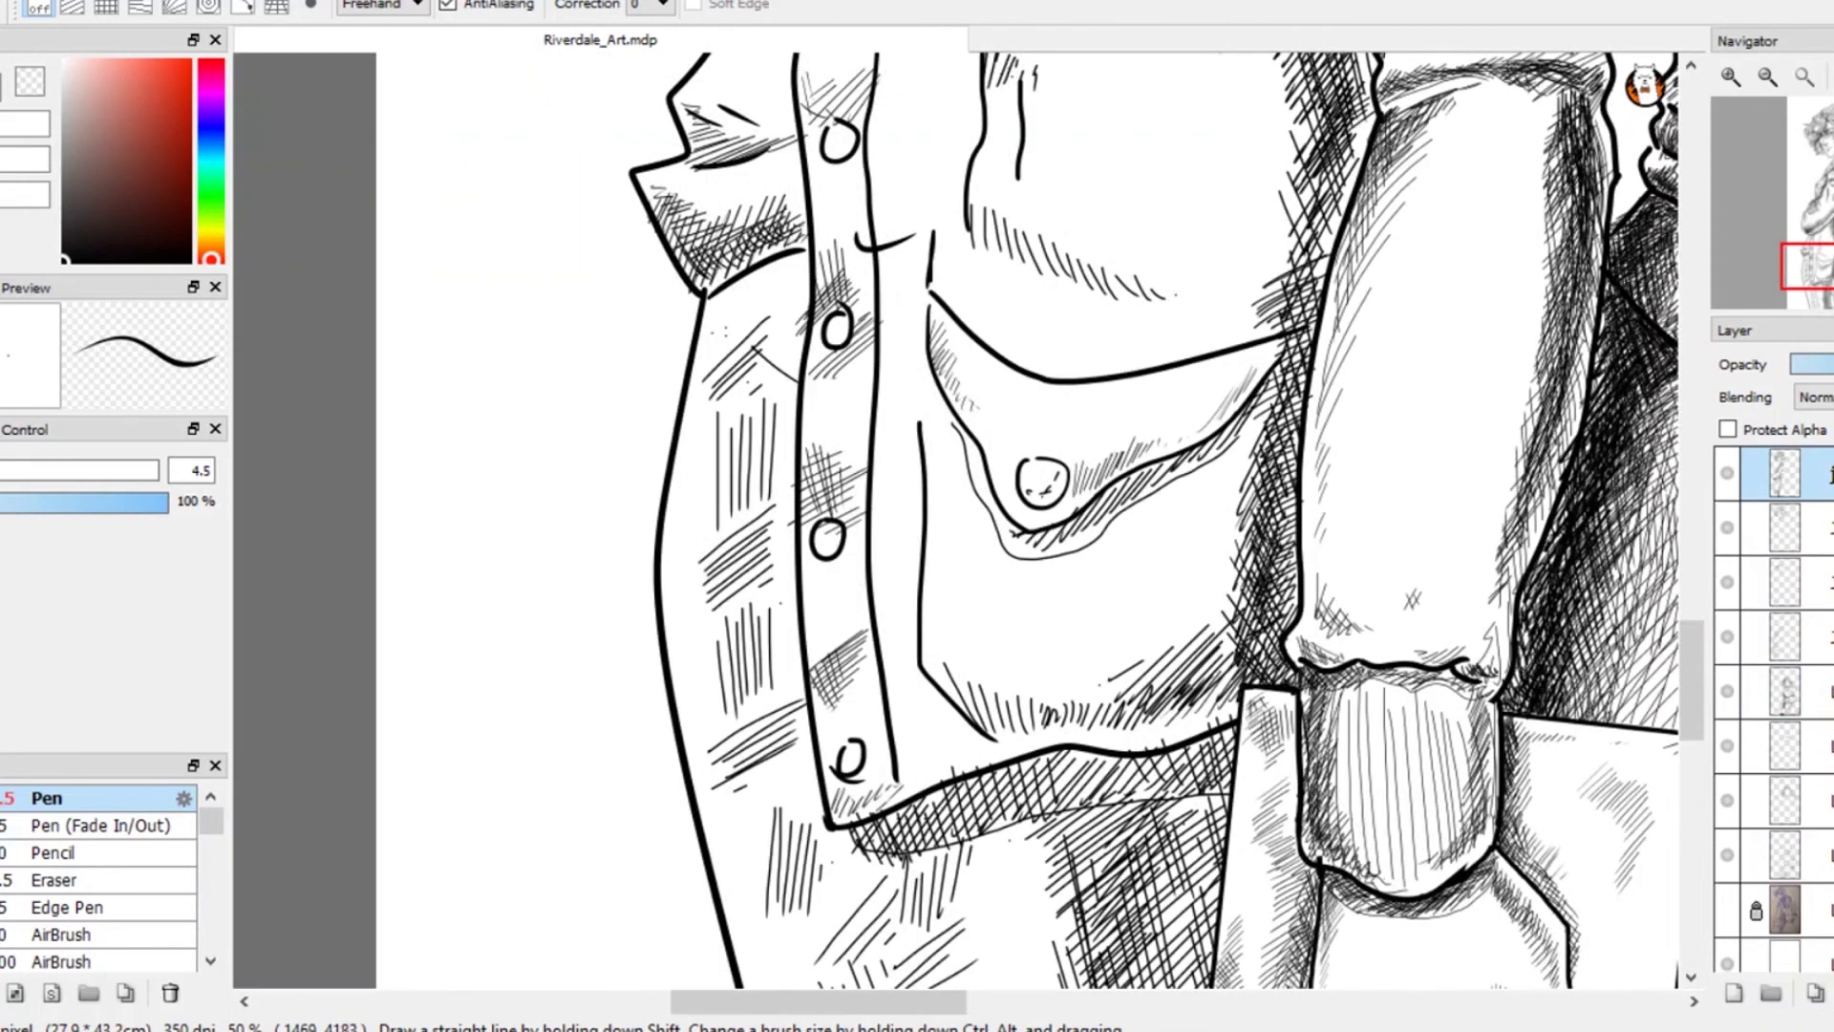
- On the man's ink layer, cross-hatch the jacket's side shadow more densely along the woman's hanging sleeve
{"action": "left_click_drag", "start_coordinate": [1378, 112], "coordinate": [1333, 163]}
{"action": "left_click_drag", "start_coordinate": [1373, 129], "coordinate": [1322, 209]}
{"action": "left_click_drag", "start_coordinate": [1352, 199], "coordinate": [1310, 274]}
{"action": "left_click_drag", "start_coordinate": [1329, 259], "coordinate": [1310, 291]}
{"action": "left_click_drag", "start_coordinate": [1341, 160], "coordinate": [1314, 352]}
{"action": "left_click_drag", "start_coordinate": [1315, 313], "coordinate": [1270, 449]}
{"action": "left_click_drag", "start_coordinate": [1272, 450], "coordinate": [1267, 484]}
{"action": "left_click_drag", "start_coordinate": [1305, 272], "coordinate": [1311, 498]}
{"action": "left_click_drag", "start_coordinate": [1315, 77], "coordinate": [1264, 146]}
{"action": "left_click_drag", "start_coordinate": [1322, 121], "coordinate": [1250, 192]}
{"action": "left_click_drag", "start_coordinate": [1336, 175], "coordinate": [1267, 244]}
{"action": "mouse_move", "coordinate": [1344, 218]}
{"action": "left_mouse_down"}
{"action": "mouse_move", "coordinate": [1278, 272]}
{"action": "mouse_move", "coordinate": [1284, 295]}
{"action": "left_mouse_up"}
{"action": "left_click_drag", "start_coordinate": [1348, 258], "coordinate": [1312, 298]}
{"action": "left_click_drag", "start_coordinate": [1361, 272], "coordinate": [1315, 315]}
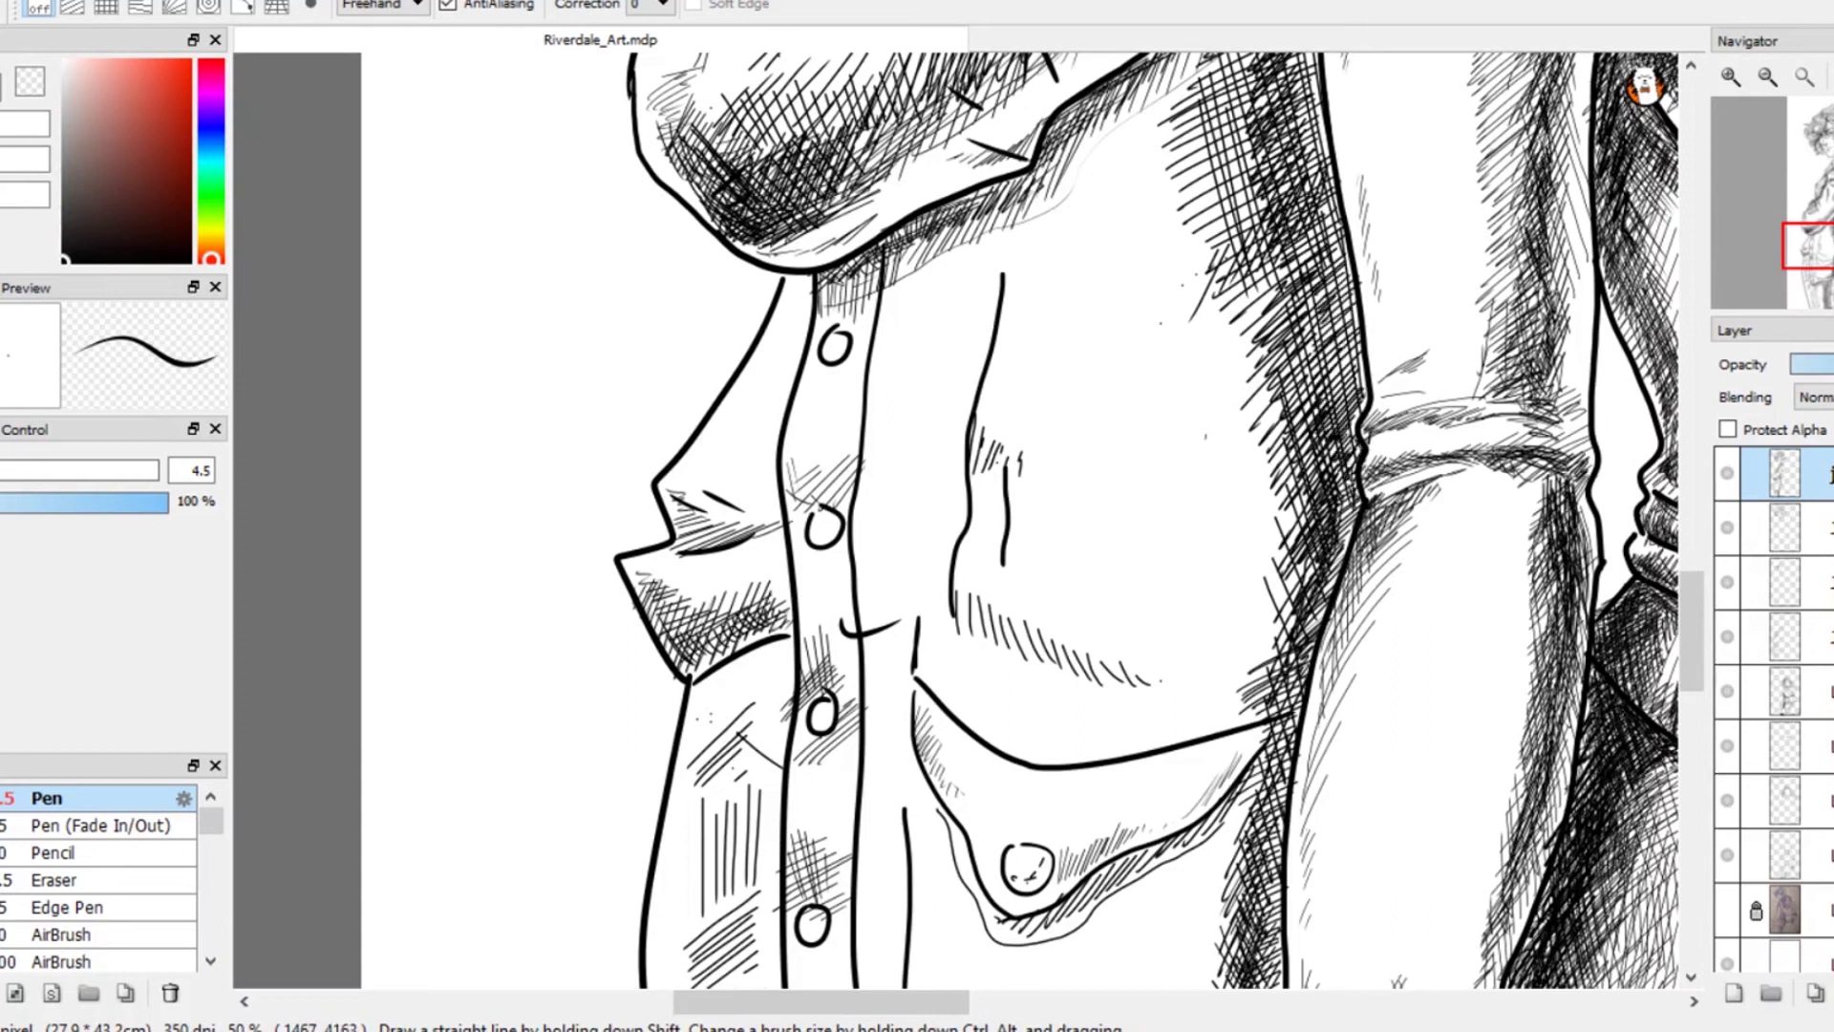
- Hatch a shadow along the outer edge of the man's button placket, and darken the folds of the flap beside it
{"action": "scroll", "coordinate": [1328, 573], "scroll_direction": "up", "scroll_amount": 3}
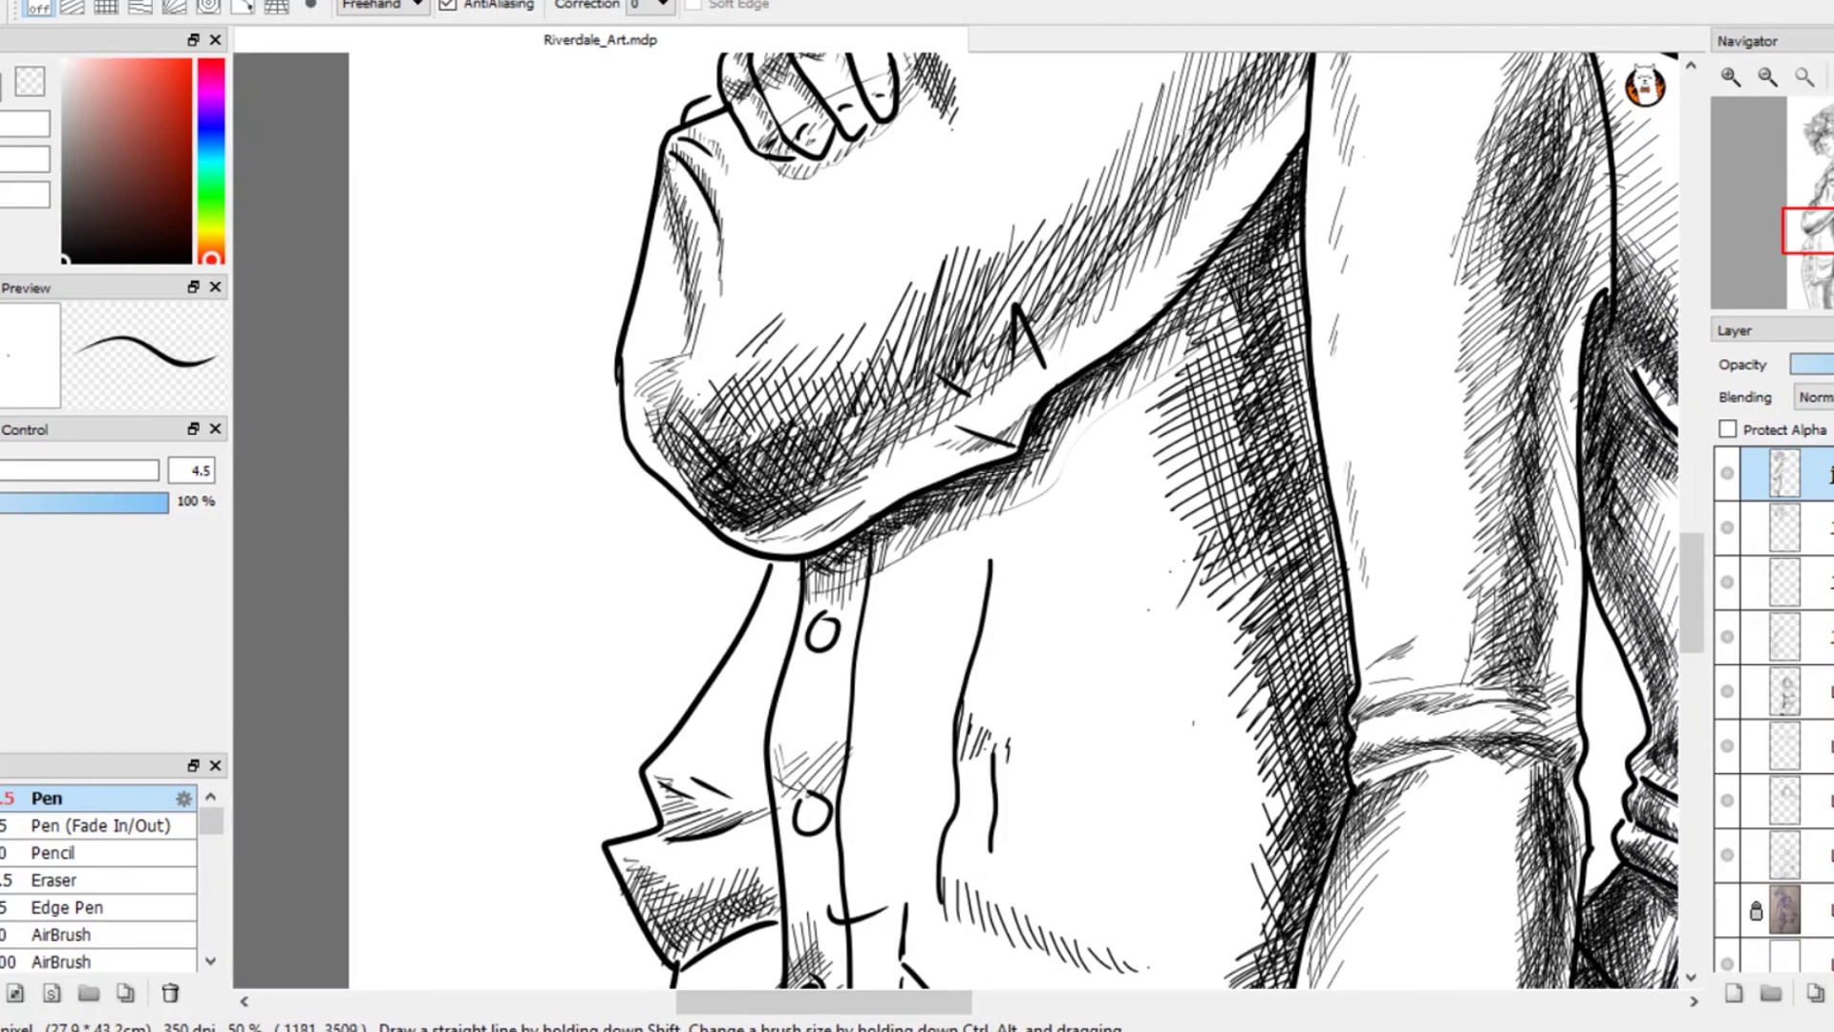
{"action": "mouse_move", "coordinate": [791, 617]}
{"action": "left_mouse_down"}
{"action": "mouse_move", "coordinate": [844, 490]}
{"action": "mouse_move", "coordinate": [796, 645]}
{"action": "left_mouse_up"}
{"action": "mouse_move", "coordinate": [815, 559]}
{"action": "left_mouse_down"}
{"action": "mouse_move", "coordinate": [823, 785]}
{"action": "mouse_move", "coordinate": [732, 816]}
{"action": "mouse_move", "coordinate": [682, 754]}
{"action": "mouse_move", "coordinate": [770, 801]}
{"action": "left_mouse_up"}
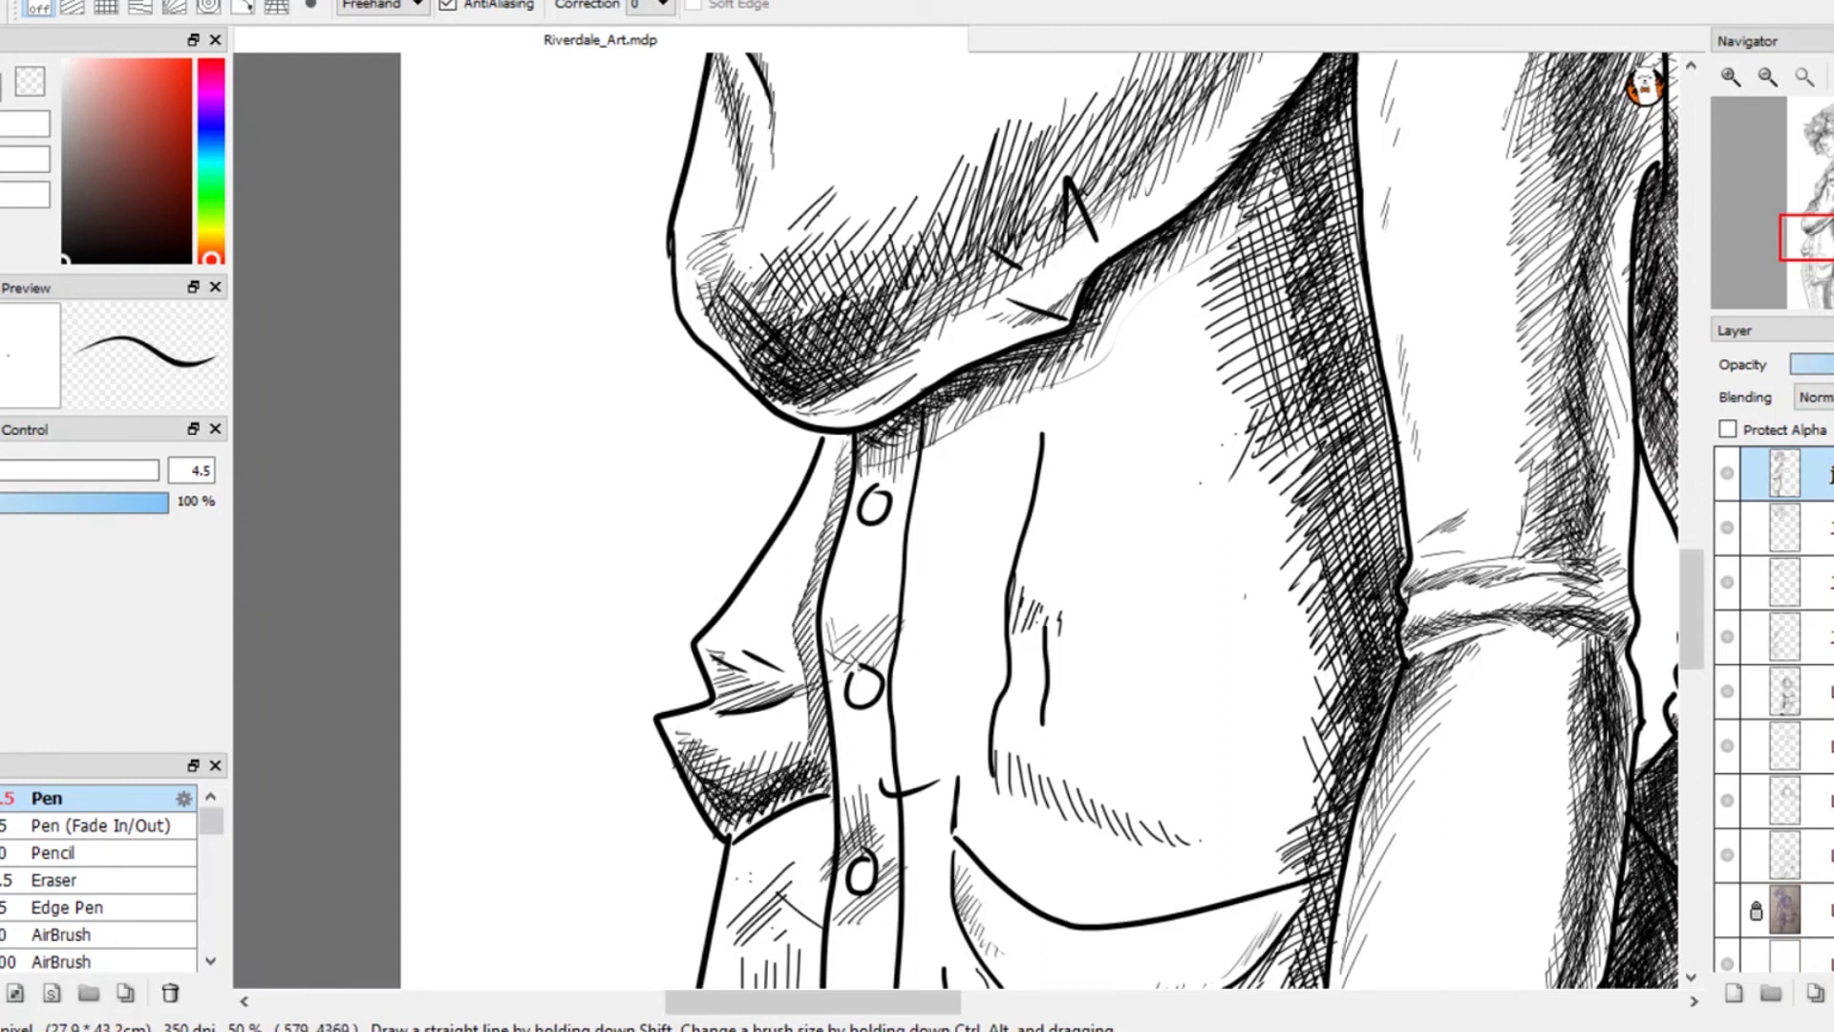
{"action": "mouse_move", "coordinate": [798, 683]}
{"action": "left_mouse_down"}
{"action": "mouse_move", "coordinate": [717, 703]}
{"action": "mouse_move", "coordinate": [711, 669]}
{"action": "mouse_move", "coordinate": [788, 681]}
{"action": "left_mouse_up"}
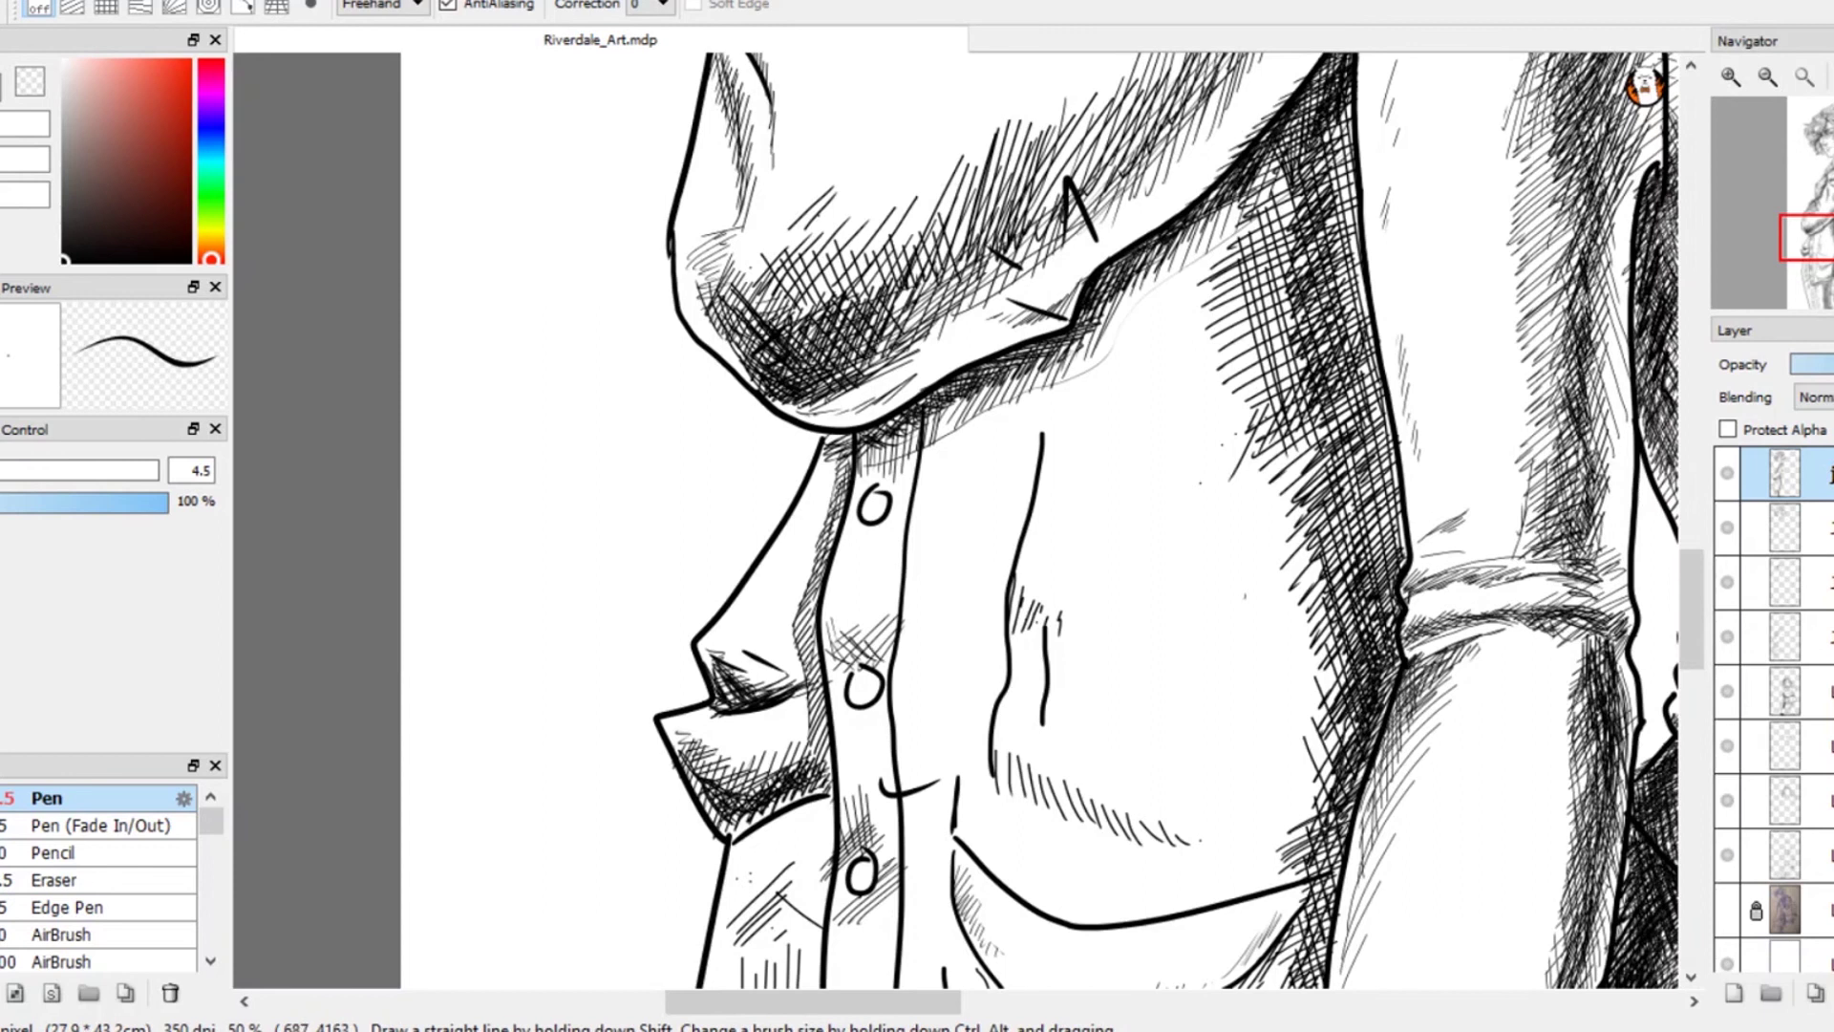
- Erase stray marks beside the lower button placket, and hatch a shadow along its outer edge down to the hem
{"action": "scroll", "coordinate": [956, 520], "scroll_direction": "down", "scroll_amount": 10}
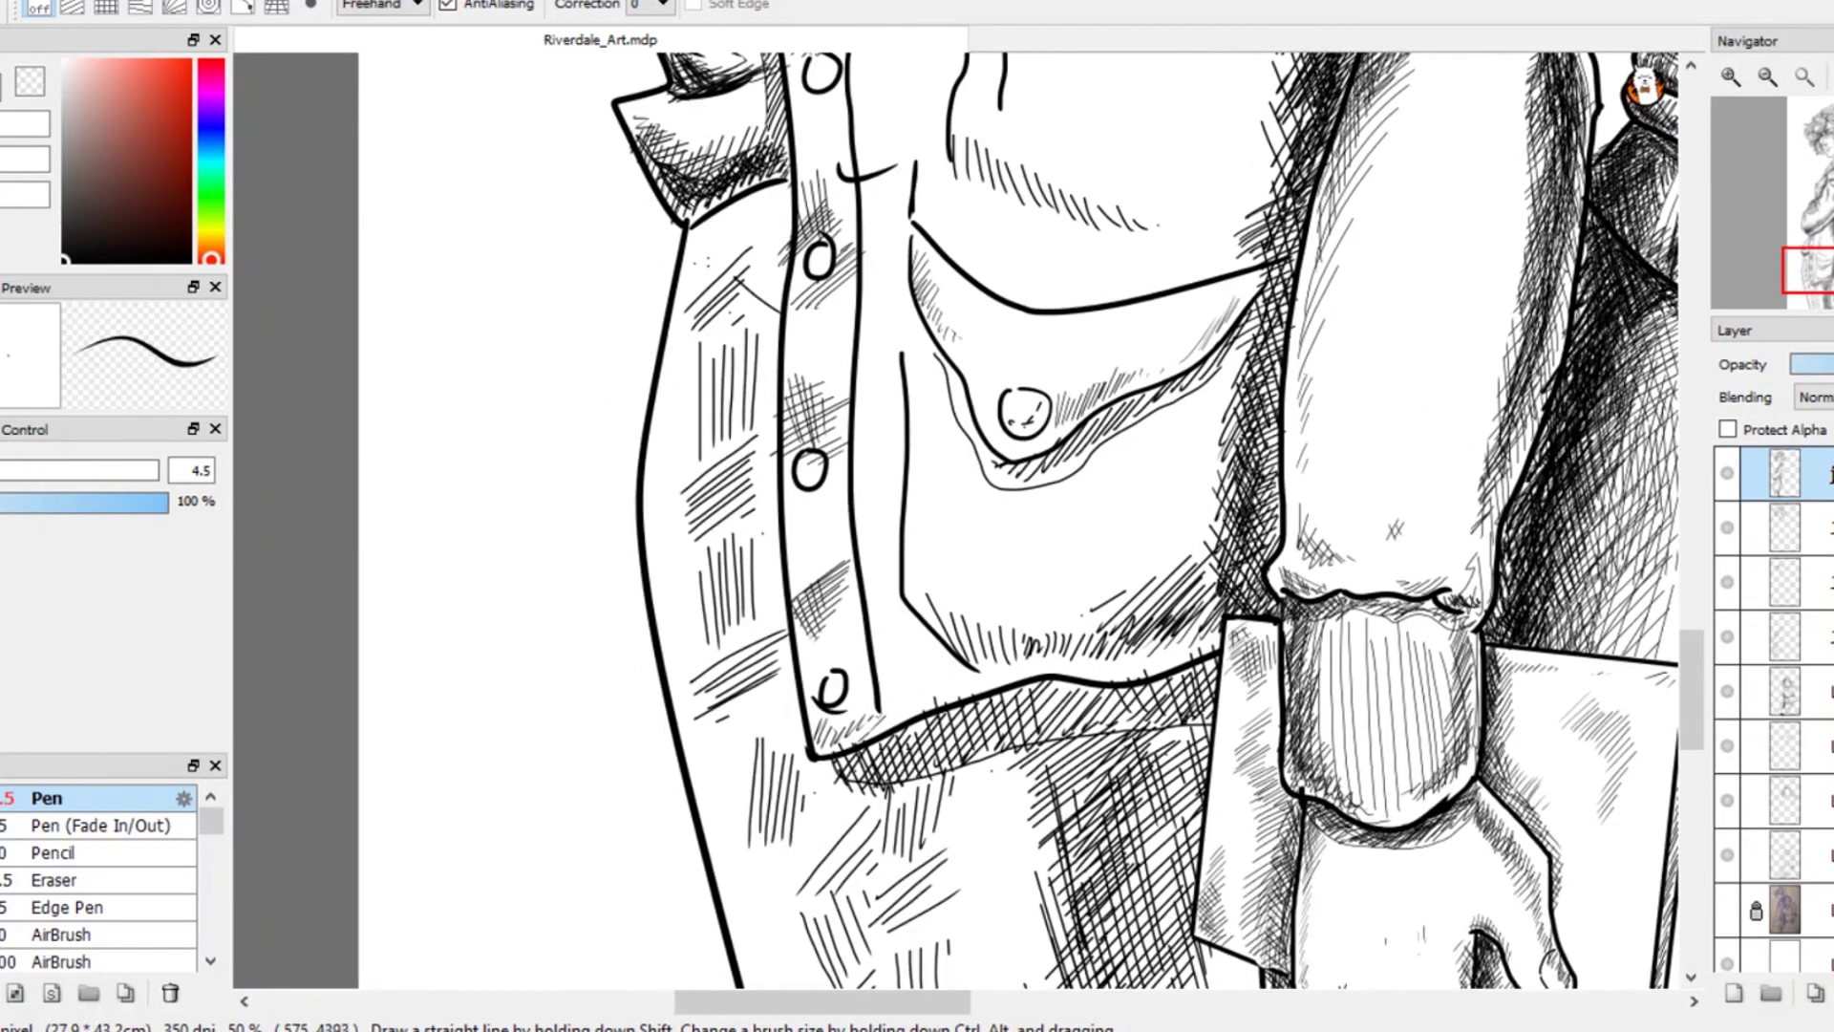
{"action": "key", "text": "e"}
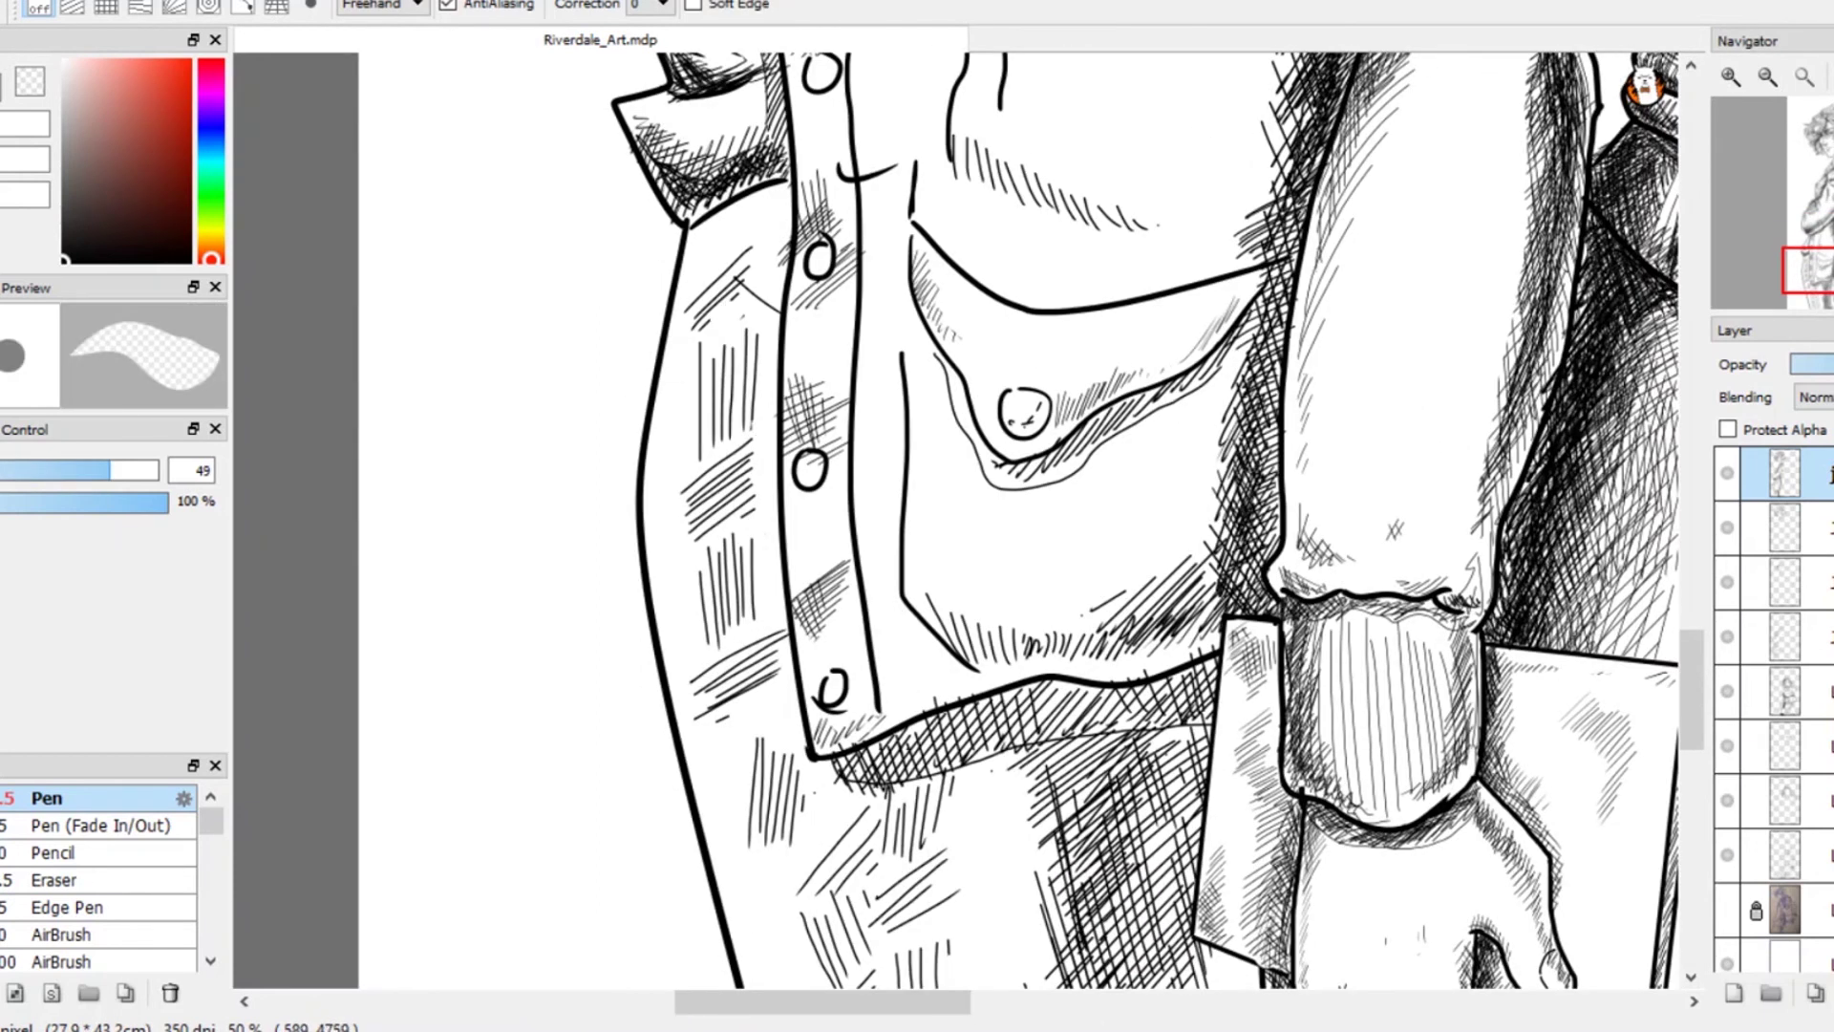
{"action": "mouse_move", "coordinate": [1209, 362]}
{"action": "left_mouse_down"}
{"action": "mouse_move", "coordinate": [1169, 491]}
{"action": "mouse_move", "coordinate": [1147, 287]}
{"action": "left_mouse_up"}
{"action": "left_click_drag", "start_coordinate": [722, 164], "coordinate": [724, 189]}
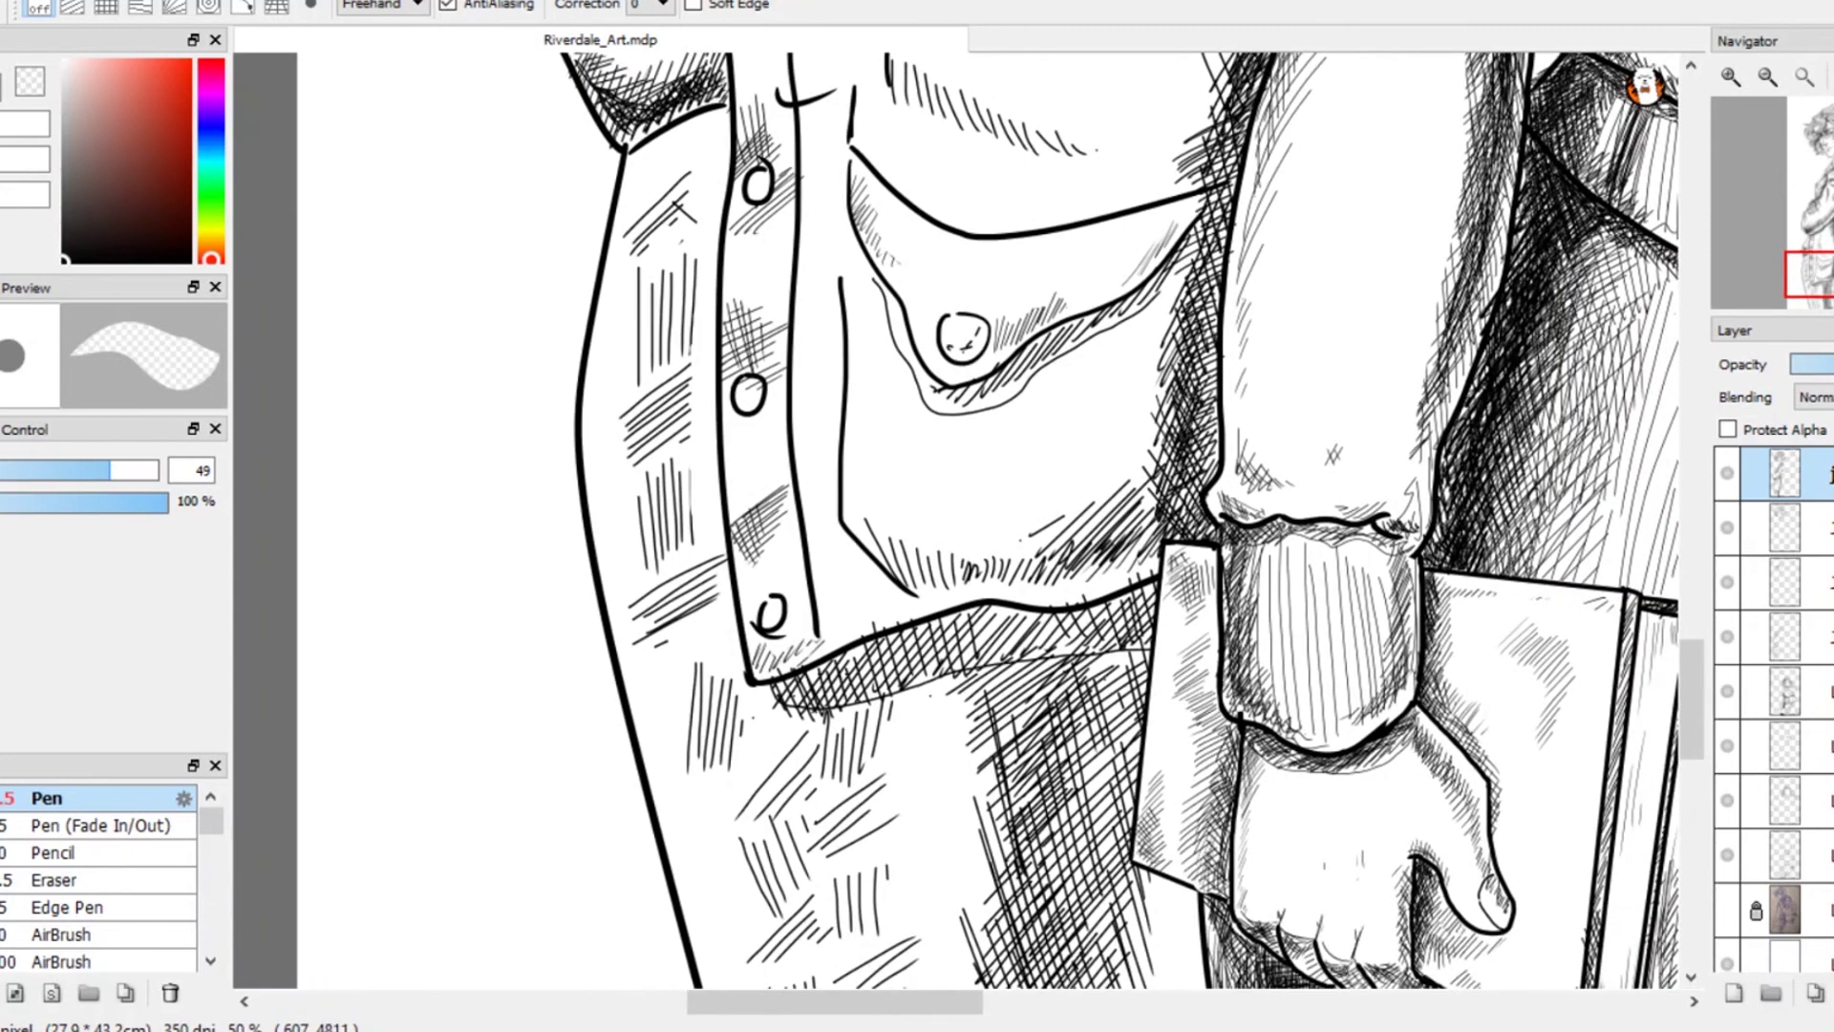
{"action": "key", "text": "b"}
{"action": "left_click_drag", "start_coordinate": [723, 117], "coordinate": [708, 149]}
{"action": "left_click_drag", "start_coordinate": [731, 112], "coordinate": [700, 253]}
{"action": "left_click_drag", "start_coordinate": [720, 239], "coordinate": [692, 332]}
{"action": "left_click_drag", "start_coordinate": [718, 314], "coordinate": [692, 409]}
{"action": "mouse_move", "coordinate": [714, 392]}
{"action": "left_mouse_down"}
{"action": "mouse_move", "coordinate": [696, 450]}
{"action": "mouse_move", "coordinate": [755, 726]}
{"action": "left_mouse_up"}
- Darken the shadow beneath the jacket hem with hatching from the placket corner to the book
{"action": "mouse_move", "coordinate": [871, 644]}
{"action": "left_mouse_down"}
{"action": "mouse_move", "coordinate": [752, 722]}
{"action": "mouse_move", "coordinate": [739, 707]}
{"action": "left_mouse_up"}
{"action": "mouse_move", "coordinate": [967, 610]}
{"action": "left_mouse_down"}
{"action": "mouse_move", "coordinate": [812, 677]}
{"action": "mouse_move", "coordinate": [965, 618]}
{"action": "mouse_move", "coordinate": [974, 640]}
{"action": "left_mouse_up"}
{"action": "left_click_drag", "start_coordinate": [1116, 607], "coordinate": [997, 640]}
{"action": "mouse_move", "coordinate": [1142, 590]}
{"action": "left_mouse_down"}
{"action": "mouse_move", "coordinate": [1062, 617]}
{"action": "mouse_move", "coordinate": [1125, 600]}
{"action": "left_mouse_up"}
{"action": "left_click_drag", "start_coordinate": [1156, 589], "coordinate": [1045, 641]}
{"action": "left_click_drag", "start_coordinate": [1107, 614], "coordinate": [953, 640]}
{"action": "left_click_drag", "start_coordinate": [961, 612], "coordinate": [839, 667]}
- Cross-hatch the shaded area of the man's clothing below the jacket hem, from beside the book to the canvas edge
{"action": "left_click_drag", "start_coordinate": [917, 783], "coordinate": [825, 601]}
{"action": "left_click_drag", "start_coordinate": [1038, 415], "coordinate": [1051, 493]}
{"action": "left_click_drag", "start_coordinate": [1046, 407], "coordinate": [1060, 490]}
{"action": "left_click_drag", "start_coordinate": [1076, 750], "coordinate": [1043, 512]}
{"action": "left_click_drag", "start_coordinate": [1011, 704], "coordinate": [1041, 747]}
{"action": "left_click_drag", "start_coordinate": [989, 625], "coordinate": [1049, 746]}
{"action": "left_click_drag", "start_coordinate": [1021, 587], "coordinate": [1088, 748]}
{"action": "left_click_drag", "start_coordinate": [1029, 575], "coordinate": [1111, 747]}
{"action": "left_click_drag", "start_coordinate": [1031, 455], "coordinate": [990, 507]}
{"action": "mouse_move", "coordinate": [1070, 472]}
{"action": "left_mouse_down"}
{"action": "mouse_move", "coordinate": [991, 527]}
{"action": "mouse_move", "coordinate": [995, 559]}
{"action": "left_mouse_up"}
{"action": "left_click_drag", "start_coordinate": [1075, 521], "coordinate": [999, 604]}
{"action": "left_click_drag", "start_coordinate": [1070, 554], "coordinate": [1005, 638]}
{"action": "left_click_drag", "start_coordinate": [1084, 589], "coordinate": [1014, 668]}
- Layer more long downward strokes over the cross-hatched shadow below the book's lower corner
{"action": "left_click_drag", "start_coordinate": [1014, 564], "coordinate": [1060, 731]}
{"action": "left_click_drag", "start_coordinate": [1010, 555], "coordinate": [1028, 620]}
{"action": "left_click_drag", "start_coordinate": [1012, 521], "coordinate": [1070, 733]}
{"action": "mouse_move", "coordinate": [1028, 495]}
{"action": "left_mouse_down"}
{"action": "mouse_move", "coordinate": [1080, 739]}
{"action": "mouse_move", "coordinate": [1096, 740]}
{"action": "left_mouse_up"}
{"action": "left_click_drag", "start_coordinate": [1056, 486], "coordinate": [1115, 745]}
{"action": "left_click_drag", "start_coordinate": [1056, 476], "coordinate": [1087, 676]}
{"action": "left_click_drag", "start_coordinate": [1057, 554], "coordinate": [1083, 676]}
{"action": "left_click_drag", "start_coordinate": [1017, 476], "coordinate": [1038, 621]}
{"action": "left_click_drag", "start_coordinate": [1005, 512], "coordinate": [1039, 695]}
{"action": "left_click_drag", "start_coordinate": [1033, 621], "coordinate": [1079, 749]}
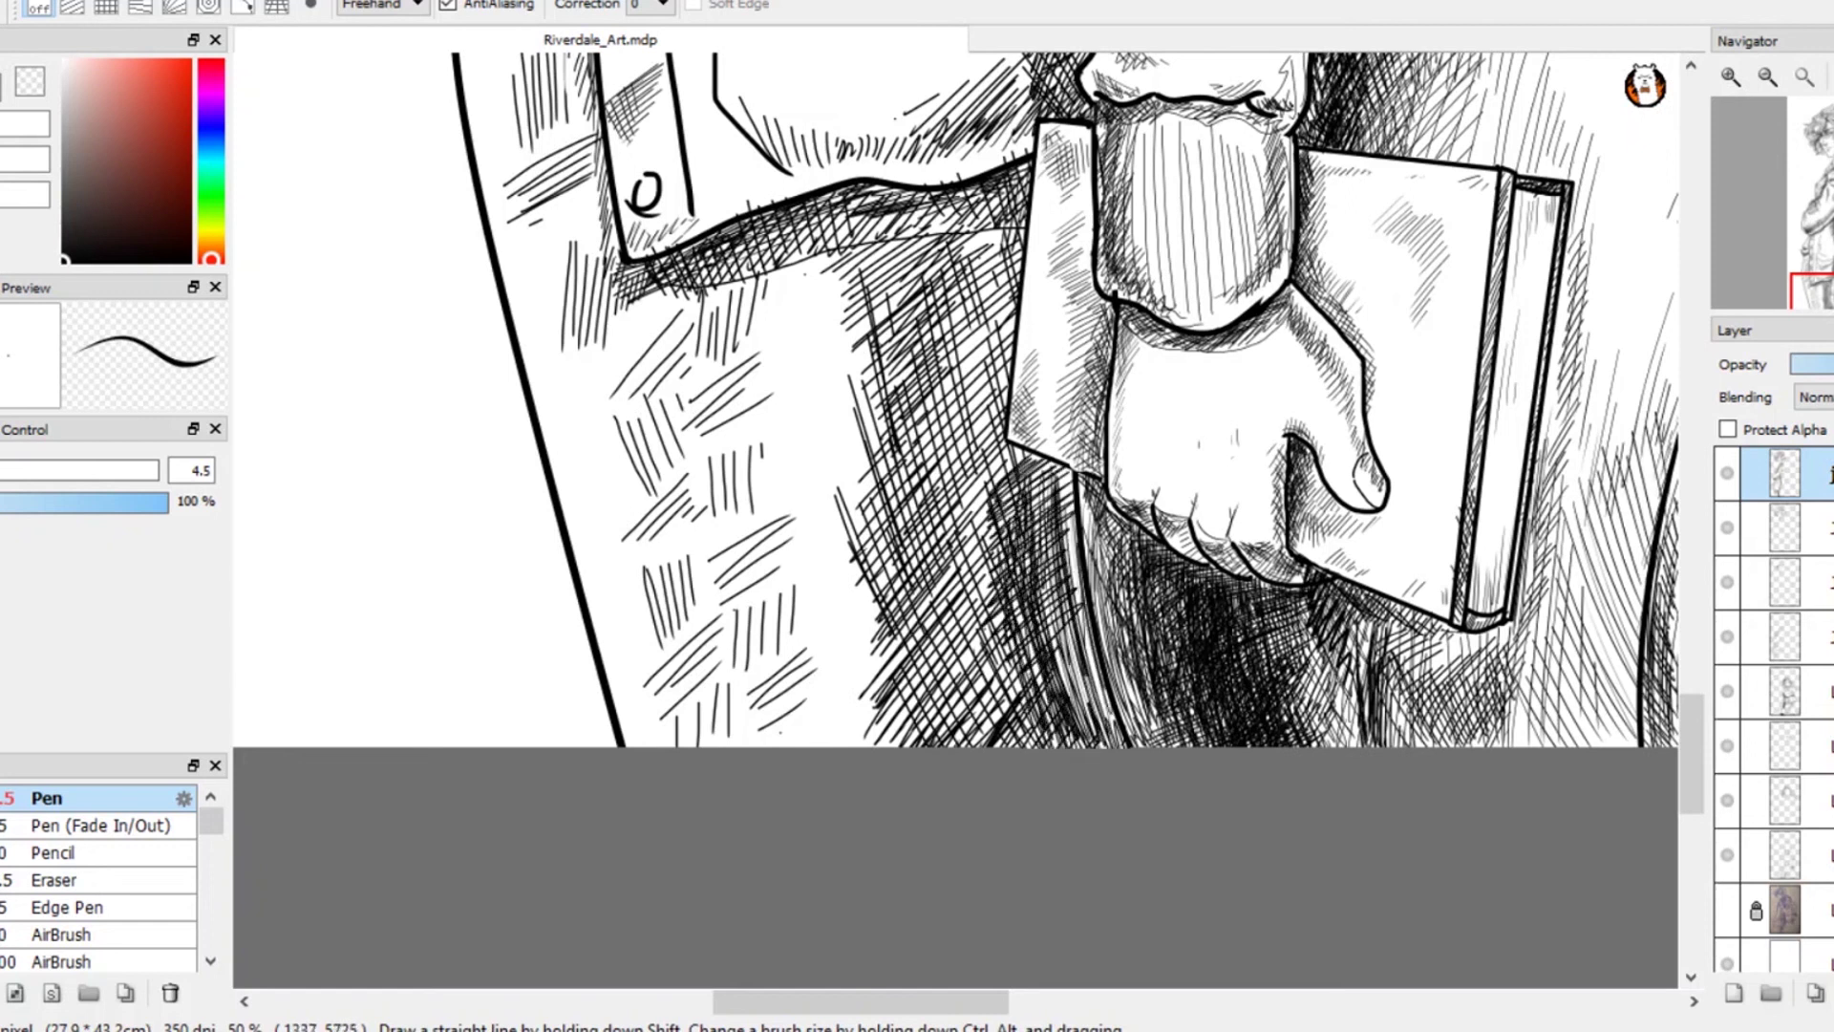
- Cross the shadow beneath the book's lower corner with opposing diagonal strokes down to the canvas edge
{"action": "mouse_move", "coordinate": [1042, 466]}
{"action": "left_mouse_down"}
{"action": "mouse_move", "coordinate": [999, 497]}
{"action": "mouse_move", "coordinate": [998, 525]}
{"action": "left_mouse_up"}
{"action": "left_click_drag", "start_coordinate": [1053, 499], "coordinate": [1010, 547]}
{"action": "mouse_move", "coordinate": [1045, 552]}
{"action": "left_mouse_down"}
{"action": "mouse_move", "coordinate": [1011, 591]}
{"action": "mouse_move", "coordinate": [1024, 612]}
{"action": "left_mouse_up"}
{"action": "mouse_move", "coordinate": [1068, 590]}
{"action": "left_mouse_down"}
{"action": "mouse_move", "coordinate": [1010, 661]}
{"action": "mouse_move", "coordinate": [1012, 690]}
{"action": "left_mouse_up"}
{"action": "mouse_move", "coordinate": [1082, 646]}
{"action": "left_mouse_down"}
{"action": "mouse_move", "coordinate": [1015, 714]}
{"action": "mouse_move", "coordinate": [1022, 746]}
{"action": "left_mouse_up"}
{"action": "mouse_move", "coordinate": [1083, 707]}
{"action": "left_mouse_down"}
{"action": "mouse_move", "coordinate": [1039, 748]}
{"action": "mouse_move", "coordinate": [1070, 748]}
{"action": "left_mouse_up"}
- Darken the man's clothing along the book's near edge with close hatching from the hem to the lower corner
{"action": "left_click_drag", "start_coordinate": [1034, 443], "coordinate": [995, 487]}
{"action": "left_click_drag", "start_coordinate": [1009, 290], "coordinate": [994, 449]}
{"action": "left_click_drag", "start_coordinate": [1018, 266], "coordinate": [1003, 421]}
{"action": "left_click_drag", "start_coordinate": [1015, 212], "coordinate": [1005, 397]}
{"action": "mouse_move", "coordinate": [1012, 224]}
{"action": "left_mouse_down"}
{"action": "mouse_move", "coordinate": [994, 434]}
{"action": "mouse_move", "coordinate": [990, 382]}
{"action": "left_mouse_up"}
{"action": "left_click_drag", "start_coordinate": [987, 203], "coordinate": [944, 260]}
{"action": "mouse_move", "coordinate": [1014, 226]}
{"action": "left_mouse_down"}
{"action": "mouse_move", "coordinate": [956, 283]}
{"action": "mouse_move", "coordinate": [963, 308]}
{"action": "left_mouse_up"}
{"action": "left_click_drag", "start_coordinate": [1019, 278], "coordinate": [965, 329]}
{"action": "mouse_move", "coordinate": [1014, 315]}
{"action": "left_mouse_down"}
{"action": "mouse_move", "coordinate": [965, 374]}
{"action": "mouse_move", "coordinate": [976, 411]}
{"action": "left_mouse_up"}
{"action": "left_click_drag", "start_coordinate": [1006, 393], "coordinate": [980, 429]}
{"action": "left_click_drag", "start_coordinate": [999, 429], "coordinate": [984, 457]}
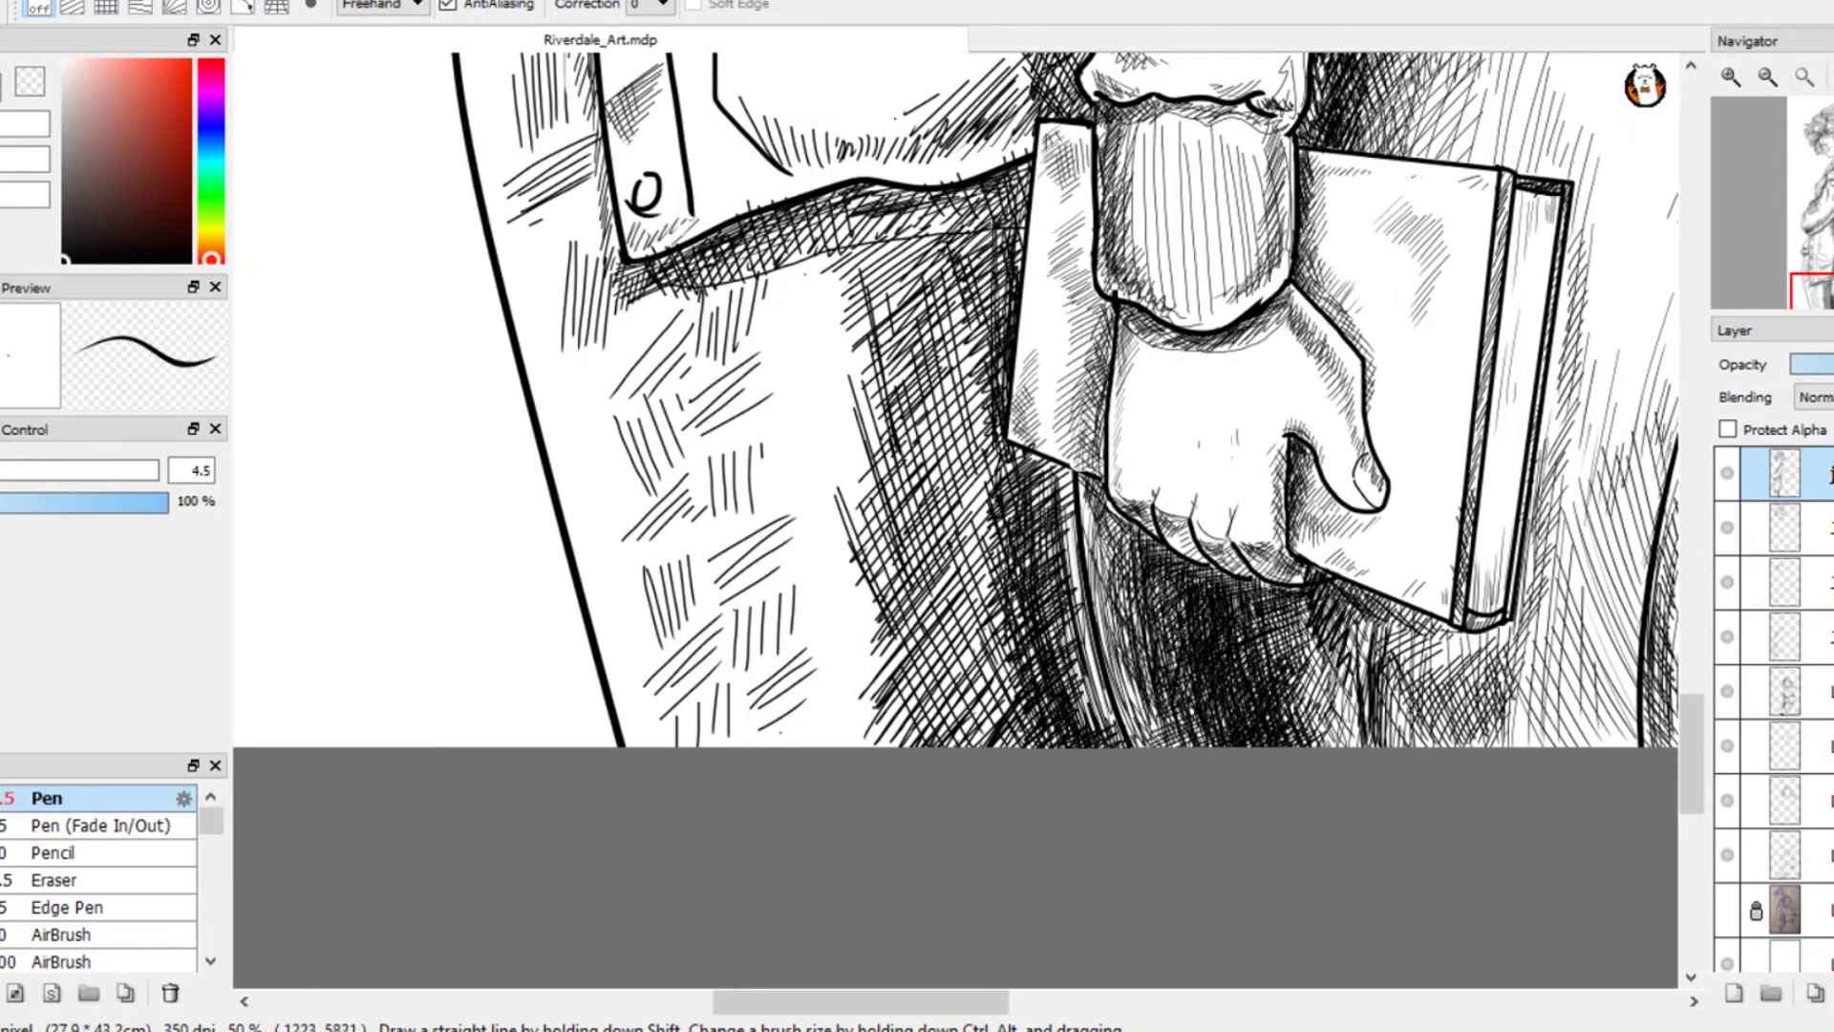
- Deepen the shadow at the canvas's lower edge, beneath the book and hand, with dense diagonal hatching
{"action": "left_click_drag", "start_coordinate": [1102, 604], "coordinate": [1086, 697]}
{"action": "left_click_drag", "start_coordinate": [1134, 713], "coordinate": [1125, 741]}
{"action": "left_click_drag", "start_coordinate": [1095, 678], "coordinate": [1061, 740]}
{"action": "left_click_drag", "start_coordinate": [1039, 704], "coordinate": [1015, 749]}
{"action": "left_click_drag", "start_coordinate": [1021, 664], "coordinate": [966, 749]}
{"action": "left_click_drag", "start_coordinate": [1014, 627], "coordinate": [945, 749]}
{"action": "left_click_drag", "start_coordinate": [995, 683], "coordinate": [956, 749]}
{"action": "left_click_drag", "start_coordinate": [1022, 631], "coordinate": [969, 748]}
{"action": "left_click_drag", "start_coordinate": [1023, 588], "coordinate": [973, 700]}
{"action": "left_click_drag", "start_coordinate": [1039, 702], "coordinate": [1017, 744]}
{"action": "left_click_drag", "start_coordinate": [1010, 570], "coordinate": [977, 655]}
{"action": "left_click_drag", "start_coordinate": [1021, 570], "coordinate": [985, 669]}
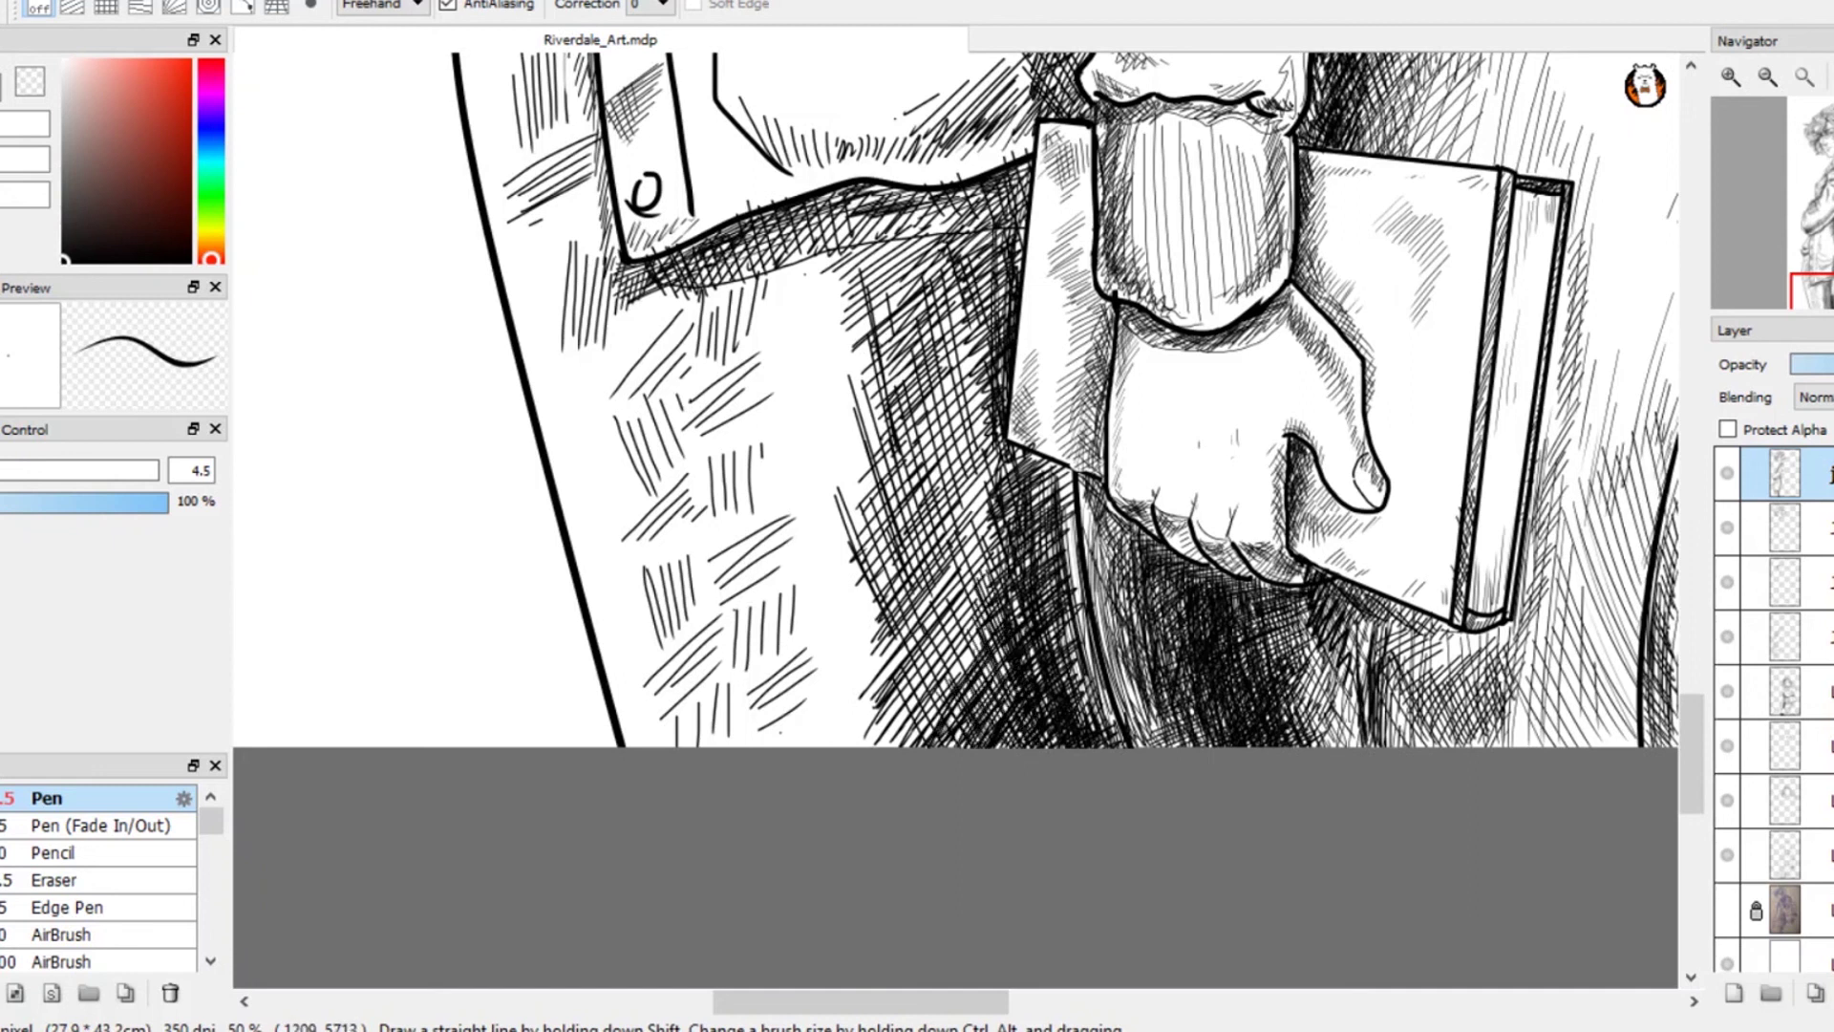
- Darken the shadow beneath the jacket hem beside the book's upper corner, and add short hatching below the book's near corner
{"action": "left_click_drag", "start_coordinate": [1004, 543], "coordinate": [982, 600]}
{"action": "left_click_drag", "start_coordinate": [1025, 592], "coordinate": [1013, 623]}
{"action": "left_click_drag", "start_coordinate": [1030, 163], "coordinate": [1005, 227]}
{"action": "mouse_move", "coordinate": [1028, 191]}
{"action": "left_mouse_down"}
{"action": "mouse_move", "coordinate": [1012, 236]}
{"action": "mouse_move", "coordinate": [980, 238]}
{"action": "left_mouse_up"}
{"action": "mouse_move", "coordinate": [1028, 171]}
{"action": "left_mouse_down"}
{"action": "mouse_move", "coordinate": [978, 230]}
{"action": "mouse_move", "coordinate": [959, 214]}
{"action": "left_mouse_up"}
{"action": "mouse_move", "coordinate": [985, 185]}
{"action": "left_mouse_down"}
{"action": "mouse_move", "coordinate": [915, 229]}
{"action": "mouse_move", "coordinate": [873, 207]}
{"action": "left_mouse_up"}
{"action": "left_click_drag", "start_coordinate": [940, 190], "coordinate": [898, 200]}
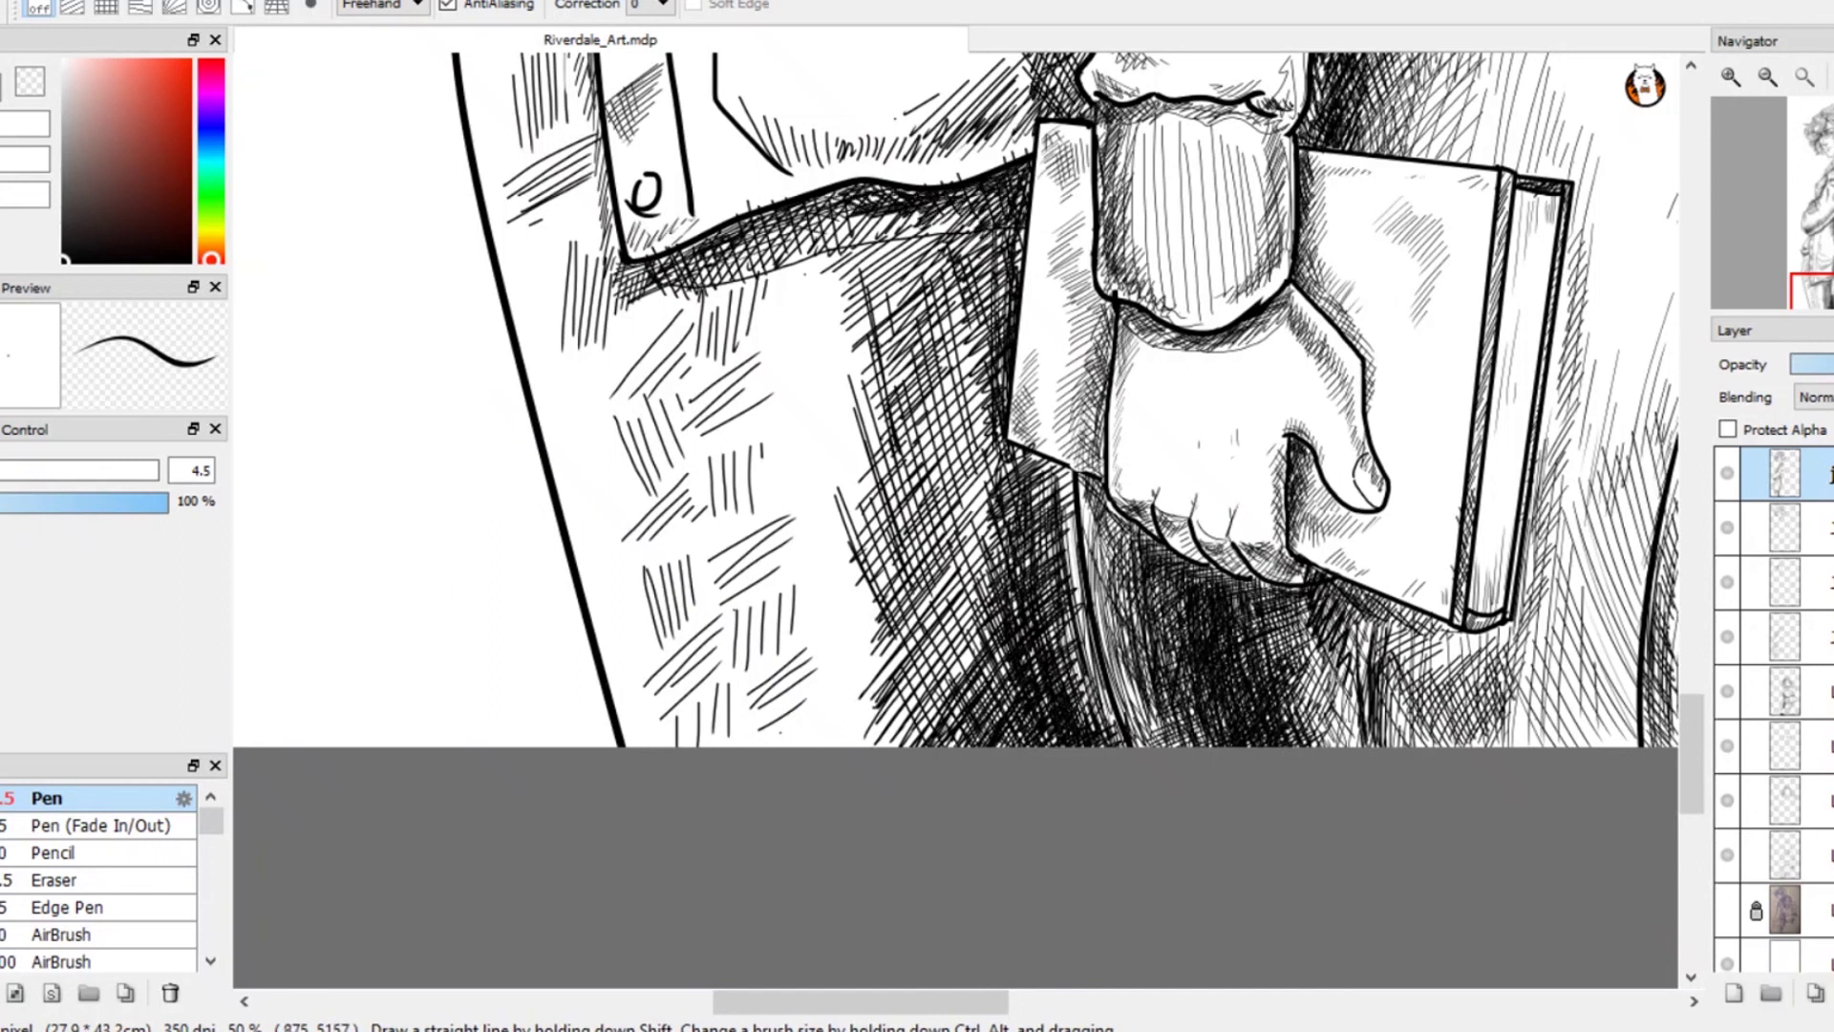
- Hatch a shadow along the outer edge of the man's jacket button placket, from its lower corner up past the lowest button
{"action": "left_click_drag", "start_coordinate": [774, 229], "coordinate": [818, 416]}
{"action": "left_click_drag", "start_coordinate": [668, 454], "coordinate": [643, 508]}
{"action": "left_click_drag", "start_coordinate": [675, 437], "coordinate": [649, 480]}
{"action": "left_click_drag", "start_coordinate": [672, 383], "coordinate": [635, 464]}
{"action": "left_click_drag", "start_coordinate": [661, 365], "coordinate": [634, 423]}
{"action": "left_click_drag", "start_coordinate": [648, 304], "coordinate": [721, 464]}
{"action": "mouse_move", "coordinate": [715, 471]}
{"action": "left_mouse_down"}
{"action": "mouse_move", "coordinate": [689, 529]}
{"action": "mouse_move", "coordinate": [695, 515]}
{"action": "left_mouse_up"}
{"action": "mouse_move", "coordinate": [713, 399]}
{"action": "left_mouse_down"}
{"action": "mouse_move", "coordinate": [692, 472]}
{"action": "mouse_move", "coordinate": [686, 429]}
{"action": "left_mouse_up"}
- Continue the short diagonal hatching up the placket's outer edge, beside the upper buttons, to the folded flap
{"action": "left_click_drag", "start_coordinate": [707, 241], "coordinate": [759, 427]}
{"action": "left_click_drag", "start_coordinate": [751, 507], "coordinate": [734, 578]}
{"action": "left_click_drag", "start_coordinate": [759, 490], "coordinate": [736, 547]}
{"action": "left_click_drag", "start_coordinate": [759, 452], "coordinate": [742, 515]}
{"action": "left_click_drag", "start_coordinate": [760, 410], "coordinate": [740, 482]}
{"action": "left_click_drag", "start_coordinate": [759, 364], "coordinate": [739, 435]}
{"action": "left_click_drag", "start_coordinate": [760, 347], "coordinate": [742, 401]}
{"action": "left_click_drag", "start_coordinate": [760, 327], "coordinate": [753, 347]}
{"action": "left_click_drag", "start_coordinate": [768, 238], "coordinate": [751, 330]}
- Shade the area directly beneath the folded flap beside the placket with close diagonal hatching
{"action": "left_click_drag", "start_coordinate": [693, 255], "coordinate": [662, 293]}
{"action": "left_click_drag", "start_coordinate": [711, 247], "coordinate": [674, 287]}
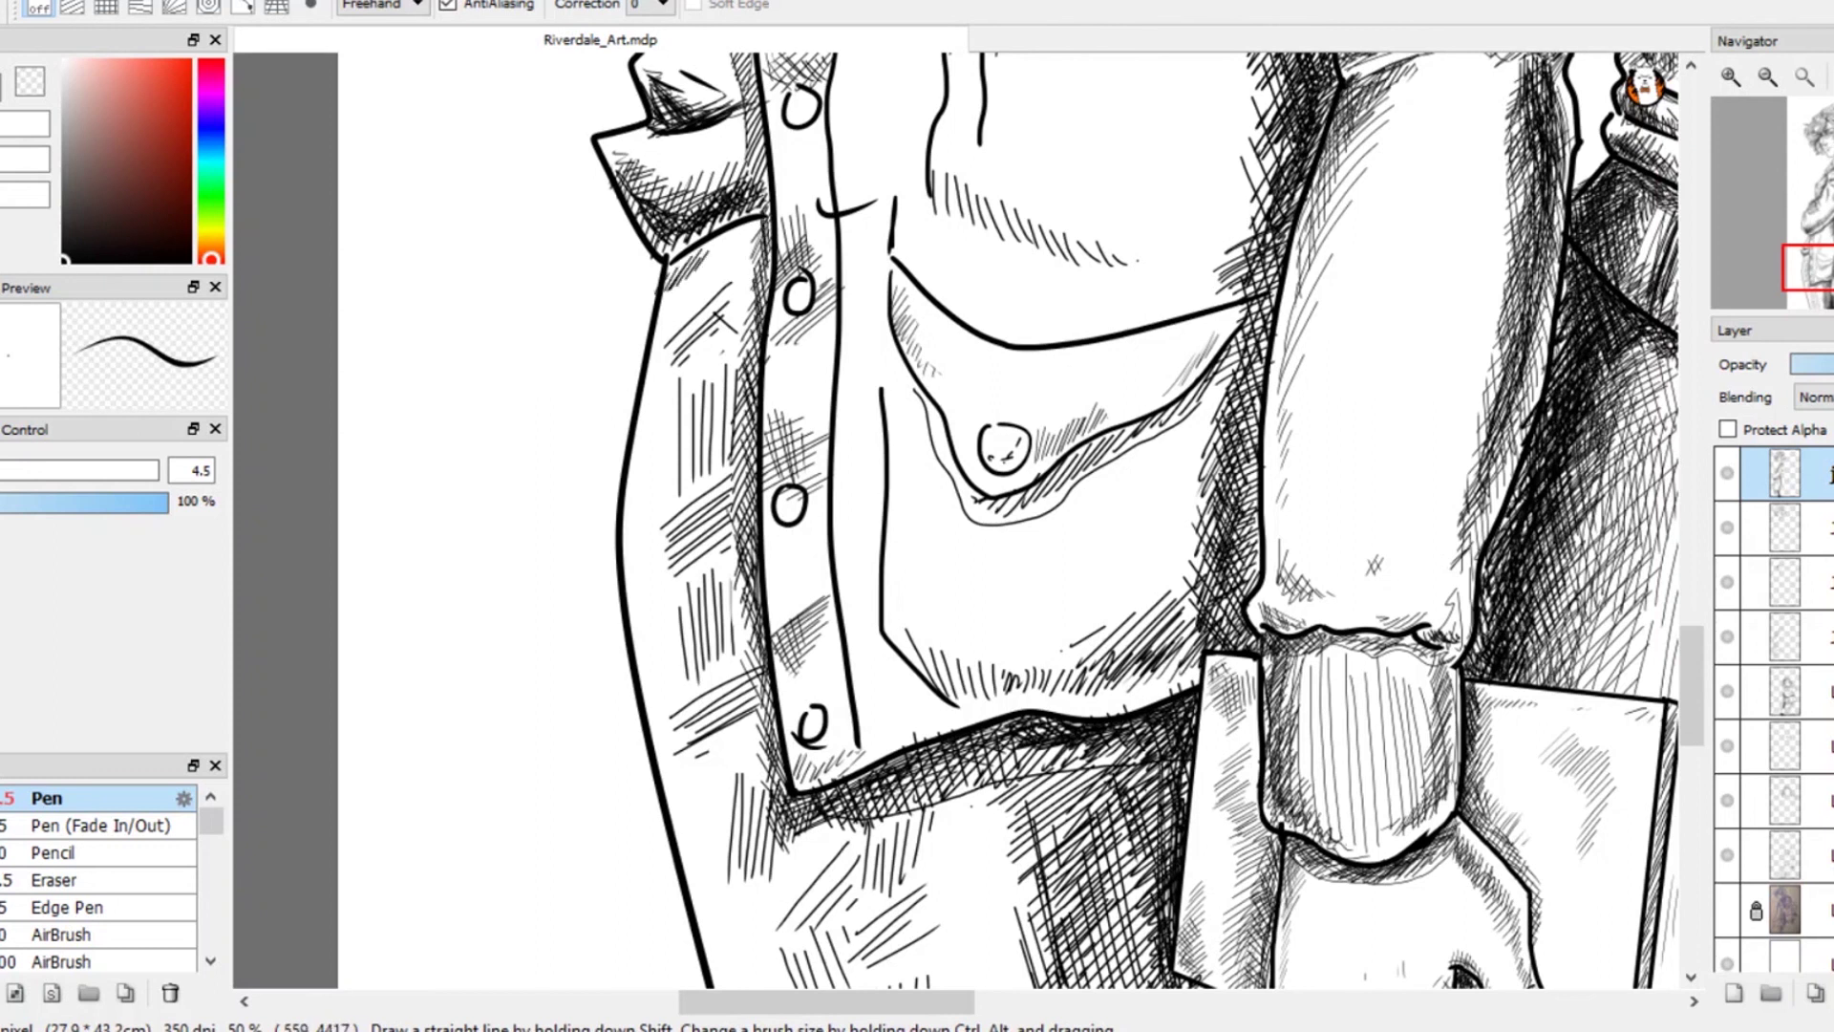
{"action": "left_click_drag", "start_coordinate": [760, 221], "coordinate": [711, 252]}
{"action": "left_click_drag", "start_coordinate": [739, 229], "coordinate": [664, 296]}
{"action": "left_click_drag", "start_coordinate": [719, 261], "coordinate": [659, 329]}
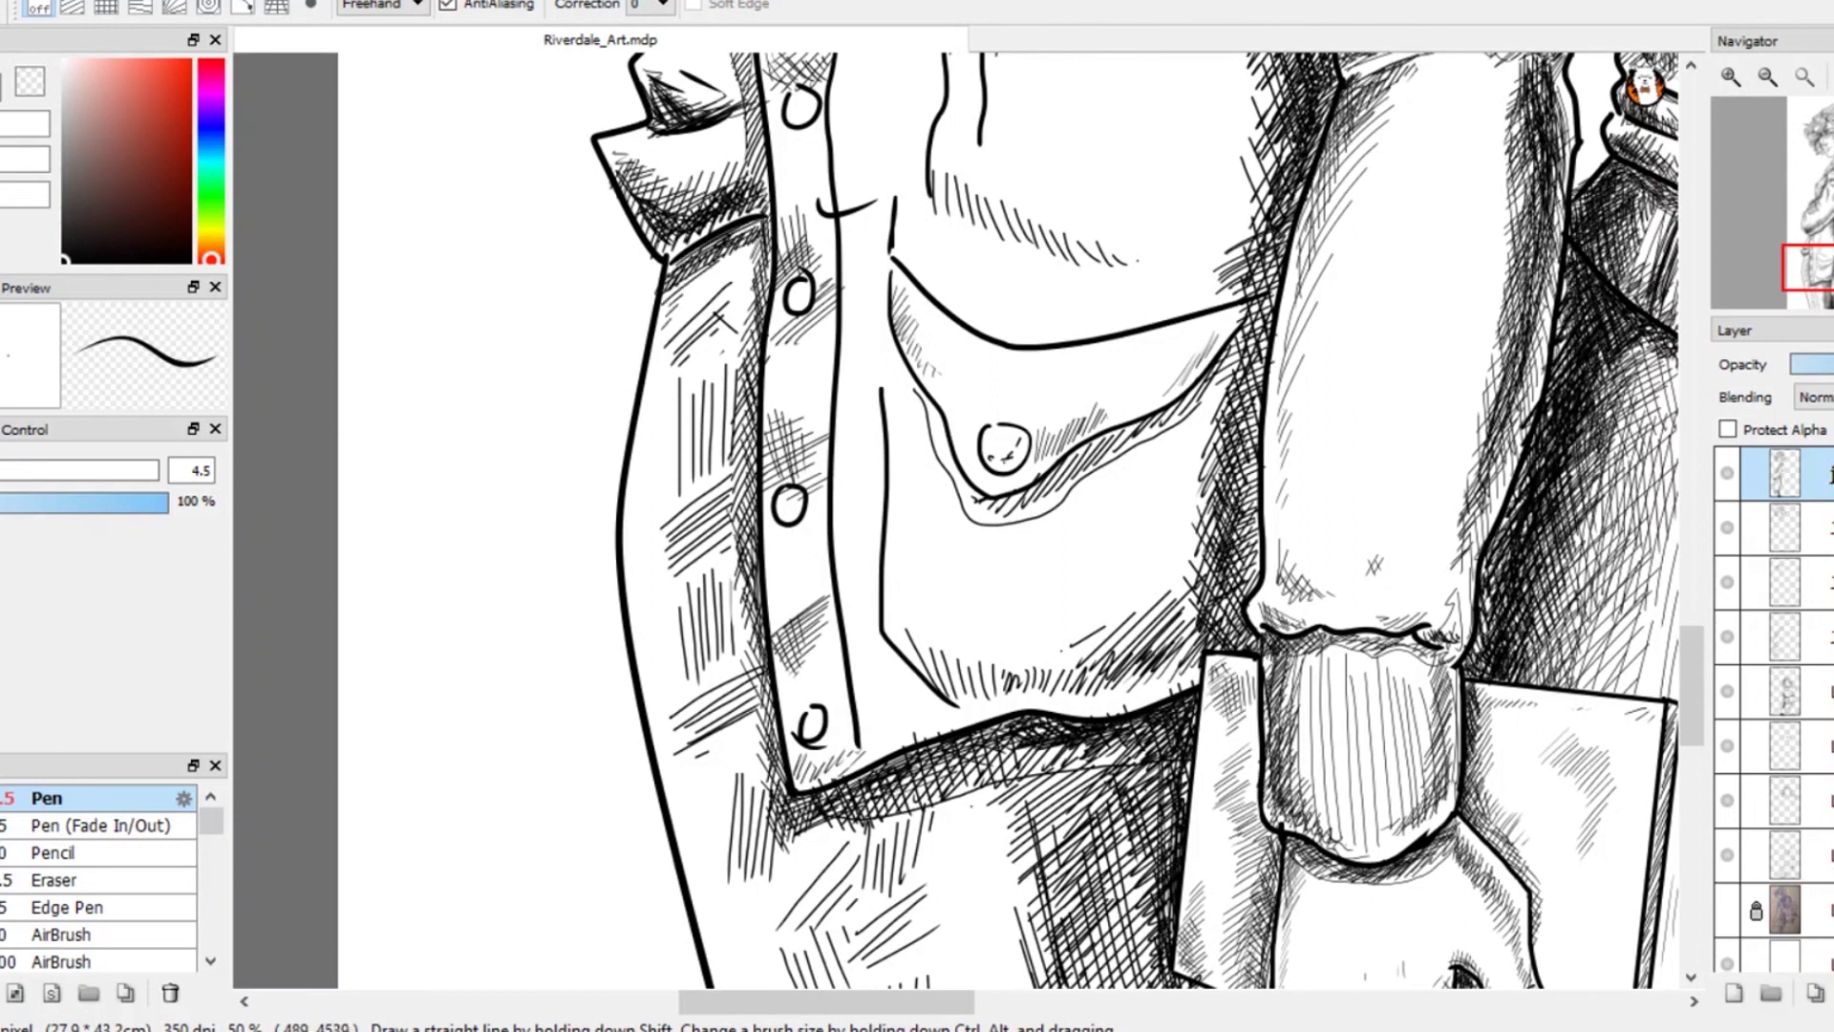
- Erase the thin guide line and hatching below the jacket pocket flap's long slanted edge, down to its buttoned tip
{"action": "mouse_move", "coordinate": [1191, 487]}
{"action": "left_mouse_down"}
{"action": "mouse_move", "coordinate": [1182, 178]}
{"action": "mouse_move", "coordinate": [1164, 391]}
{"action": "mouse_move", "coordinate": [1197, 533]}
{"action": "left_mouse_up"}
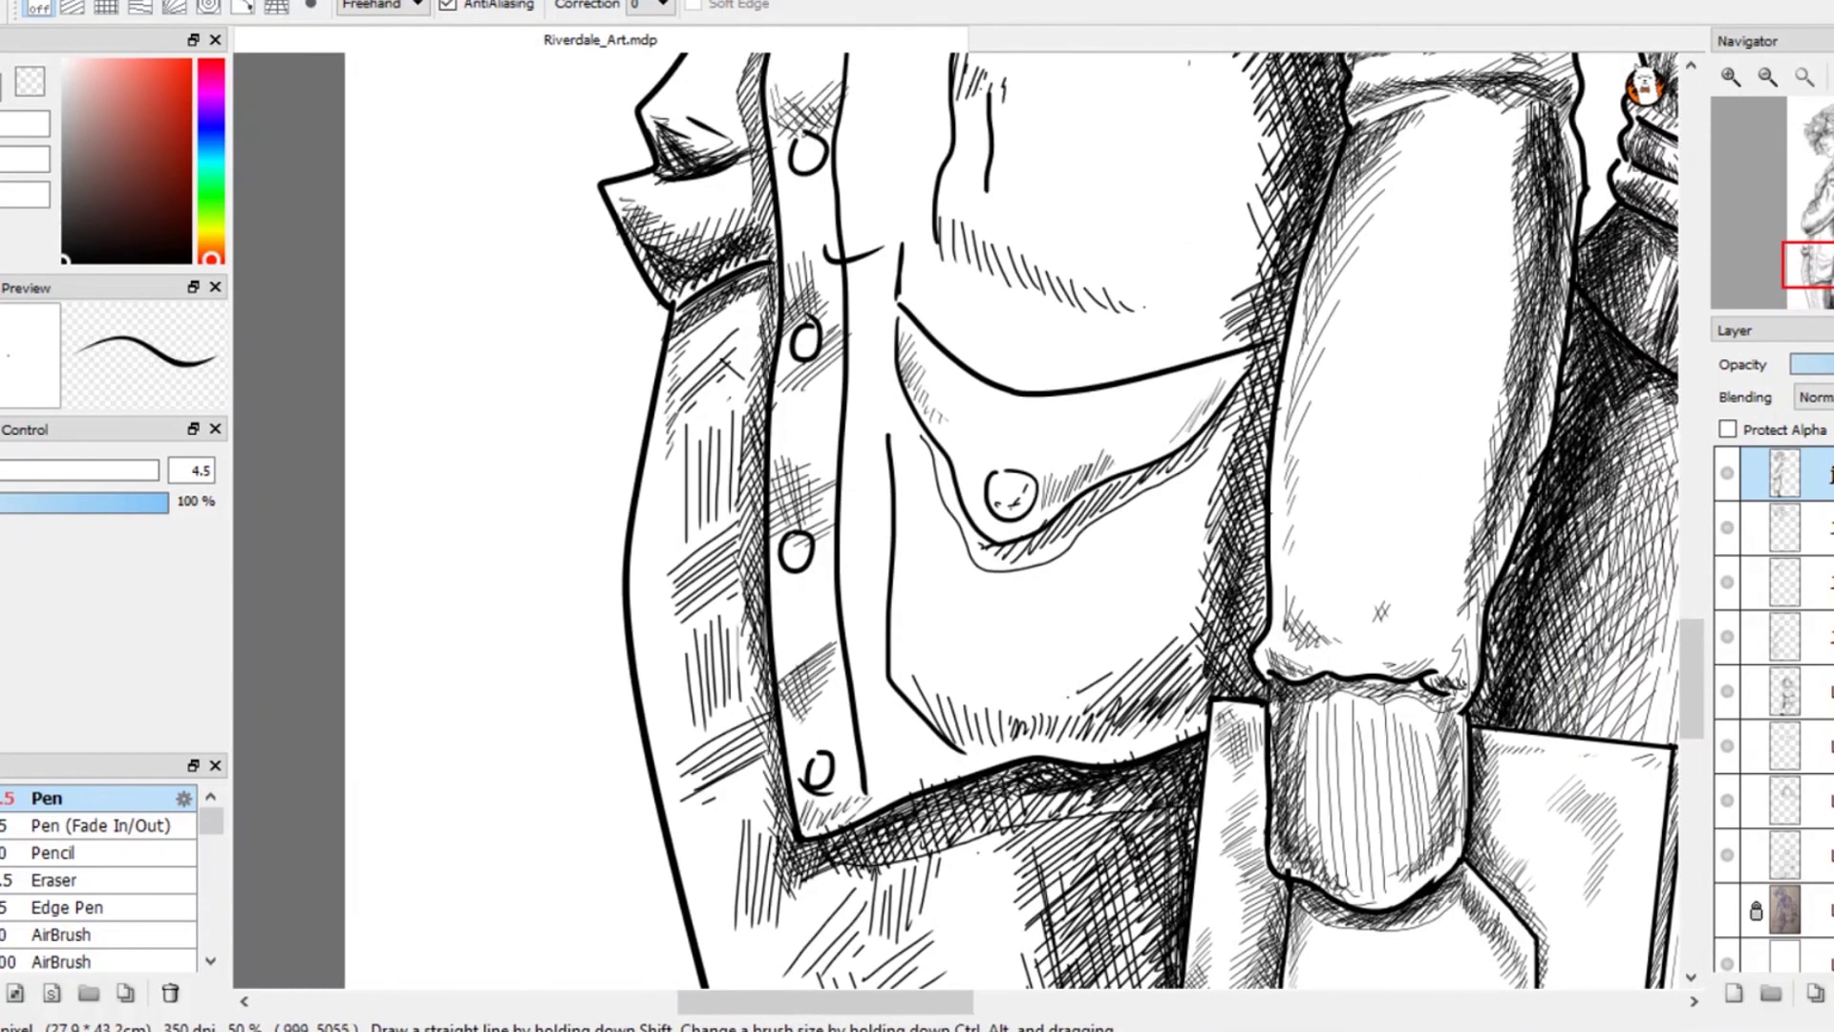
{"action": "key", "text": "e"}
{"action": "left_click_drag", "start_coordinate": [1223, 425], "coordinate": [1028, 559]}
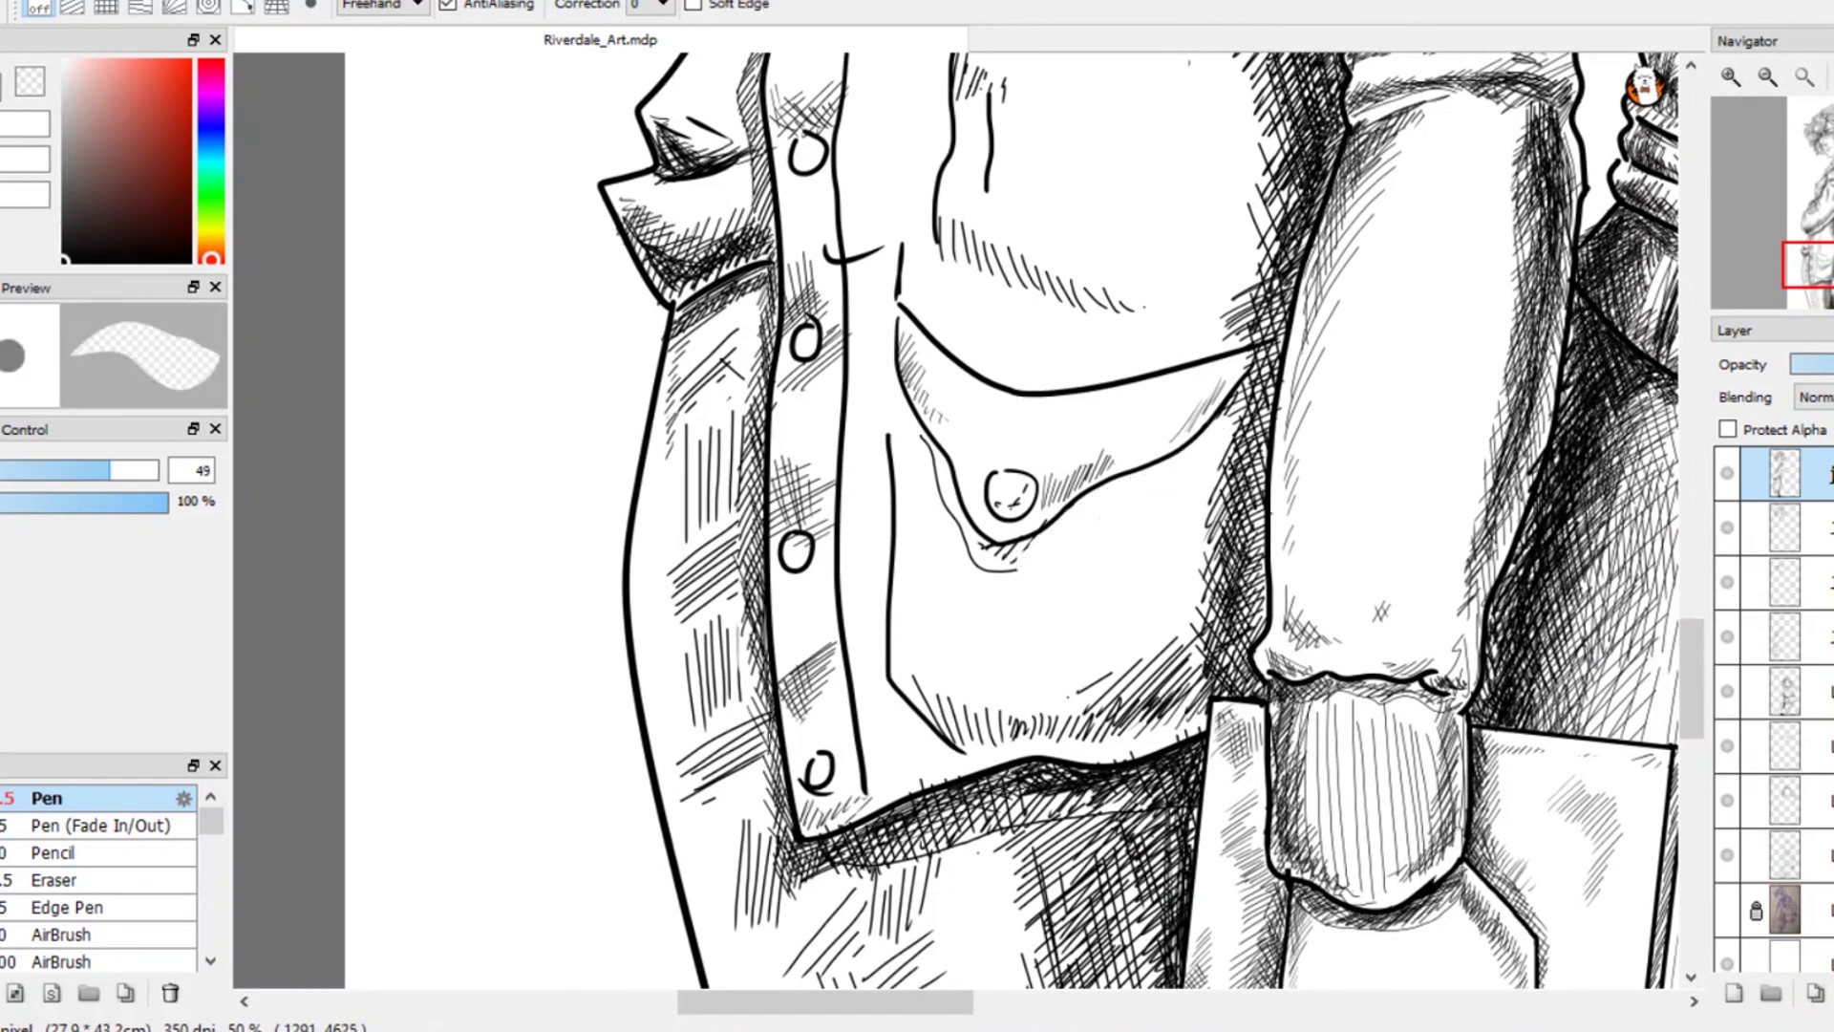
- Redraw the pocket flap's shadow with the pen as short hatching strokes along both sides of its buttoned tip
{"action": "key", "text": "e"}
{"action": "left_click_drag", "start_coordinate": [927, 445], "coordinate": [942, 469]}
{"action": "left_click_drag", "start_coordinate": [933, 462], "coordinate": [954, 498]}
{"action": "left_click_drag", "start_coordinate": [1055, 529], "coordinate": [1035, 560]}
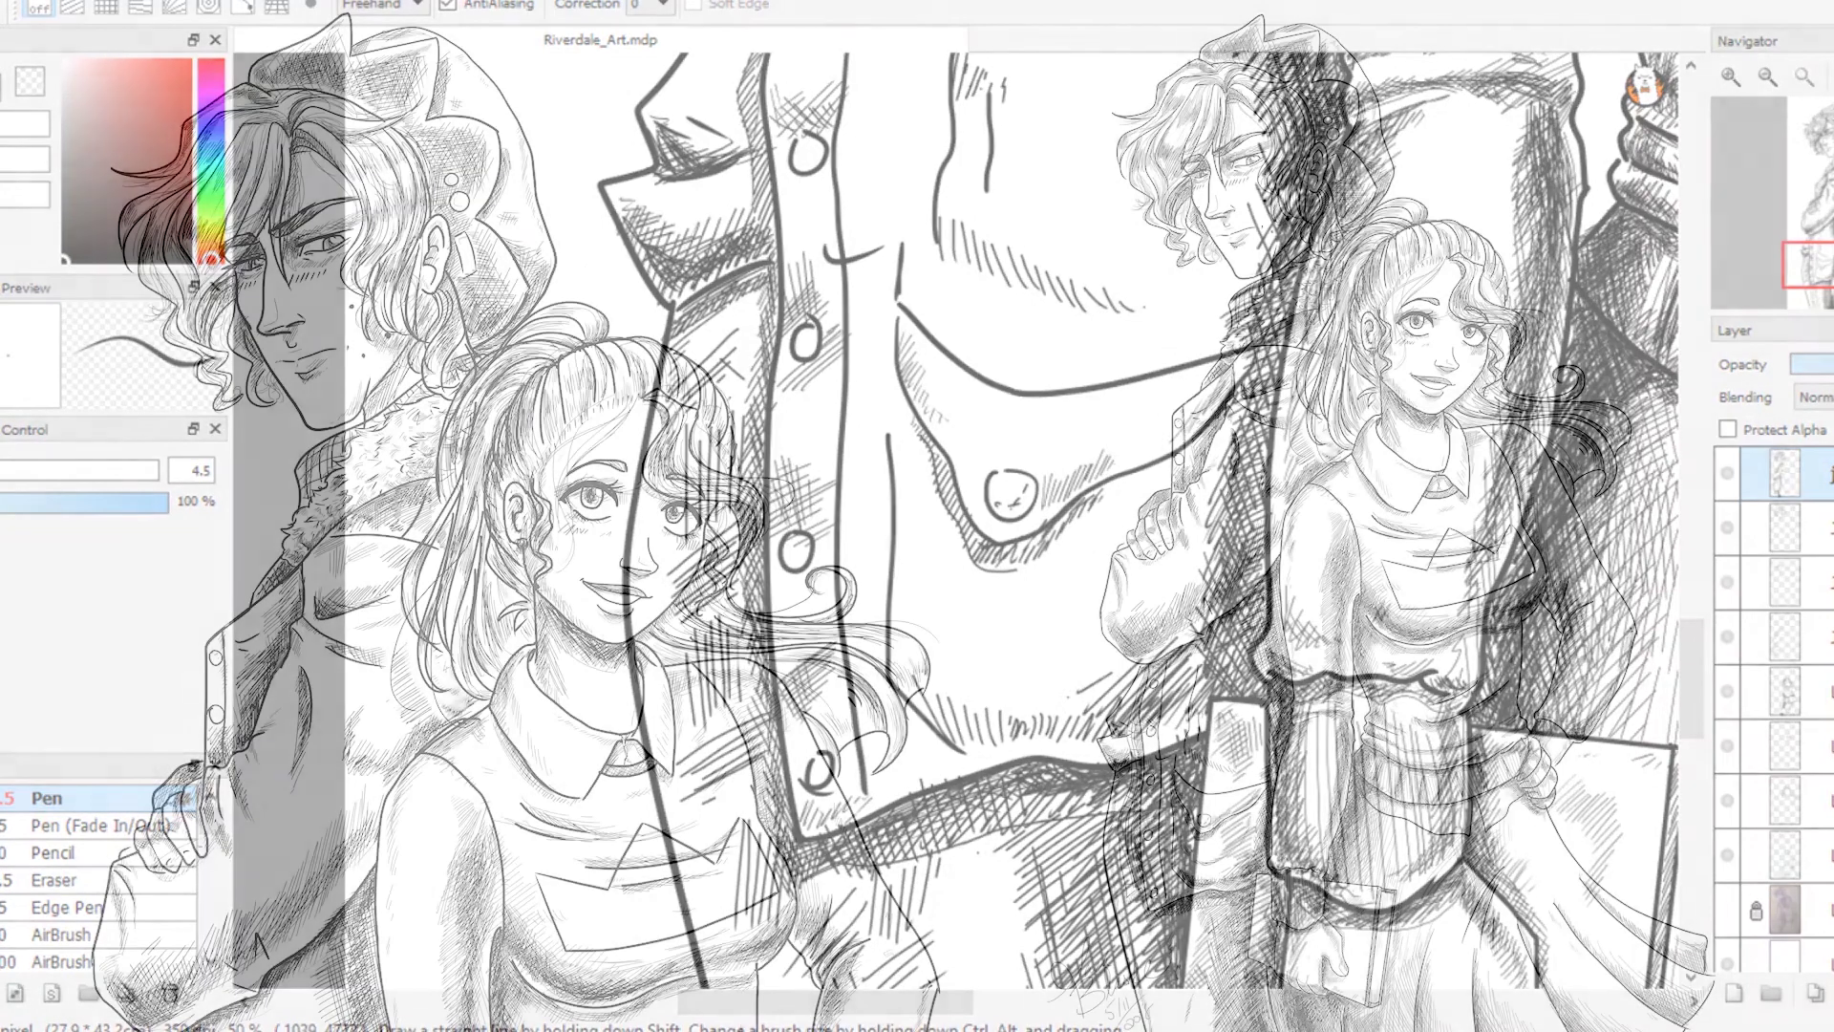